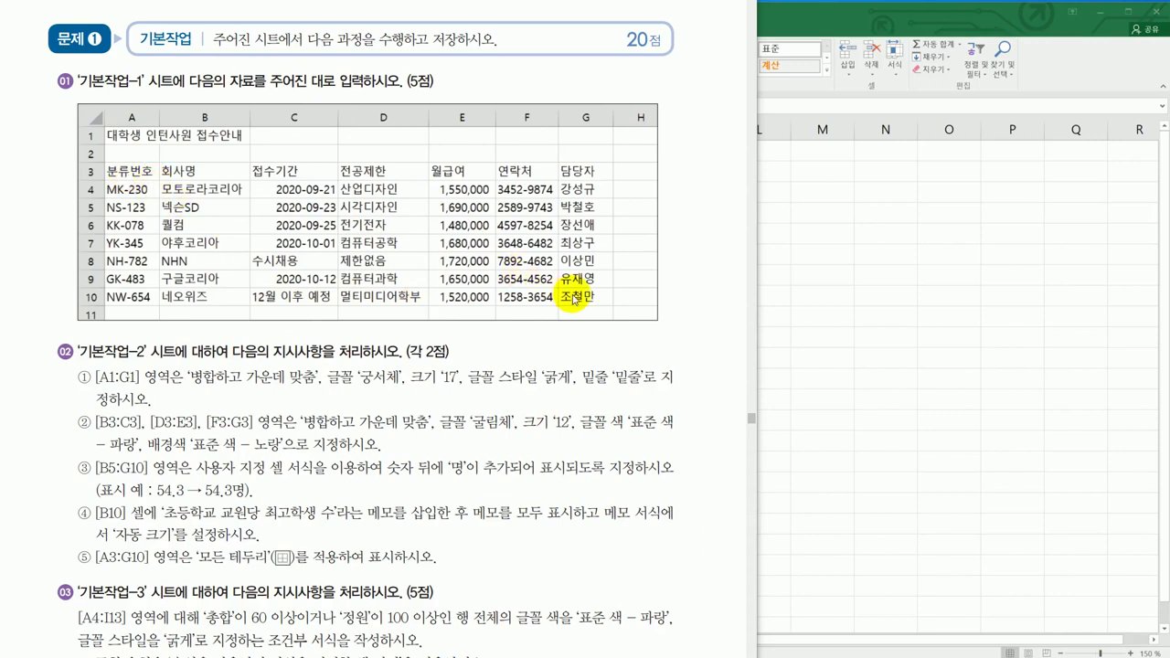
Open the 기본작업-2 sheet and merge and center the title across A1:G1.
{"action": "scroll", "coordinate": [521, 424], "scroll_direction": "down", "scroll_amount": 2}
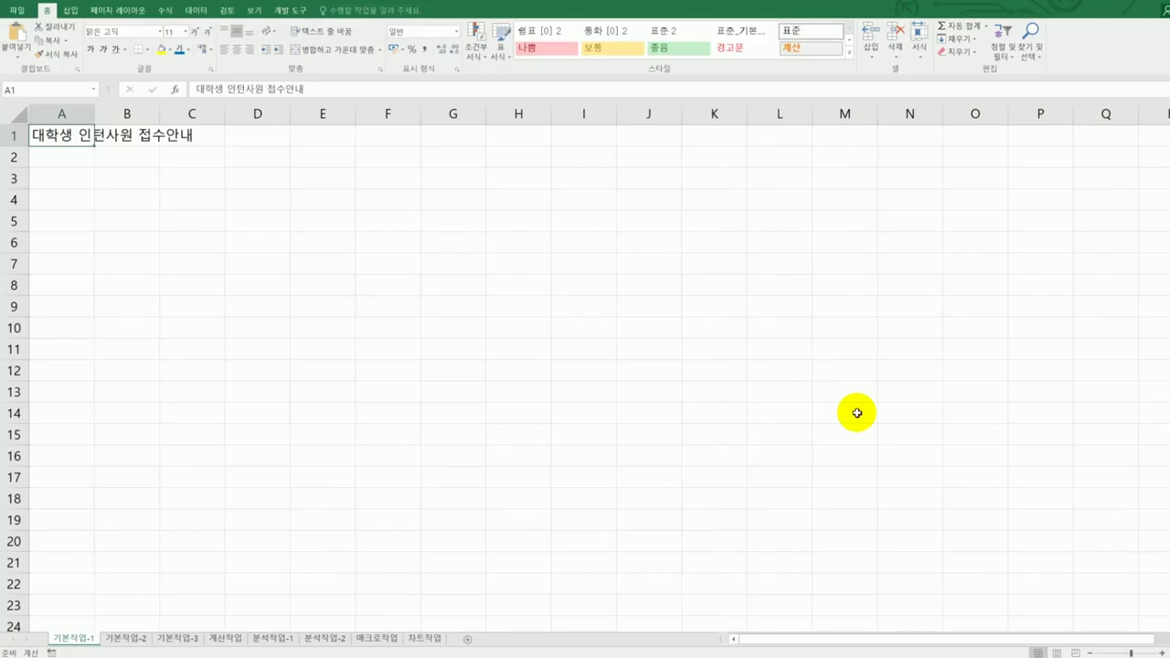
{"action": "left_click", "coordinate": [137, 639]}
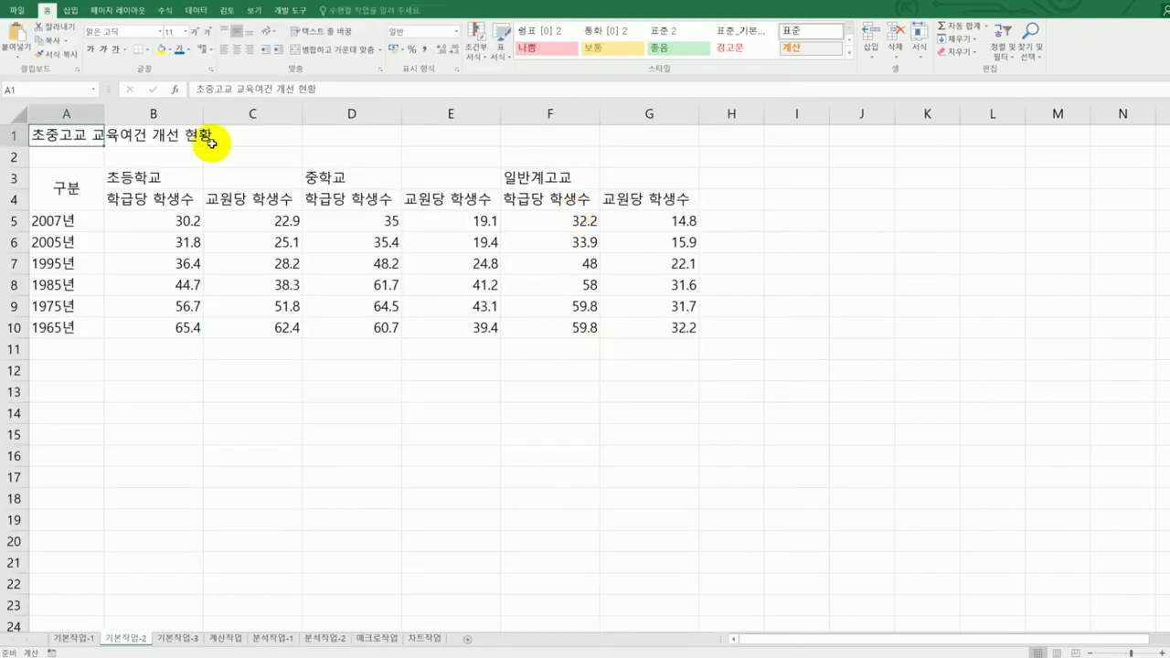
{"action": "left_click_drag", "start_coordinate": [79, 136], "coordinate": [637, 135]}
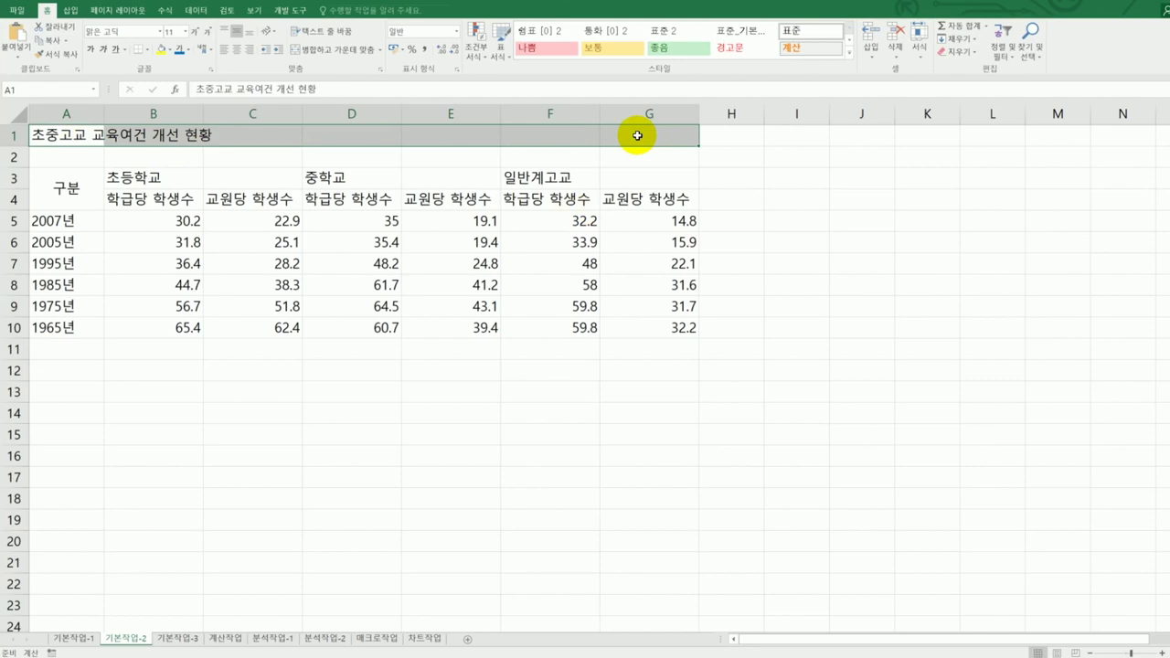
{"action": "left_click", "coordinate": [327, 50]}
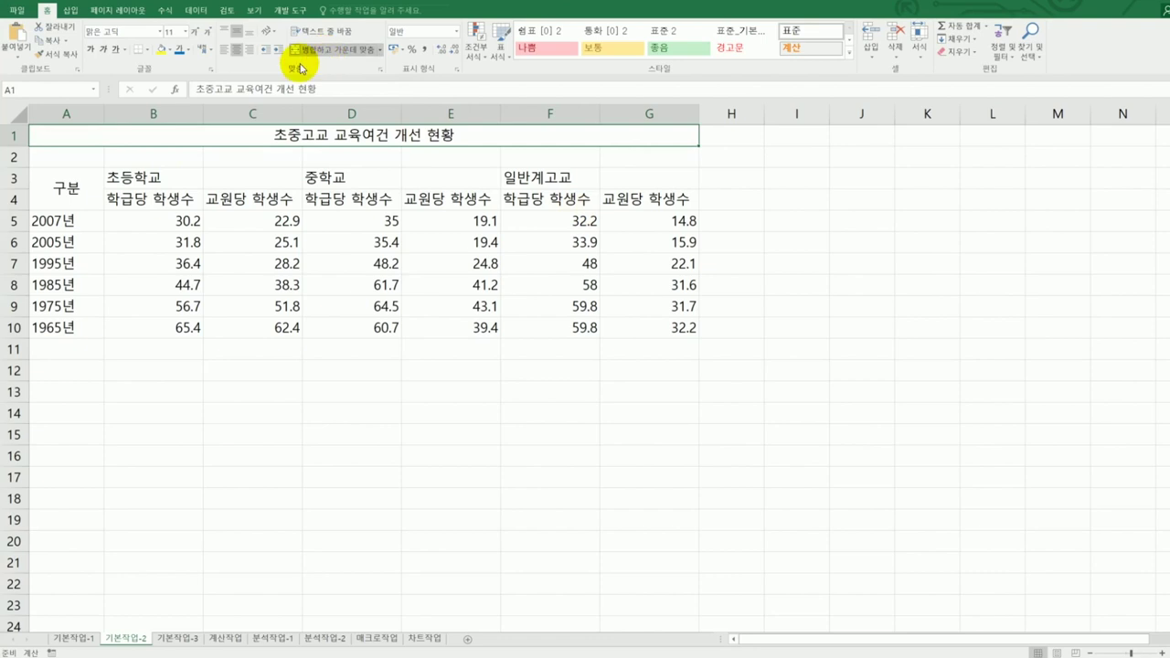
Unmerge the title in A1:G1, try merging and centering it across A1:F1 instead, and unmerge that range.
{"action": "left_click", "coordinate": [311, 52]}
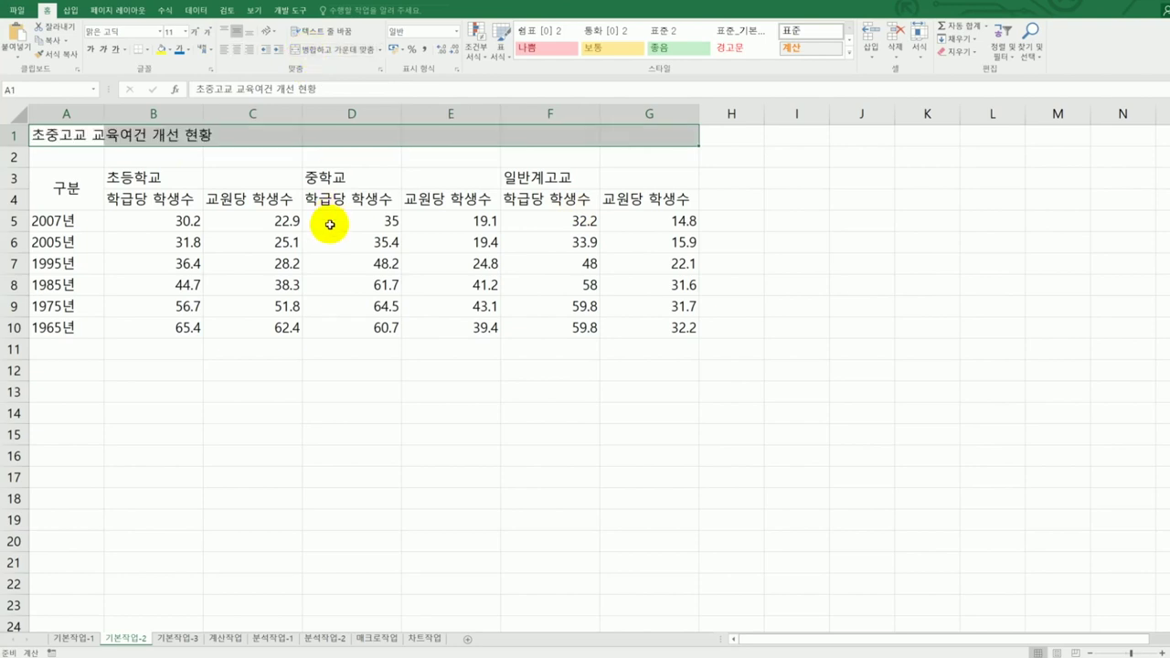
{"action": "left_click_drag", "start_coordinate": [68, 137], "coordinate": [541, 126]}
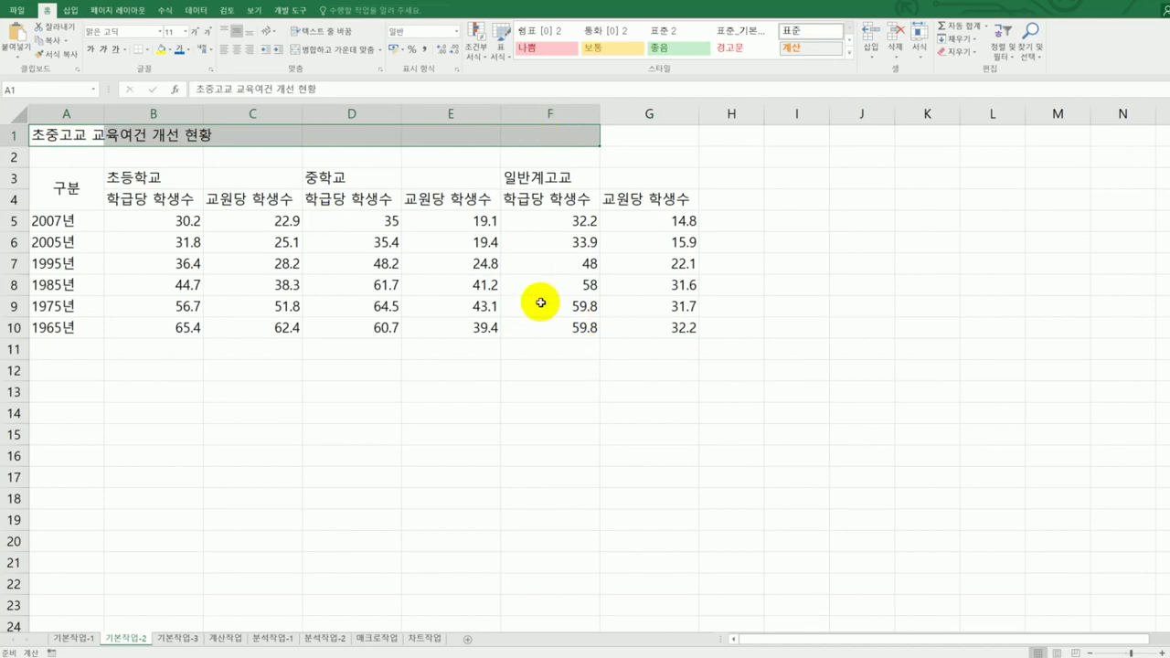
{"action": "left_click", "coordinate": [316, 50]}
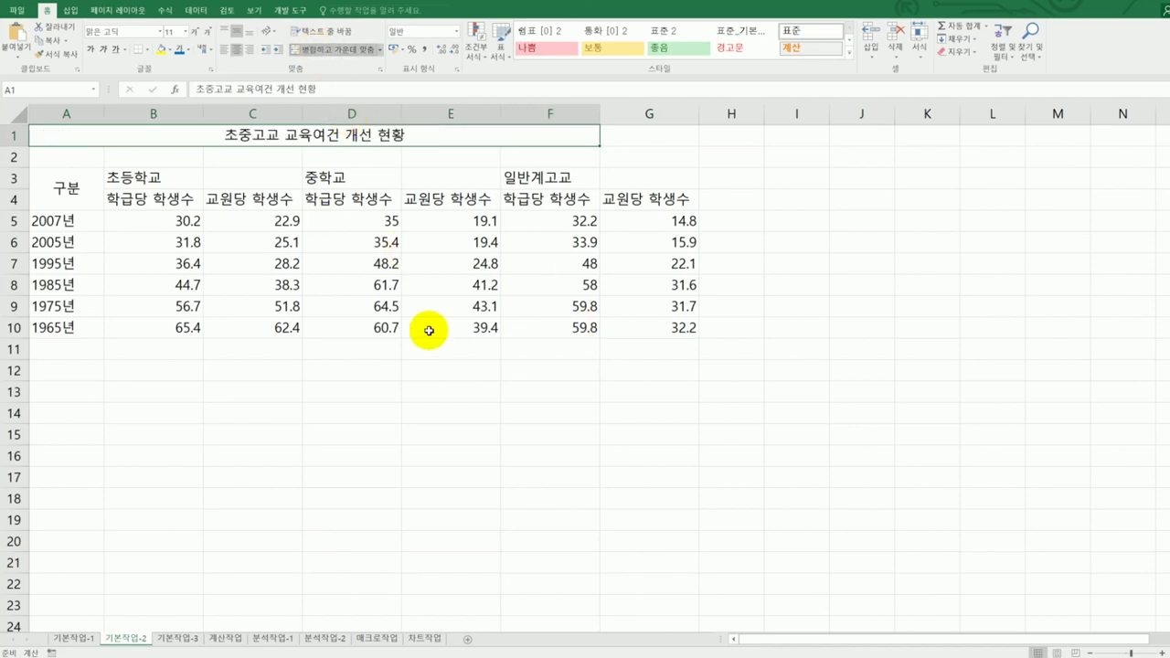
{"action": "left_click", "coordinate": [344, 54]}
Merge and center the title across A1:G1 again and set its font to 굴림체.
{"action": "left_click_drag", "start_coordinate": [80, 135], "coordinate": [622, 127]}
{"action": "left_click", "coordinate": [318, 55]}
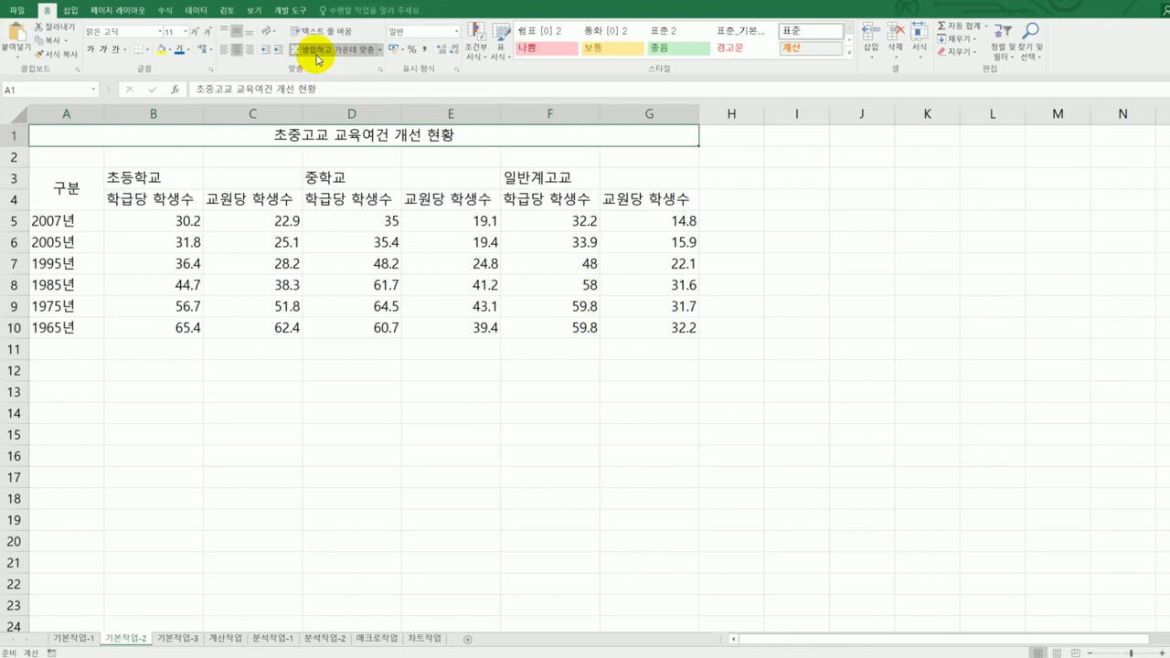
{"action": "left_click", "coordinate": [161, 33]}
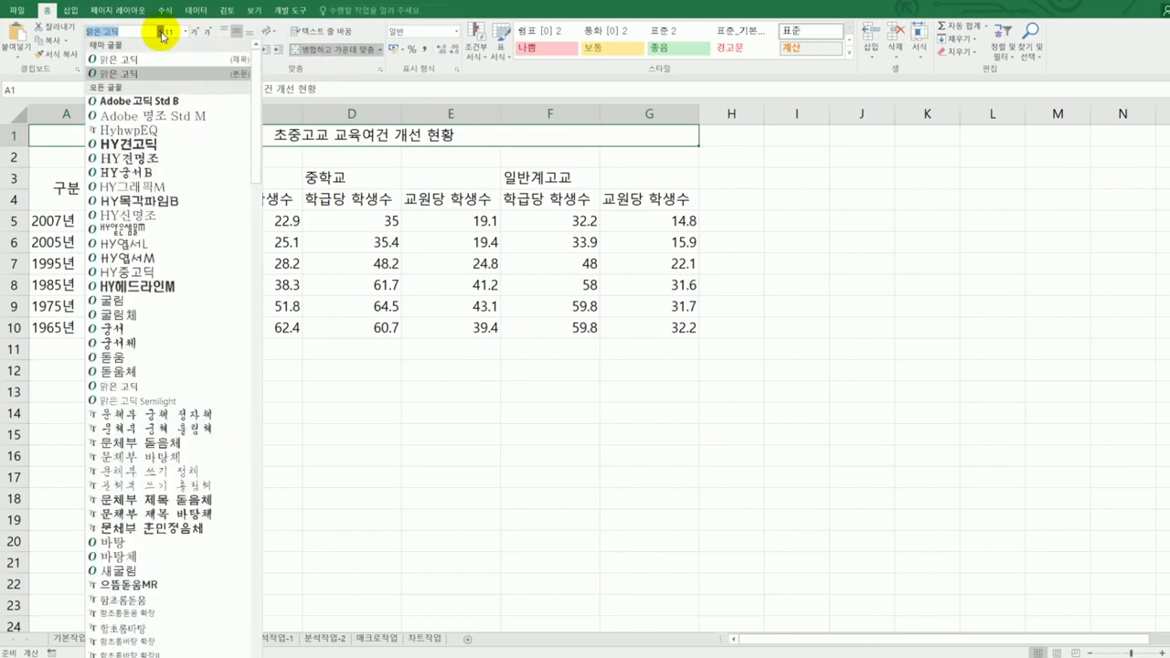
{"action": "left_click", "coordinate": [146, 314]}
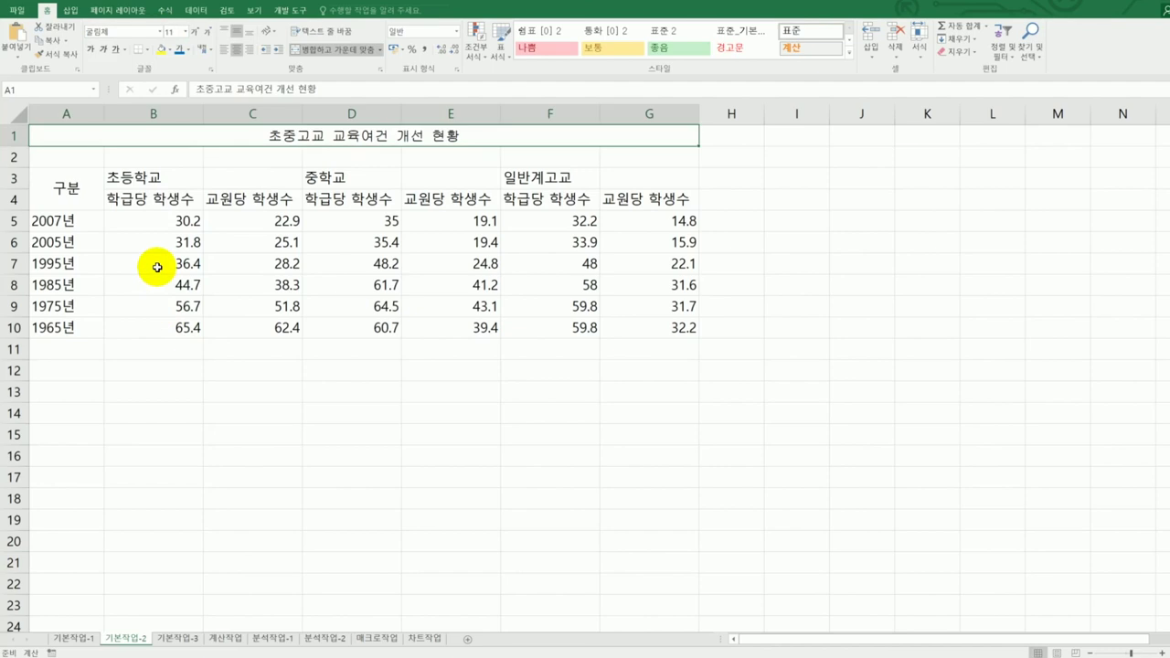
Set the title in A1 to font size 17 and make it bold and underlined.
{"action": "left_click", "coordinate": [176, 31]}
{"action": "type", "text": "17"}
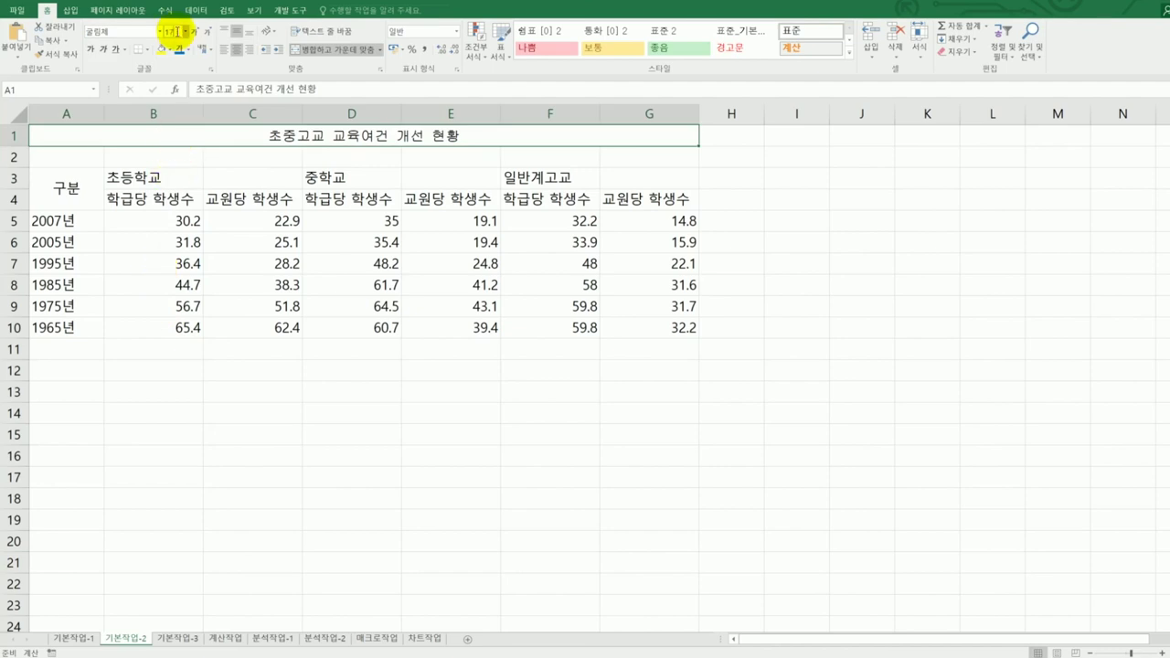
{"action": "key", "text": "Return"}
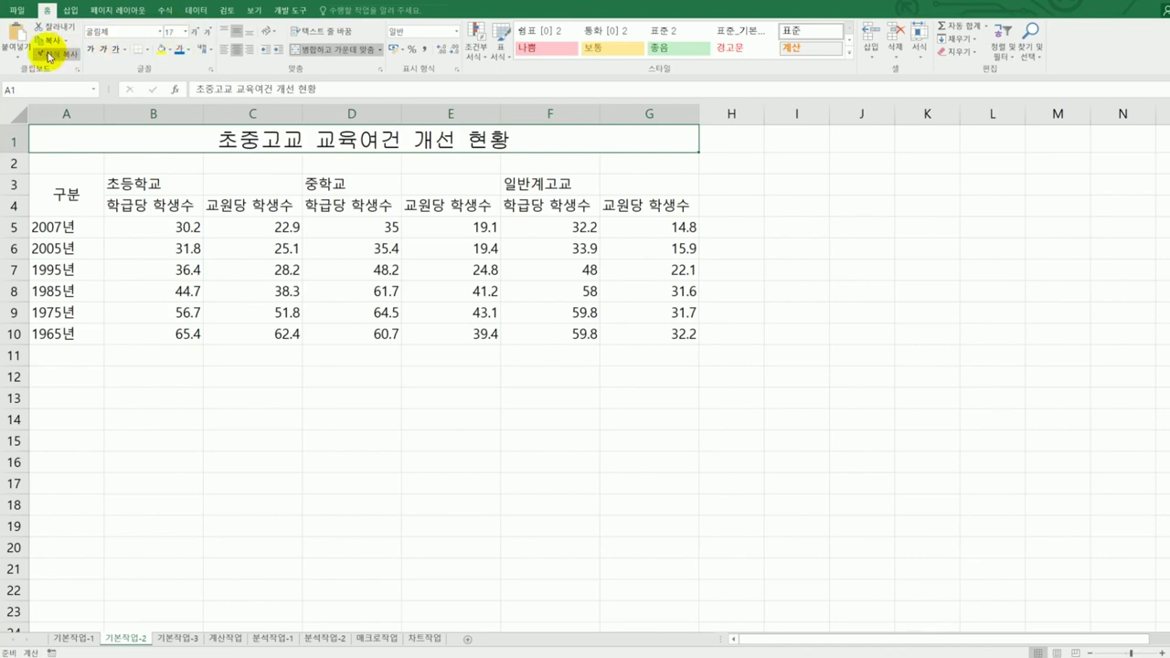
{"action": "left_click", "coordinate": [89, 55]}
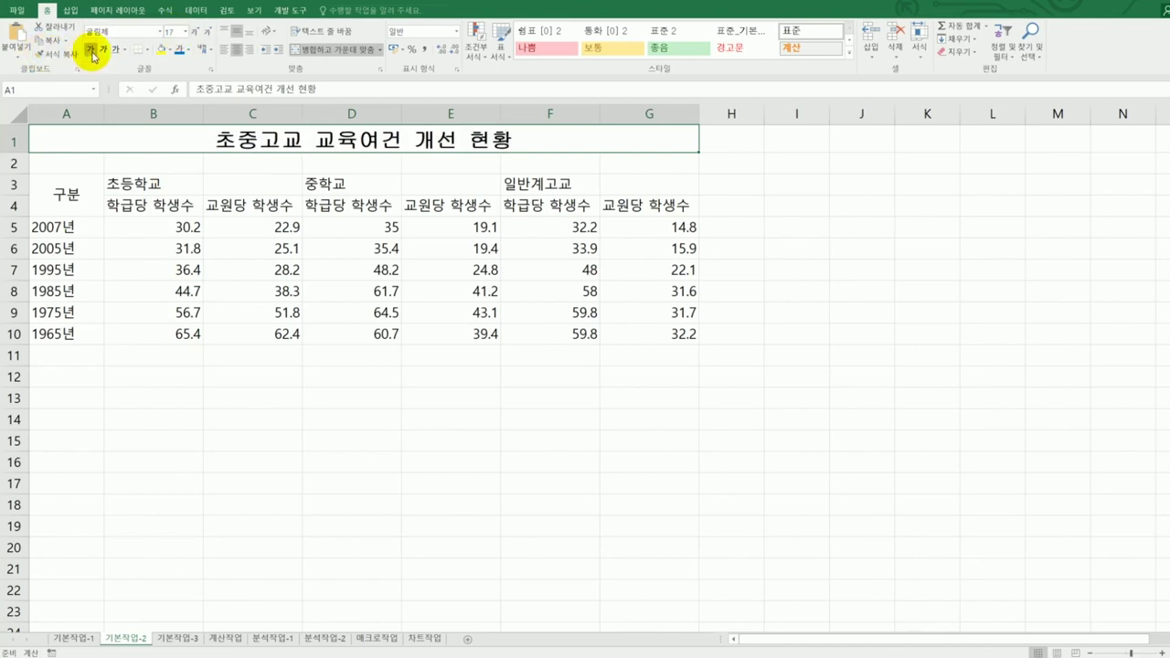
{"action": "left_click", "coordinate": [115, 51]}
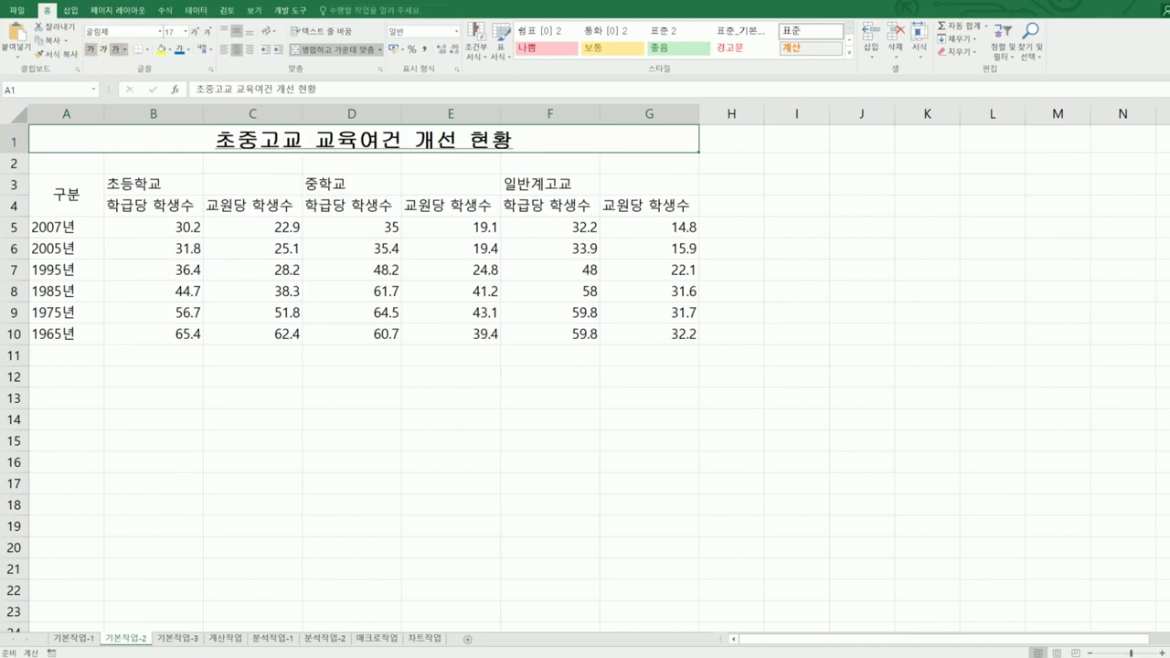
Check the exercise instructions and merge and center B3:C3, D3:E3 and F3:G3 as separate header cells.
{"action": "key", "text": "alt+Tab"}
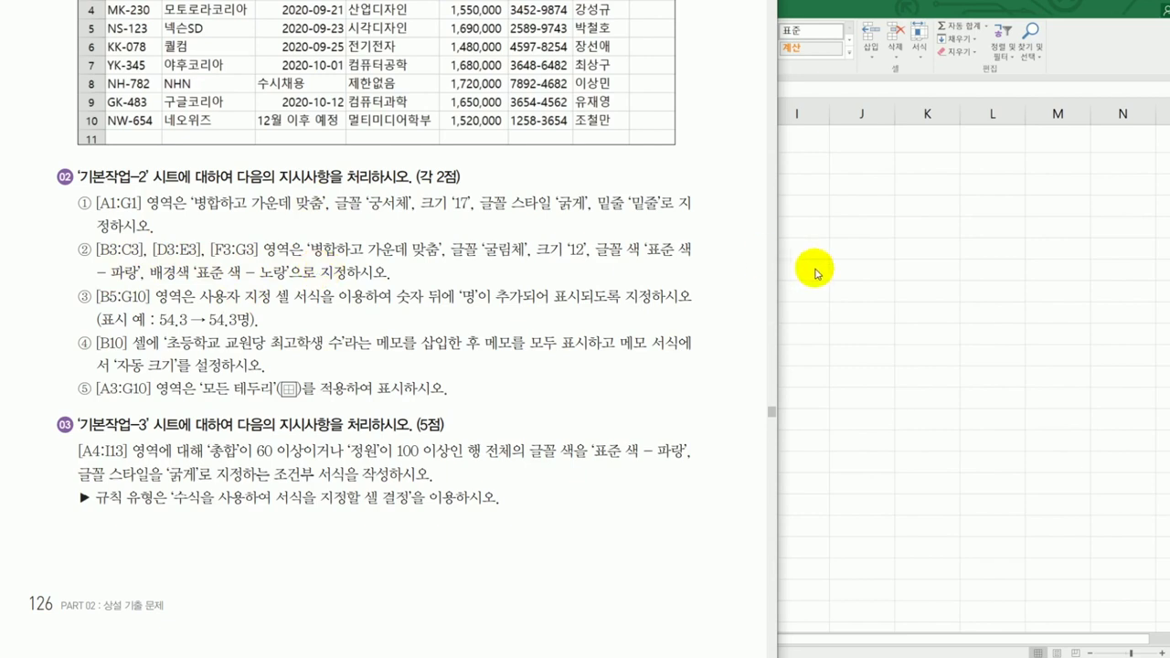
{"action": "key", "text": "alt+Tab"}
{"action": "left_click_drag", "start_coordinate": [125, 183], "coordinate": [238, 185]}
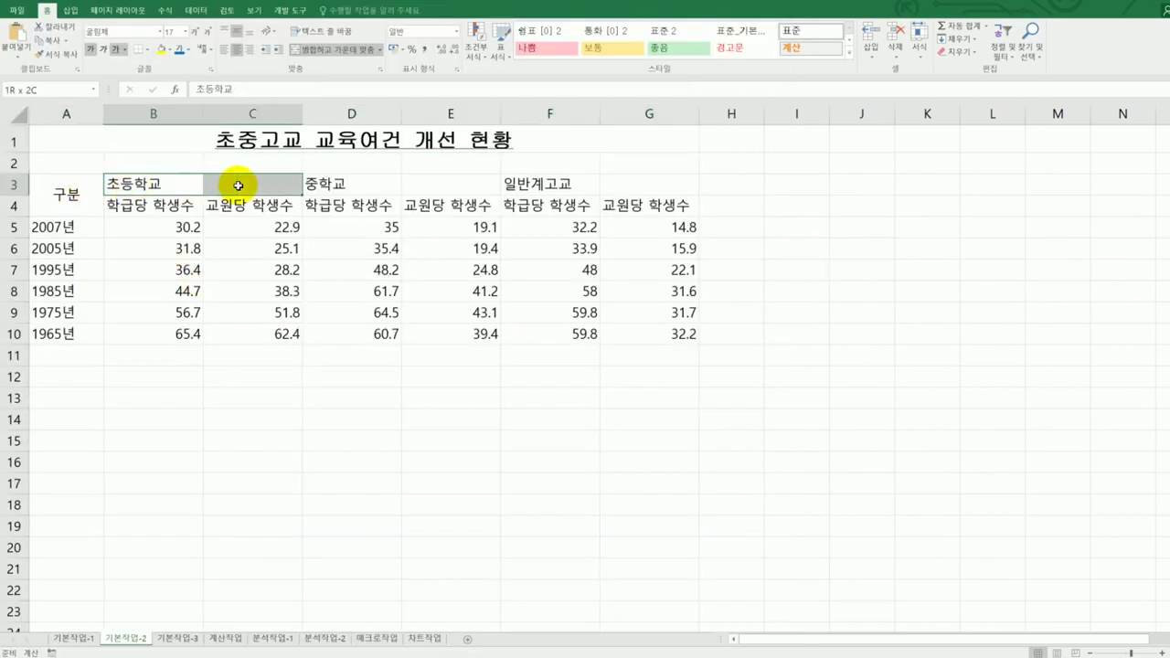
{"action": "left_click_drag", "start_coordinate": [238, 186], "coordinate": [238, 186]}
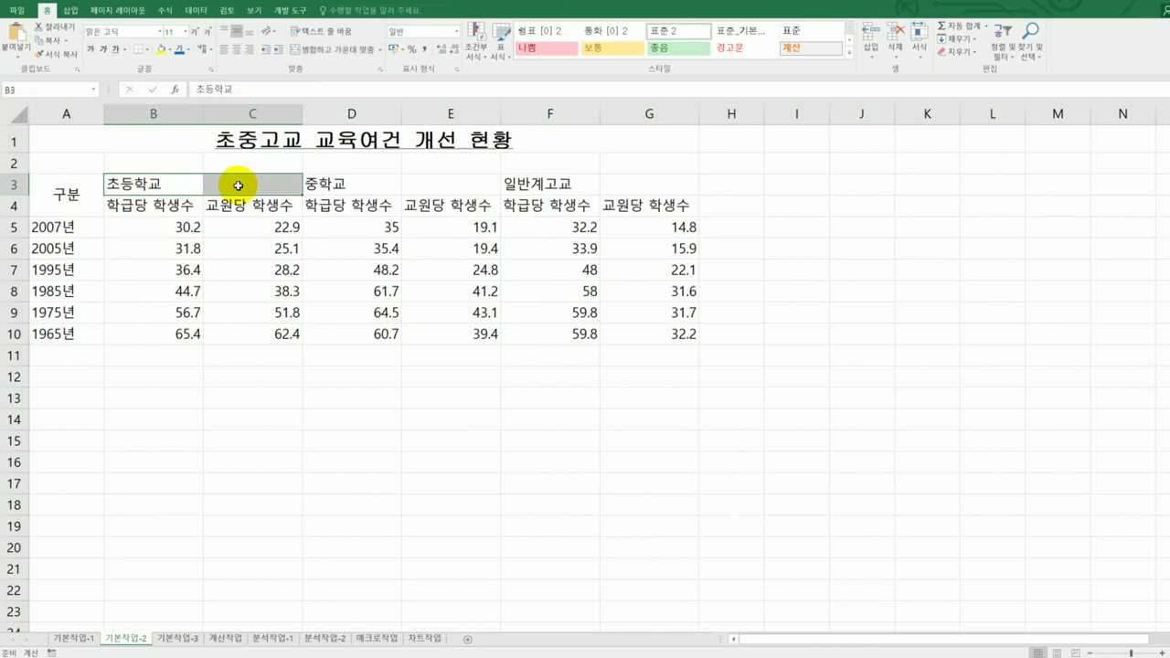
{"action": "left_click_drag", "start_coordinate": [358, 180], "coordinate": [444, 180]}
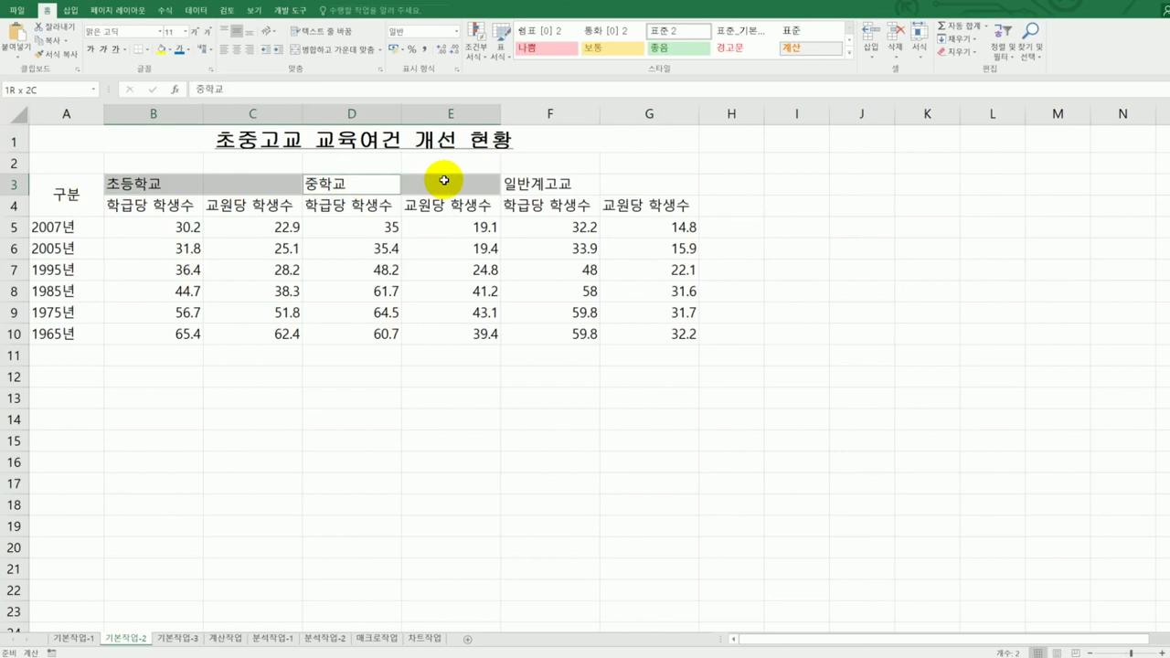
{"action": "left_click_drag", "start_coordinate": [576, 182], "coordinate": [635, 181]}
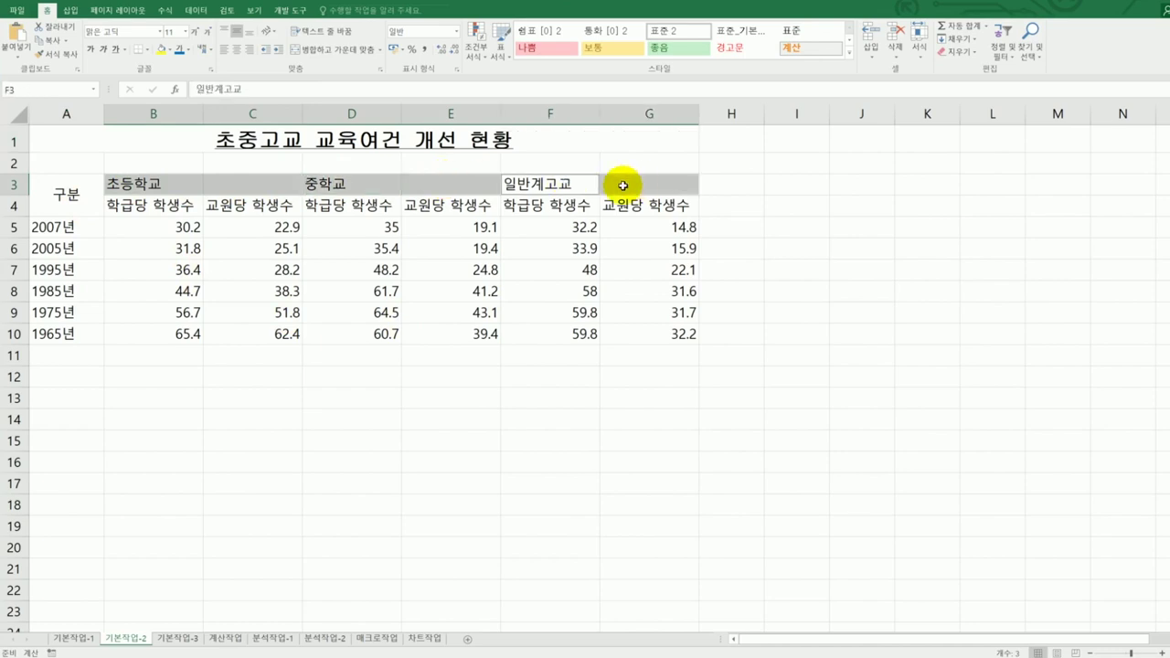
{"action": "left_click", "coordinate": [340, 49]}
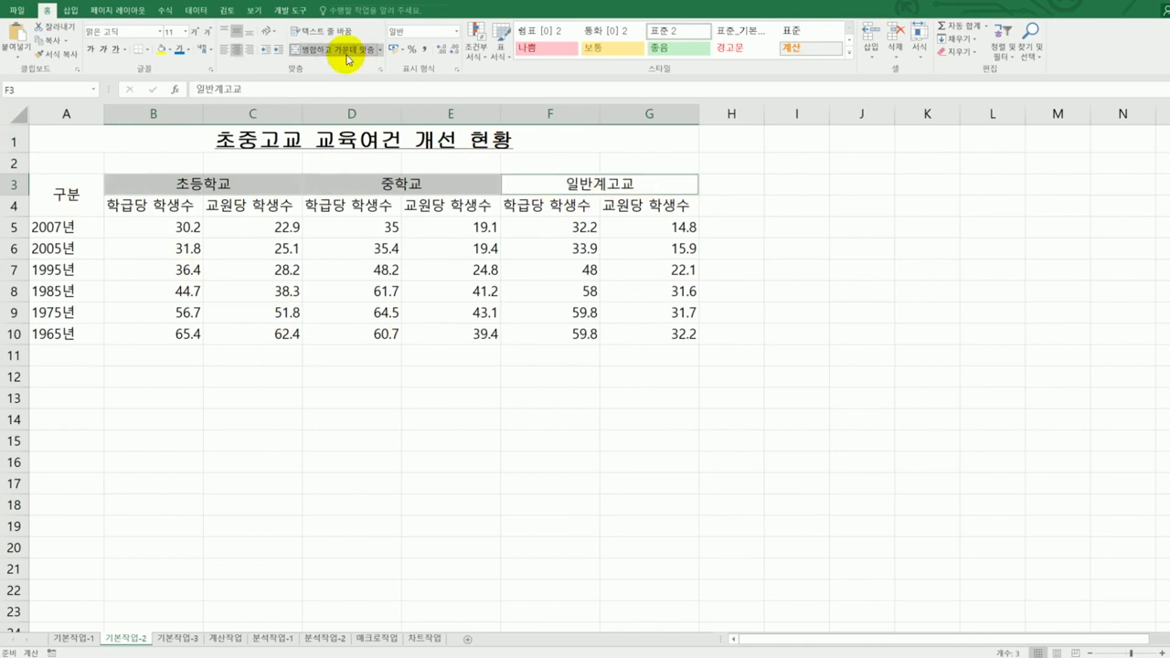
Set the font of the three merged school headers in row 3 to 굴림체, size 12.
{"action": "left_click", "coordinate": [160, 33]}
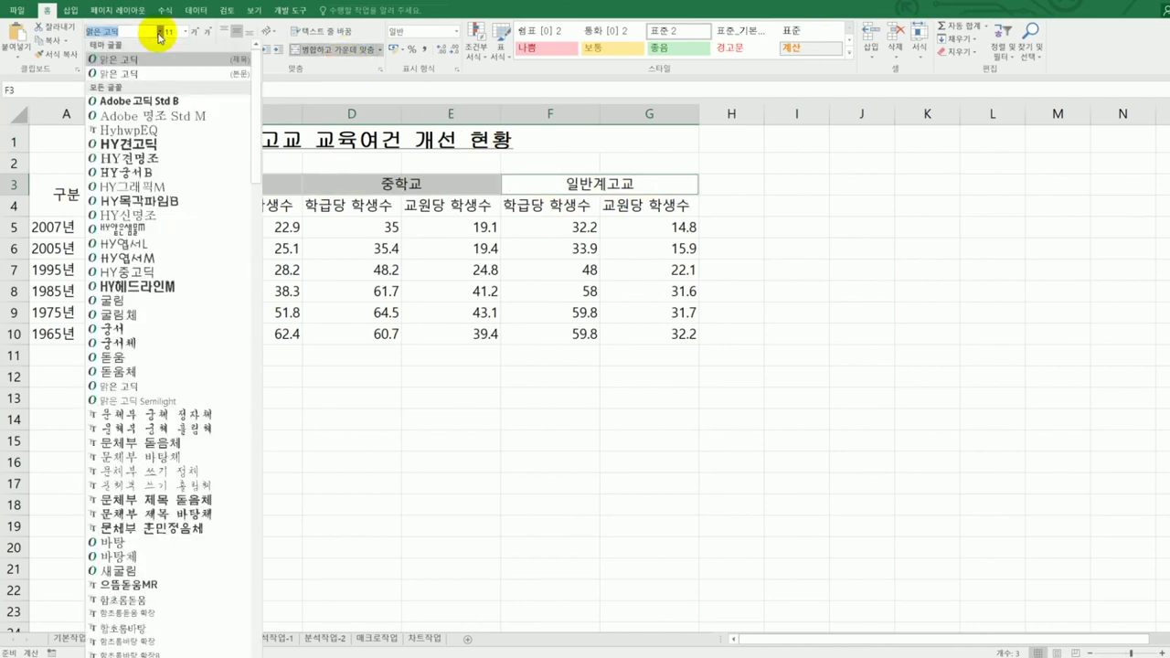
{"action": "left_click", "coordinate": [139, 316]}
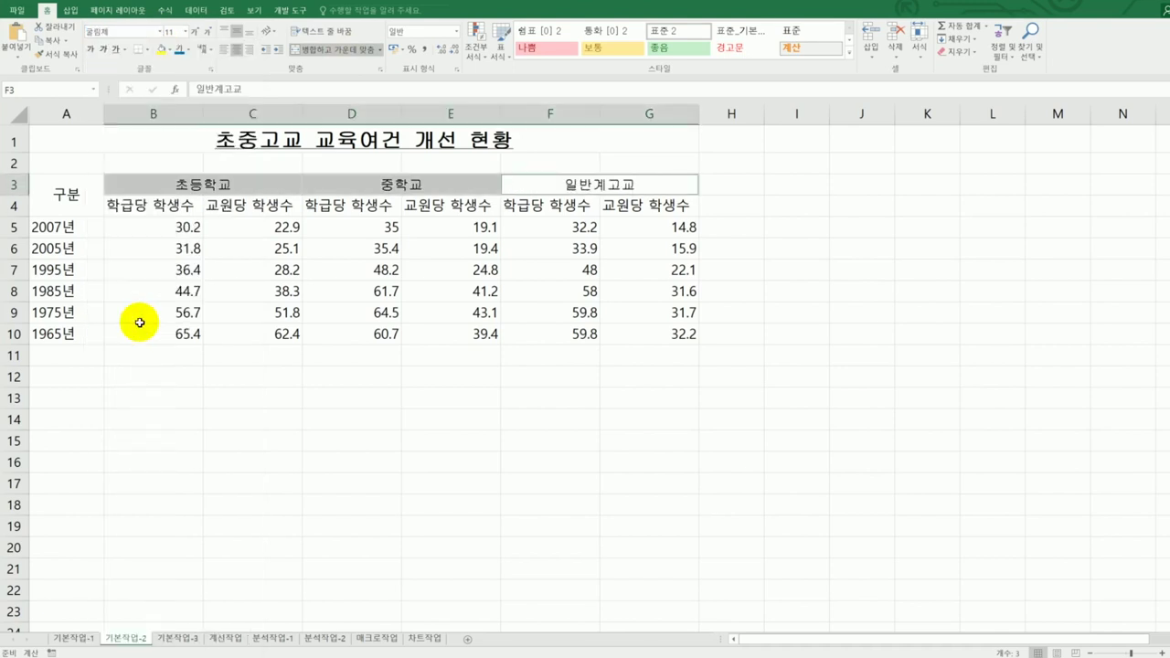
{"action": "left_click", "coordinate": [186, 33]}
{"action": "left_click", "coordinate": [174, 102]}
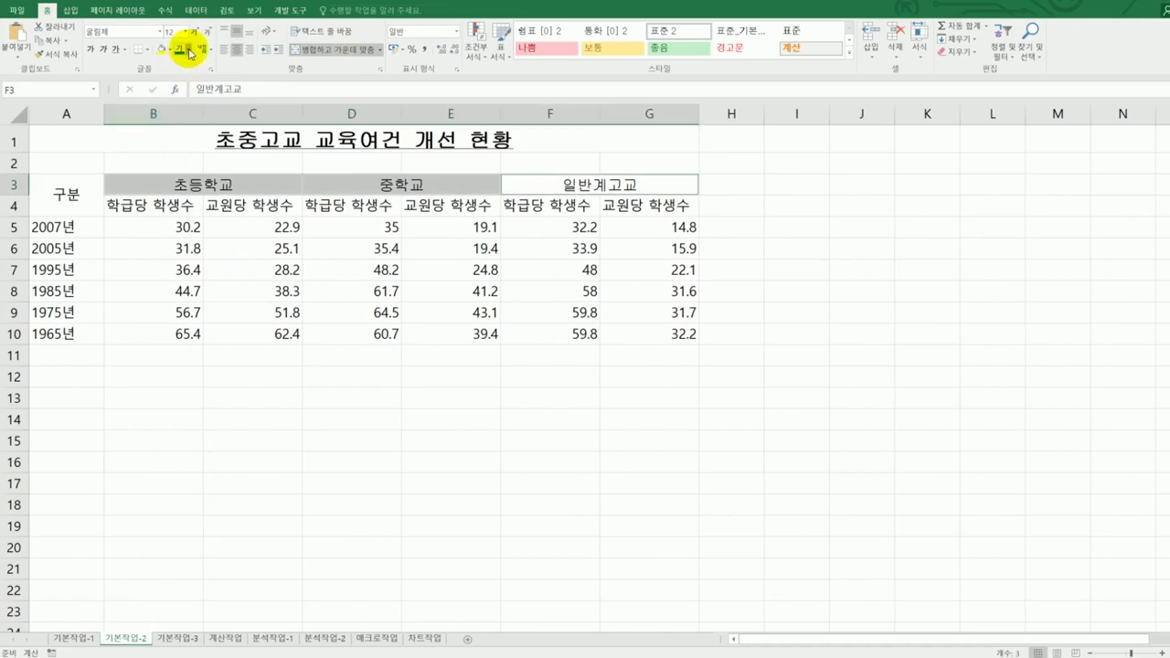
Give the merged row 3 headers the standard blue font color and standard yellow (노랑) fill.
{"action": "left_click", "coordinate": [187, 50]}
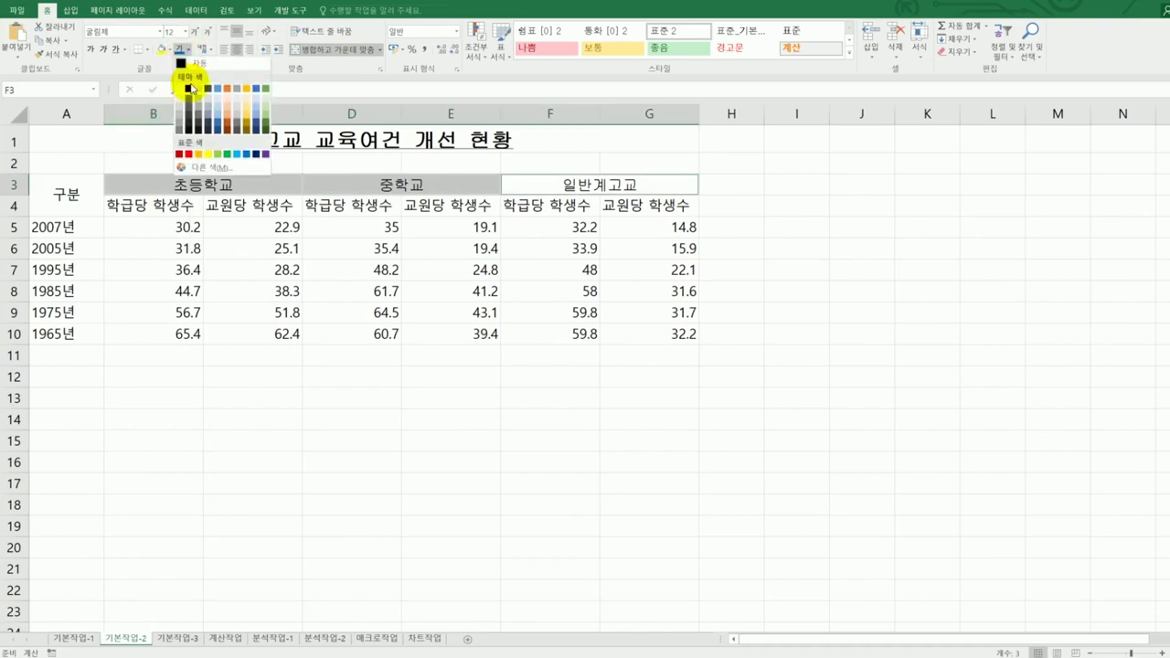
{"action": "left_click", "coordinate": [249, 156]}
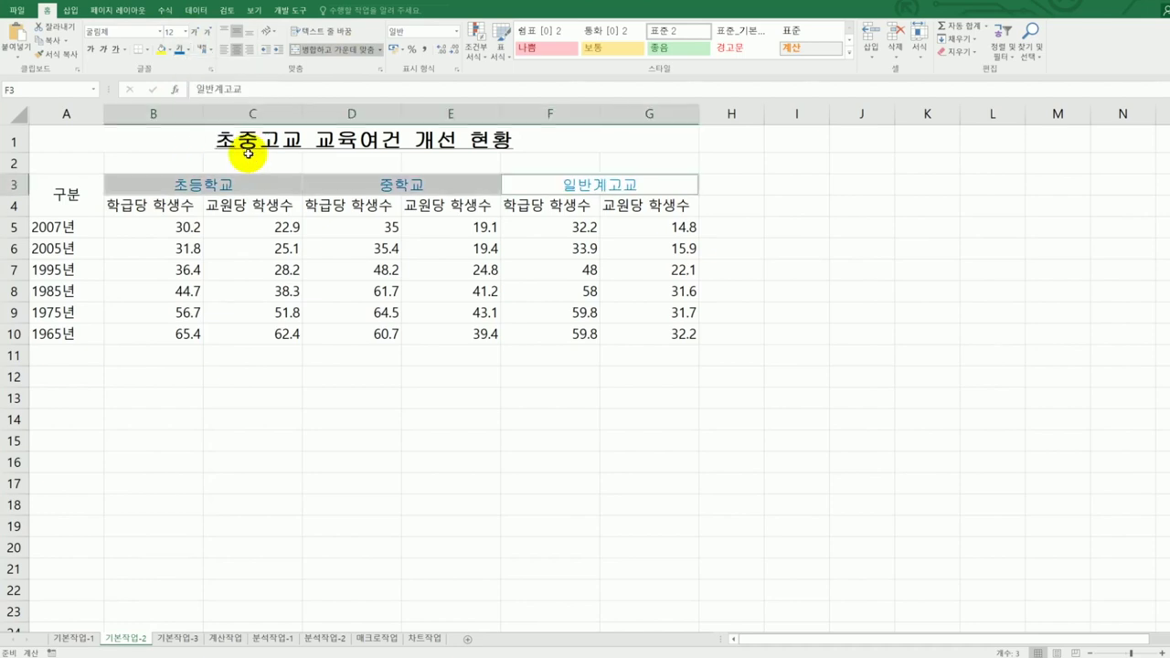
{"action": "left_click", "coordinate": [169, 48]}
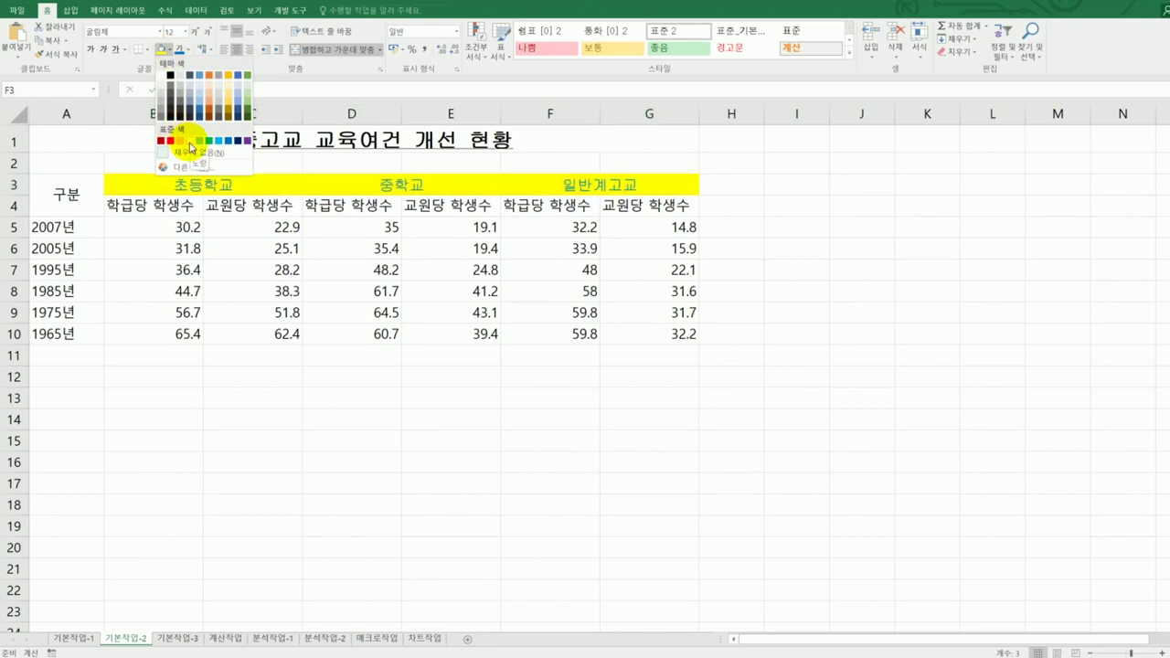
{"action": "left_click", "coordinate": [190, 142]}
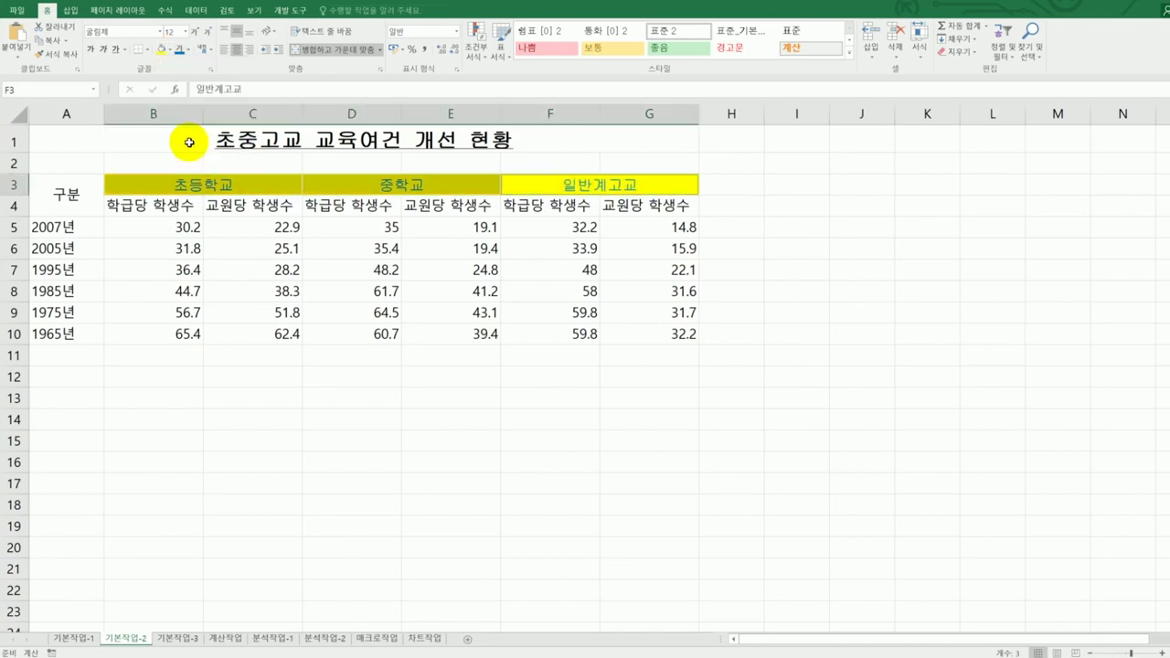
Check the instructions for the number format and open the cell format settings for B5:G10.
{"action": "key", "text": "alt+Tab"}
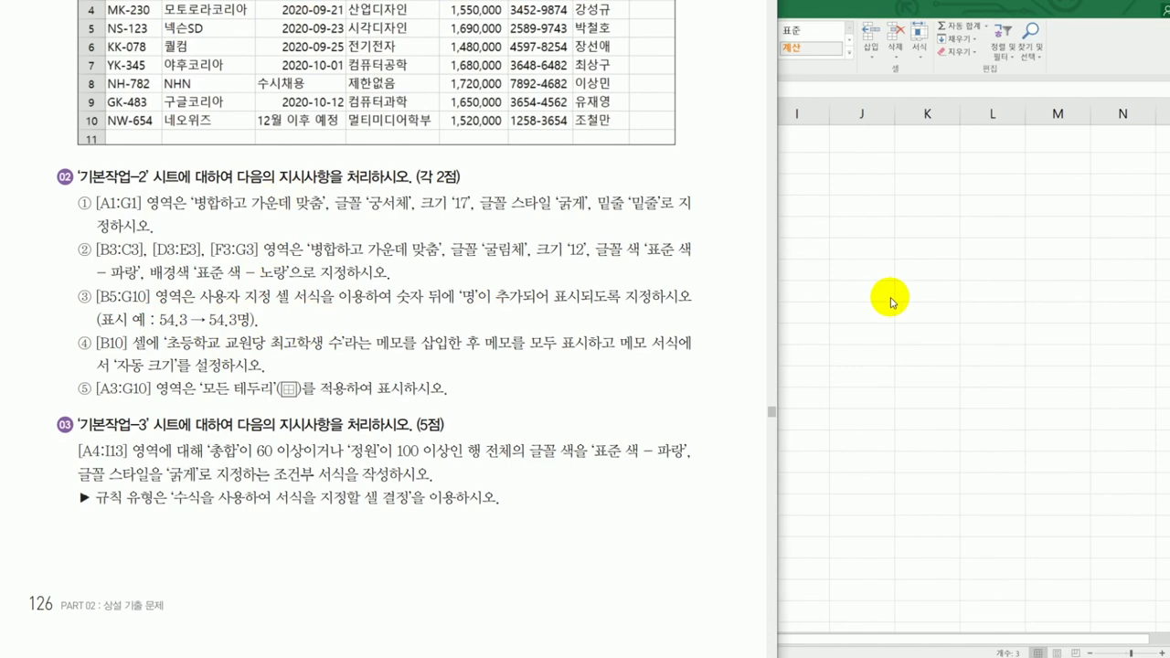
{"action": "key", "text": "alt+Tab"}
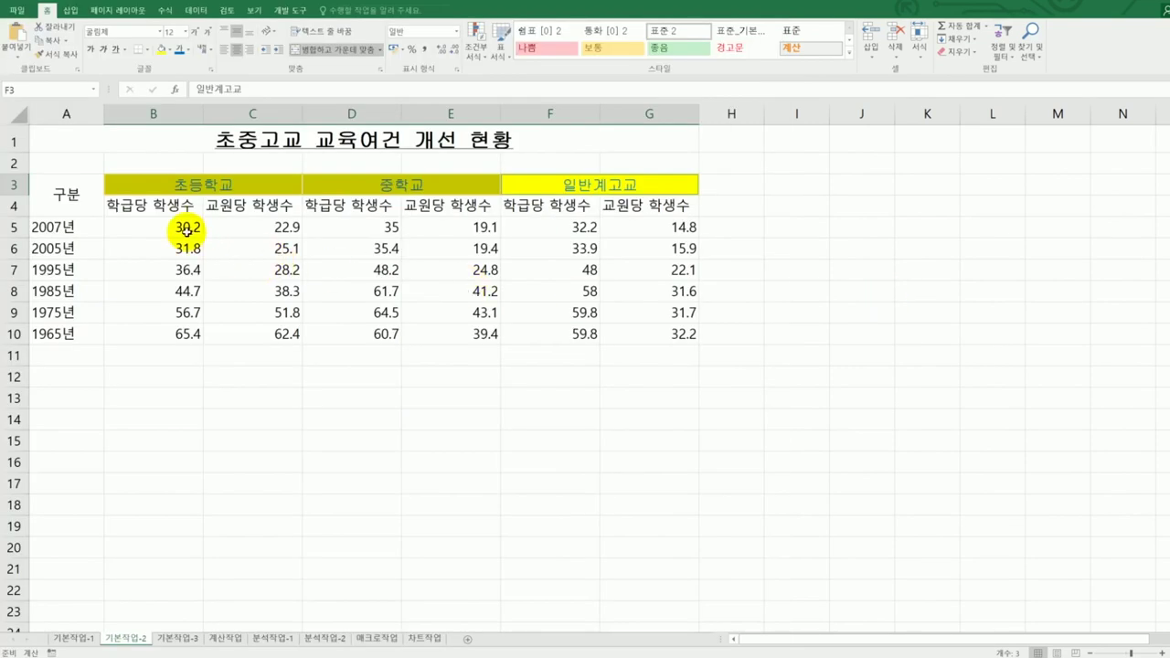
{"action": "left_click", "coordinate": [187, 231]}
{"action": "mouse_move", "coordinate": [187, 231]}
{"action": "left_mouse_down"}
{"action": "mouse_move", "coordinate": [606, 308]}
{"action": "mouse_move", "coordinate": [637, 334]}
{"action": "left_mouse_up"}
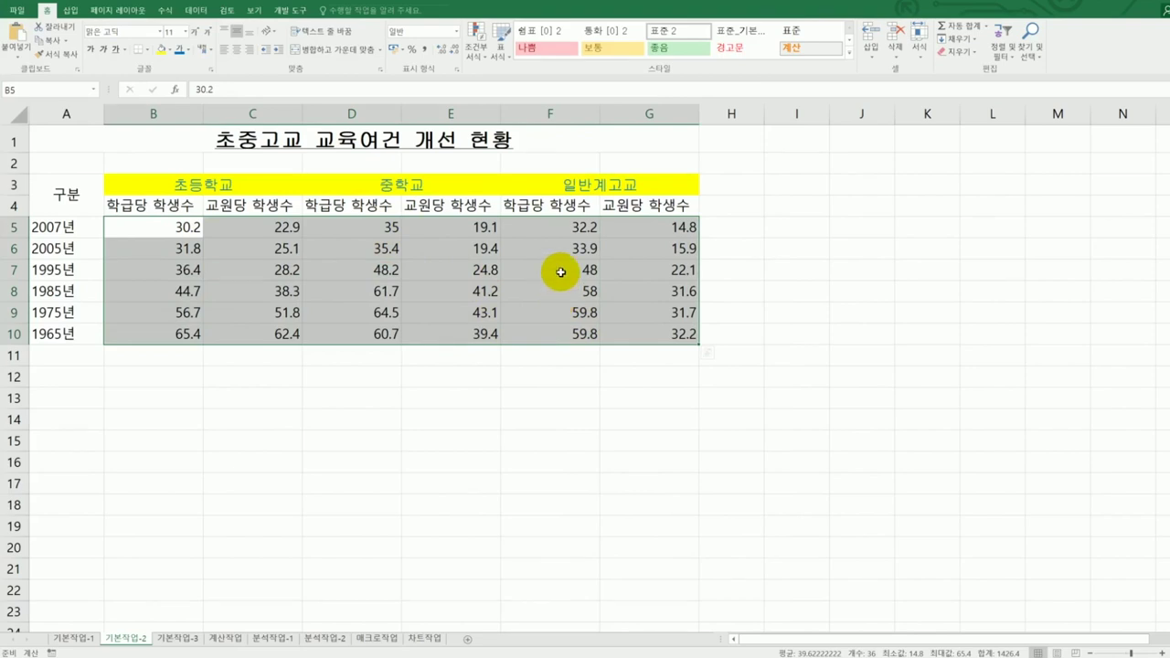
{"action": "right_click", "coordinate": [562, 271]}
{"action": "left_click", "coordinate": [634, 491]}
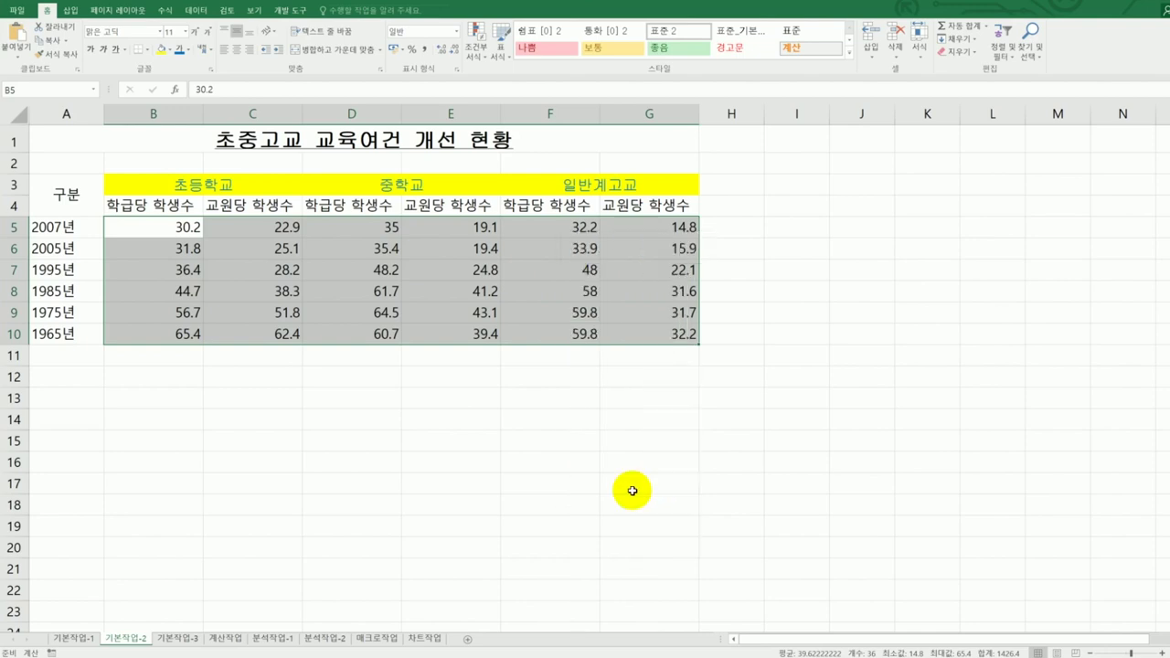
{"action": "left_click_drag", "start_coordinate": [595, 236], "coordinate": [867, 182]}
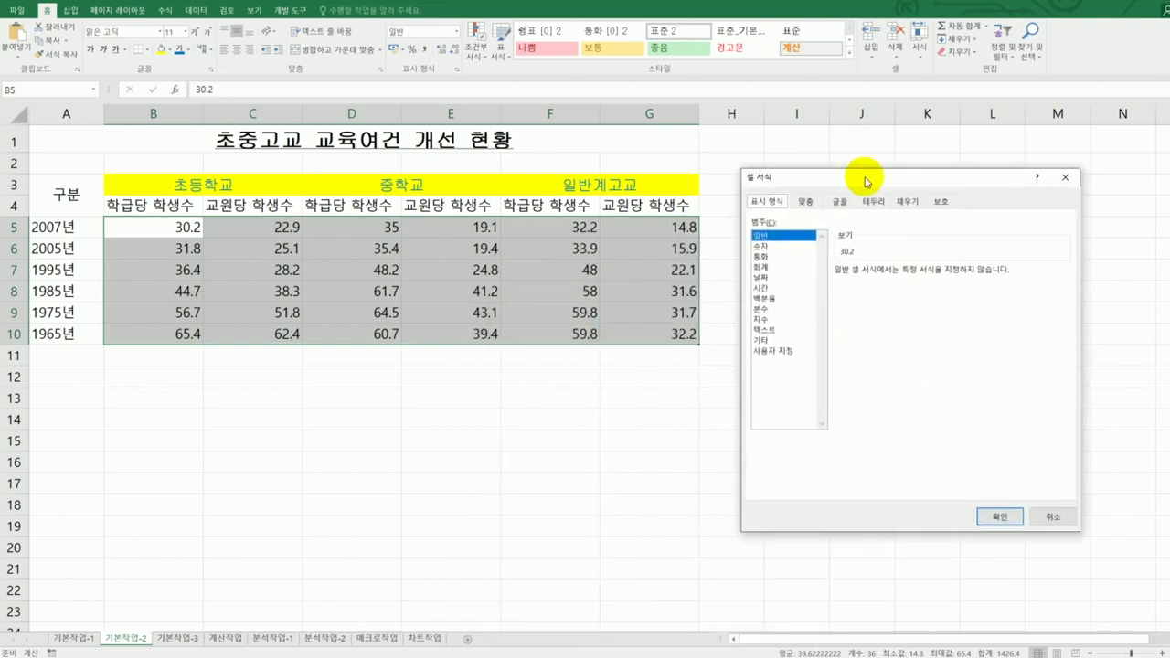
Apply the custom number format G/표준"명" to the student figures in B5:G10.
{"action": "left_click", "coordinate": [774, 352]}
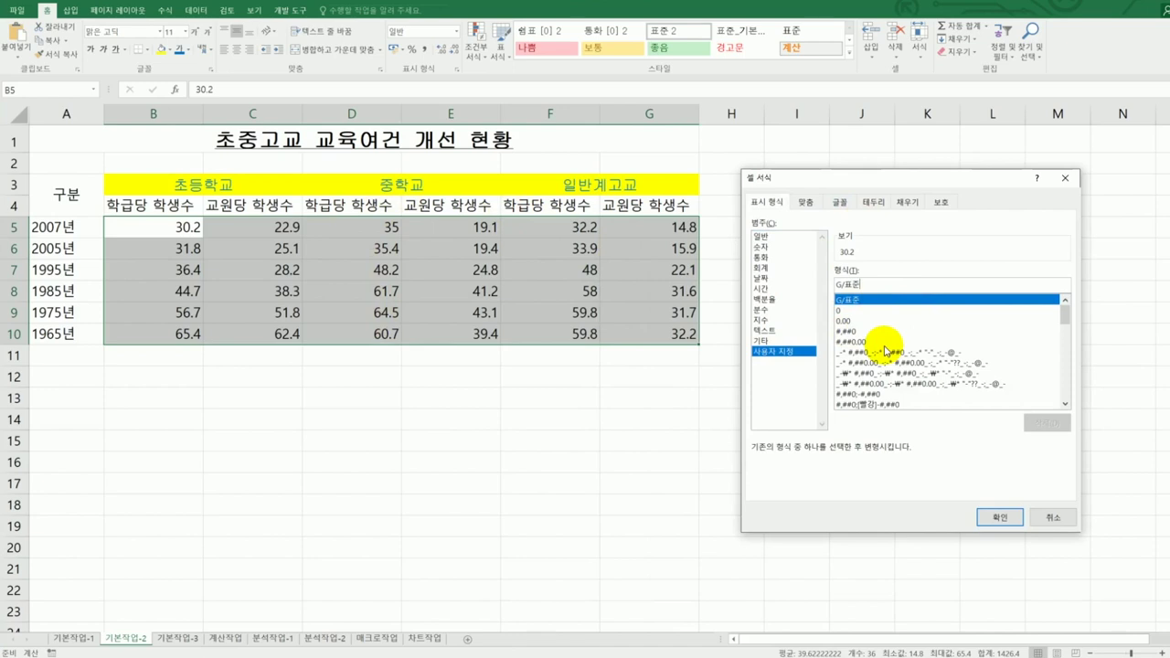
{"action": "type", "text": "\""}
{"action": "type", "text": "au"}
{"action": "type", "text": "어"}
{"action": "type", "text": "명"}
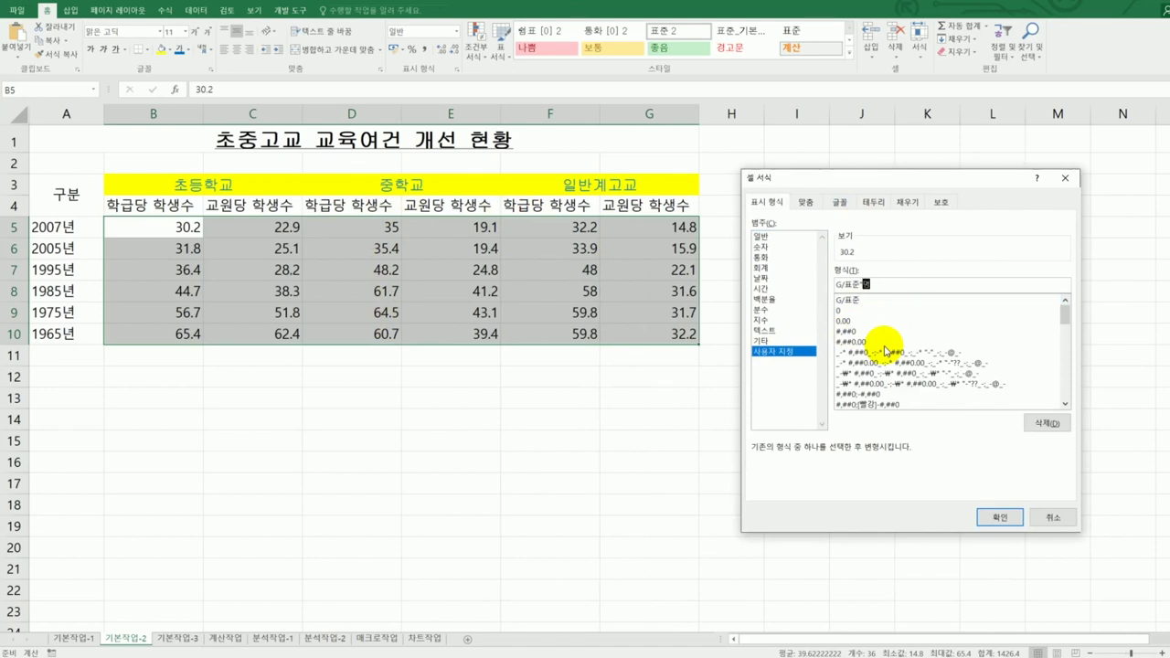
{"action": "type", "text": "\""}
{"action": "left_click", "coordinate": [999, 518]}
{"action": "left_click", "coordinate": [994, 515]}
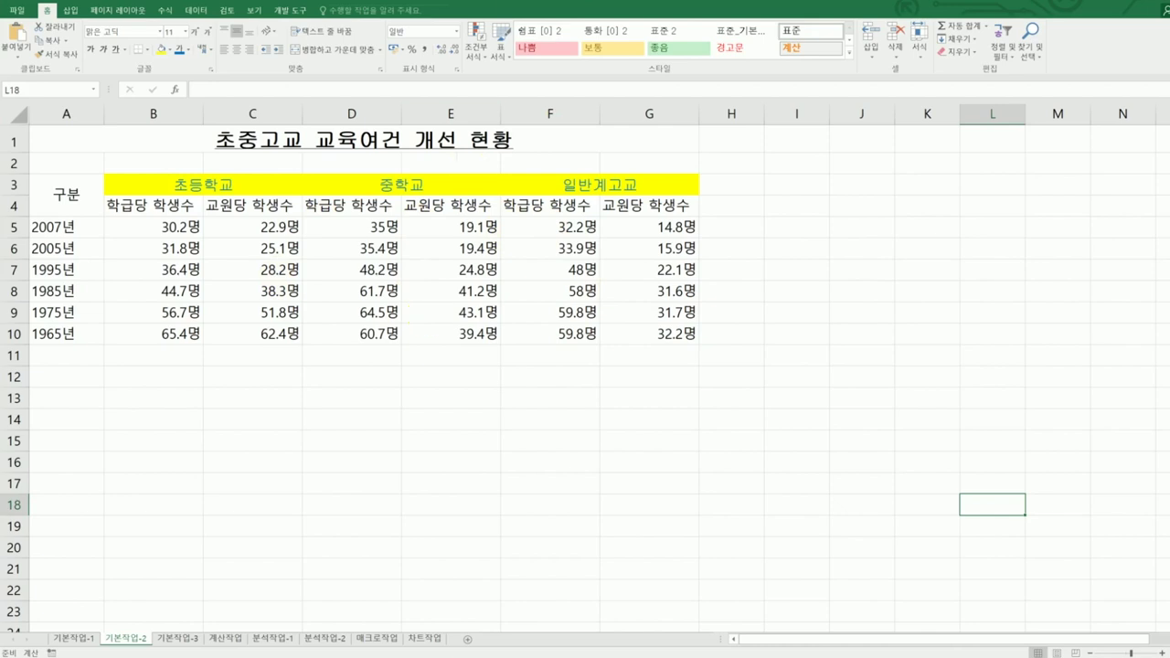
Check the memo instructions and insert a memo in cell B10 reading '초등학교 교원당 최고학생 수', replacing the default author text.
{"action": "key", "text": "alt+Tab"}
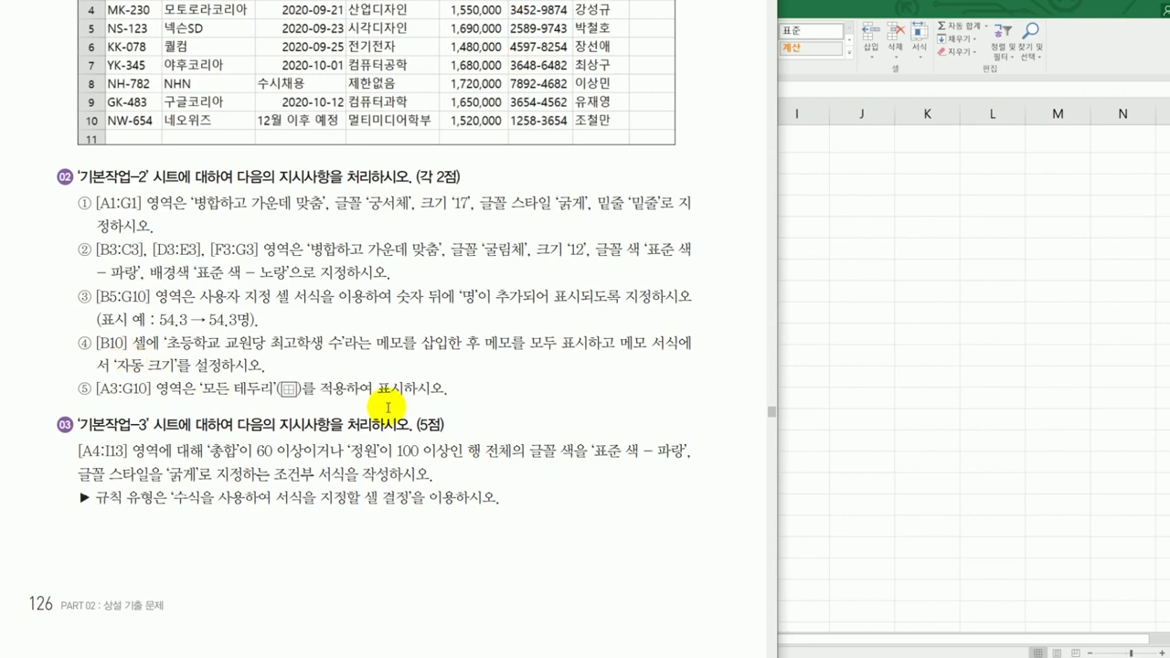
{"action": "key", "text": "alt+Tab"}
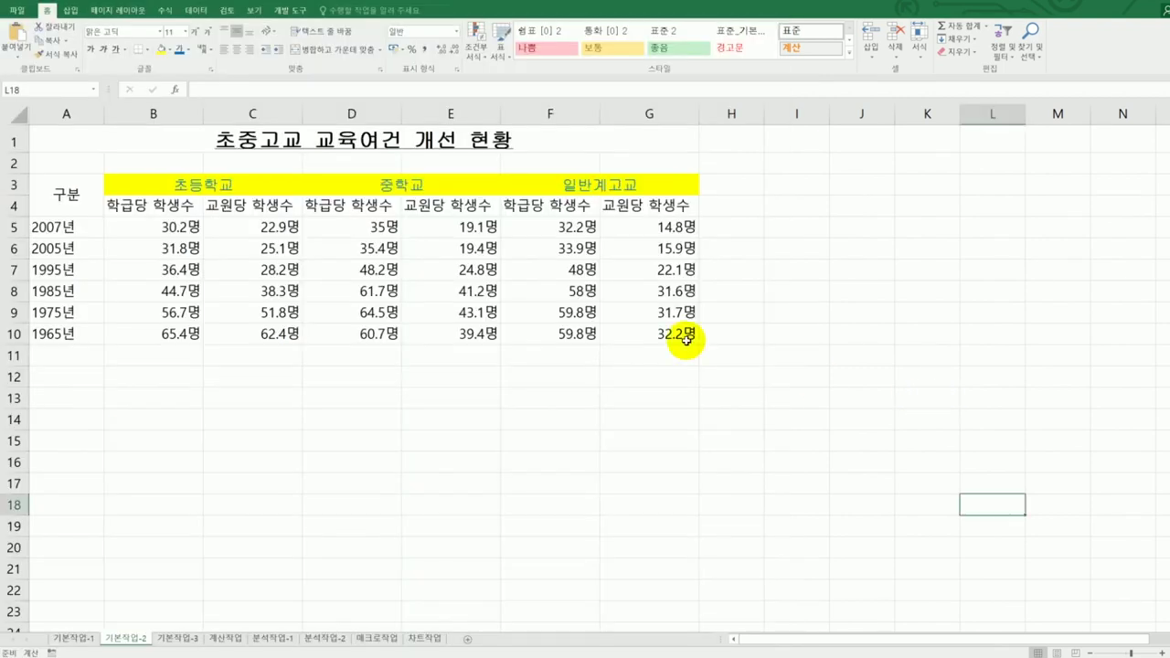
{"action": "left_click", "coordinate": [188, 335]}
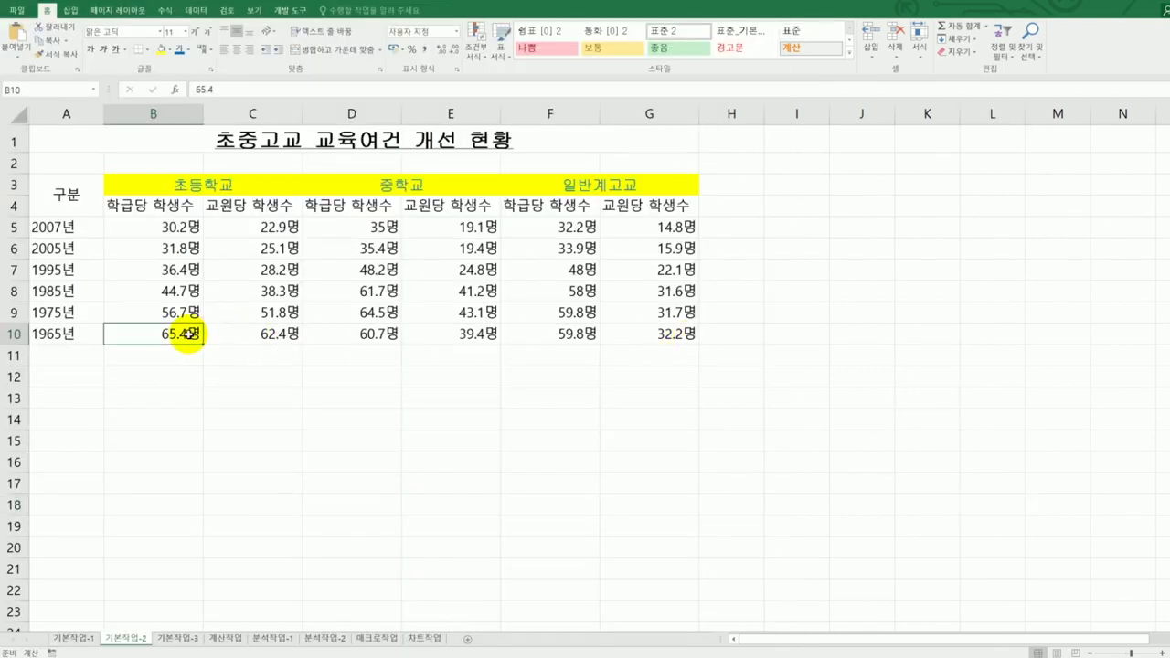
{"action": "right_click", "coordinate": [188, 334]}
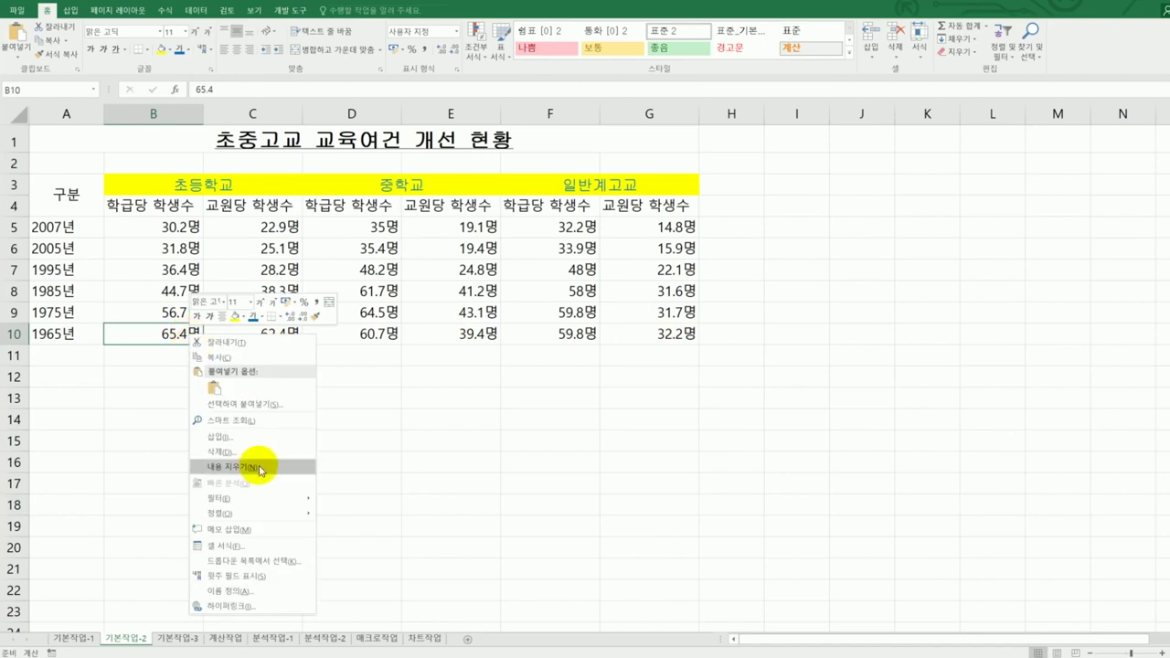
{"action": "left_click", "coordinate": [269, 532]}
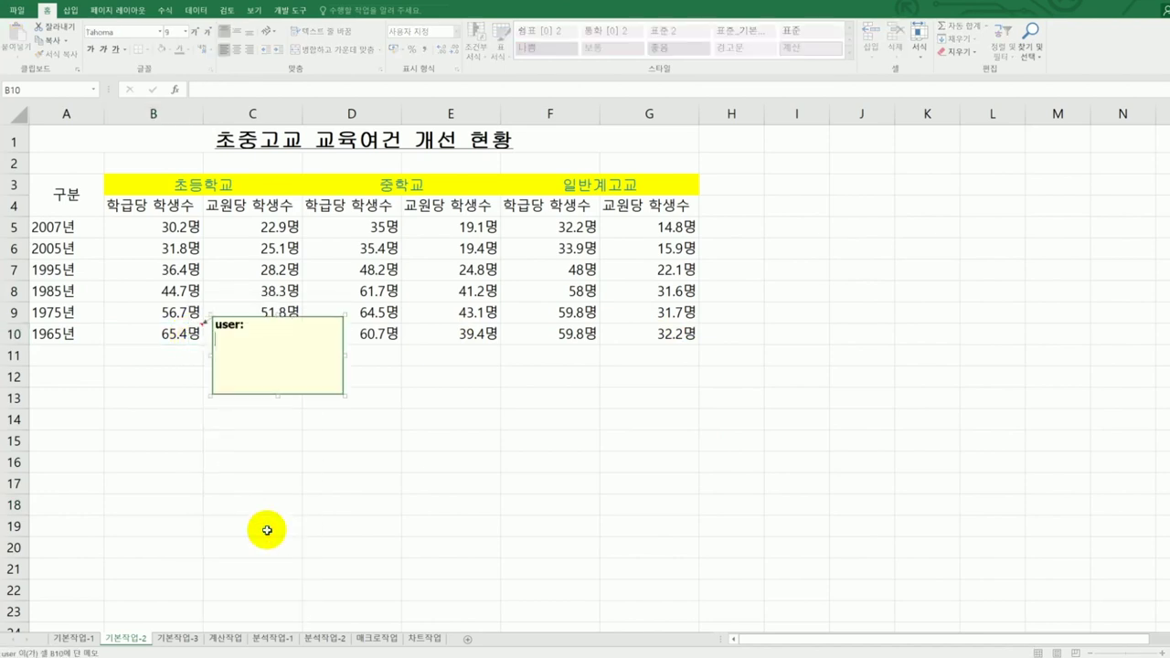
{"action": "key", "text": "ctrl+a"}
{"action": "type", "text": "초등학교 교우"}
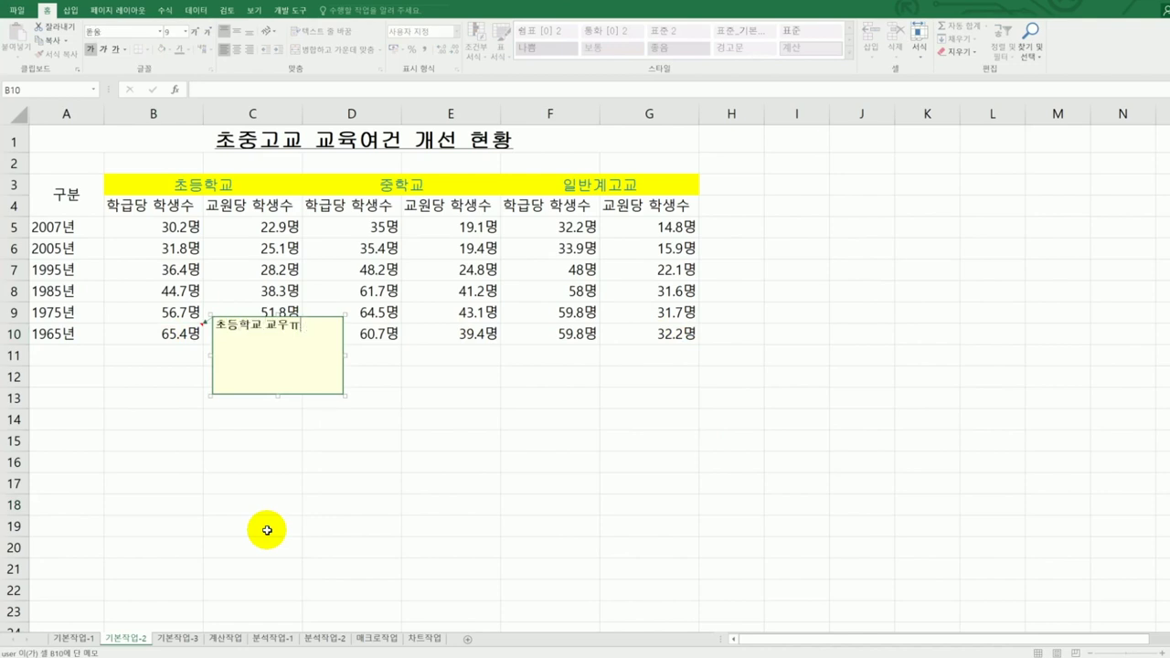
{"action": "type", "text": "원당 최고학생 수"}
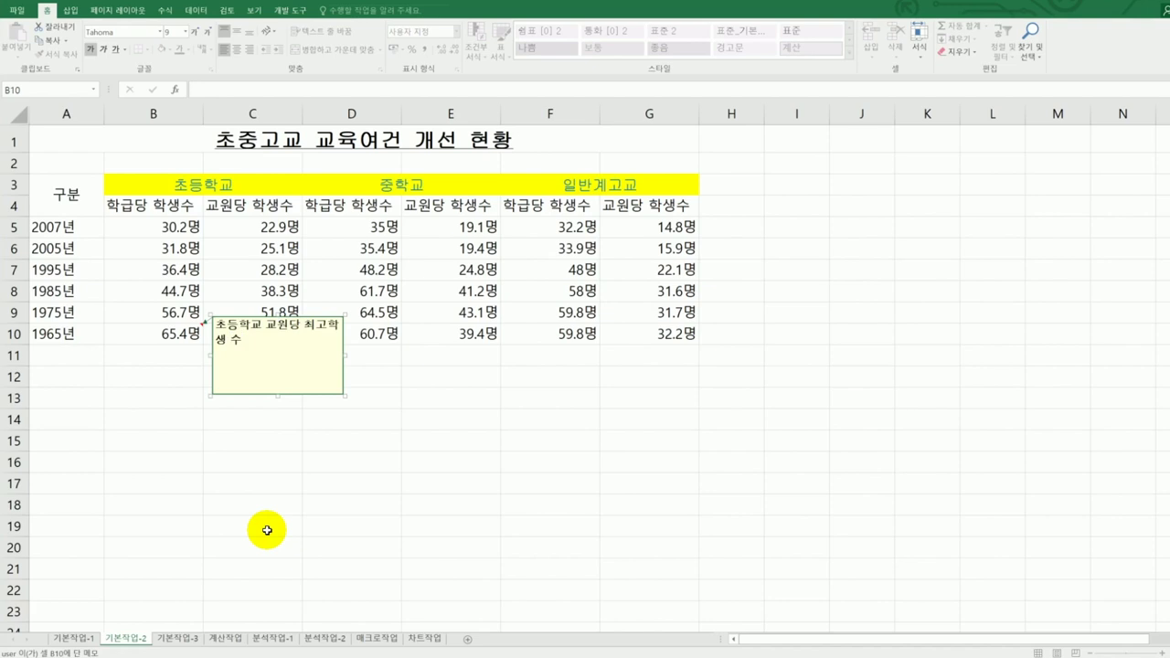
Set the memo on cell B10 to stay displayed on the sheet.
{"action": "left_click", "coordinate": [166, 333]}
{"action": "right_click", "coordinate": [169, 331]}
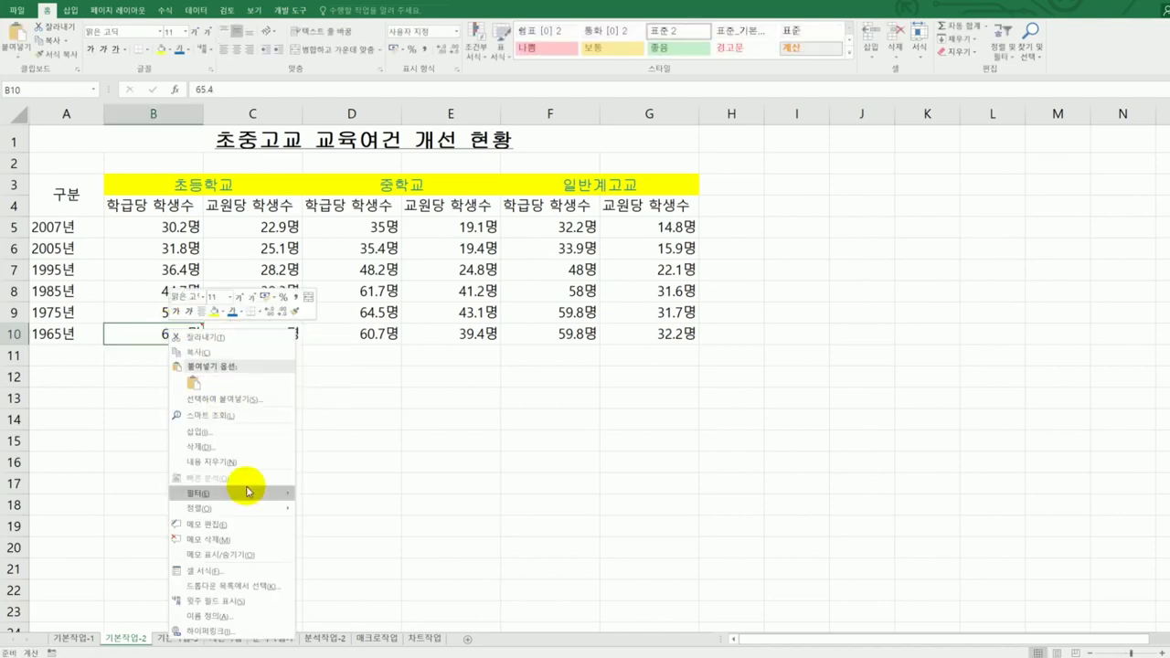
{"action": "left_click", "coordinate": [256, 548]}
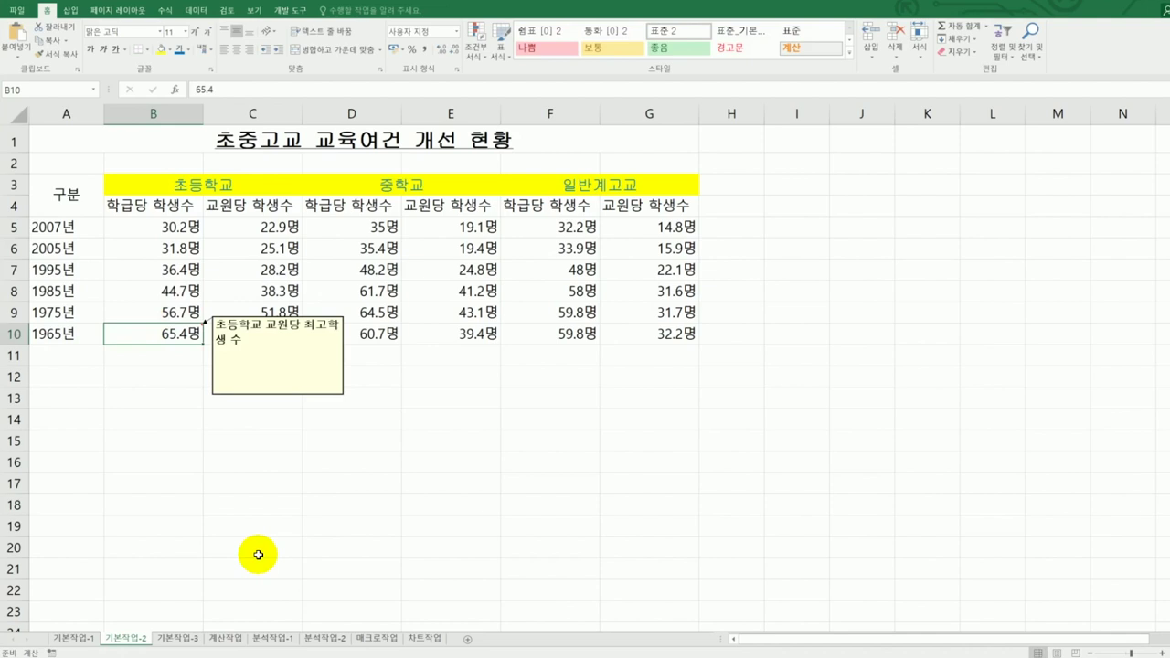
{"action": "left_click", "coordinate": [277, 322]}
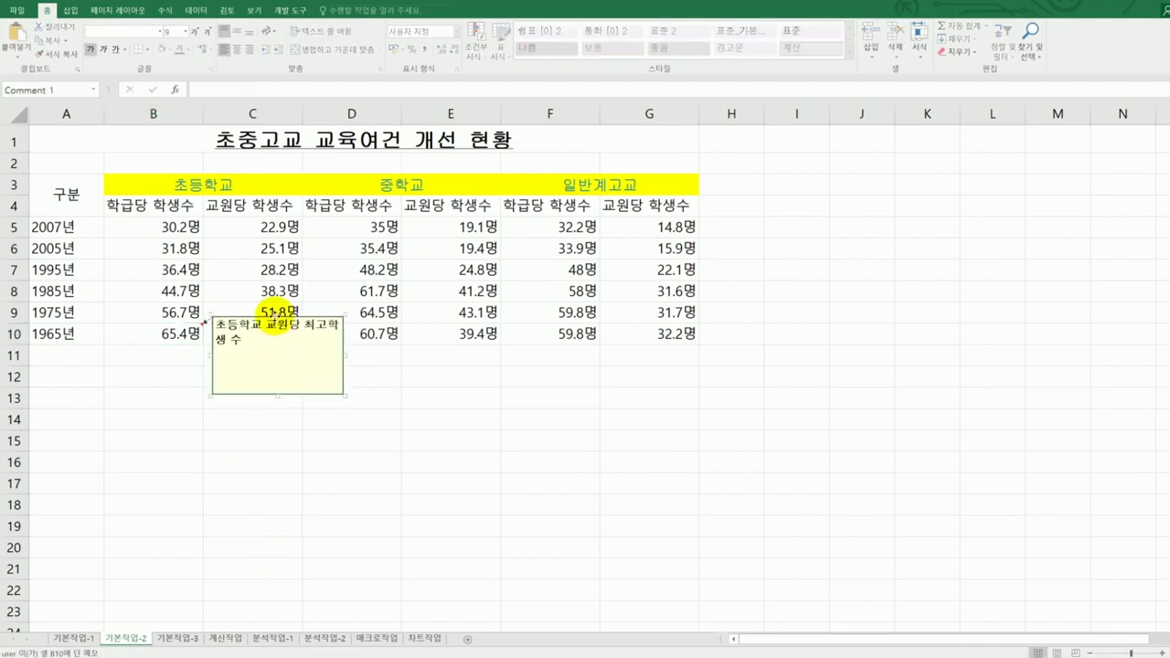
{"action": "right_click", "coordinate": [277, 320]}
{"action": "left_click", "coordinate": [309, 466]}
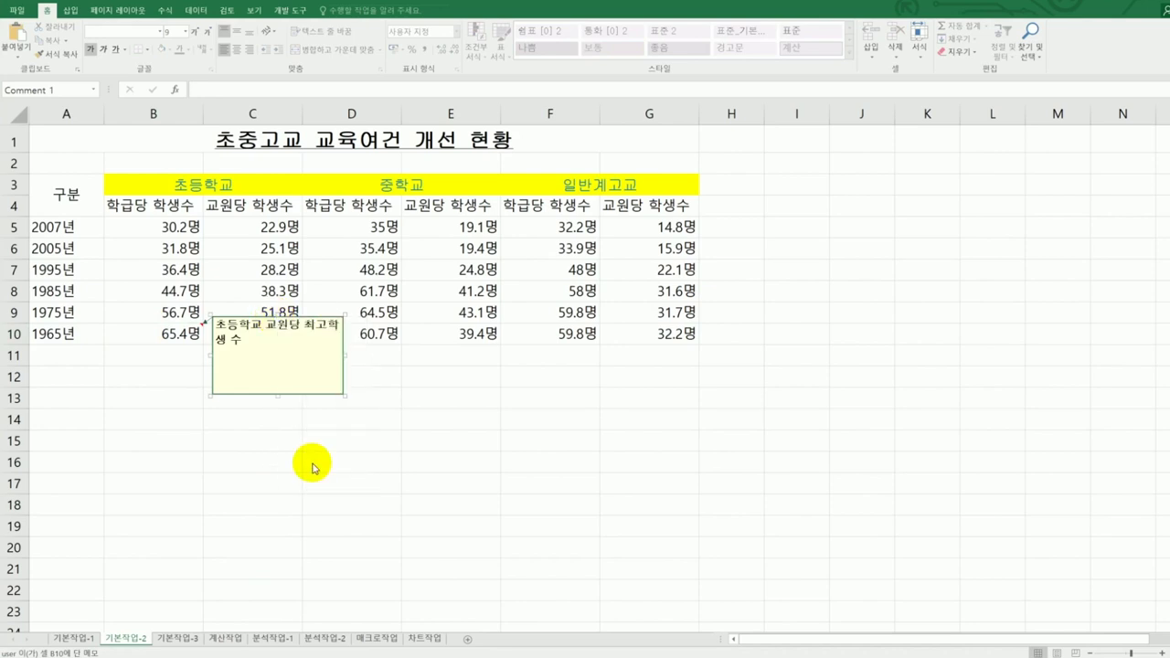
{"action": "left_click_drag", "start_coordinate": [928, 221], "coordinate": [628, 211]}
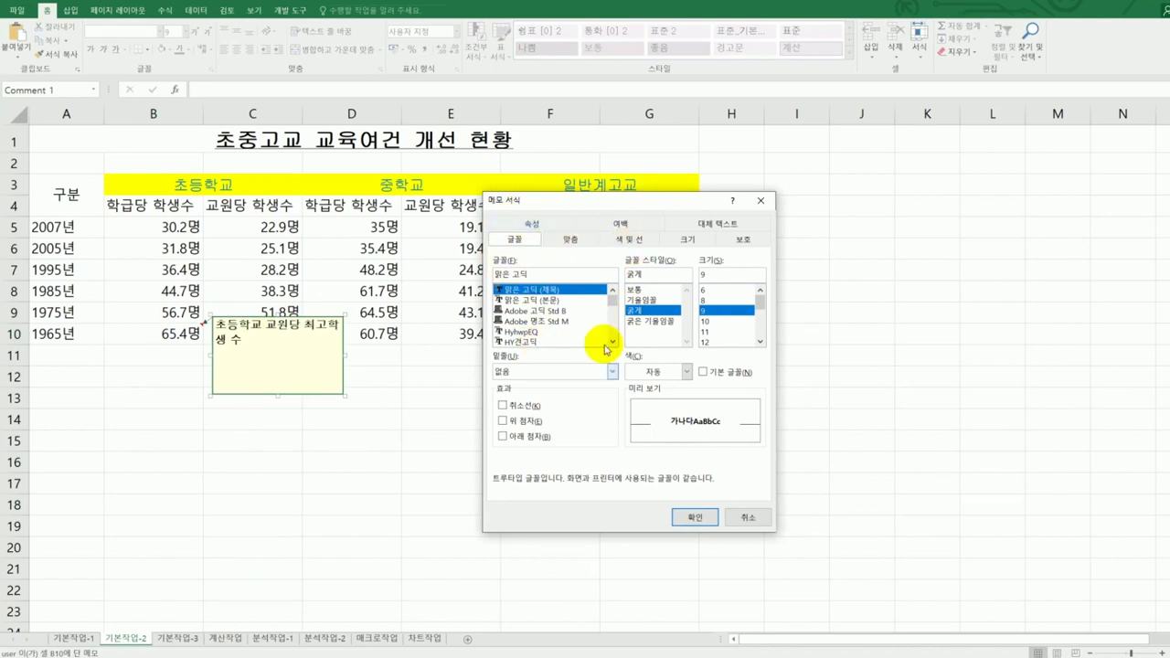
{"action": "left_click", "coordinate": [749, 518]}
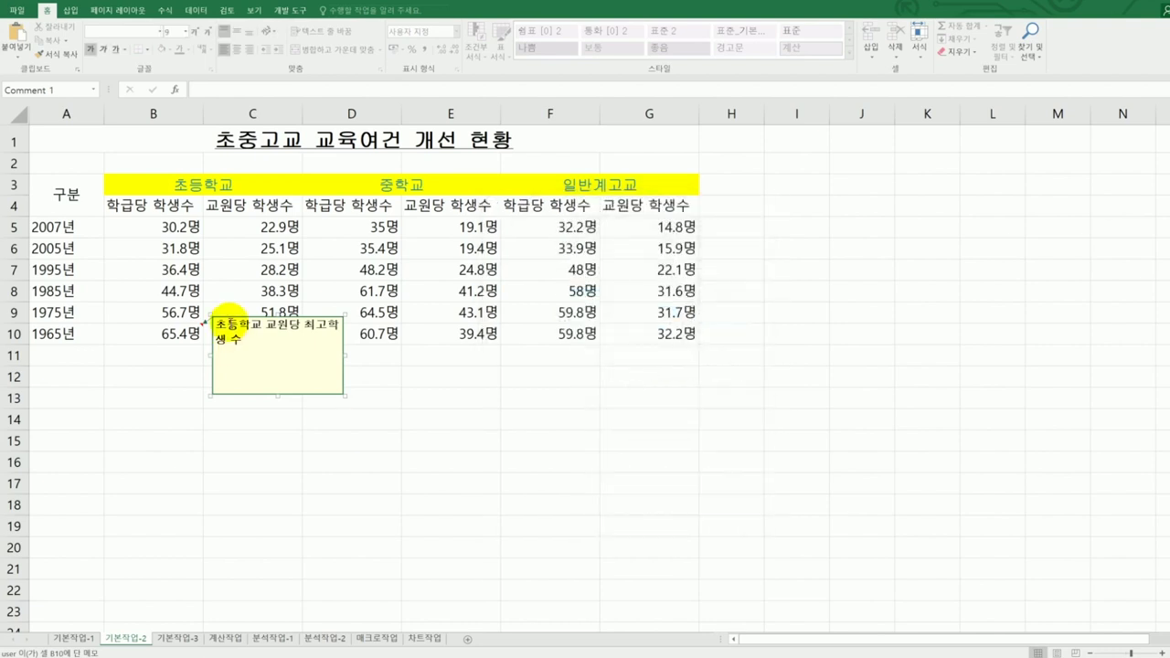
{"action": "right_click", "coordinate": [264, 347]}
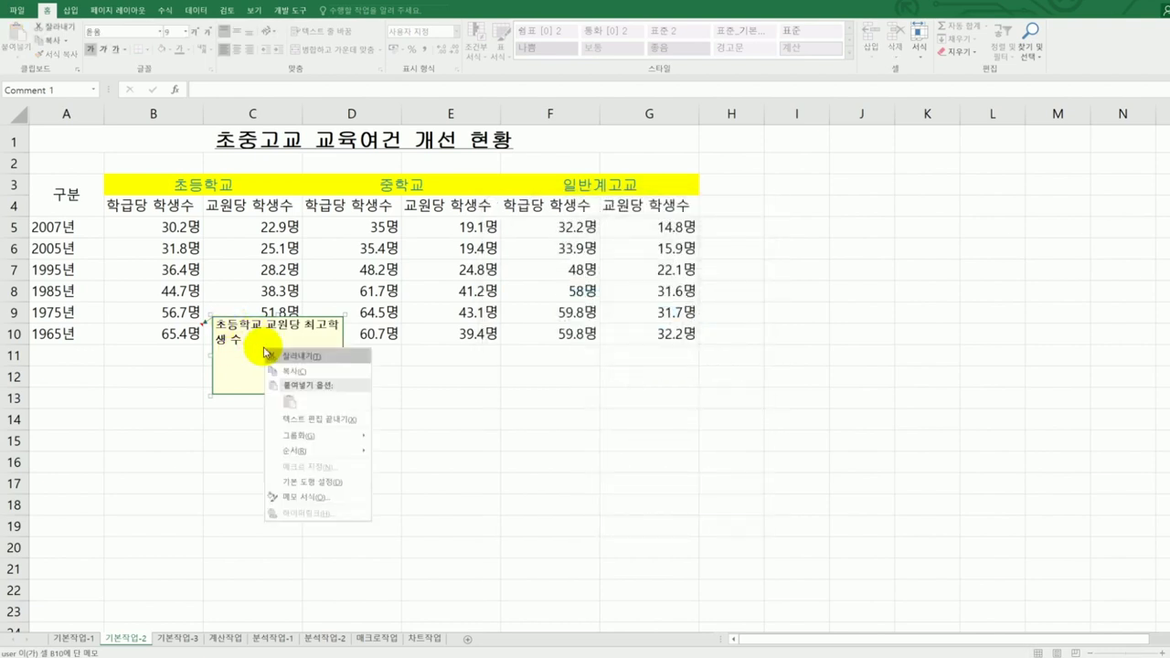
{"action": "left_click", "coordinate": [326, 507]}
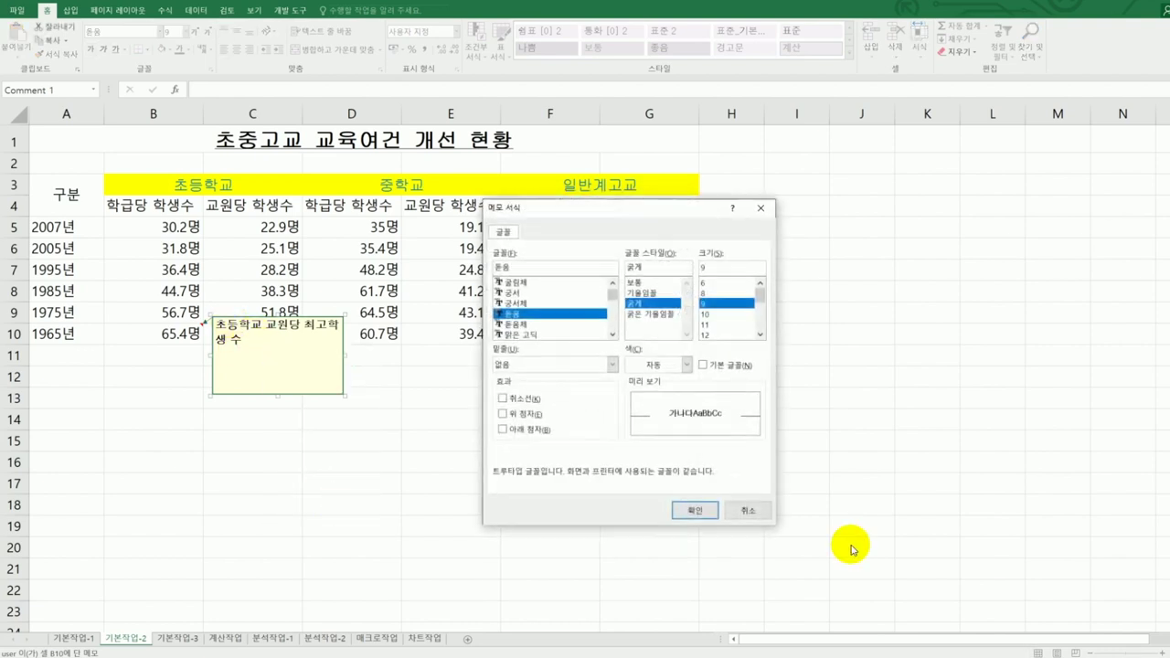
{"action": "left_click", "coordinate": [744, 511]}
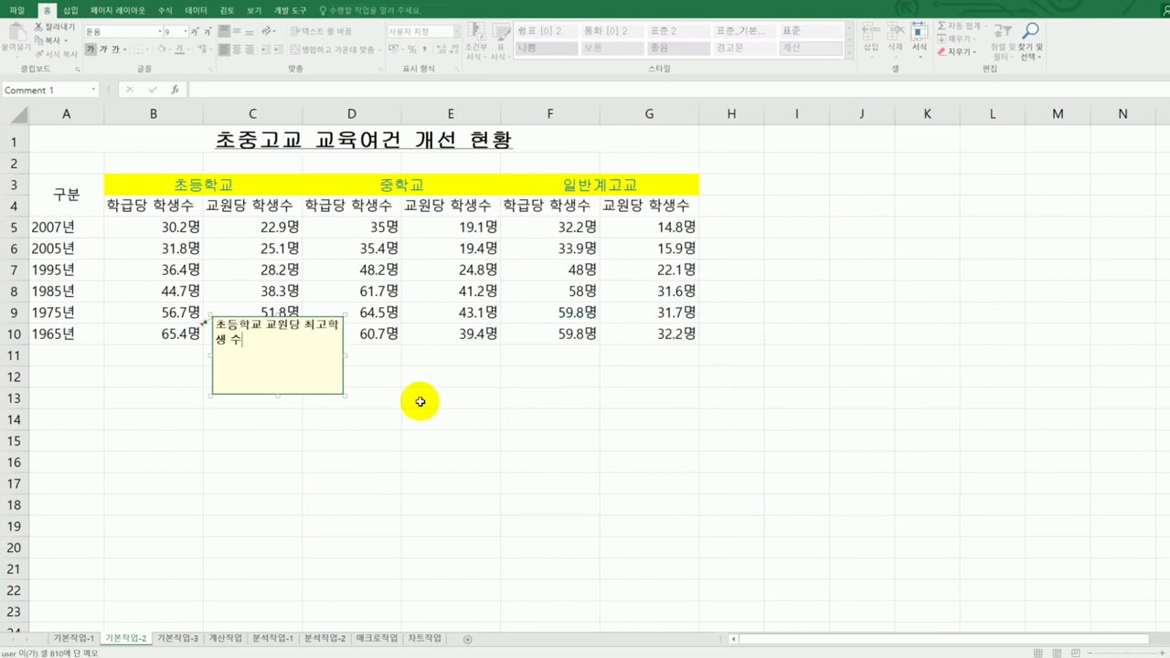
Turn on automatic size (자동 크기) in the format settings of the B10 memo box.
{"action": "right_click", "coordinate": [312, 314]}
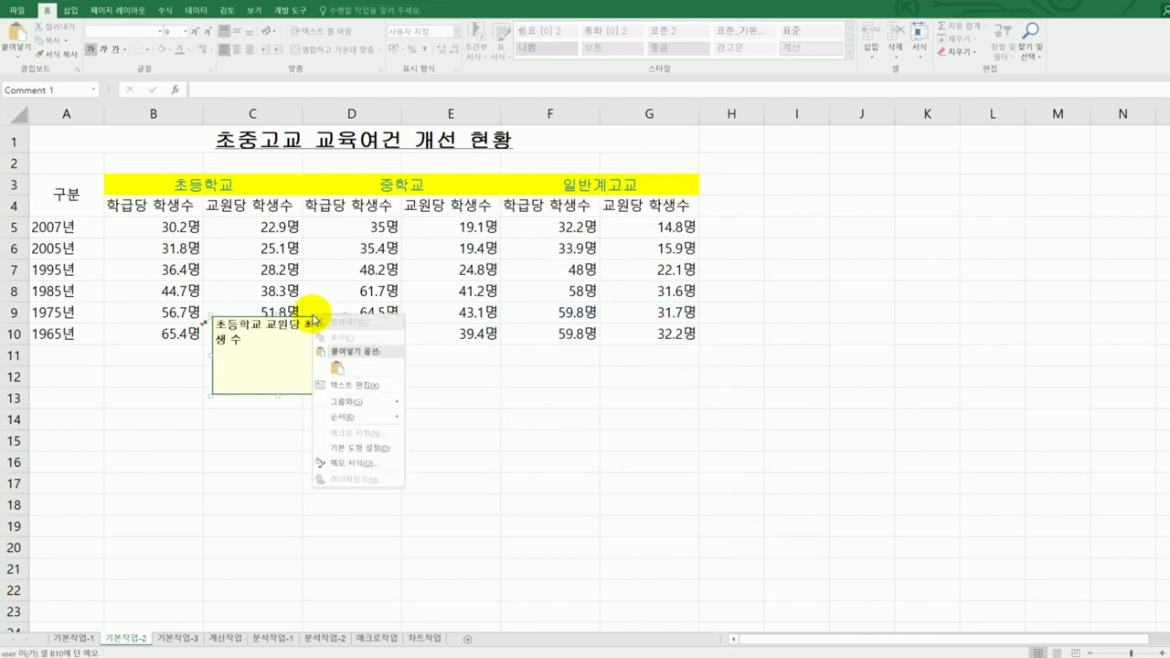
{"action": "left_click", "coordinate": [382, 457]}
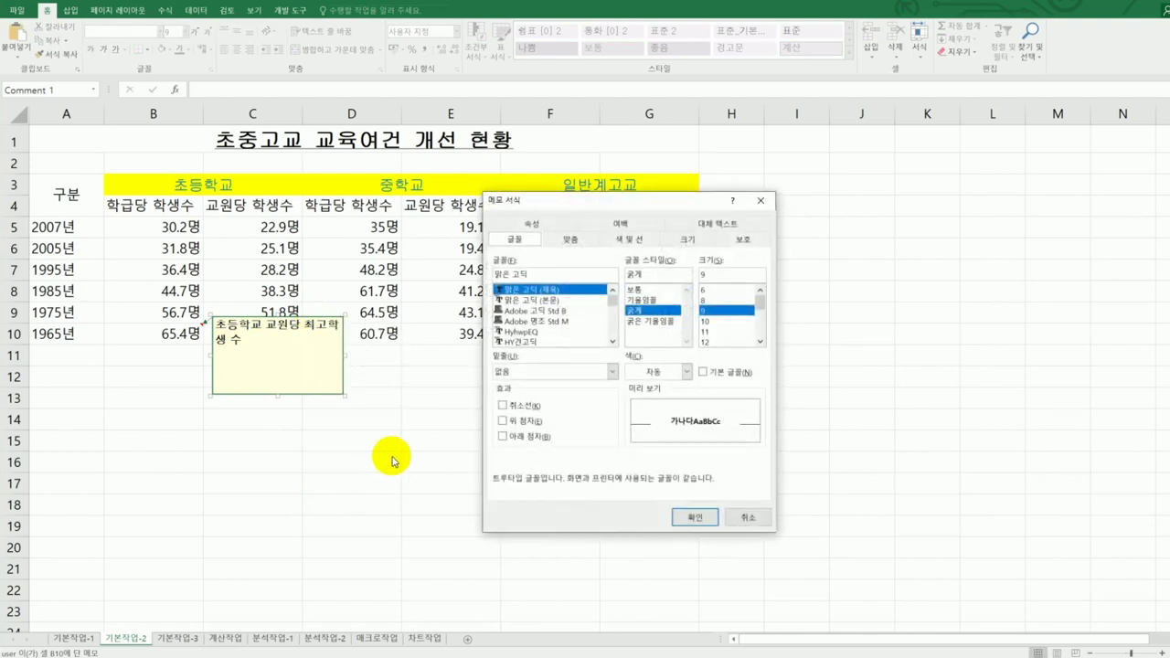
{"action": "left_click", "coordinate": [570, 238]}
{"action": "left_click", "coordinate": [532, 326]}
{"action": "left_click", "coordinate": [695, 516]}
{"action": "left_click", "coordinate": [694, 505]}
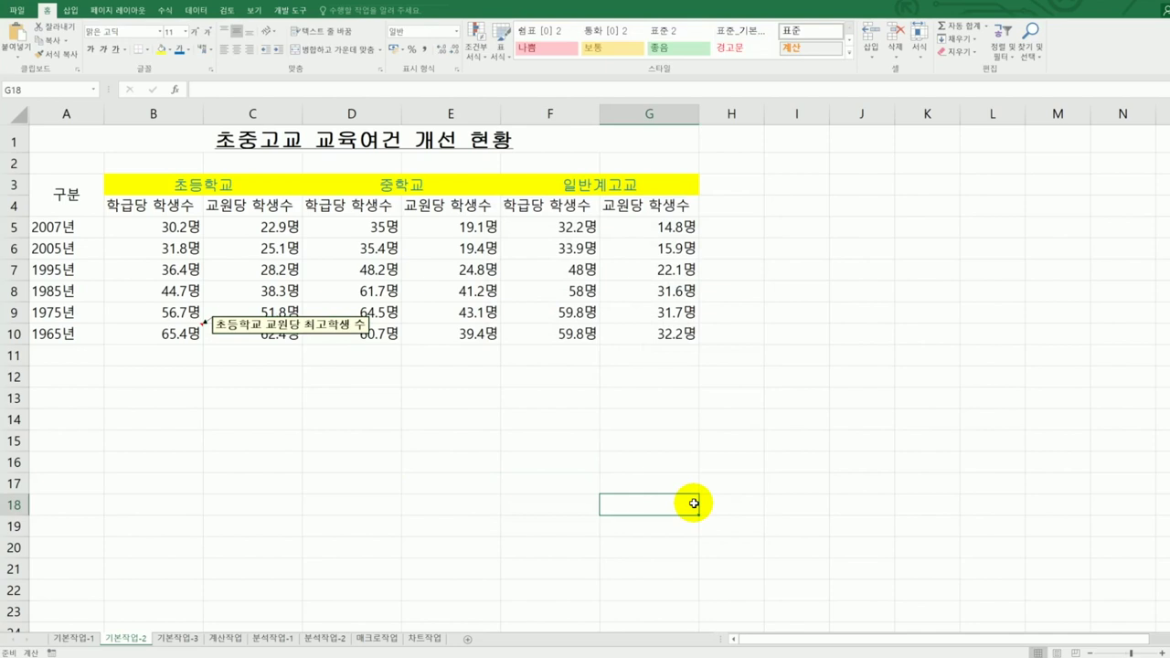
Check the border instruction and apply all borders (모든 테두리) to the range A3:G10.
{"action": "key", "text": "alt+Tab"}
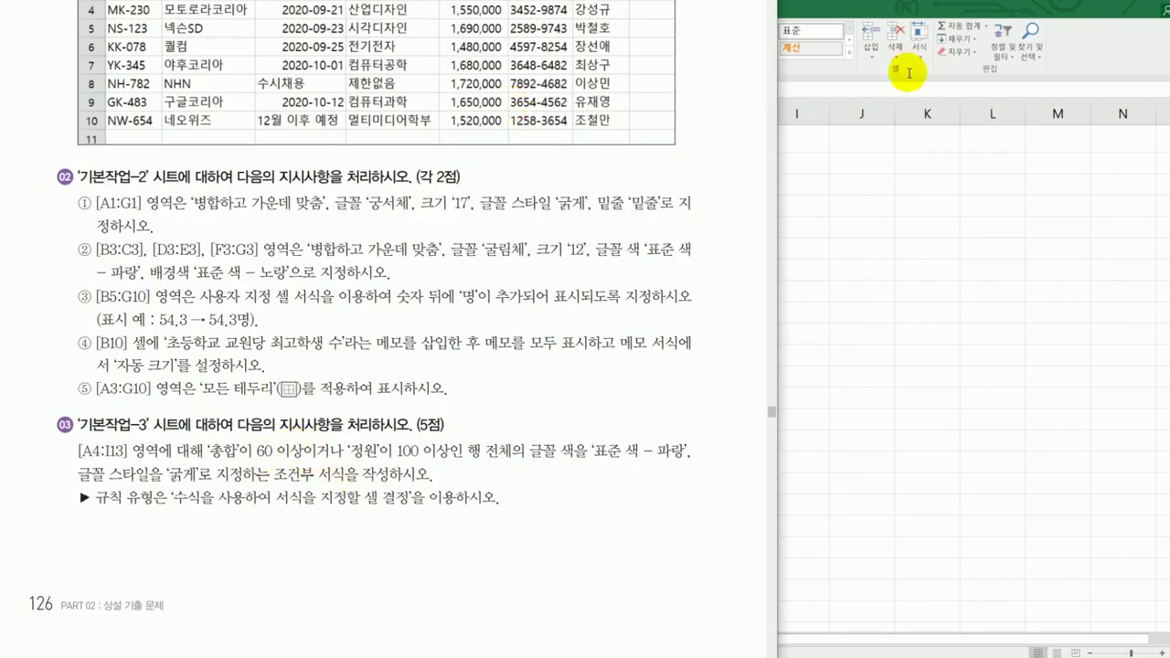
{"action": "key", "text": "alt+Tab"}
{"action": "left_click_drag", "start_coordinate": [86, 183], "coordinate": [604, 335]}
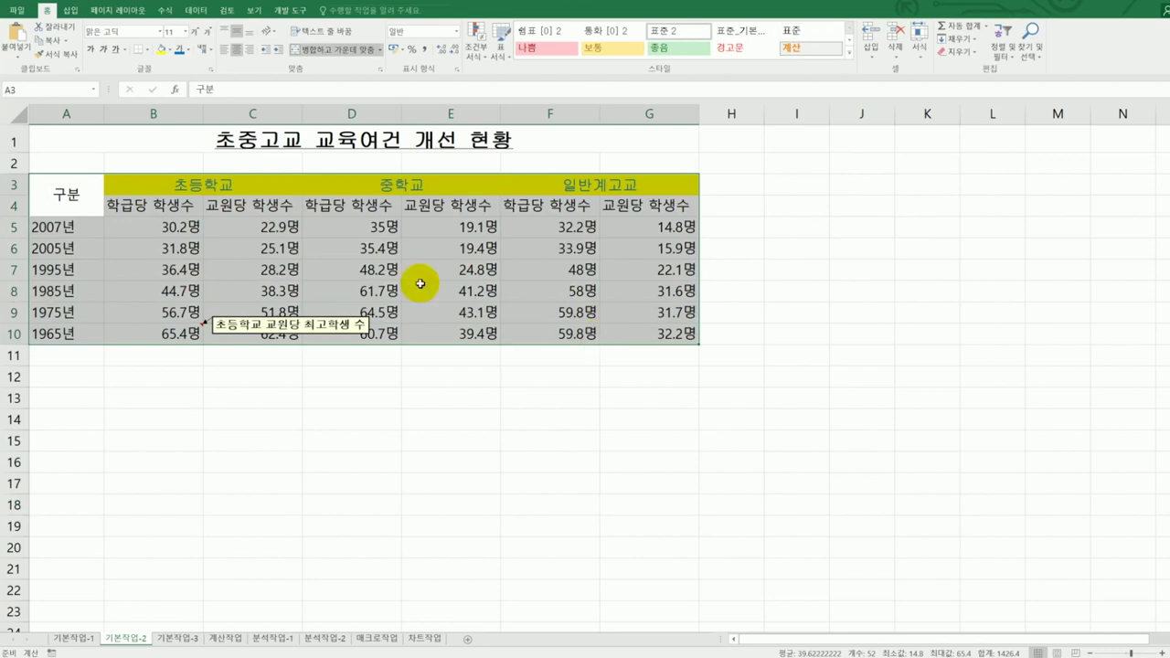
{"action": "left_click", "coordinate": [147, 50]}
{"action": "left_click", "coordinate": [162, 154]}
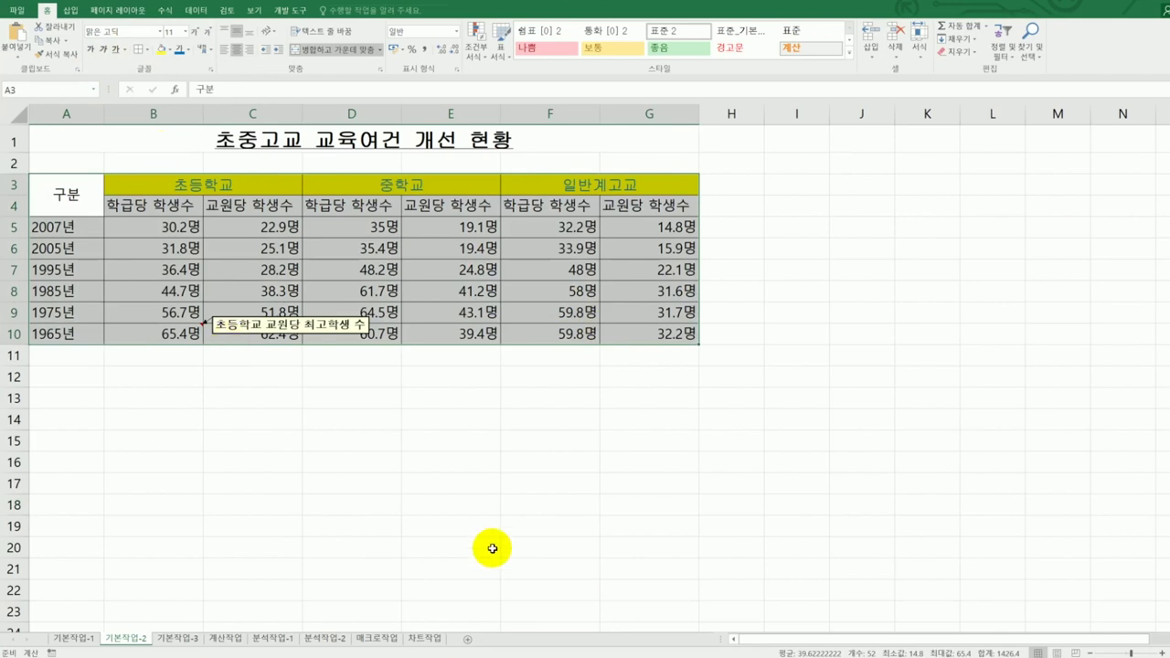
On the 기본작업-3 sheet, start a new conditional formatting rule for A4:I13 that uses a formula to determine the cells.
{"action": "key", "text": "alt+Tab"}
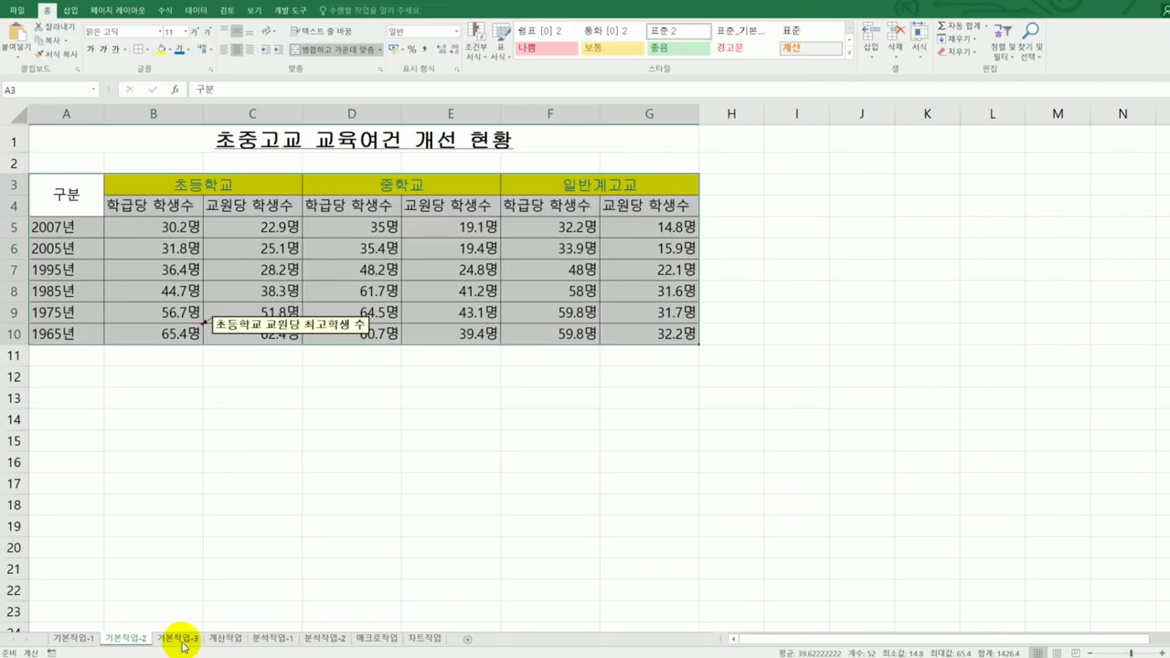
{"action": "left_click", "coordinate": [180, 638]}
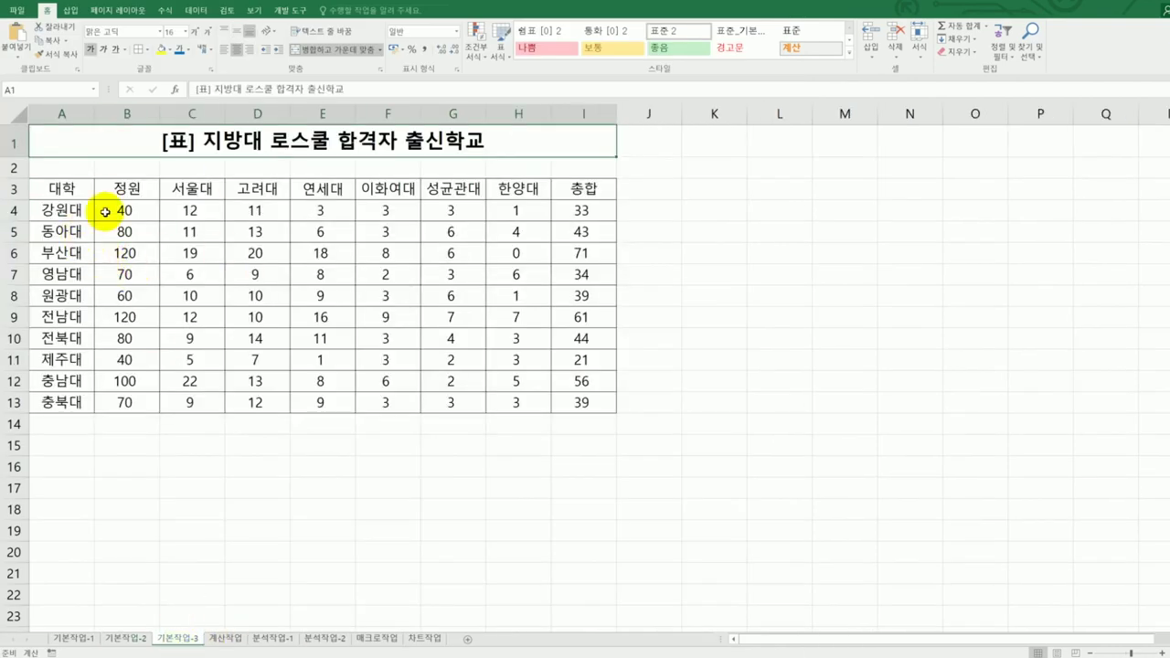
{"action": "left_click_drag", "start_coordinate": [48, 207], "coordinate": [593, 399]}
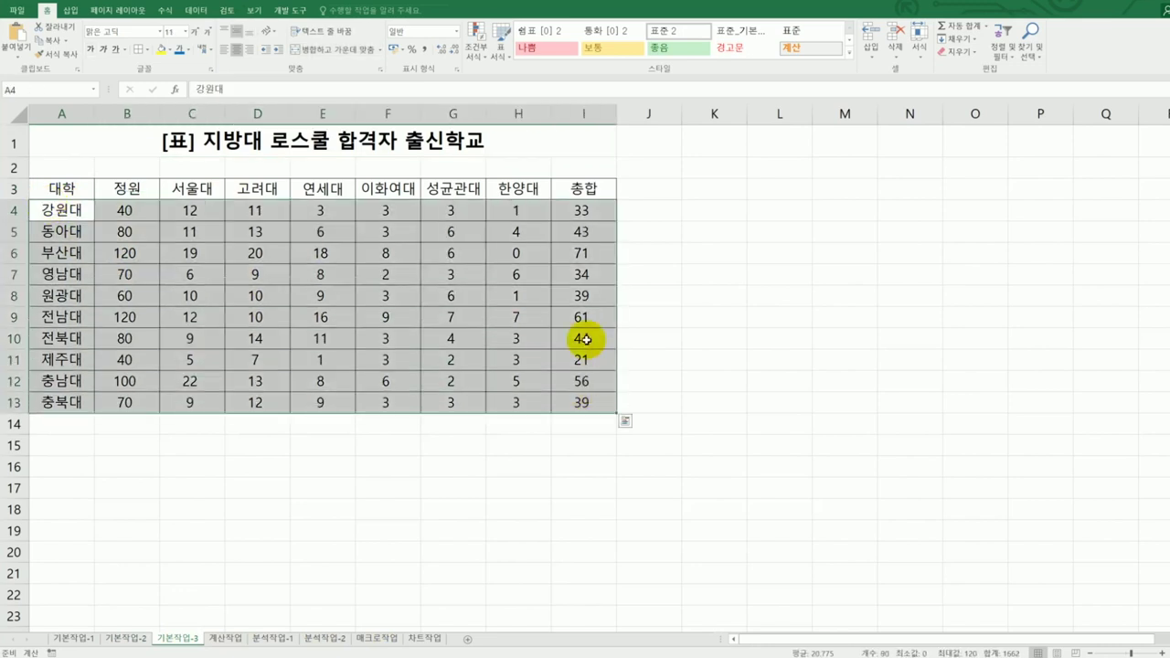
{"action": "left_click", "coordinate": [478, 45]}
{"action": "left_click", "coordinate": [506, 207]}
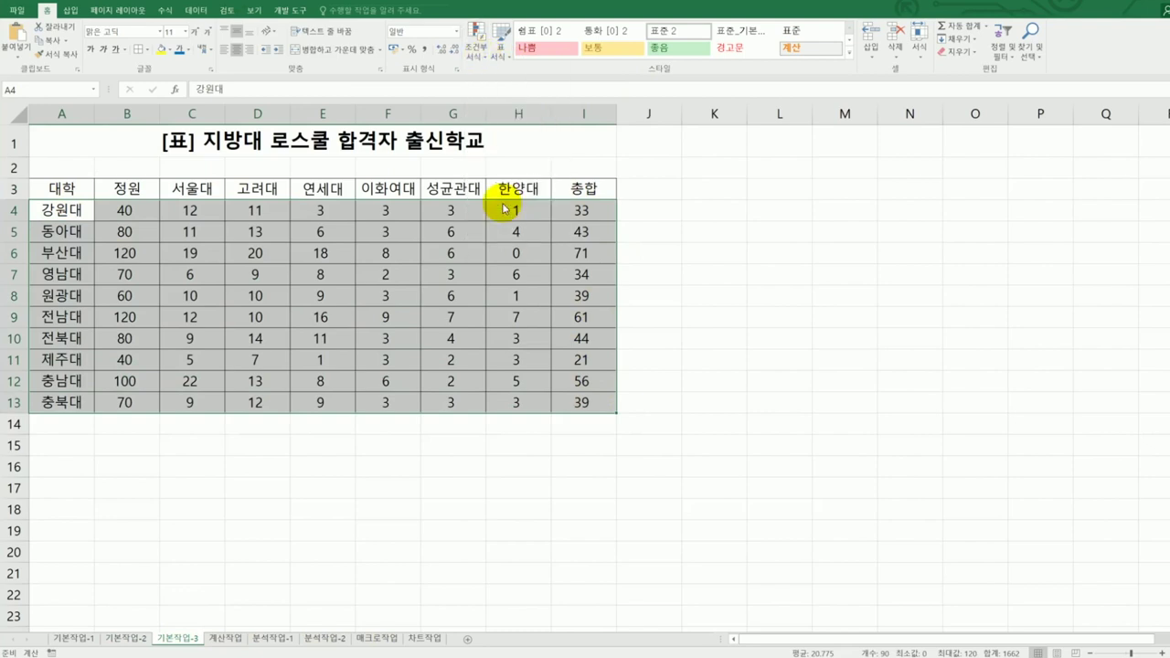
{"action": "left_click_drag", "start_coordinate": [606, 265], "coordinate": [857, 173]}
{"action": "left_click", "coordinate": [806, 271]}
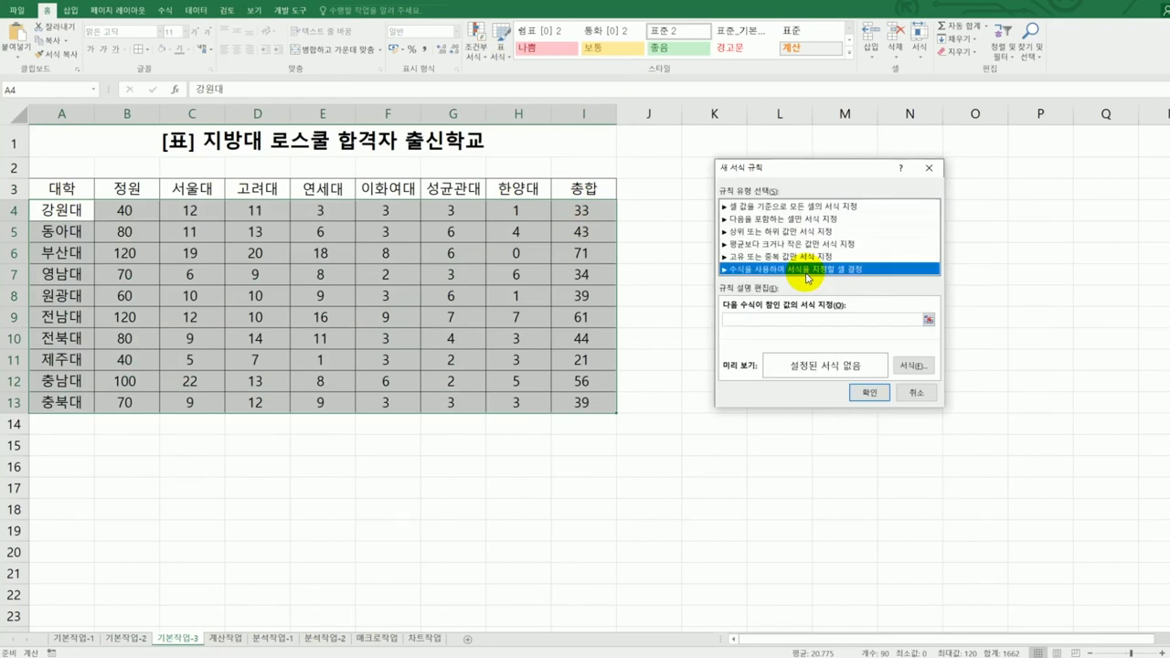
Enter the rule formula =or($I4>=60,$B4>=100), with only the columns of both references kept absolute.
{"action": "left_click", "coordinate": [779, 317]}
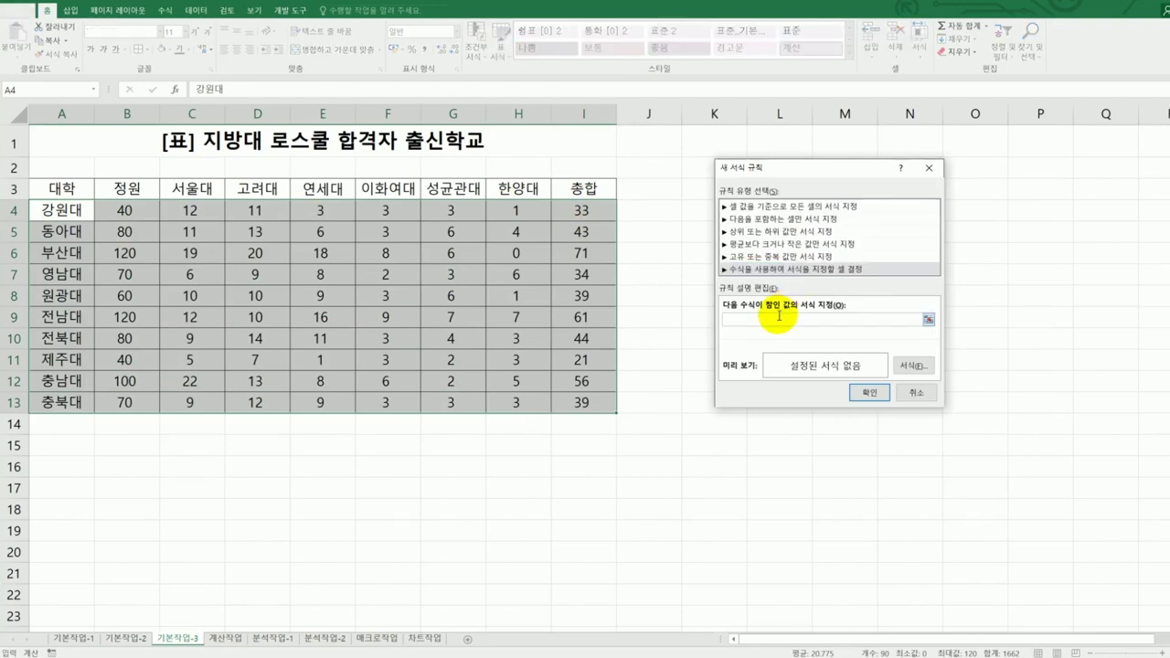
{"action": "type", "text": "="}
{"action": "type", "text": "or("}
{"action": "left_click", "coordinate": [592, 209]}
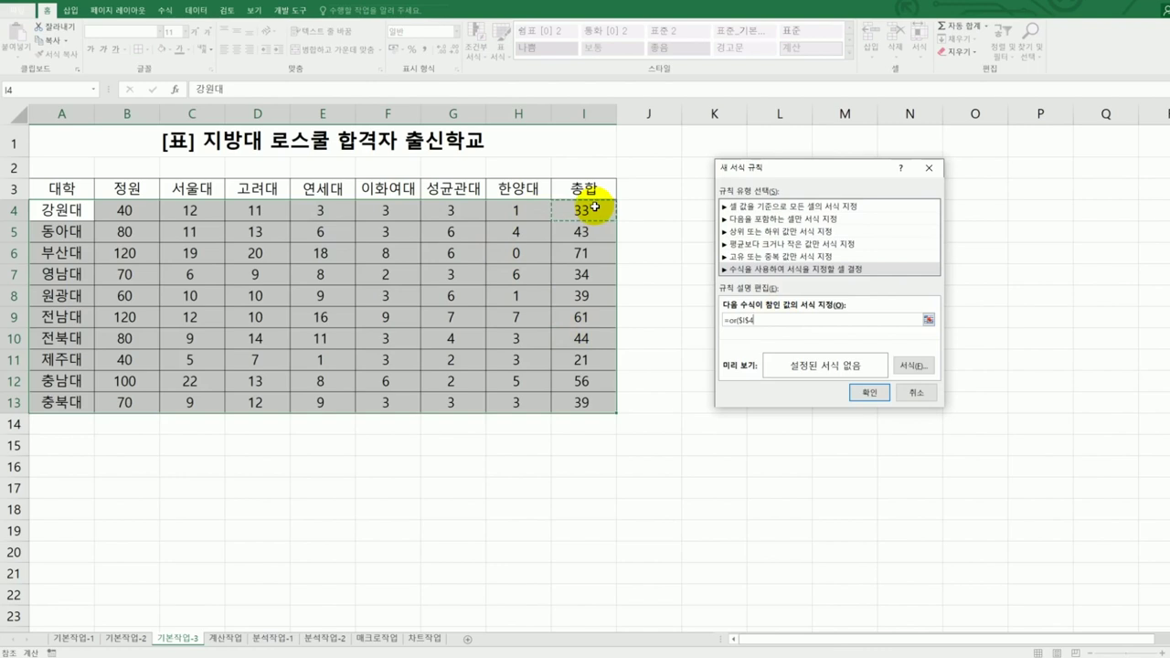
{"action": "key", "text": "F4"}
{"action": "key", "text": "F4"}
{"action": "type", "text": ">=60"}
{"action": "left_click", "coordinate": [123, 211]}
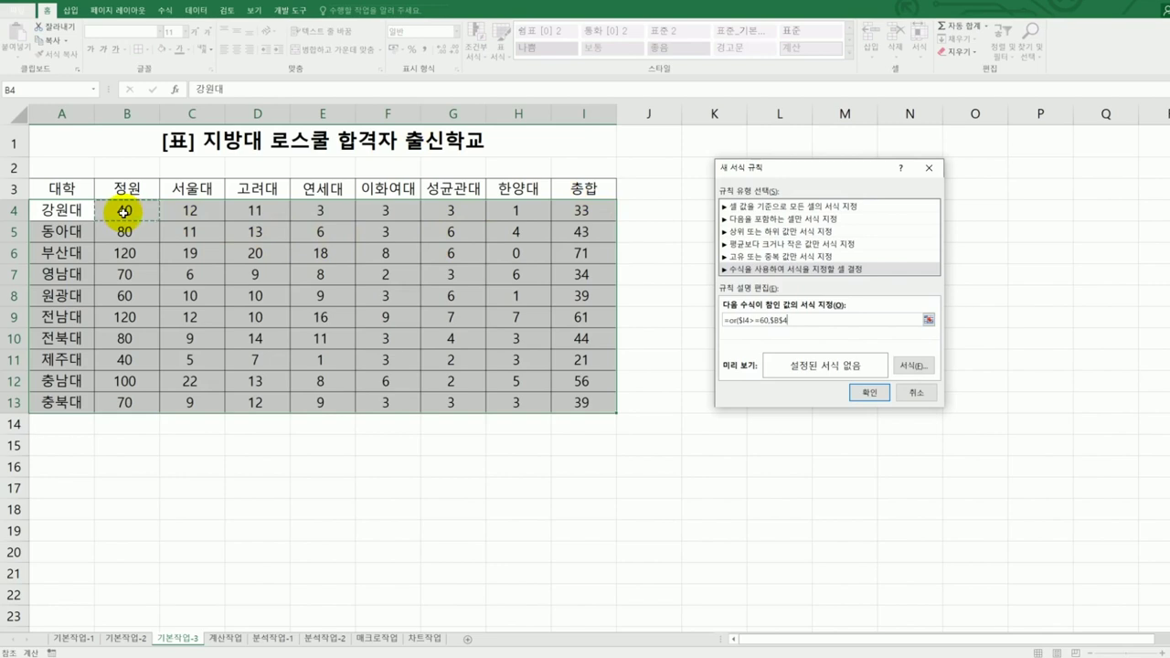
{"action": "key", "text": "F4"}
{"action": "key", "text": "F4"}
{"action": "type", "text": ">=100)"}
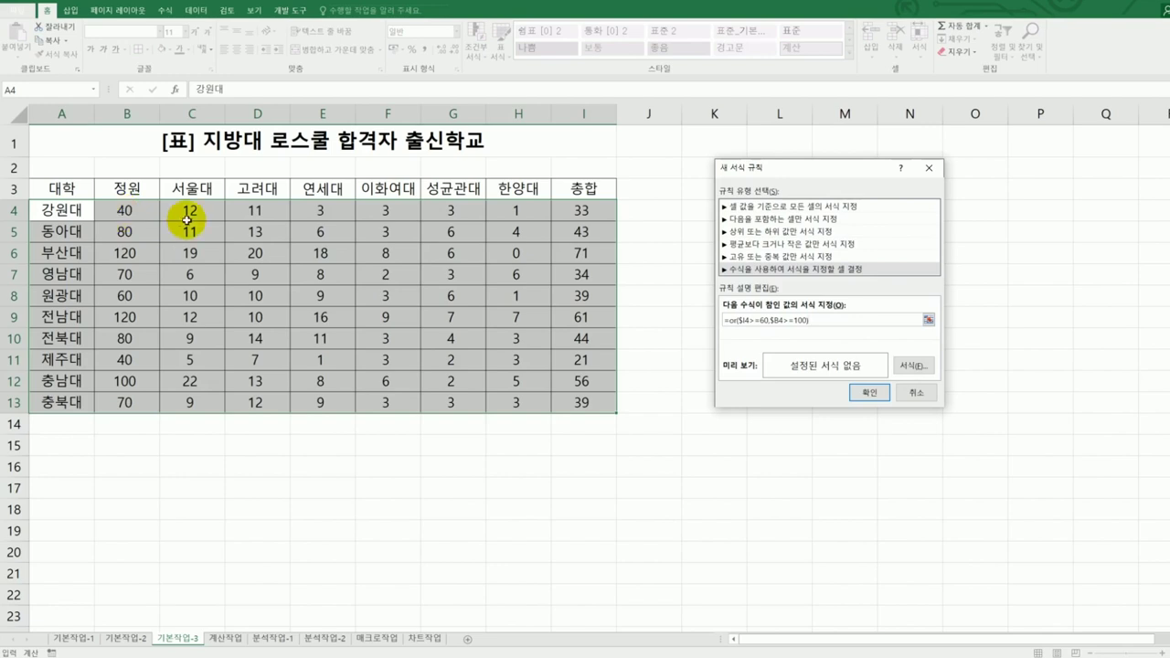
Give the rule a standard blue (파랑) font color and bold (굵게) style, and apply it to A4:I13.
{"action": "left_click", "coordinate": [911, 370]}
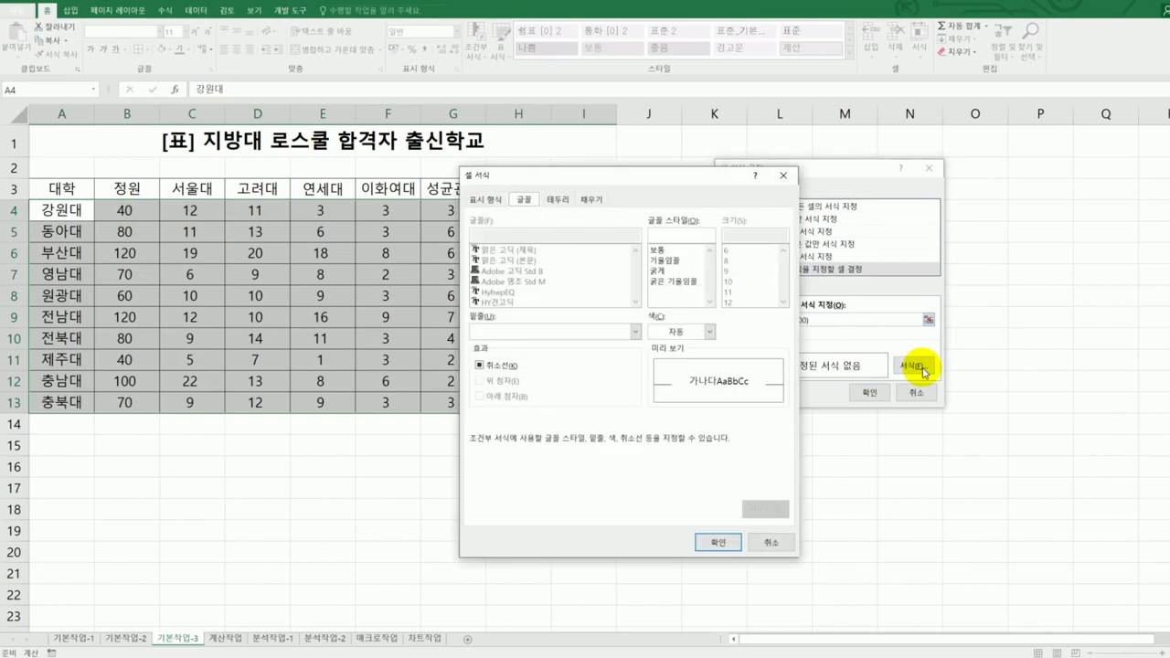
{"action": "left_click", "coordinate": [709, 332]}
{"action": "left_click", "coordinate": [722, 438]}
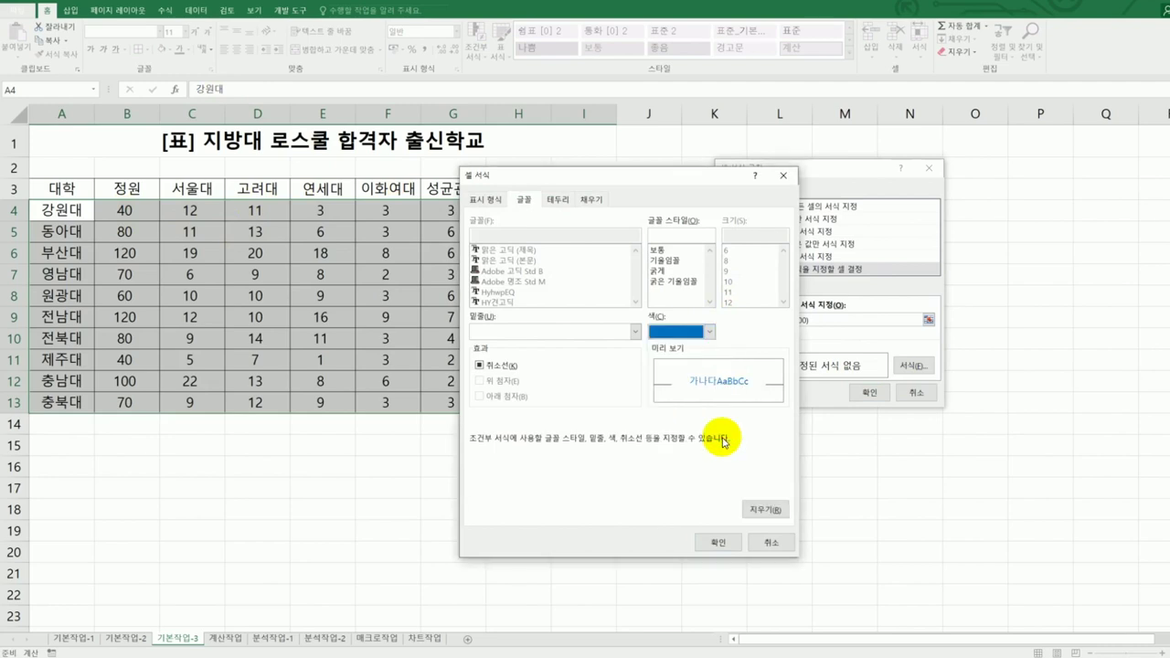
{"action": "left_click", "coordinate": [677, 272]}
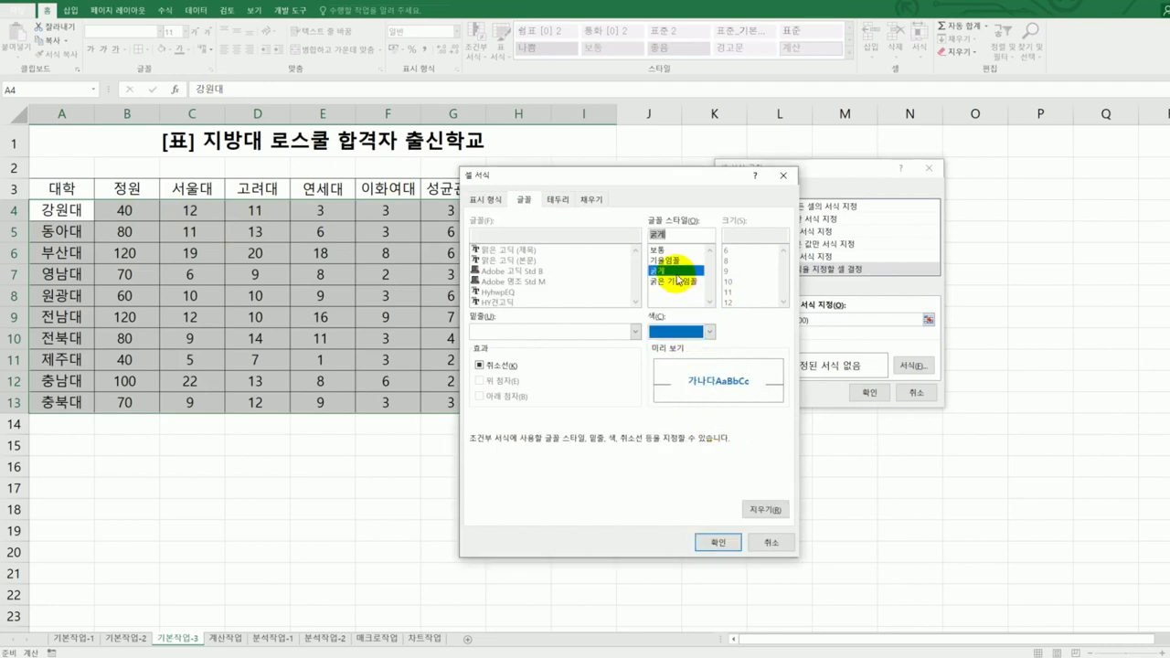
{"action": "left_click", "coordinate": [718, 542]}
{"action": "left_click", "coordinate": [870, 393]}
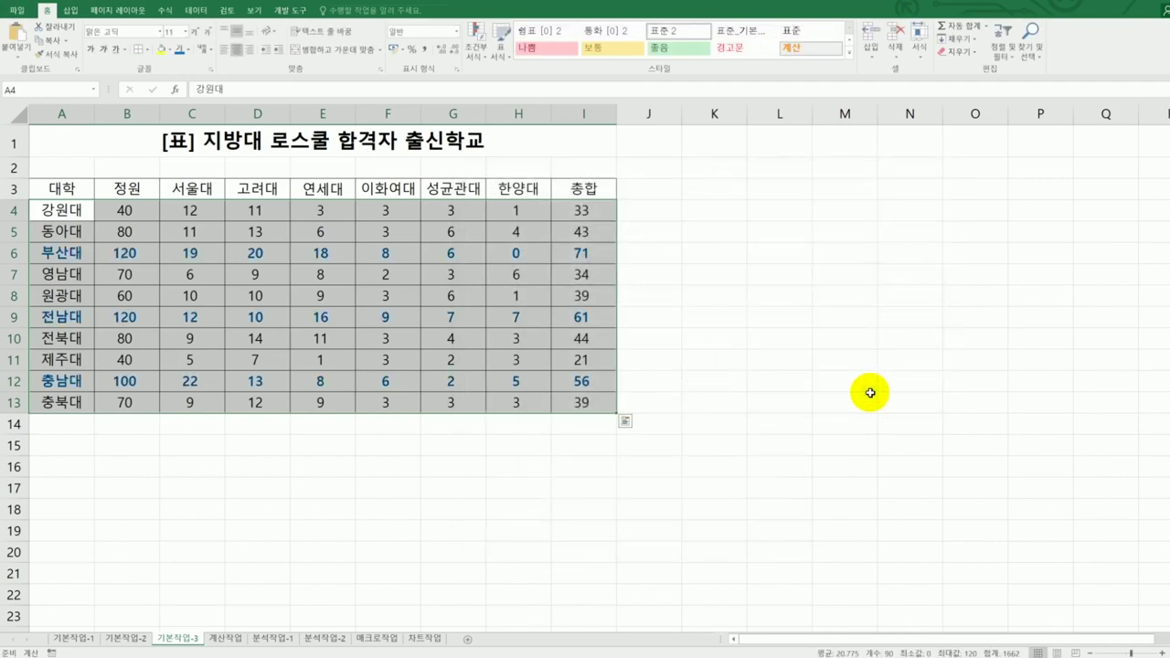
Check the 총합 and 정원 values of the blue bold rows against the conditional formatting rule.
{"action": "left_click", "coordinate": [870, 393]}
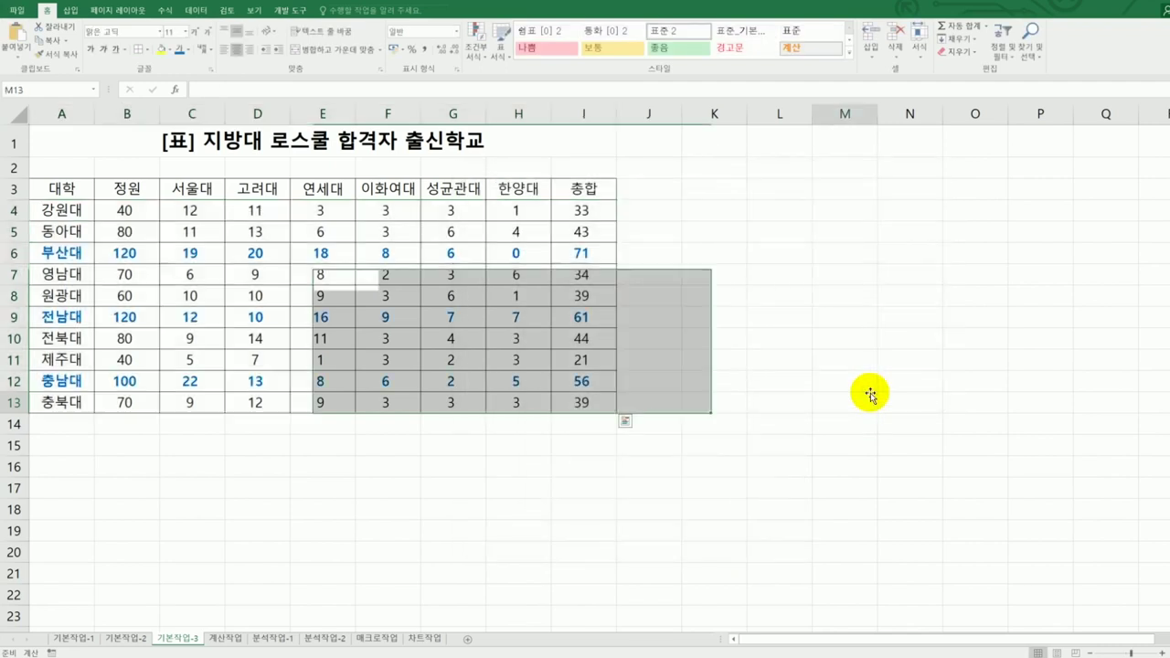
{"action": "left_click", "coordinate": [586, 209]}
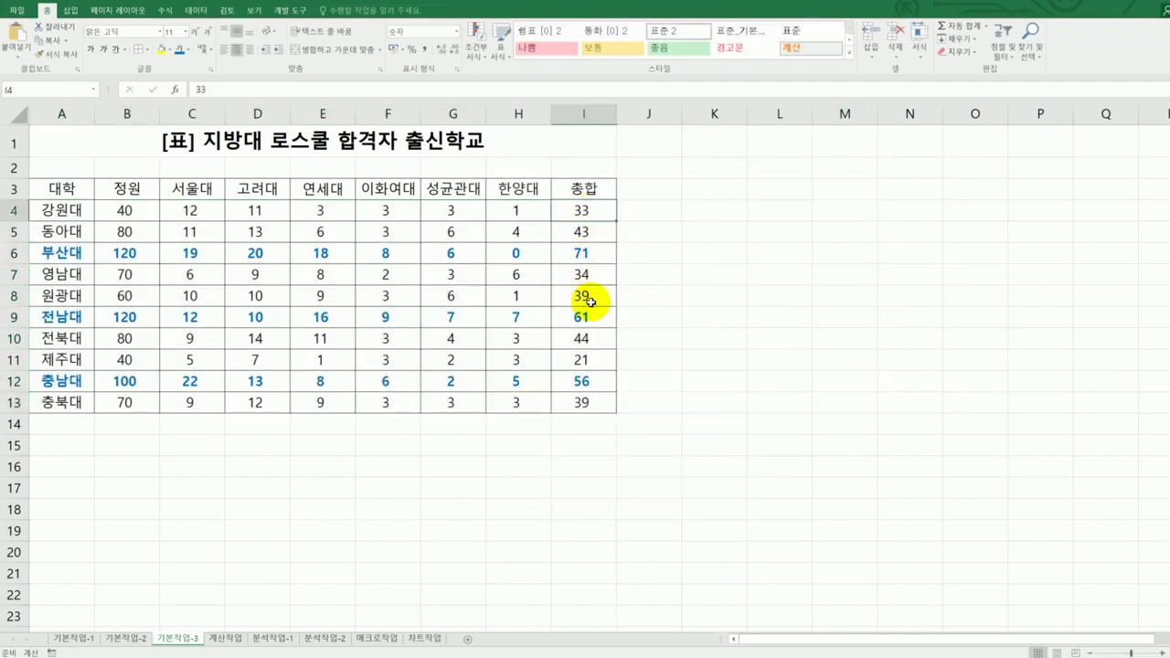
{"action": "left_click", "coordinate": [569, 255]}
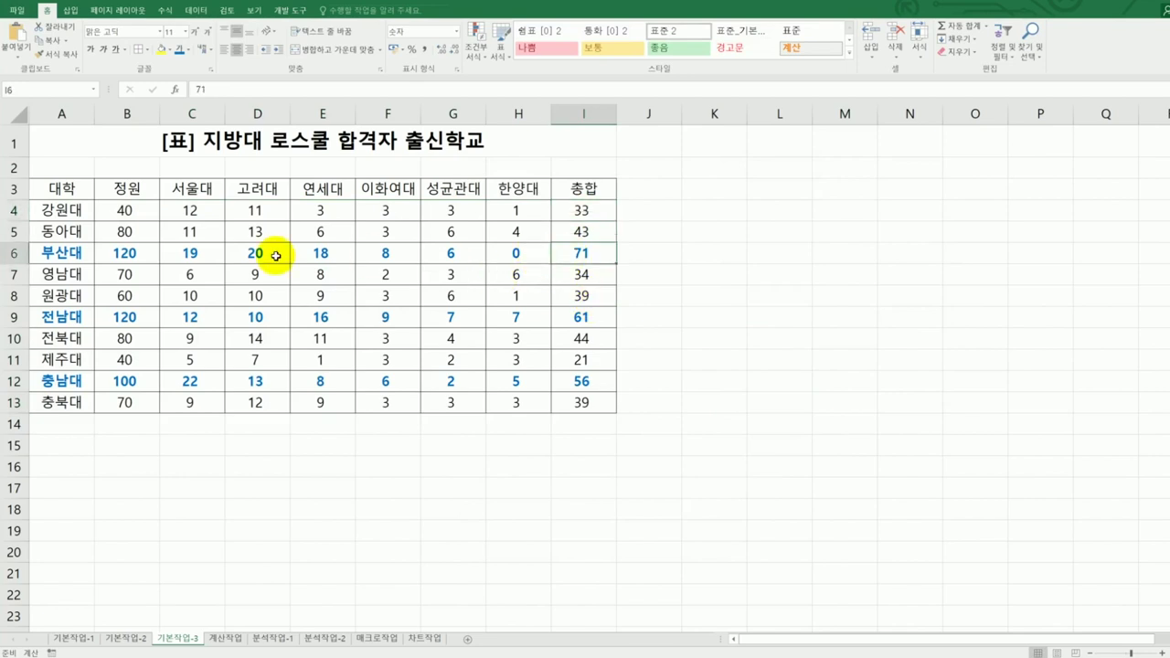
{"action": "left_click", "coordinate": [583, 318]}
{"action": "left_click", "coordinate": [593, 385]}
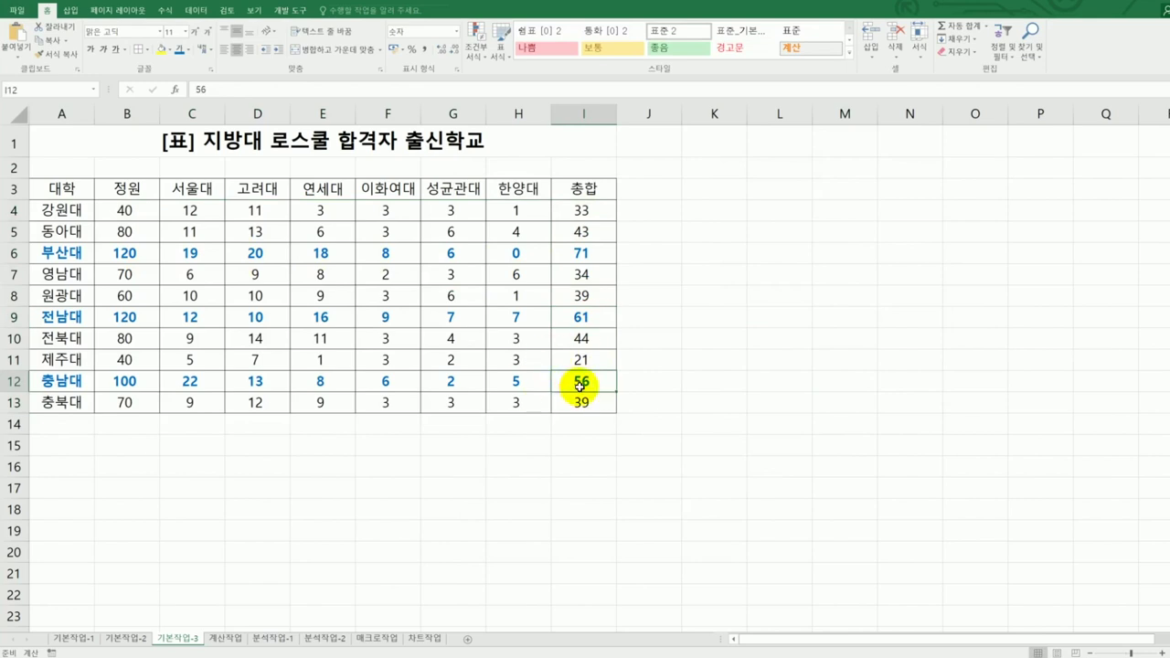
{"action": "left_click", "coordinate": [128, 382]}
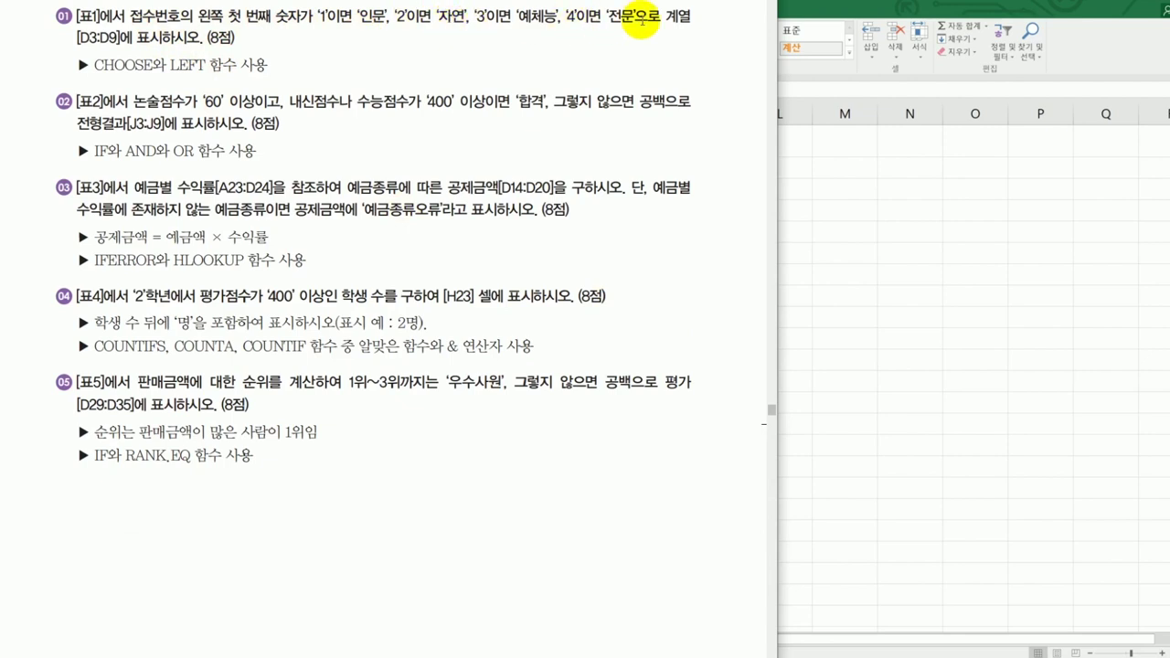
On the 계산작업 sheet, enter =LEFT(A3,1) in D3 of 표1 and fill it down to D9.
{"action": "key", "text": "alt+Tab"}
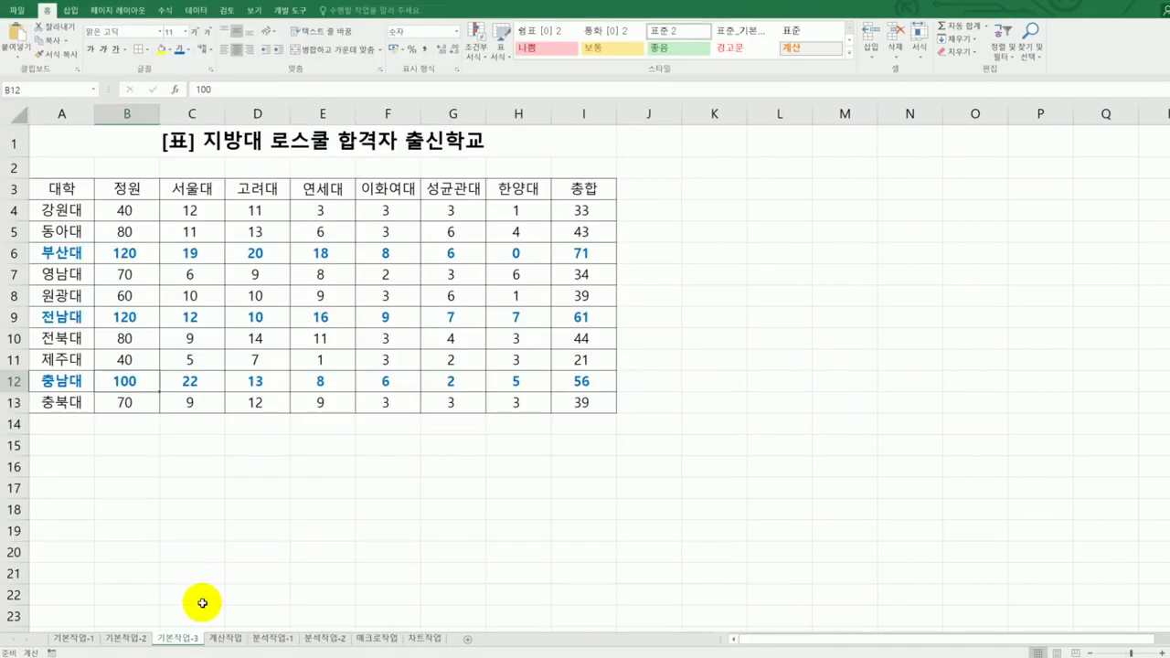
{"action": "left_click", "coordinate": [224, 638]}
{"action": "scroll", "coordinate": [355, 305], "scroll_direction": "up", "scroll_amount": 3}
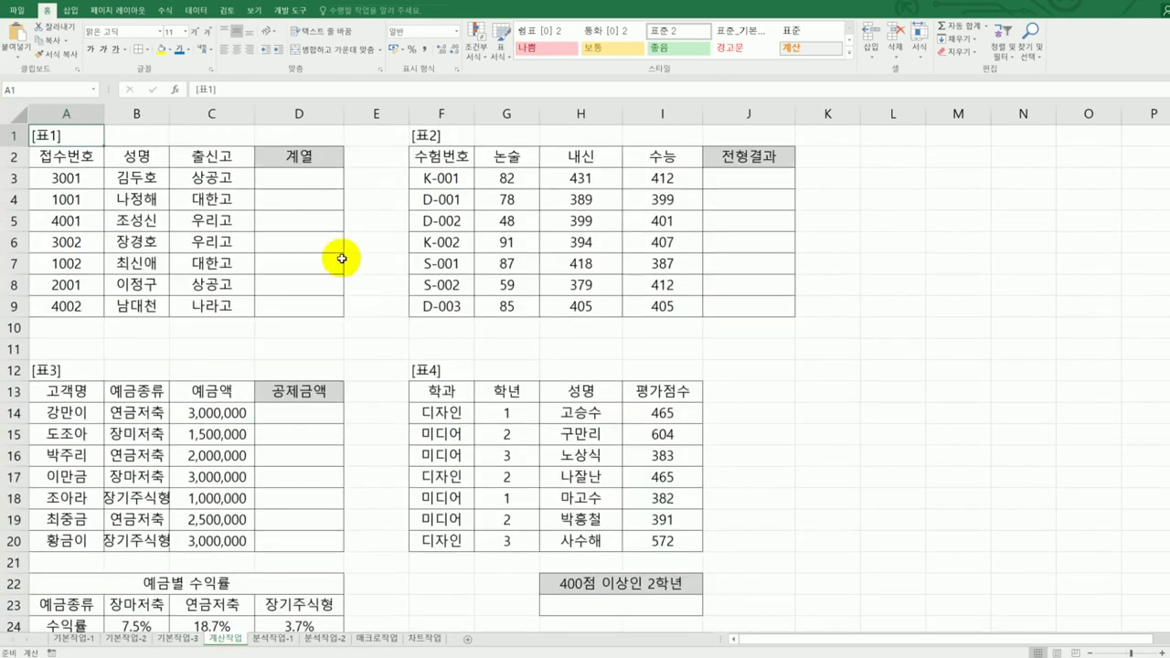
{"action": "left_click", "coordinate": [311, 180]}
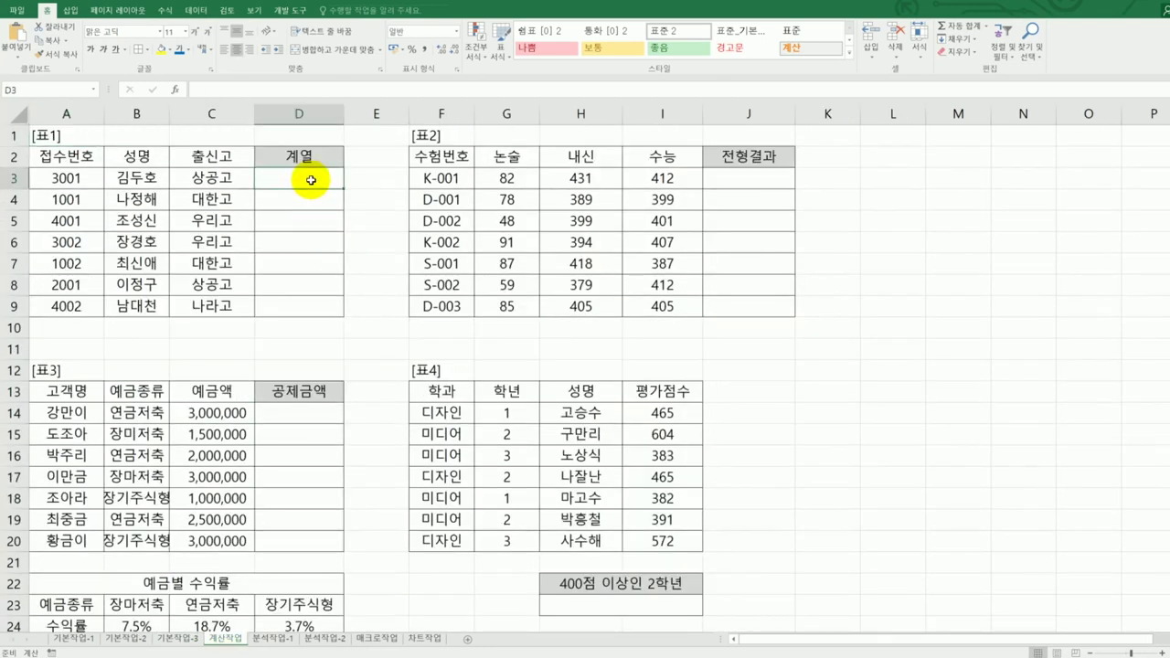
{"action": "type", "text": "="}
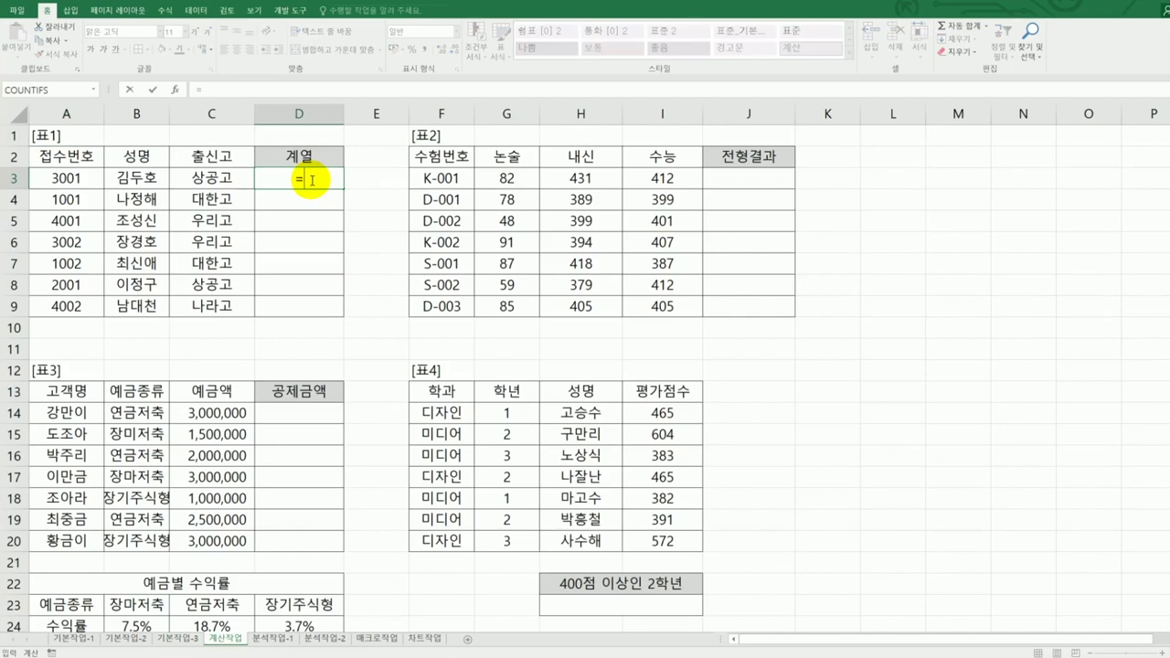
{"action": "type", "text": "le"}
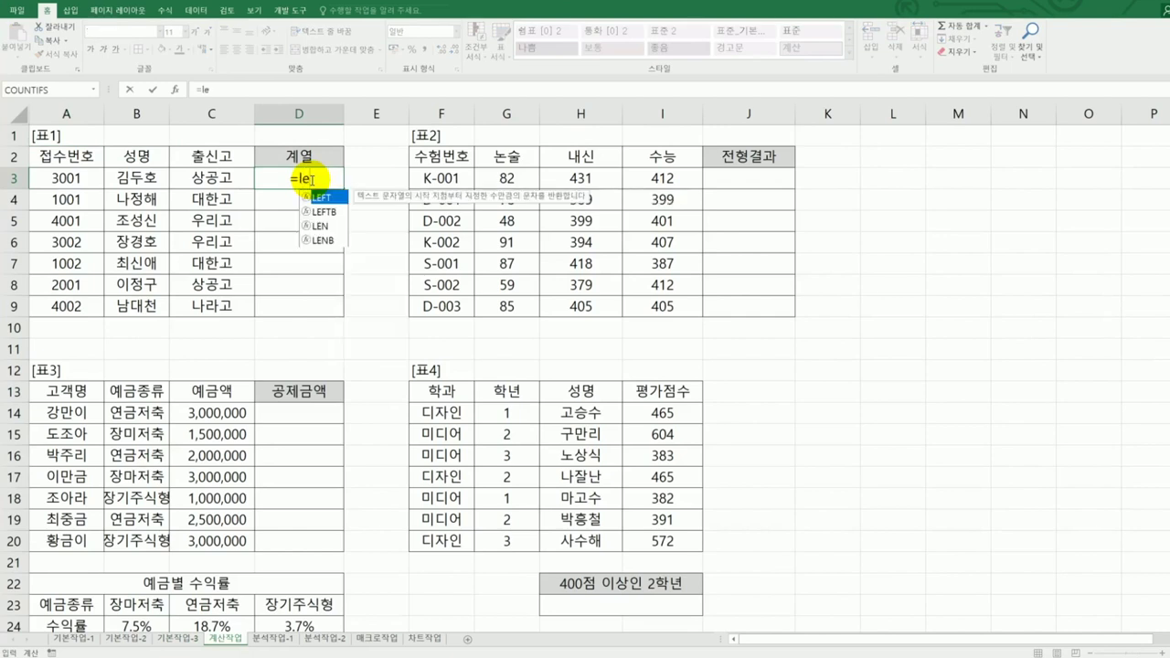
{"action": "double_click", "coordinate": [318, 198]}
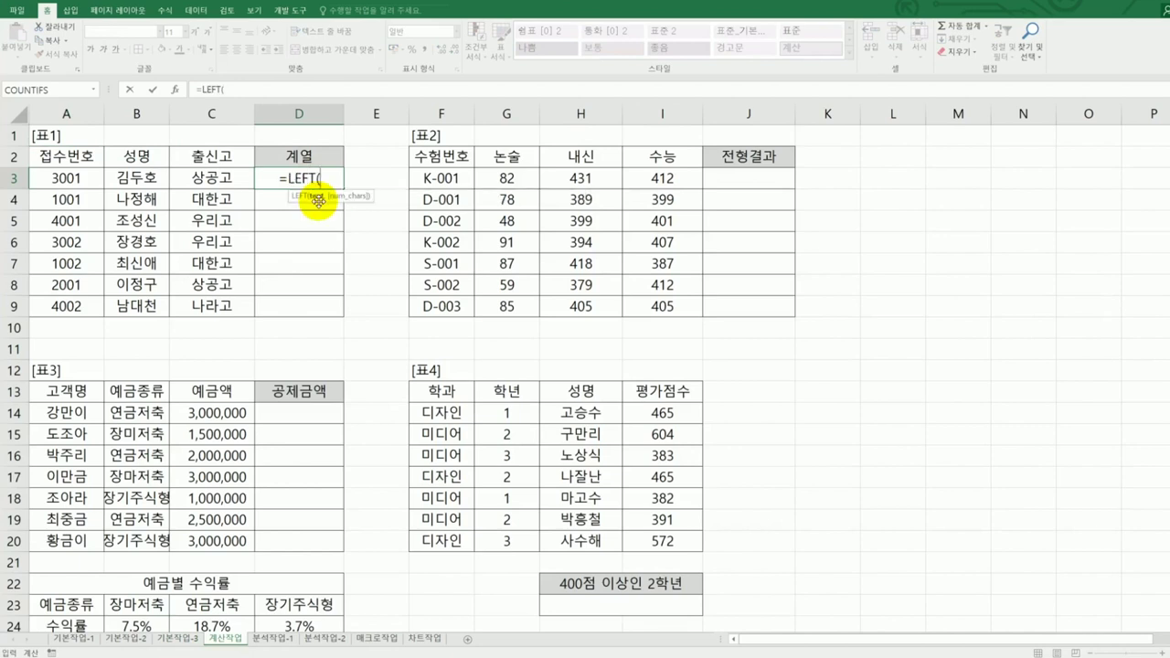
{"action": "left_click", "coordinate": [98, 178]}
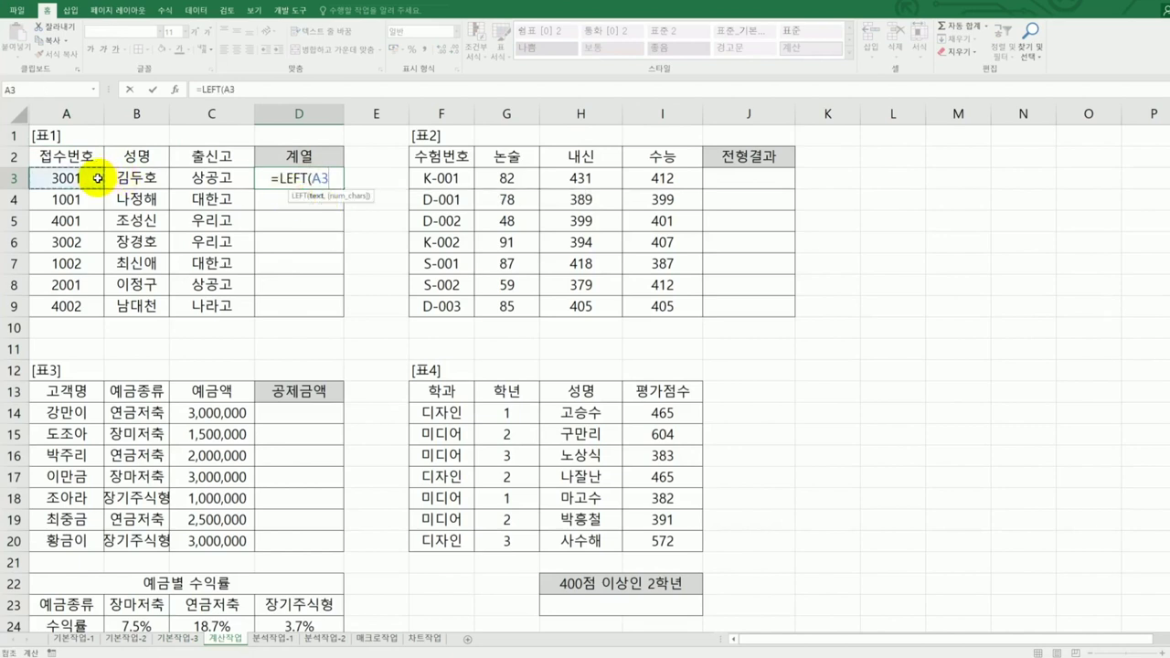
{"action": "type", "text": ",1)"}
{"action": "key", "text": "ctrl+Return"}
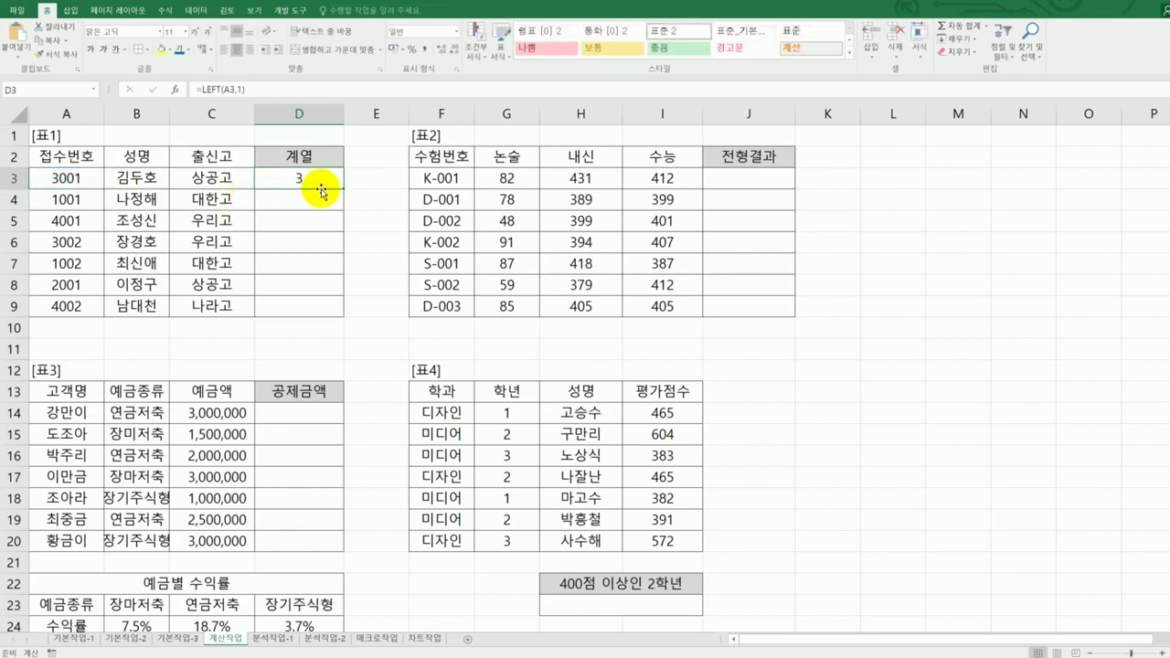
{"action": "left_click_drag", "start_coordinate": [338, 189], "coordinate": [332, 312]}
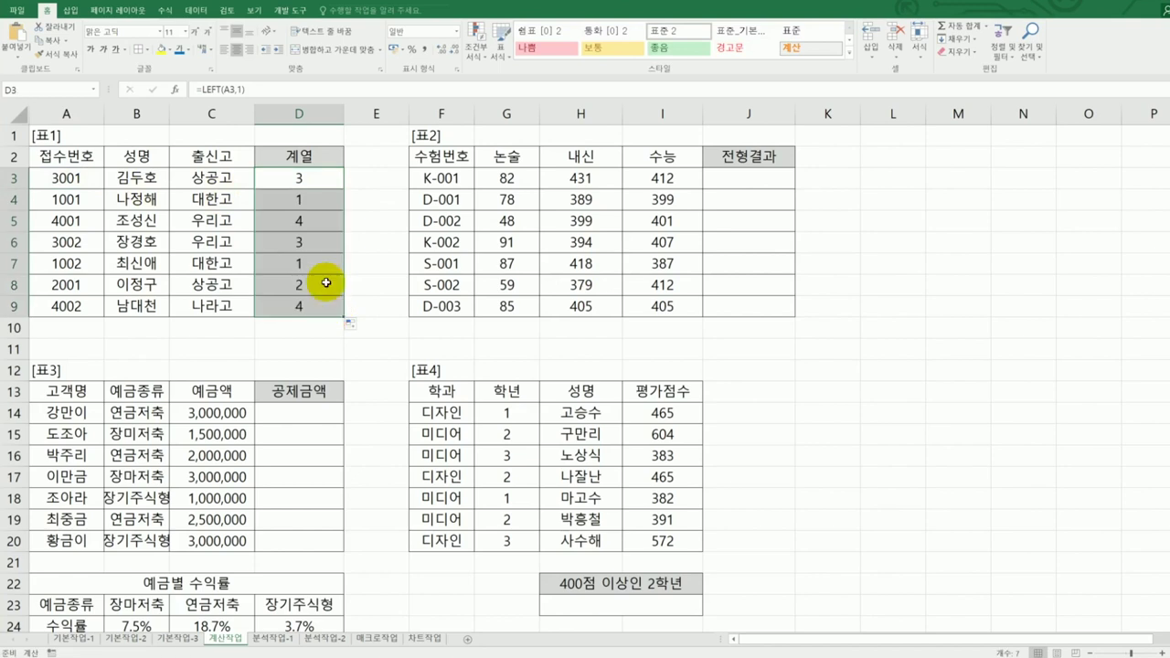
Wrap the LEFT formula in D3 in a CHOOSE function as its index number and open the function's arguments.
{"action": "left_click", "coordinate": [305, 173]}
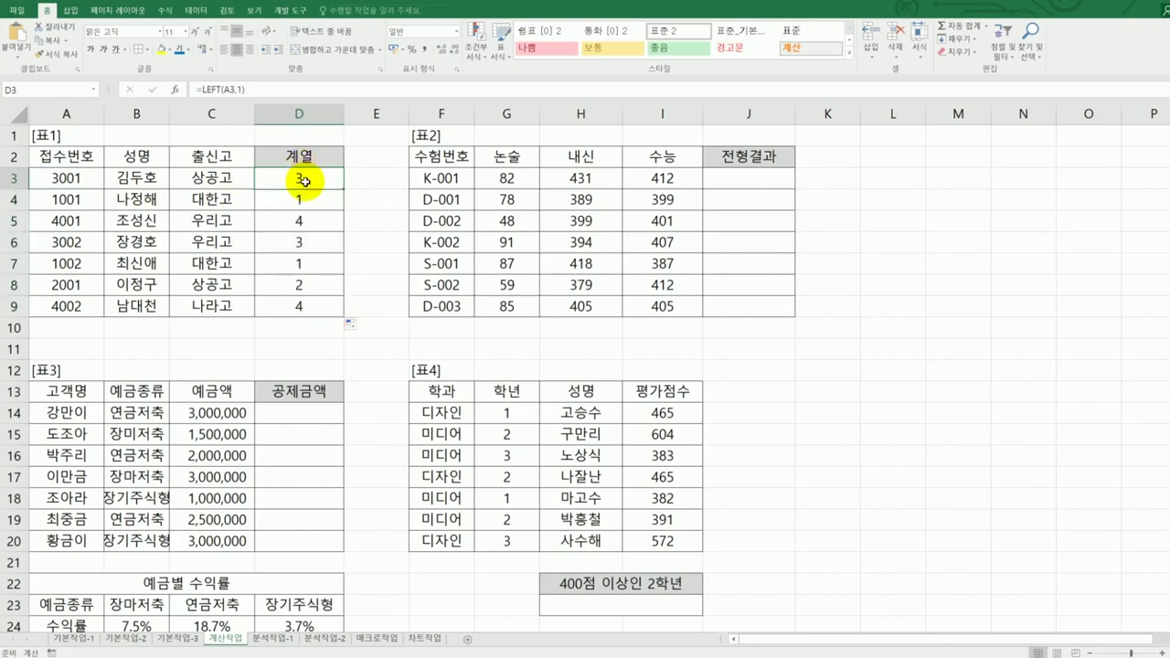
{"action": "left_click", "coordinate": [203, 89]}
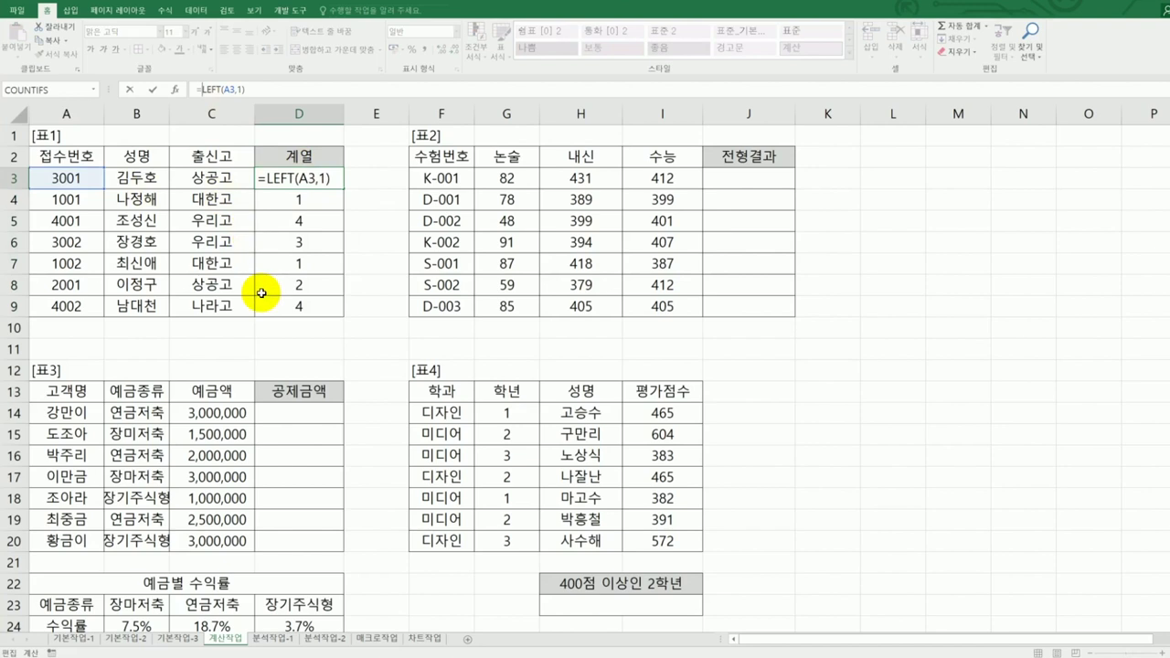
{"action": "type", "text": "cho"}
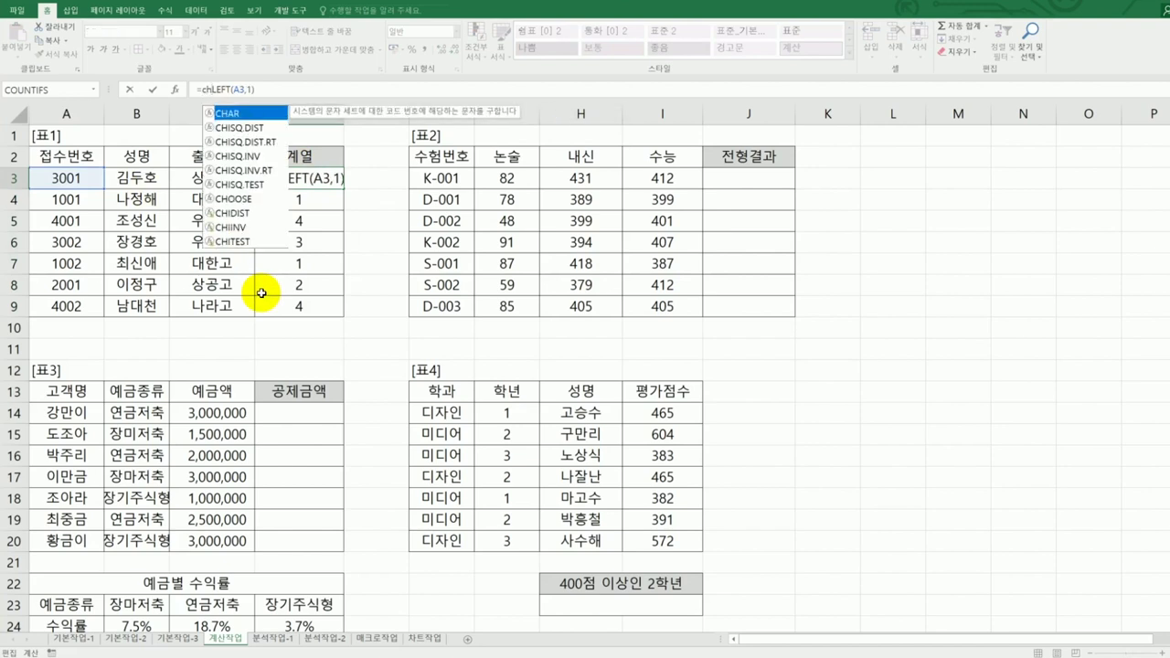
{"action": "key", "text": "Tab"}
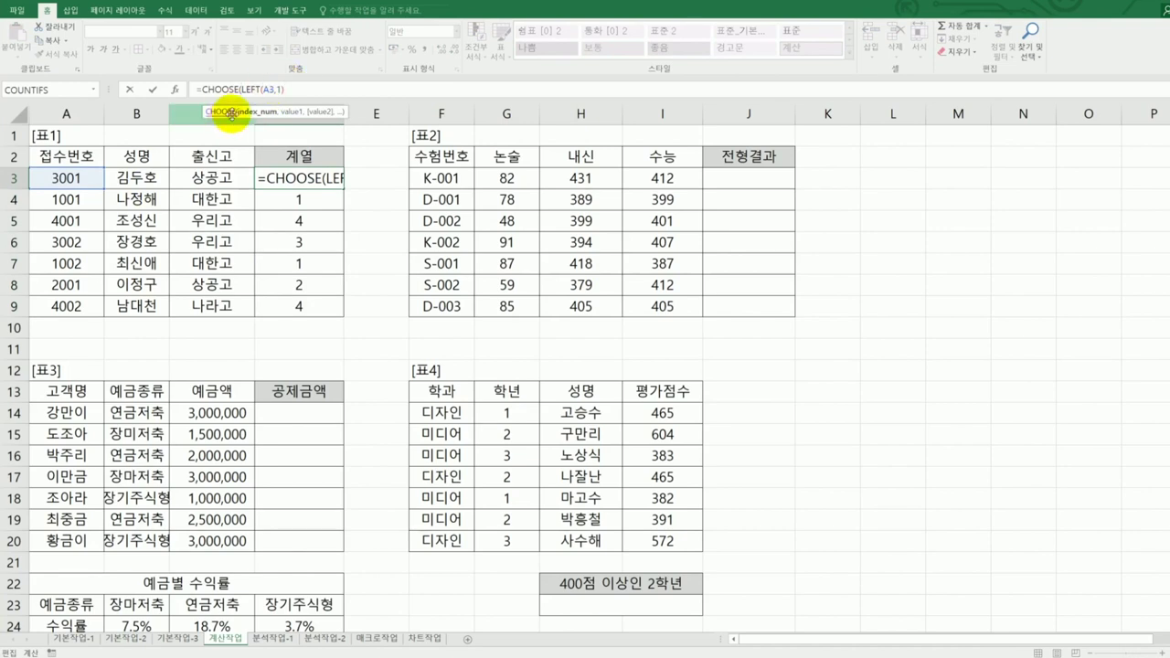
{"action": "type", "text": ","}
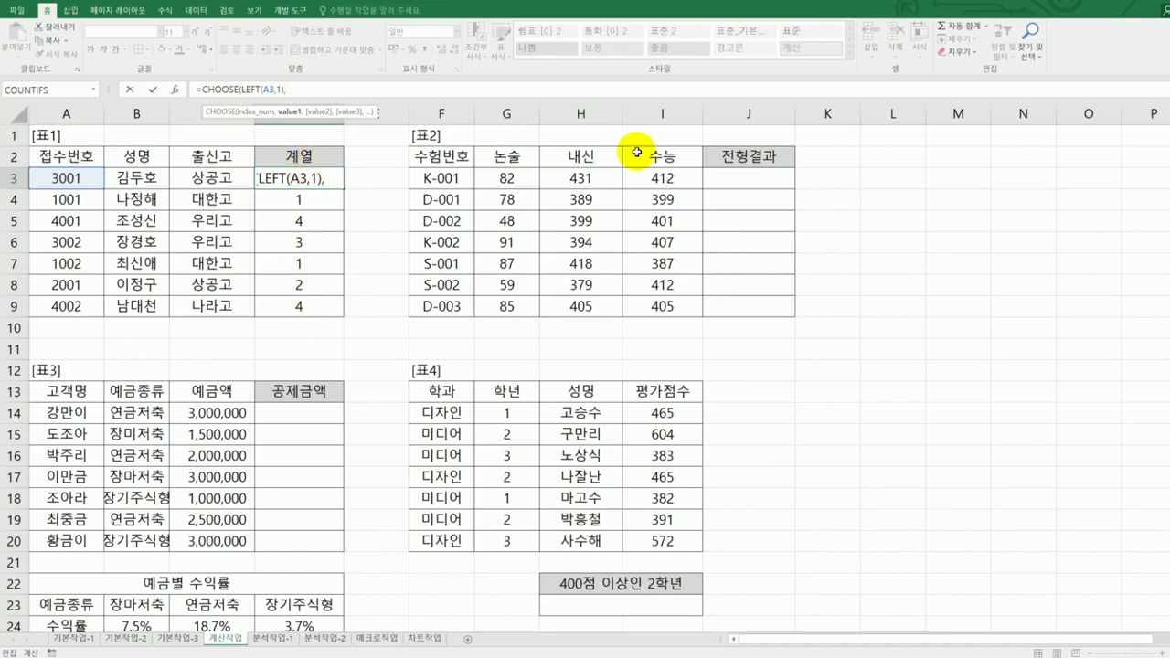
{"action": "left_click", "coordinate": [174, 90]}
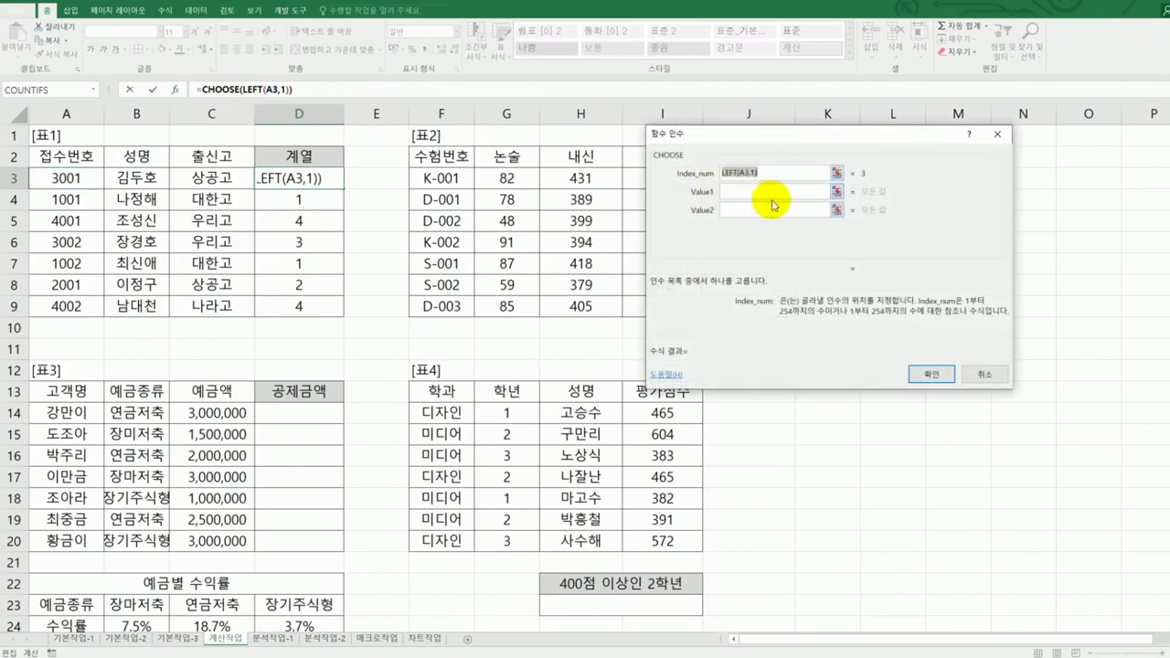
Set the CHOOSE arguments Value1 to Value4 to 인문, 자연, 예체능 and 전문.
{"action": "left_click", "coordinate": [774, 195]}
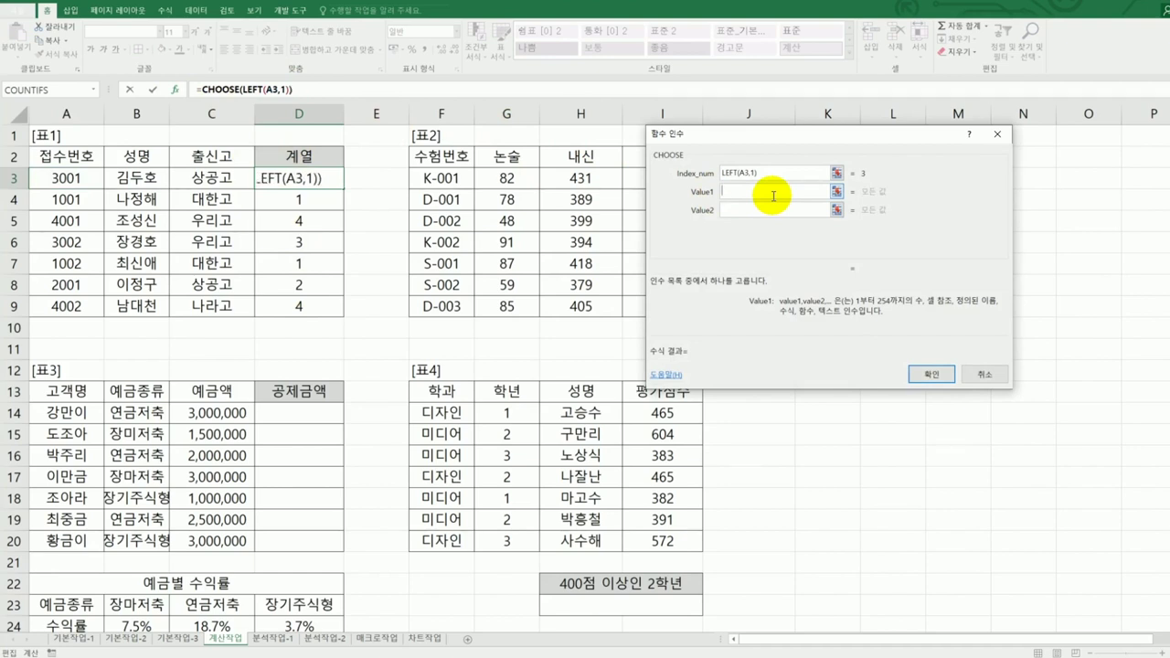
{"action": "type", "text": "인문"}
{"action": "key", "text": "Tab"}
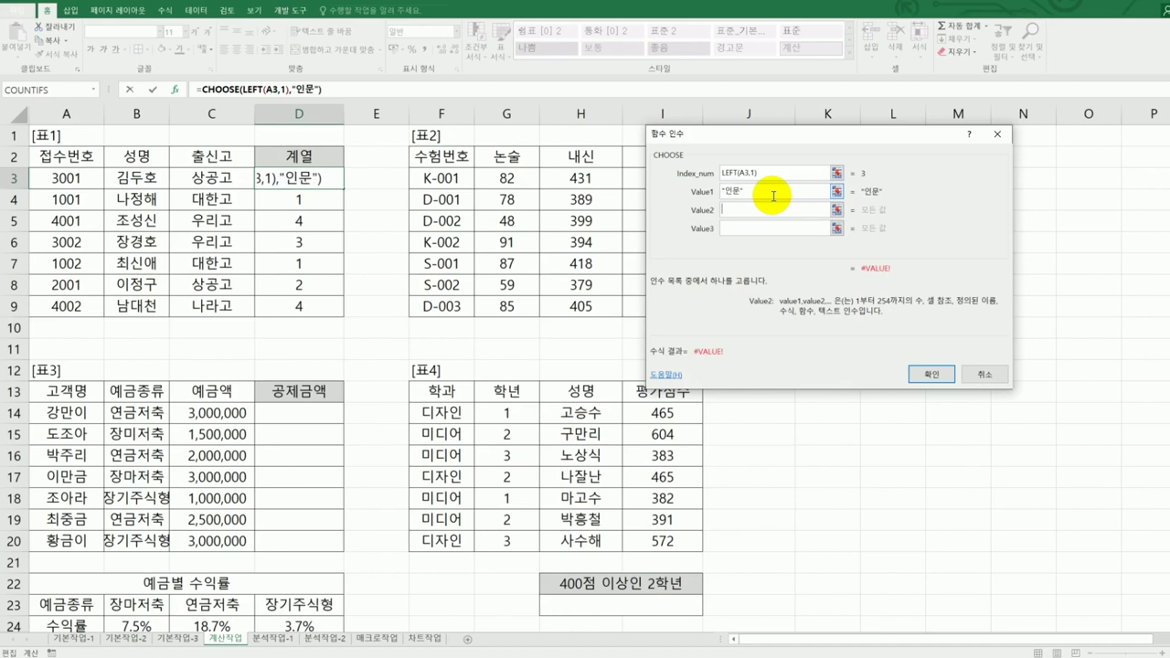
{"action": "type", "text": "자연"}
{"action": "key", "text": "Tab"}
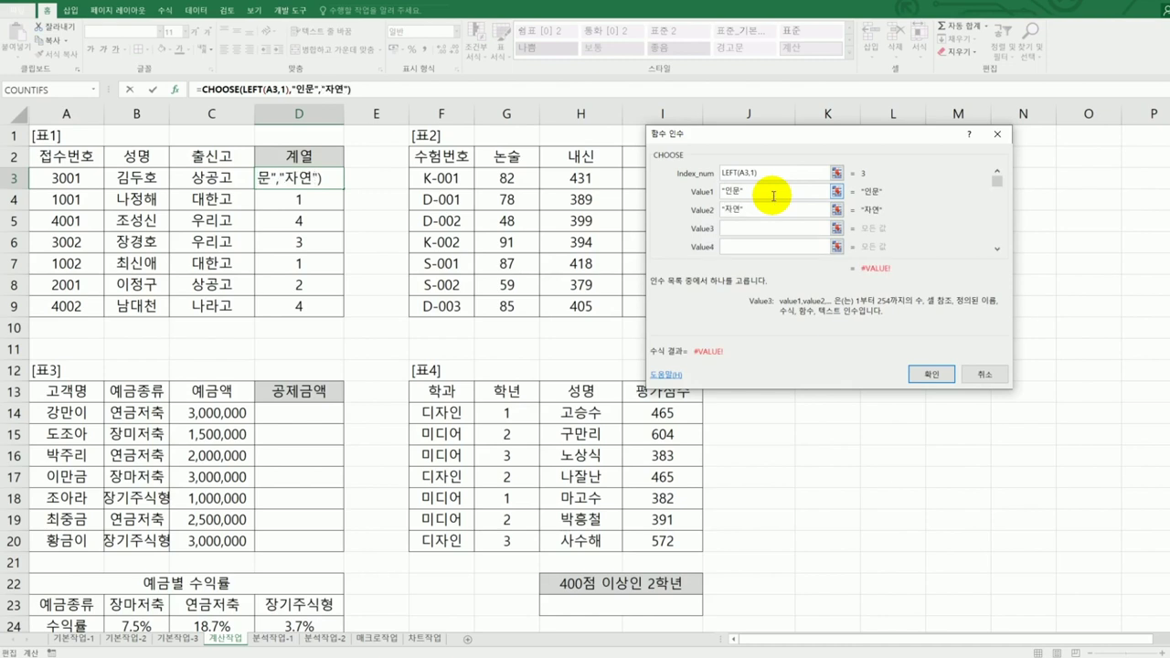
{"action": "type", "text": "예체능"}
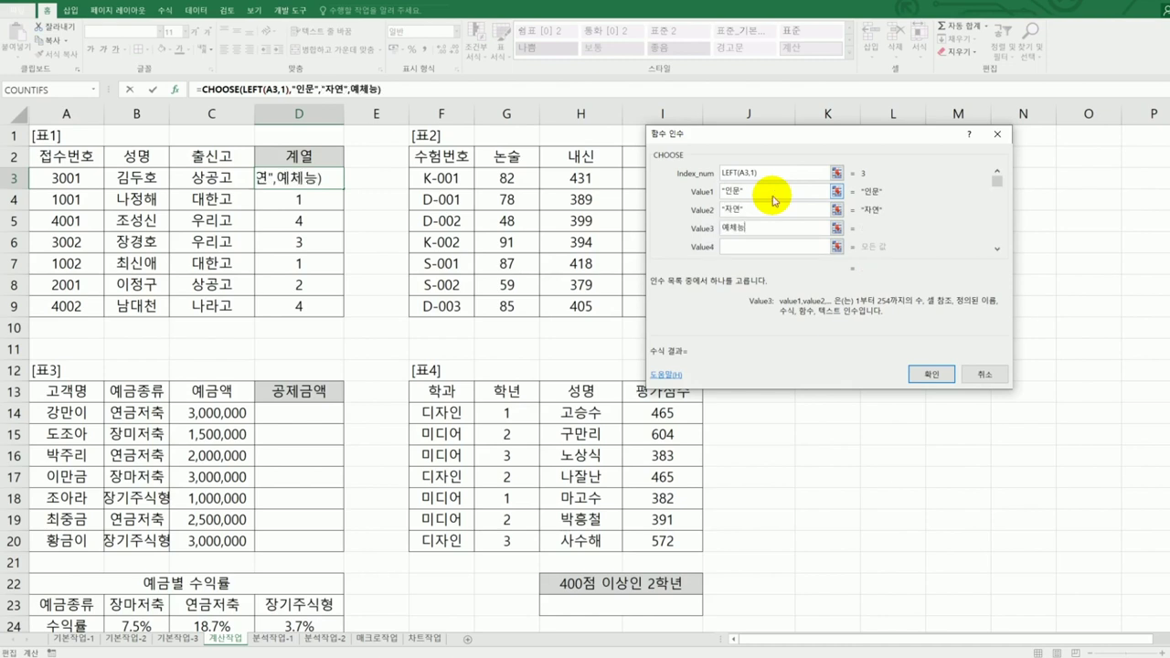
{"action": "key", "text": "Tab"}
{"action": "type", "text": "전문"}
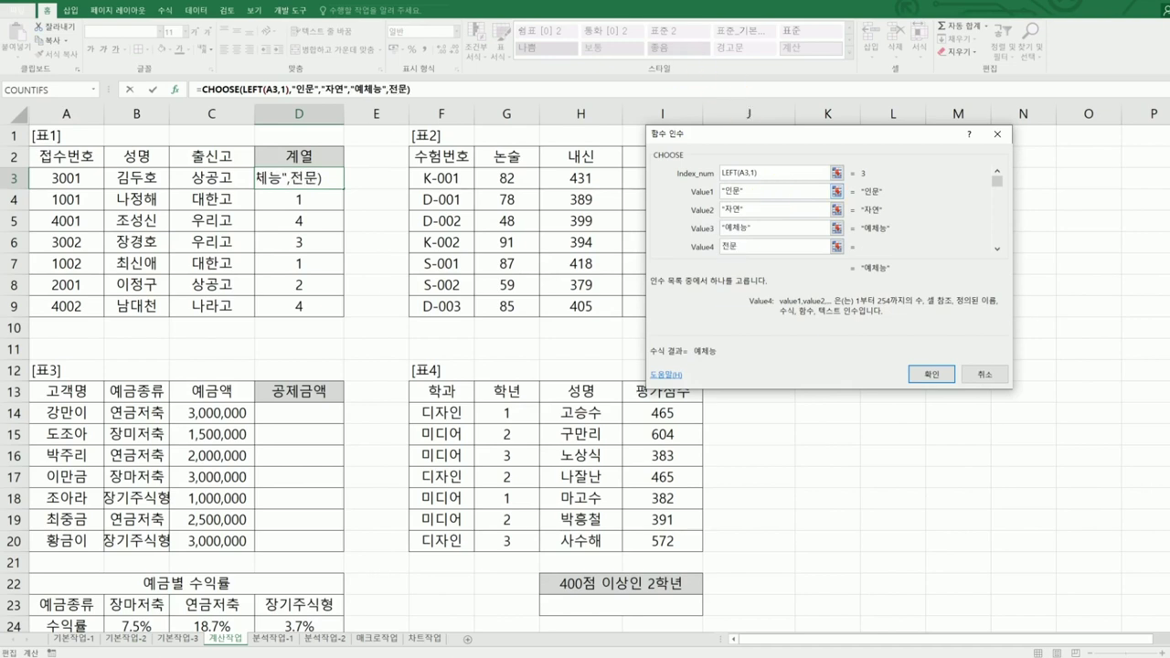
Compare the arguments with the task 01 instruction, confirm the CHOOSE formula in D3 and fill it down to D9.
{"action": "key", "text": "alt+Tab"}
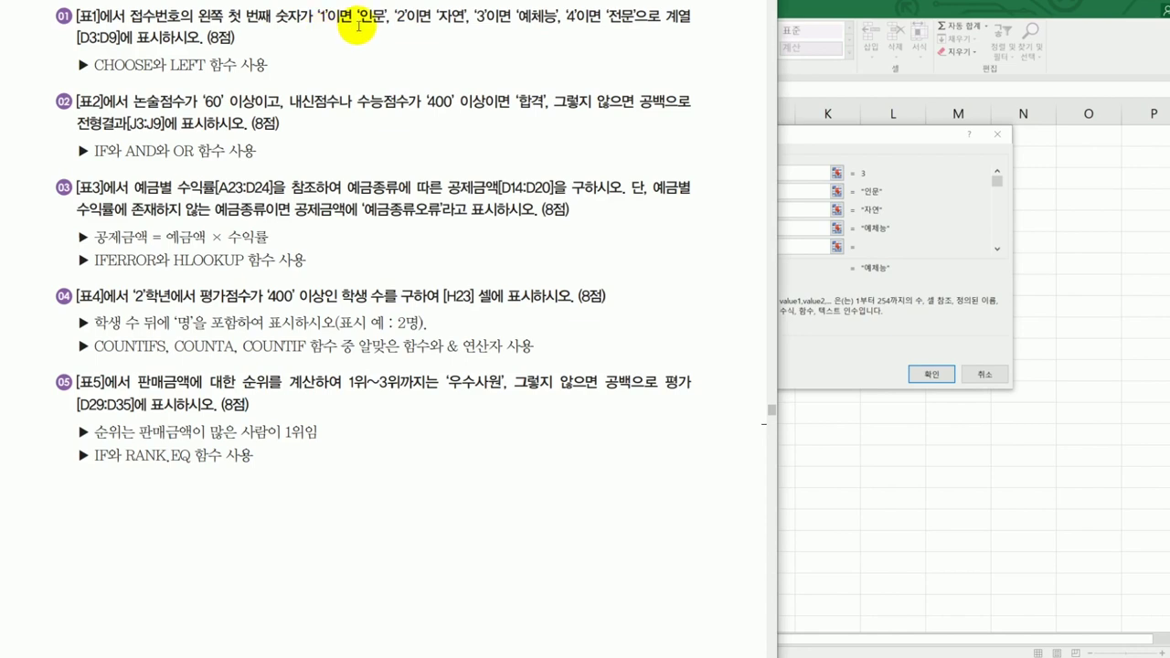
{"action": "left_click", "coordinate": [857, 140]}
{"action": "left_click_drag", "start_coordinate": [858, 140], "coordinate": [1014, 157]}
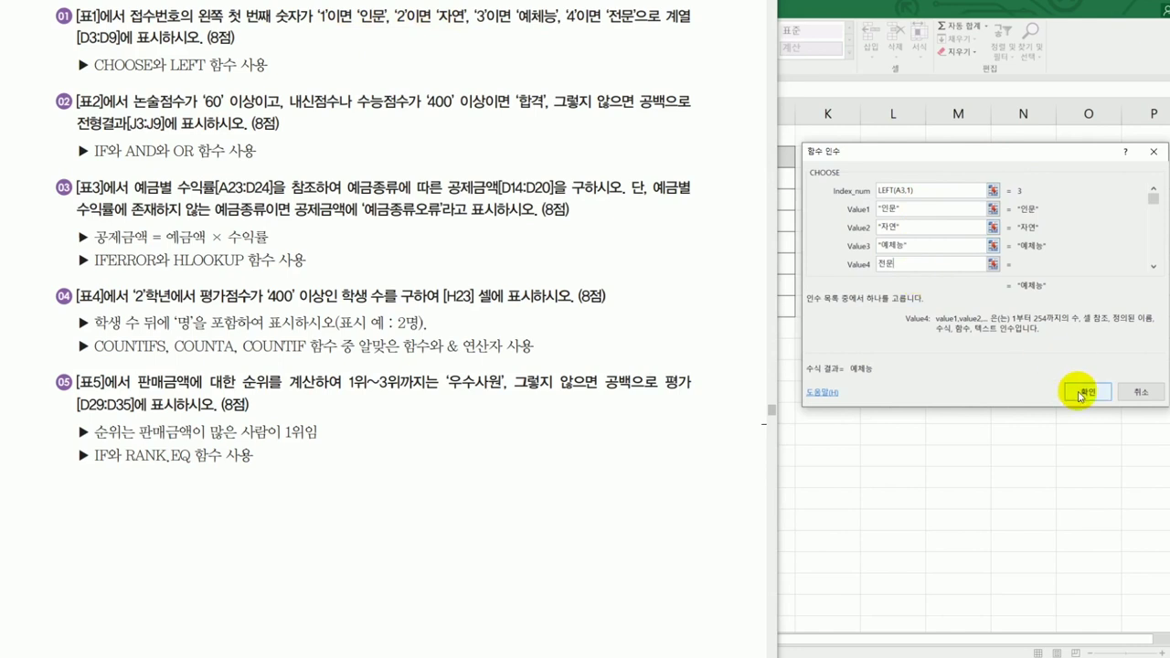
{"action": "left_click", "coordinate": [1087, 392]}
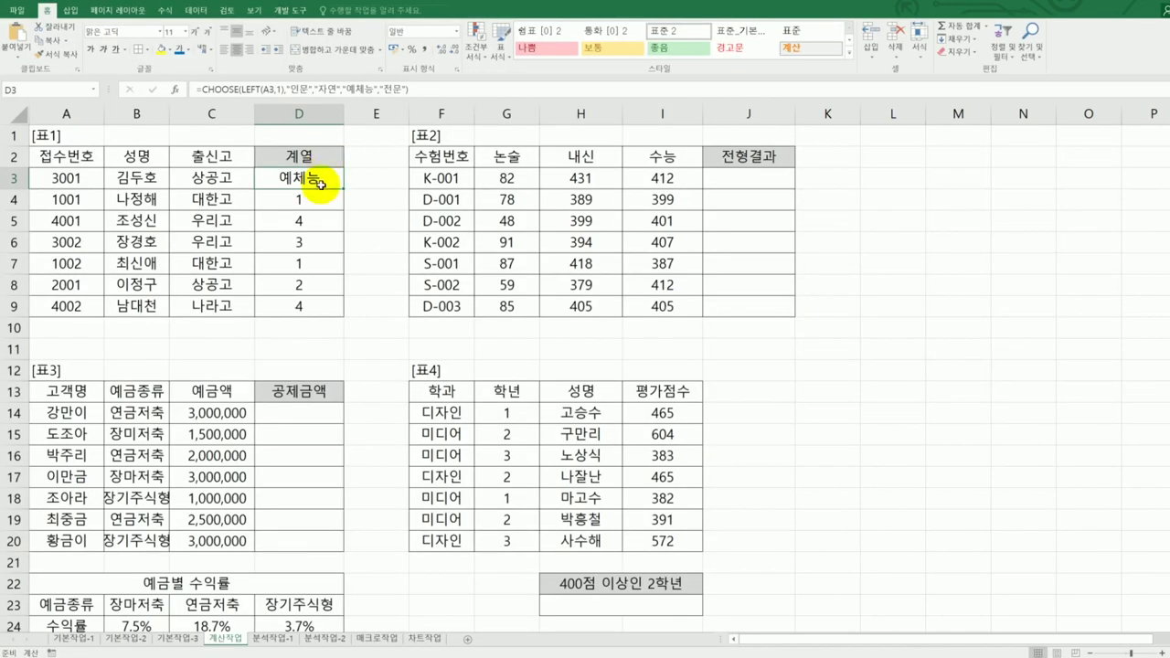
{"action": "left_click_drag", "start_coordinate": [342, 192], "coordinate": [339, 311]}
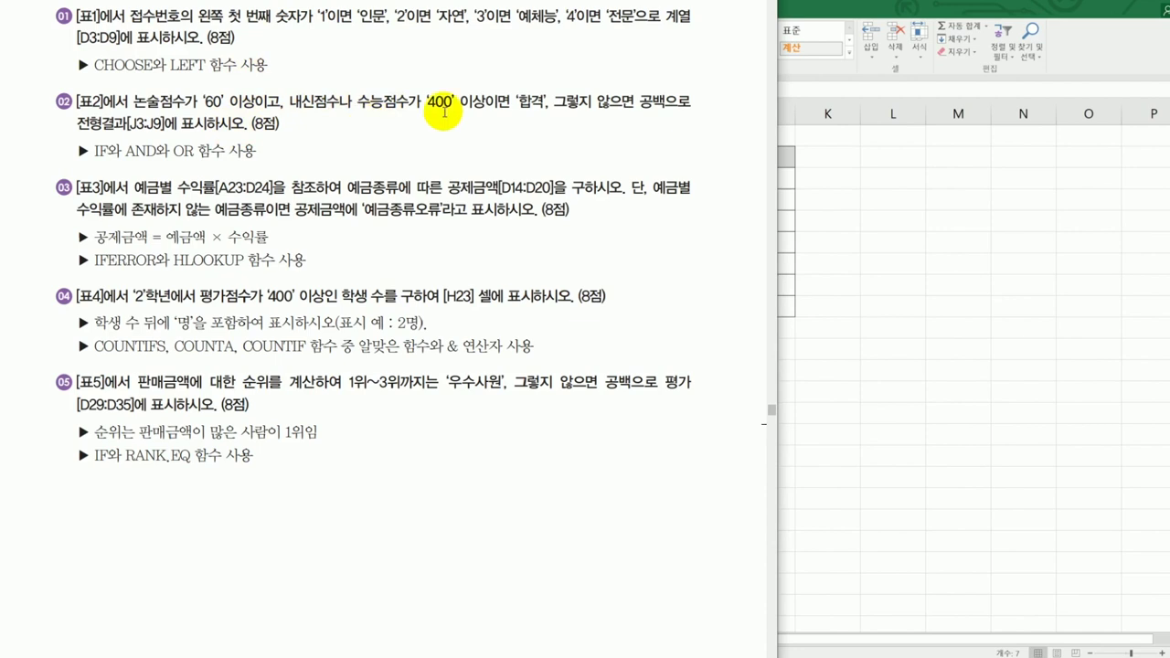
In J3 of 표2, begin an IF formula with an AND test whose first condition is G3>=60.
{"action": "key", "text": "alt+Tab"}
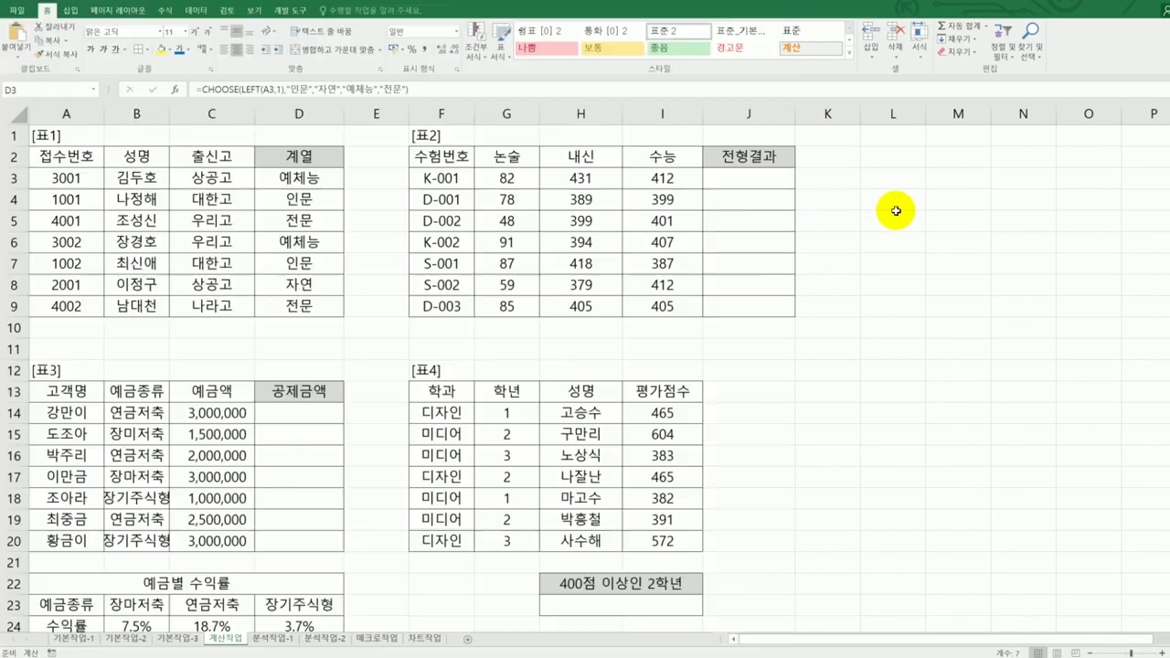
{"action": "left_click", "coordinate": [767, 177]}
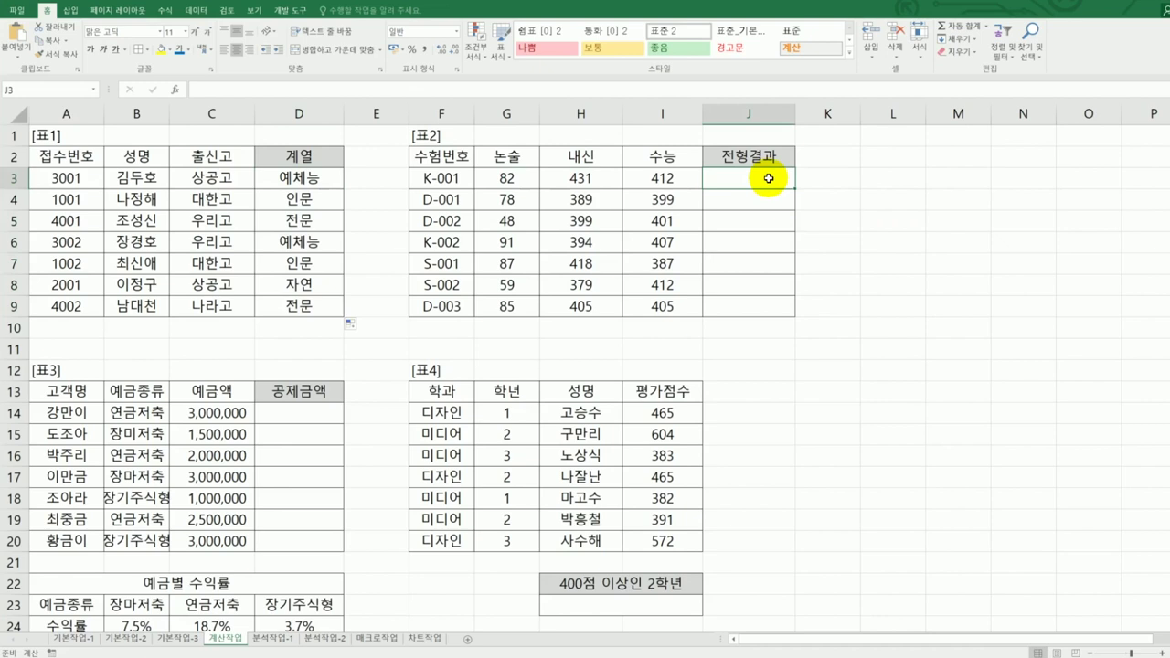
{"action": "type", "text": "="}
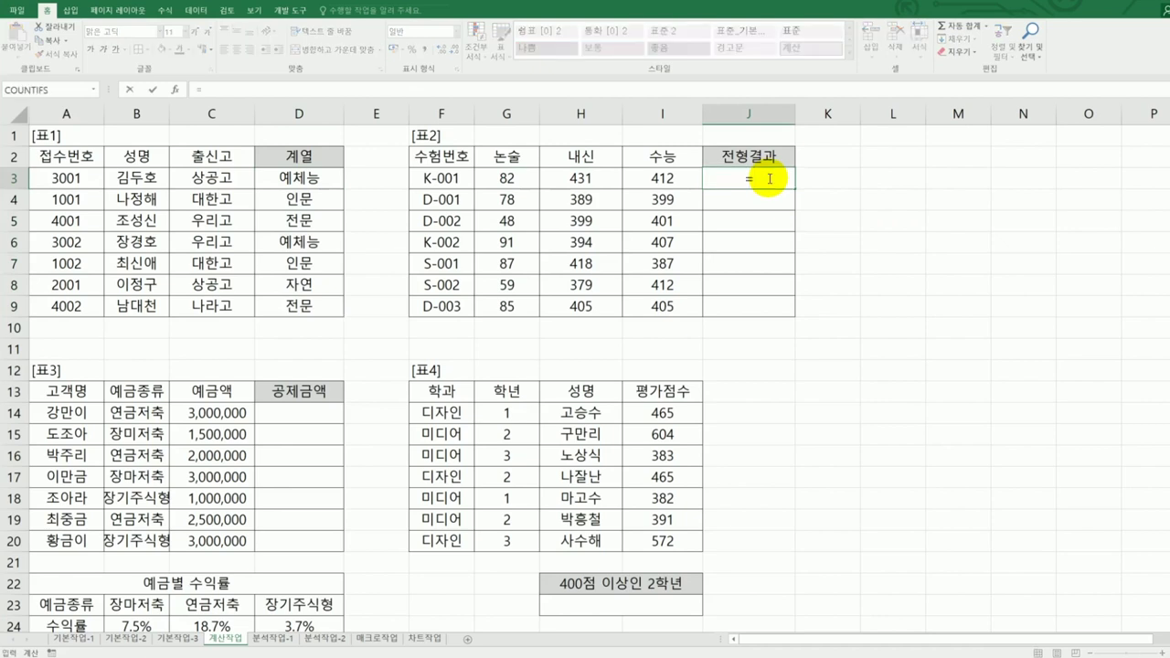
{"action": "type", "text": "if("}
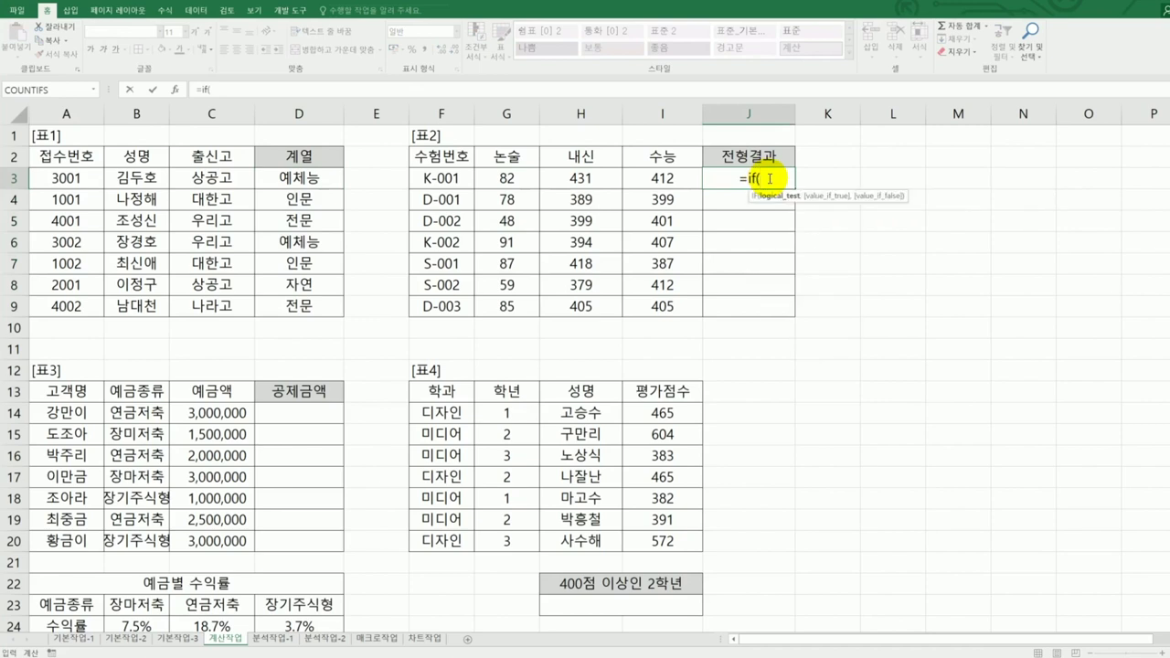
{"action": "type", "text": "and("}
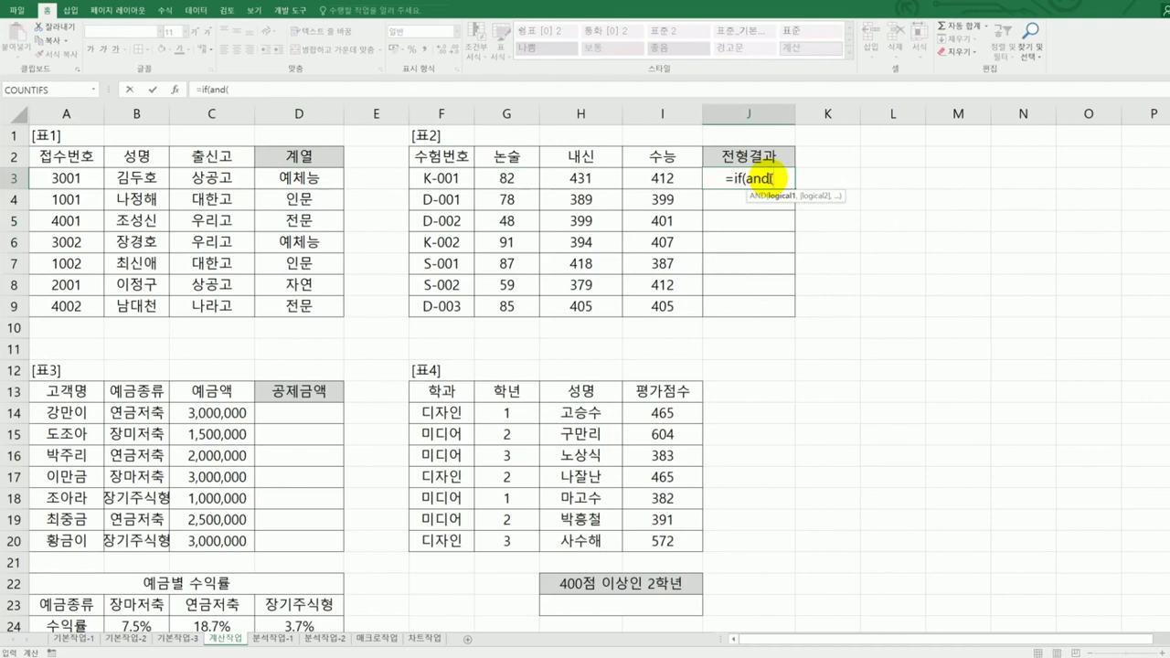
{"action": "left_click", "coordinate": [512, 179]}
{"action": "type", "text": ">="}
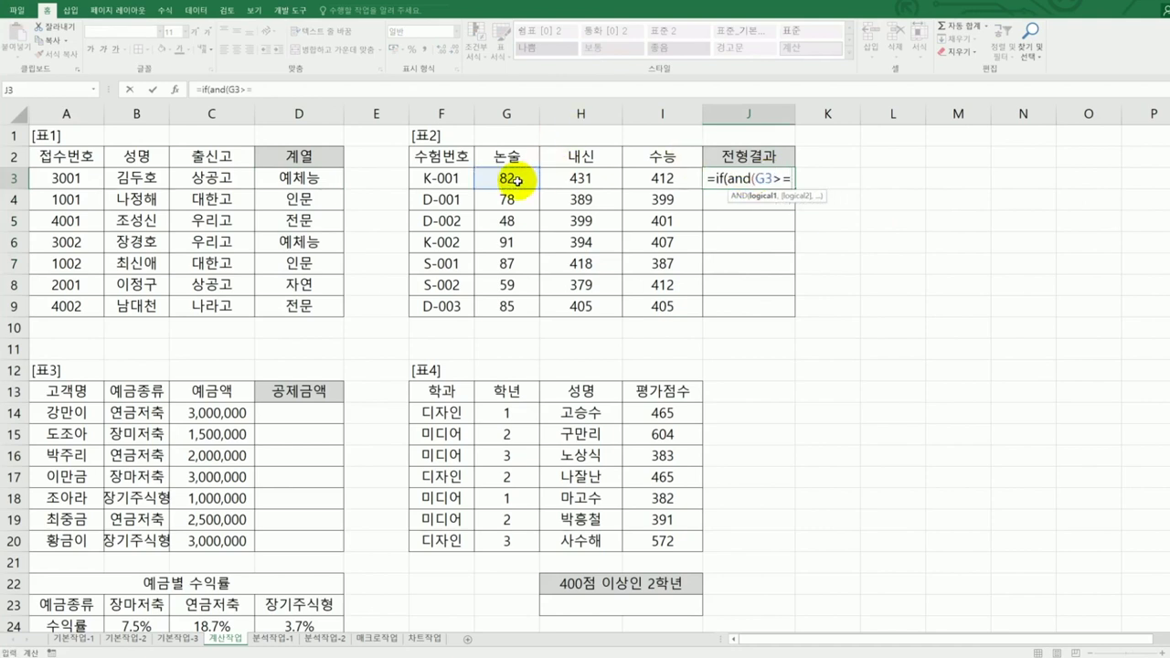
{"action": "type", "text": "60,"}
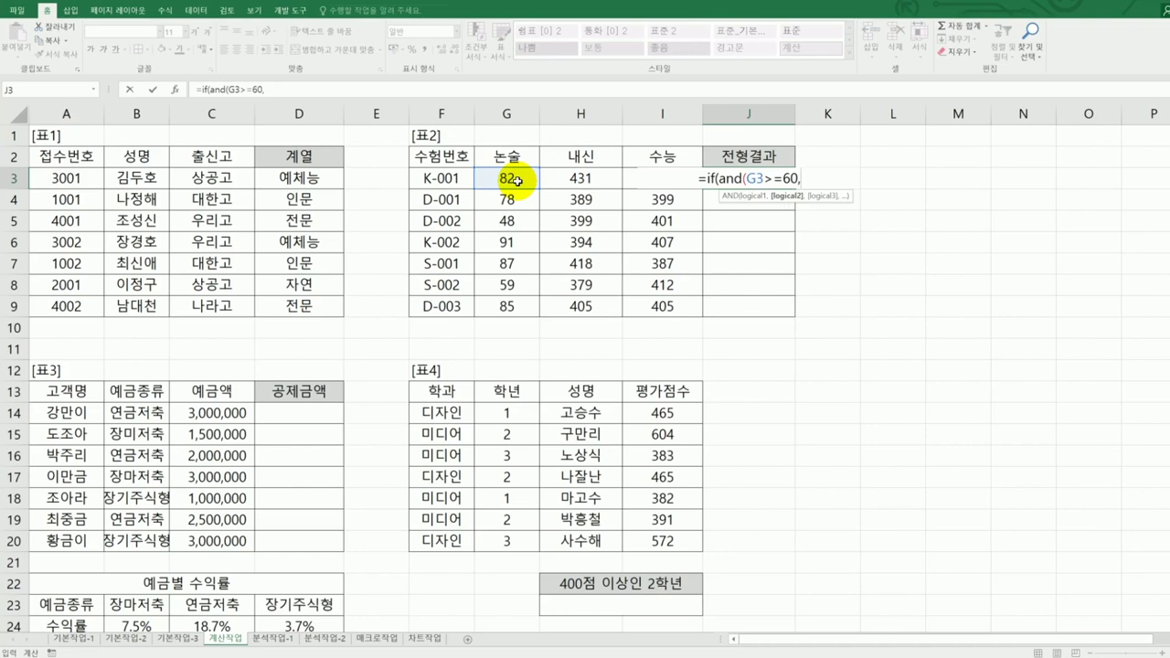
Add OR(H3>=400,I3>=400) as the second AND condition in J3 and close the AND test.
{"action": "type", "text": "or("}
{"action": "key", "text": "Left"}
{"action": "key", "text": "Left"}
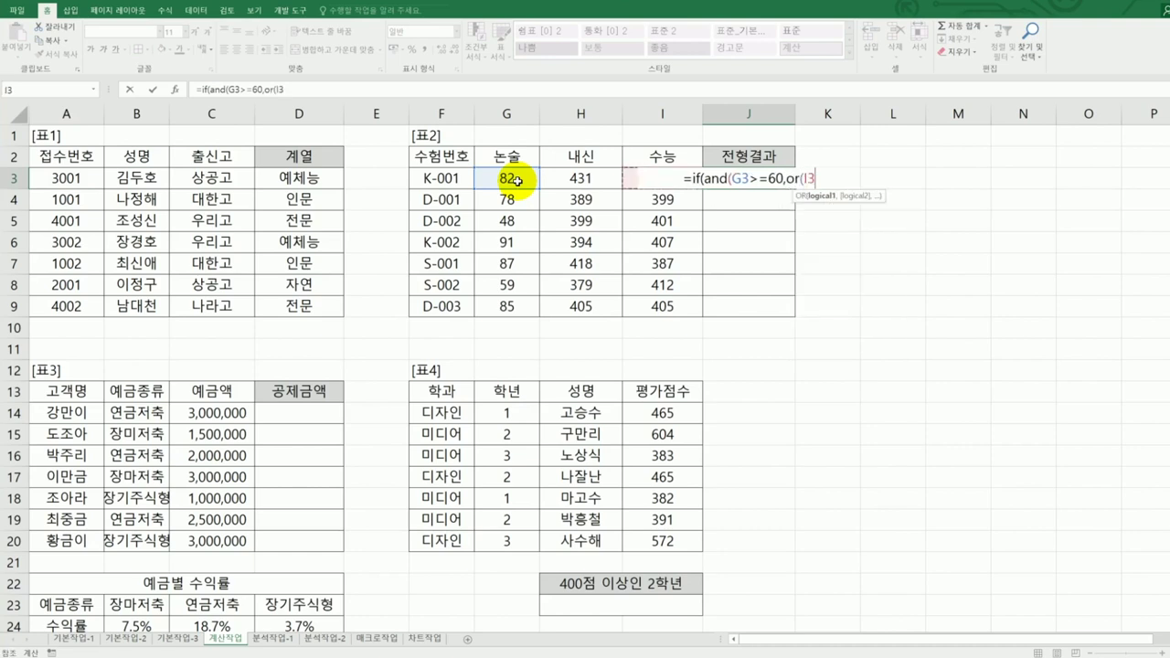
{"action": "type", "text": ">="}
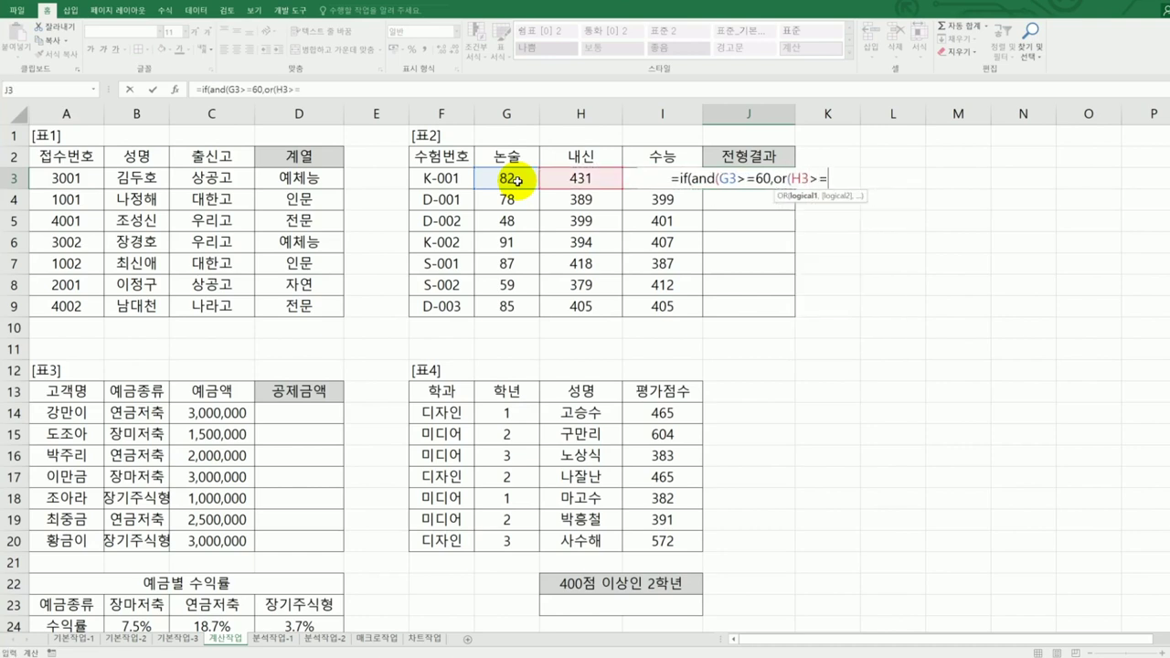
{"action": "type", "text": "400,"}
{"action": "key", "text": "Left"}
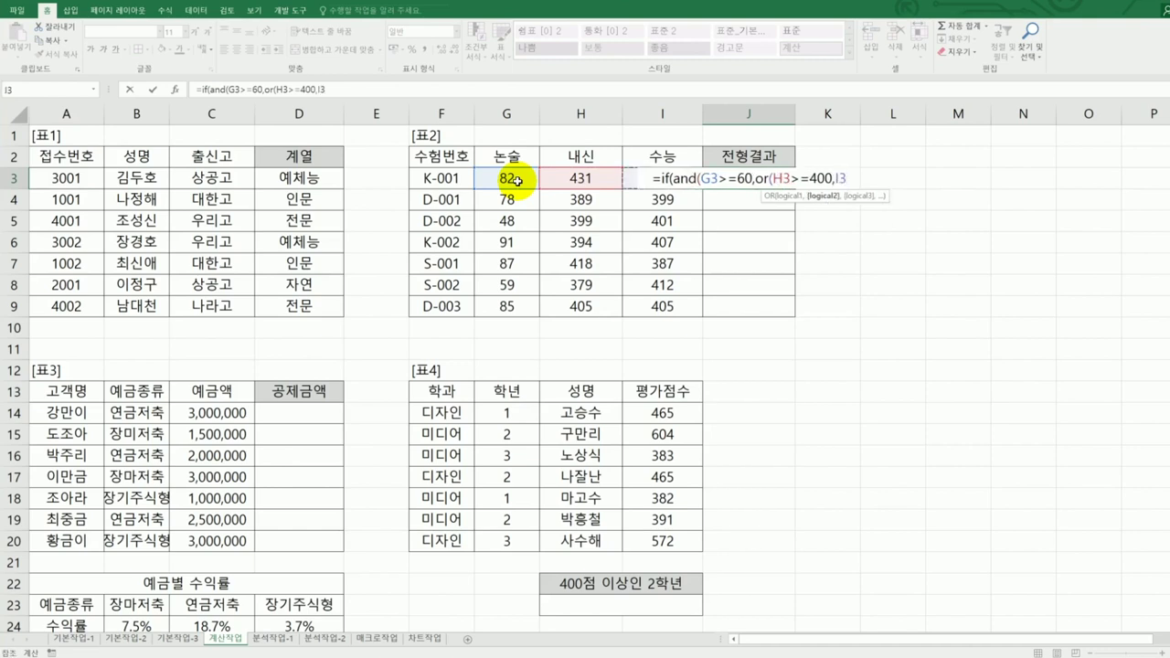
{"action": "type", "text": ">=400"}
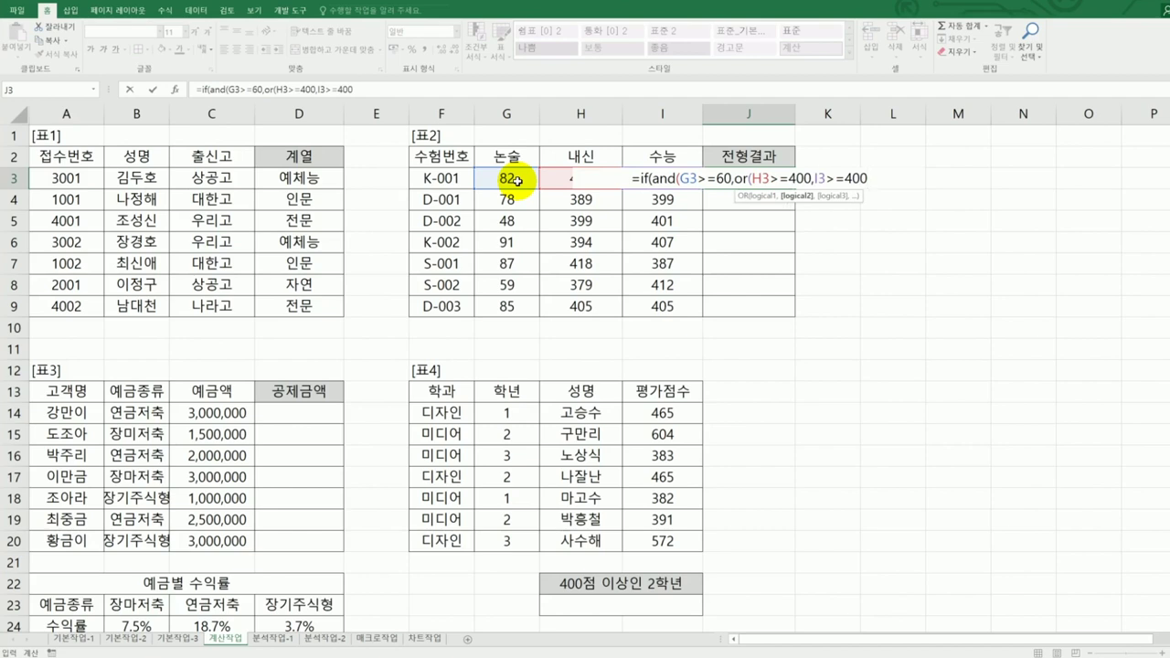
{"action": "type", "text": ")"}
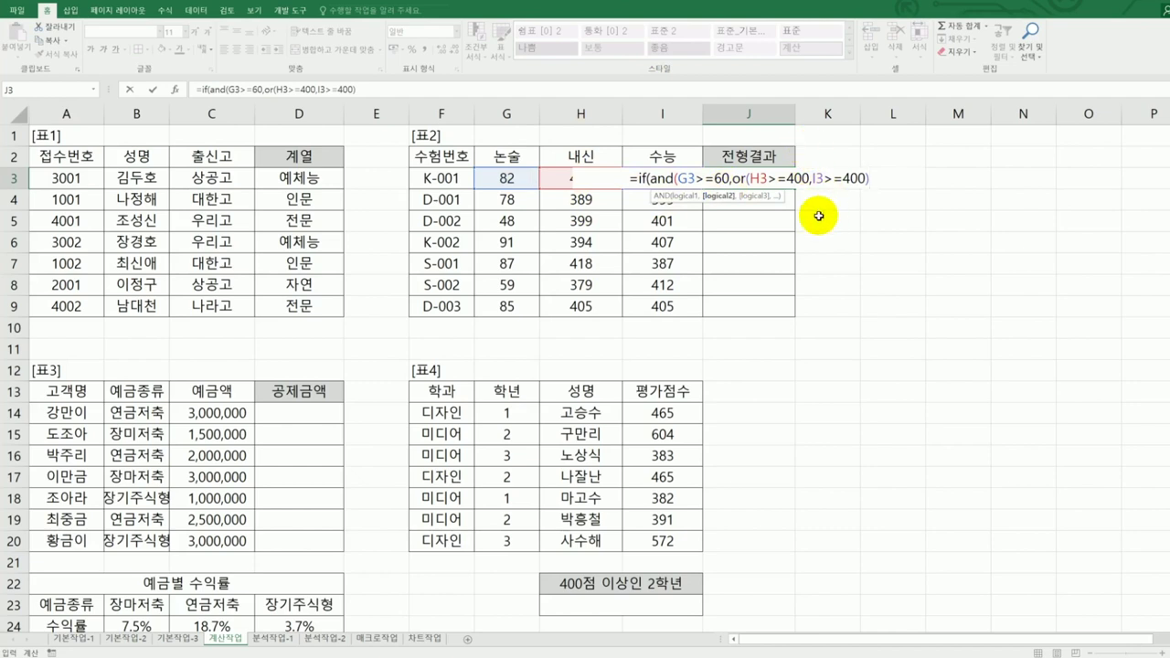
{"action": "type", "text": ")"}
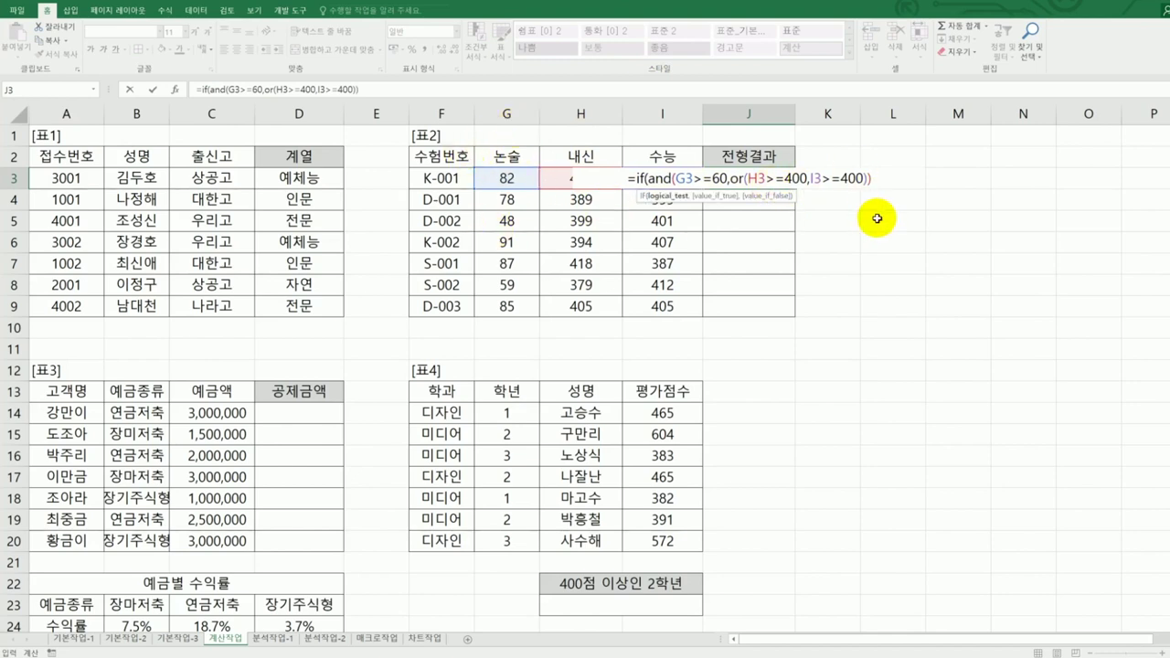
Complete the IF in J3 with "합격" if true and "" if false, and fill it down to J9.
{"action": "type", "text": ","}
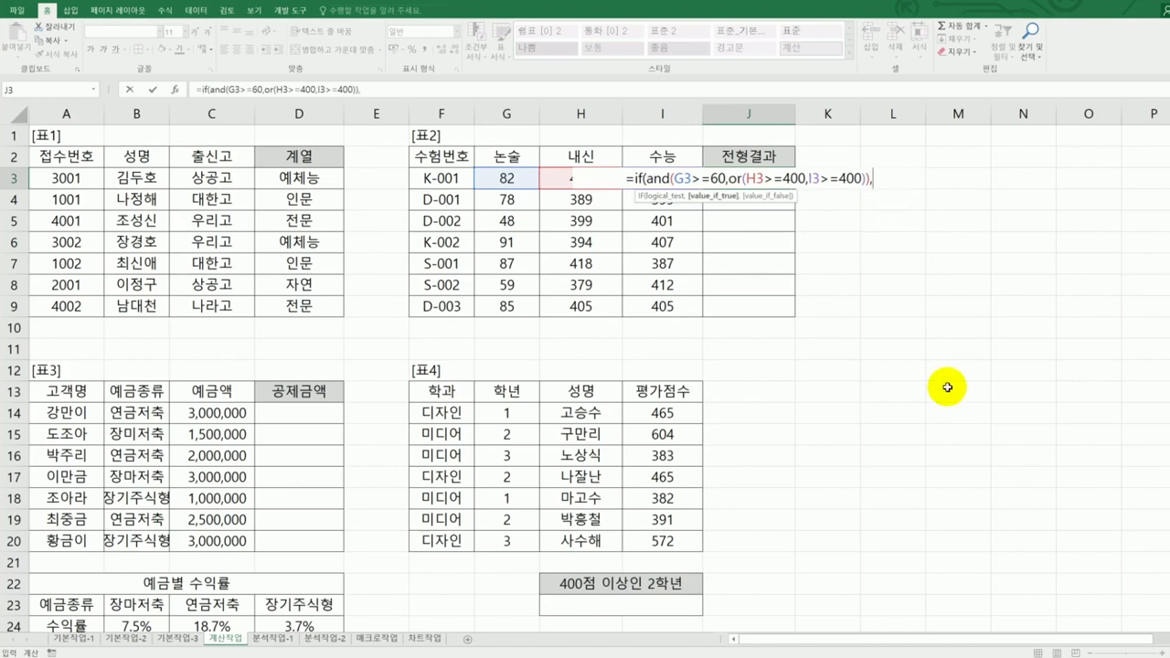
{"action": "type", "text": "\"합격\""}
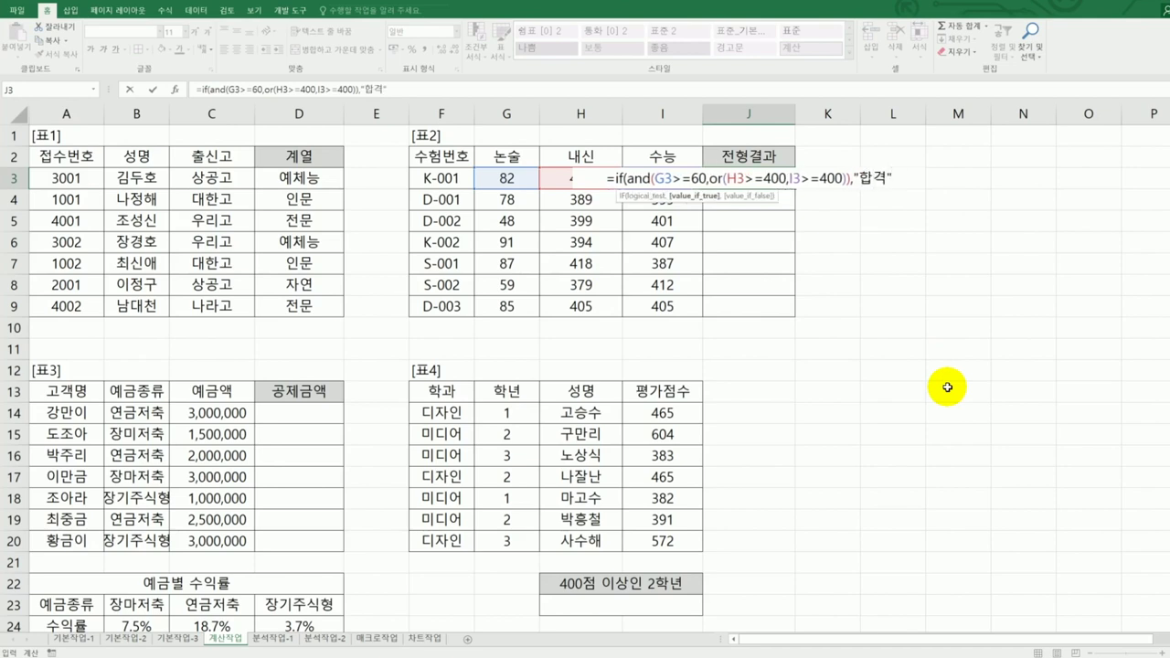
{"action": "type", "text": ",\"\""}
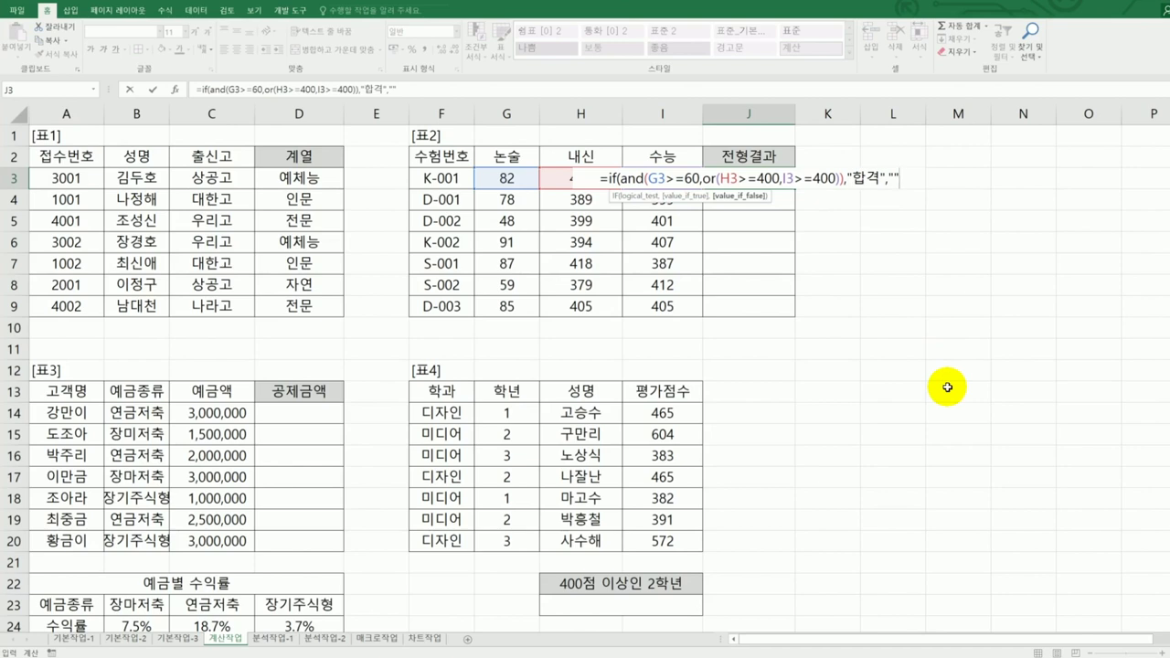
{"action": "type", "text": ")"}
{"action": "key", "text": "Return"}
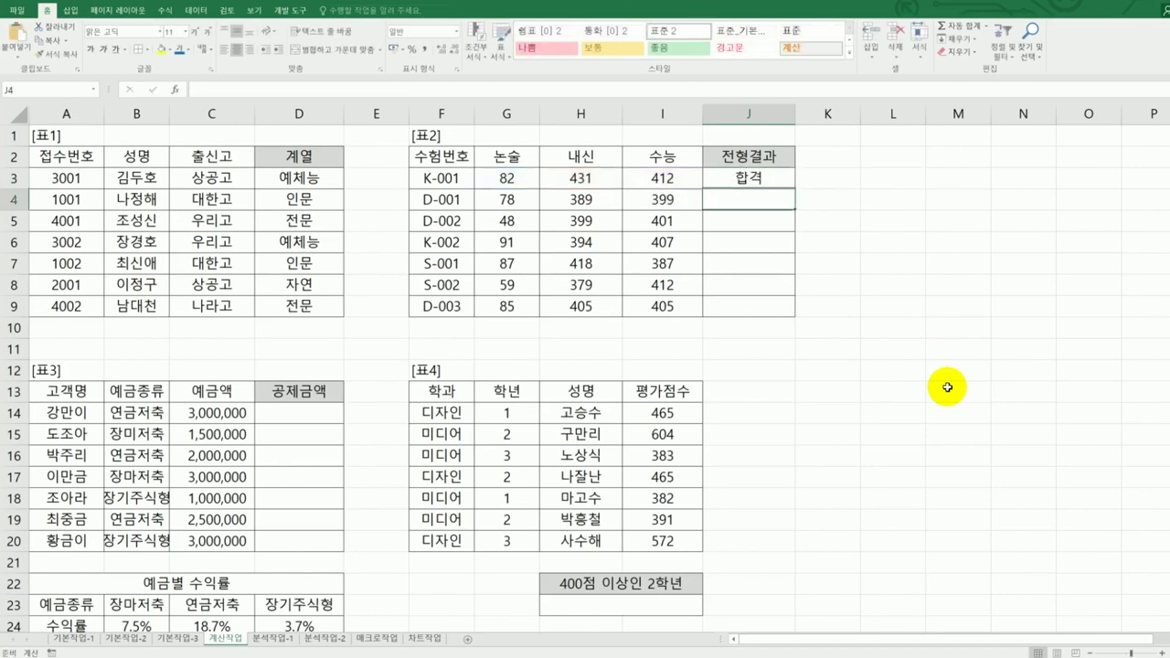
{"action": "left_click", "coordinate": [783, 174]}
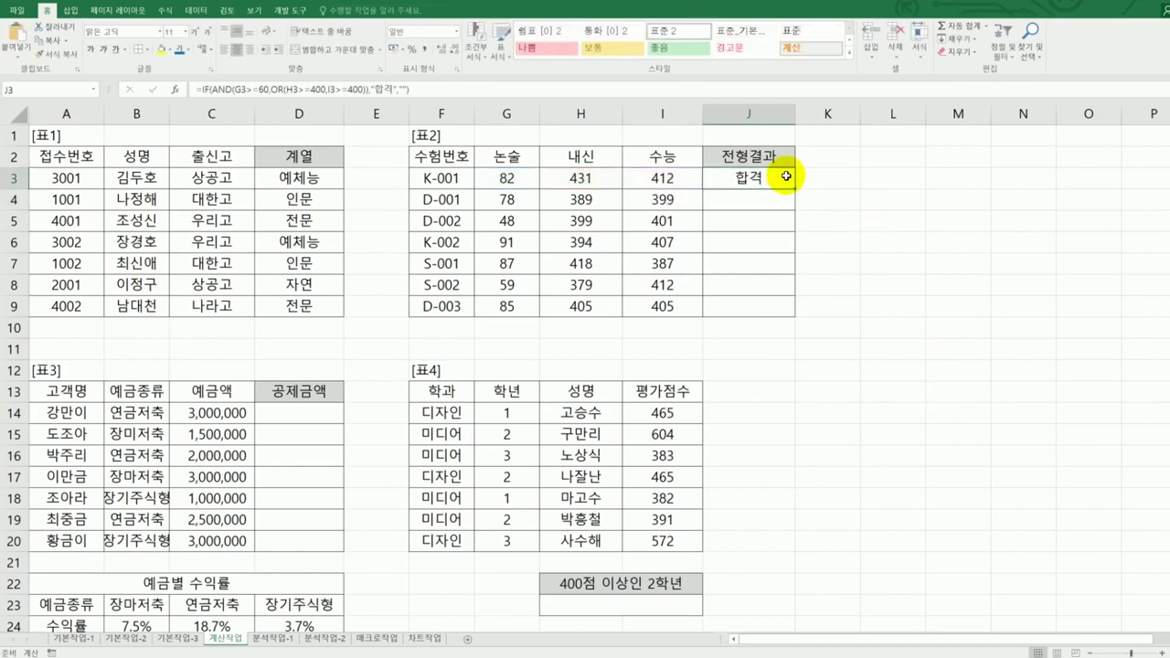
{"action": "left_click_drag", "start_coordinate": [795, 189], "coordinate": [783, 307]}
Check the 논술, 내신 and 수능 scores of the 합격 rows in 표2 against the task conditions.
{"action": "left_click", "coordinate": [745, 180]}
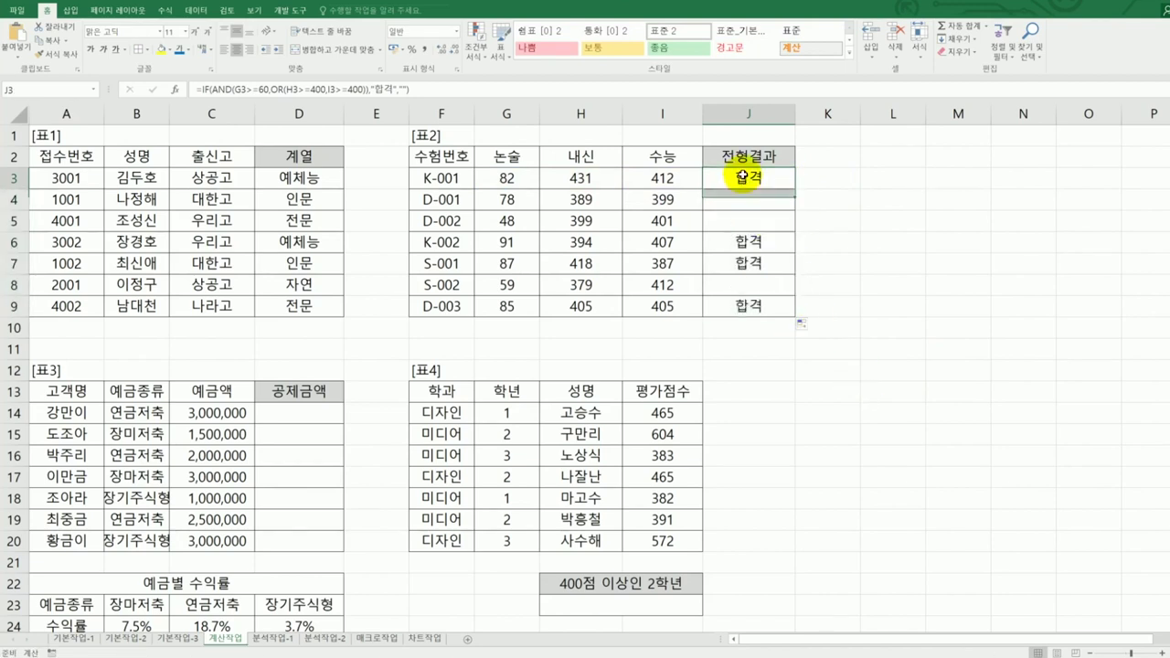
{"action": "left_click_drag", "start_coordinate": [498, 183], "coordinate": [684, 173]}
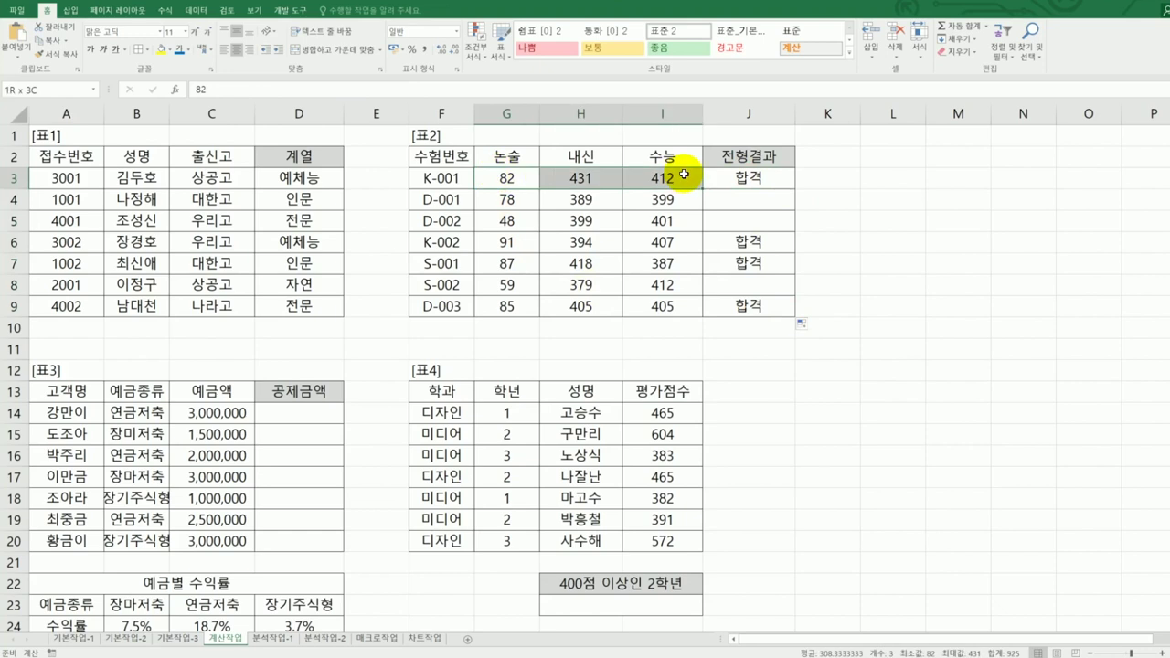
{"action": "left_click_drag", "start_coordinate": [512, 241], "coordinate": [650, 260]}
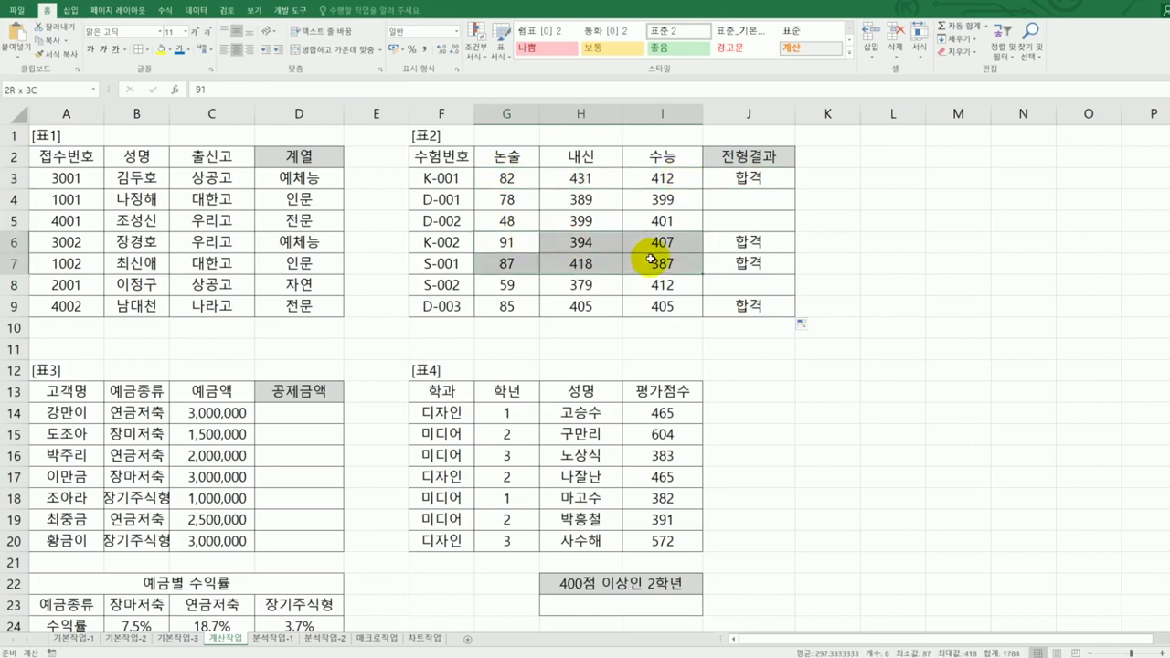
{"action": "left_click_drag", "start_coordinate": [512, 309], "coordinate": [631, 301]}
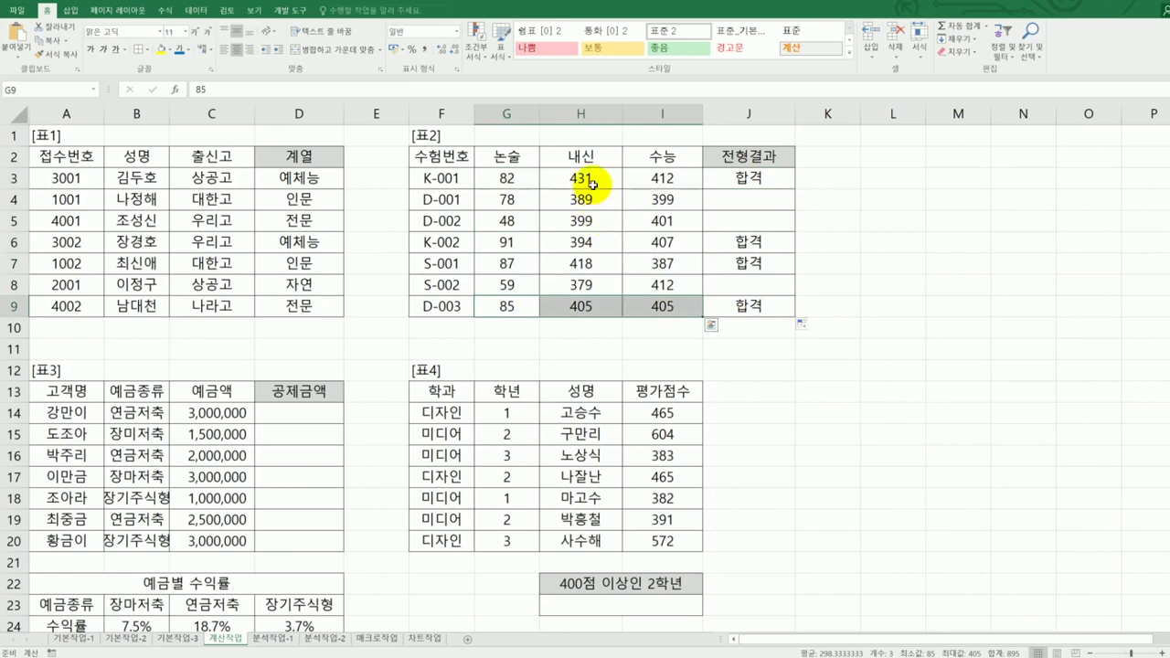
{"action": "left_click", "coordinate": [654, 180]}
{"action": "left_click_drag", "start_coordinate": [585, 241], "coordinate": [638, 263]}
{"action": "left_click_drag", "start_coordinate": [582, 307], "coordinate": [681, 317]}
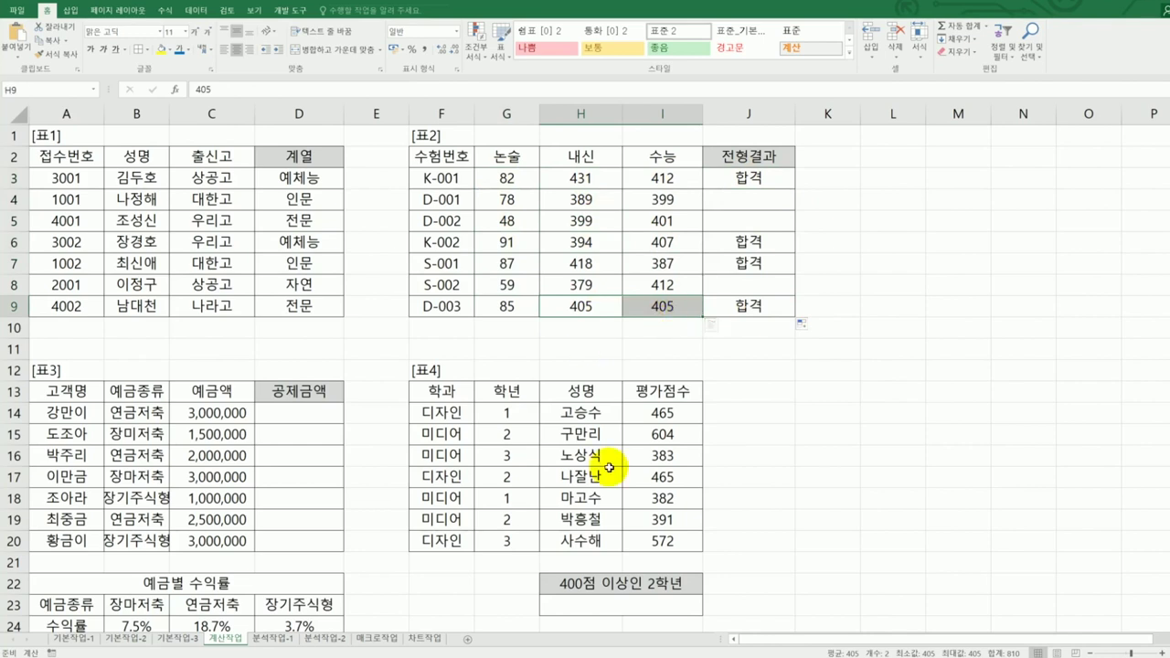
Review task 03 with the deposit amounts and yield rates of 표3, and start the formula =C14* in D14.
{"action": "scroll", "coordinate": [609, 468], "scroll_direction": "down", "scroll_amount": 1}
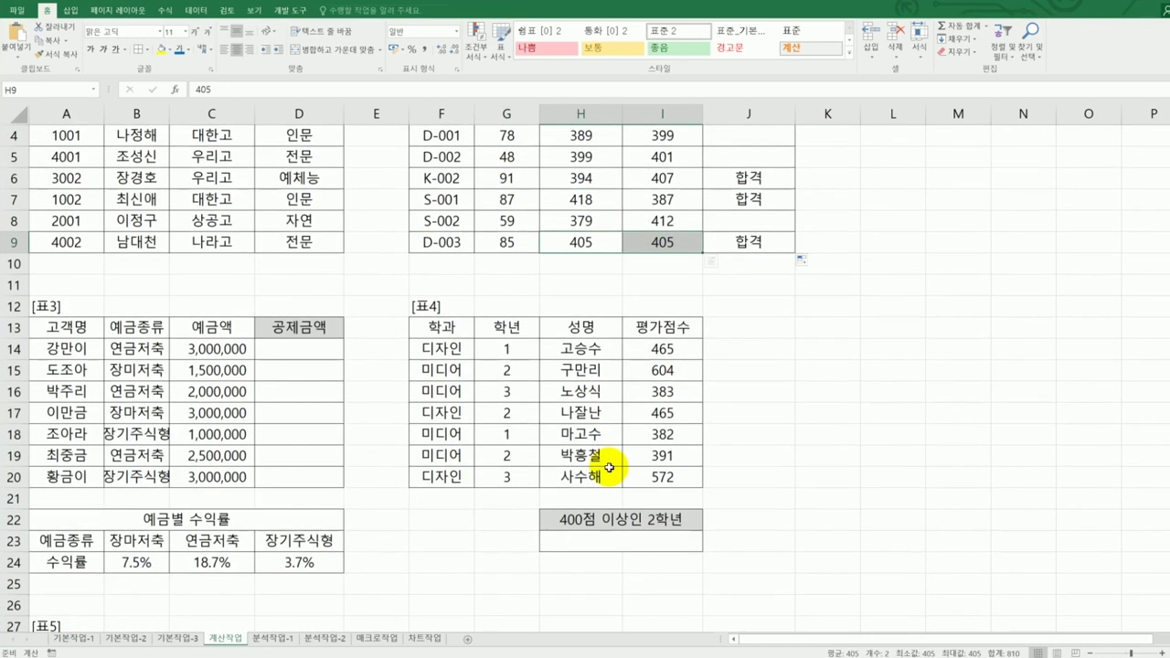
{"action": "key", "text": "alt+Tab"}
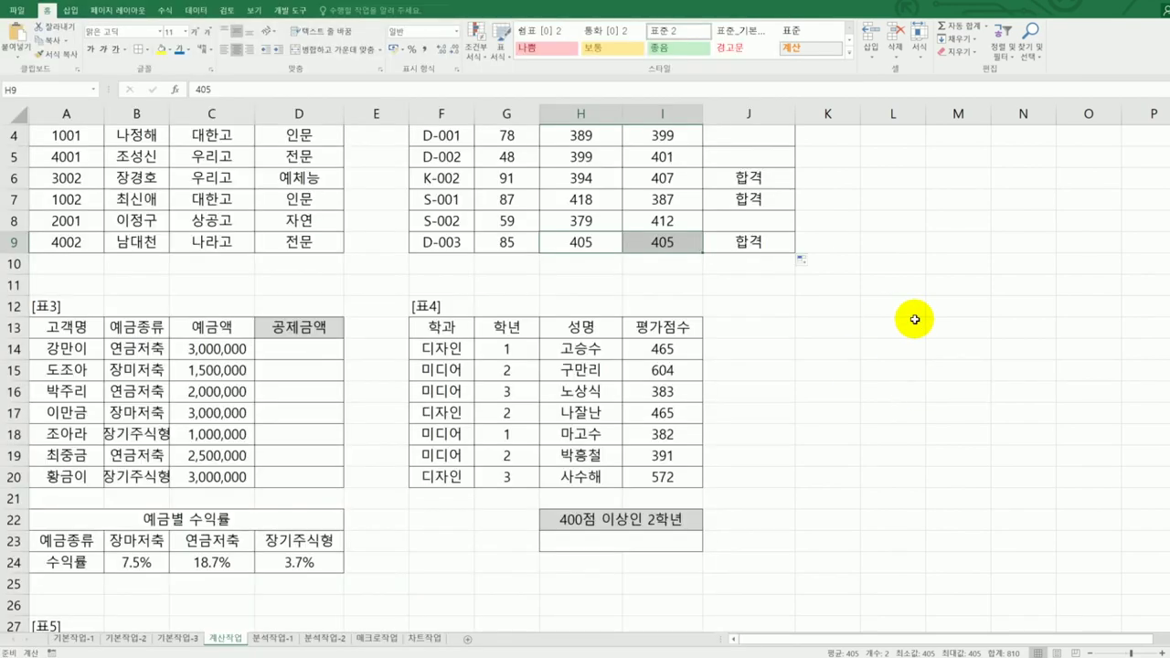
{"action": "left_click", "coordinate": [304, 349]}
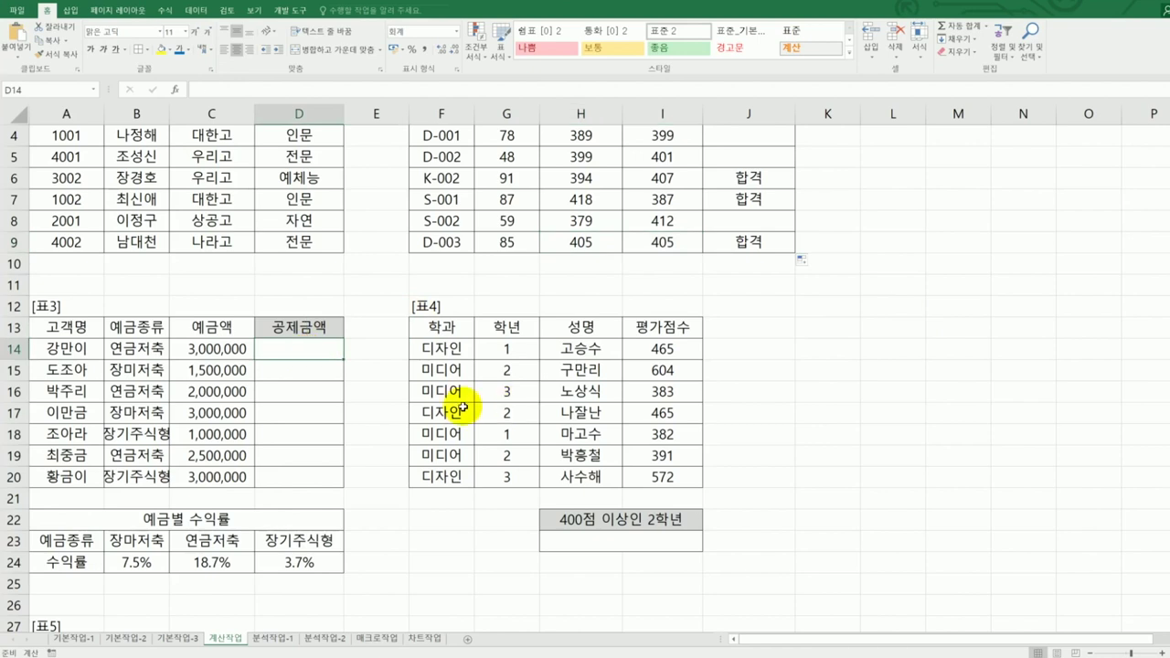
{"action": "left_click", "coordinate": [229, 355]}
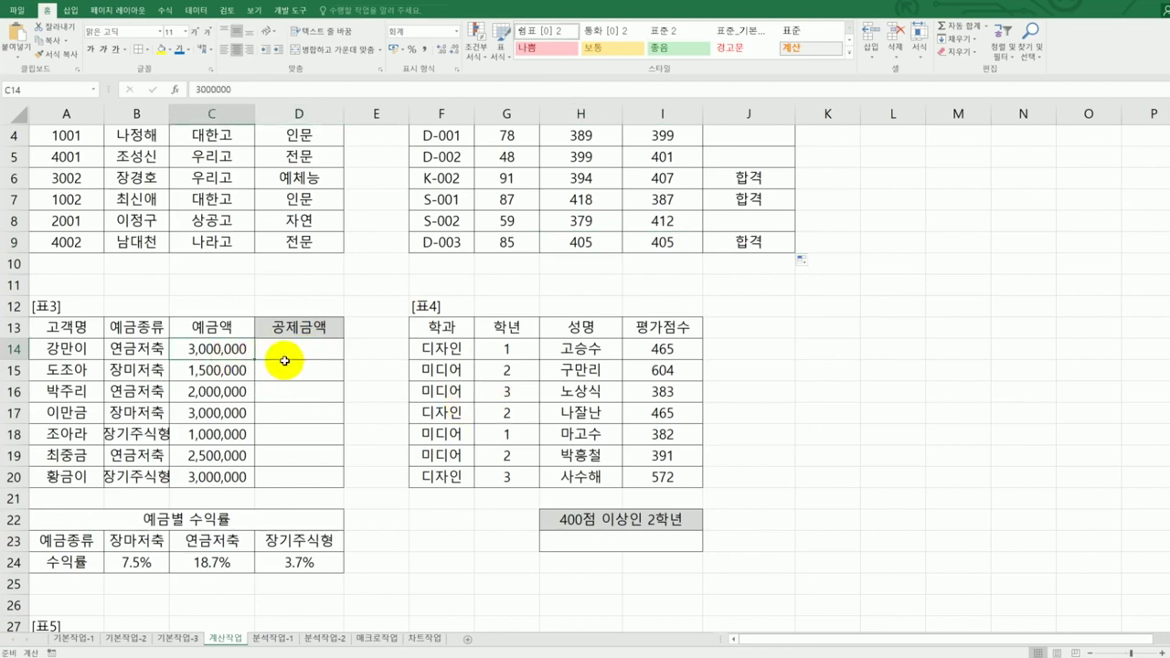
{"action": "left_click_drag", "start_coordinate": [136, 562], "coordinate": [289, 563]}
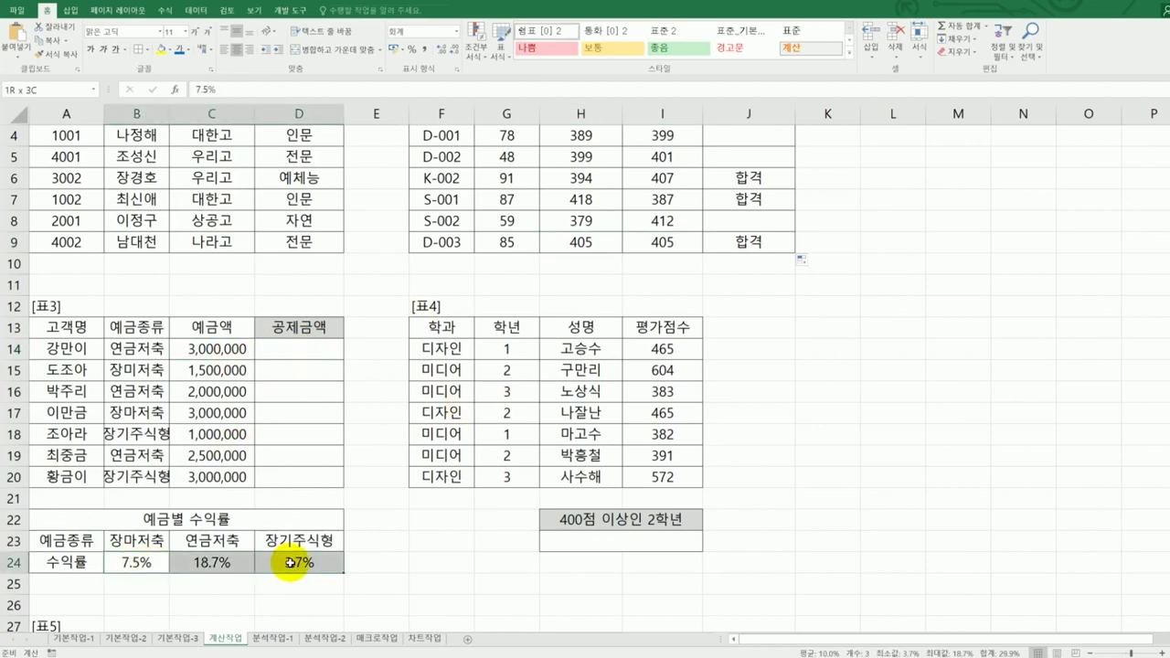
{"action": "left_click", "coordinate": [315, 356]}
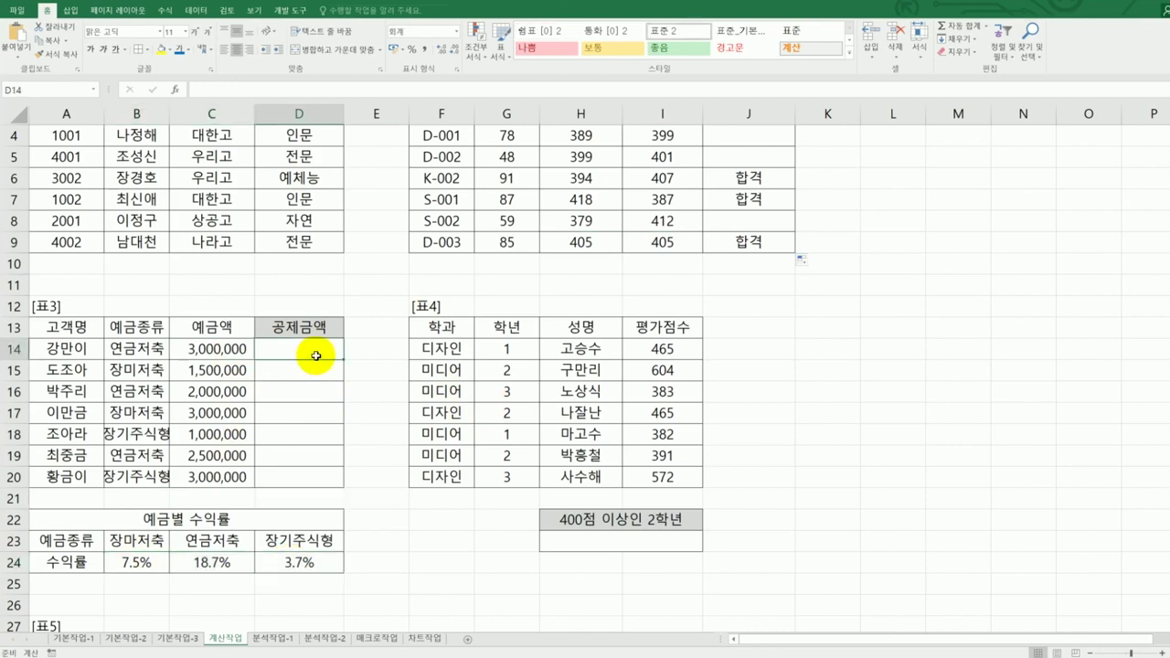
{"action": "type", "text": "="}
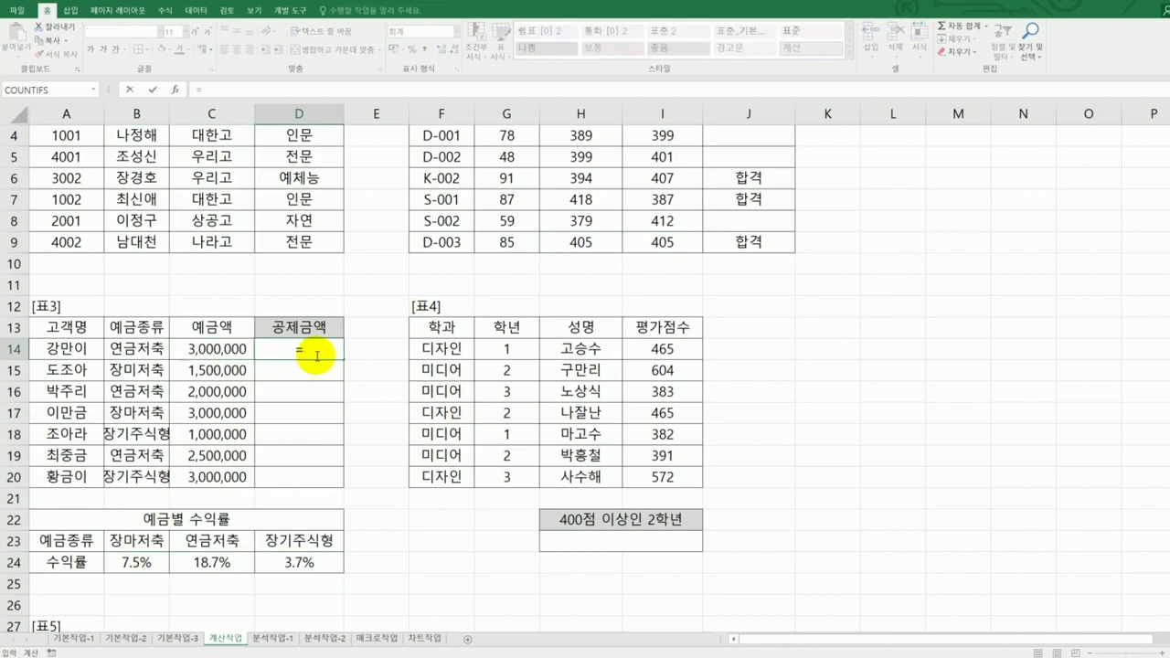
{"action": "key", "text": "Left"}
{"action": "type", "text": "*"}
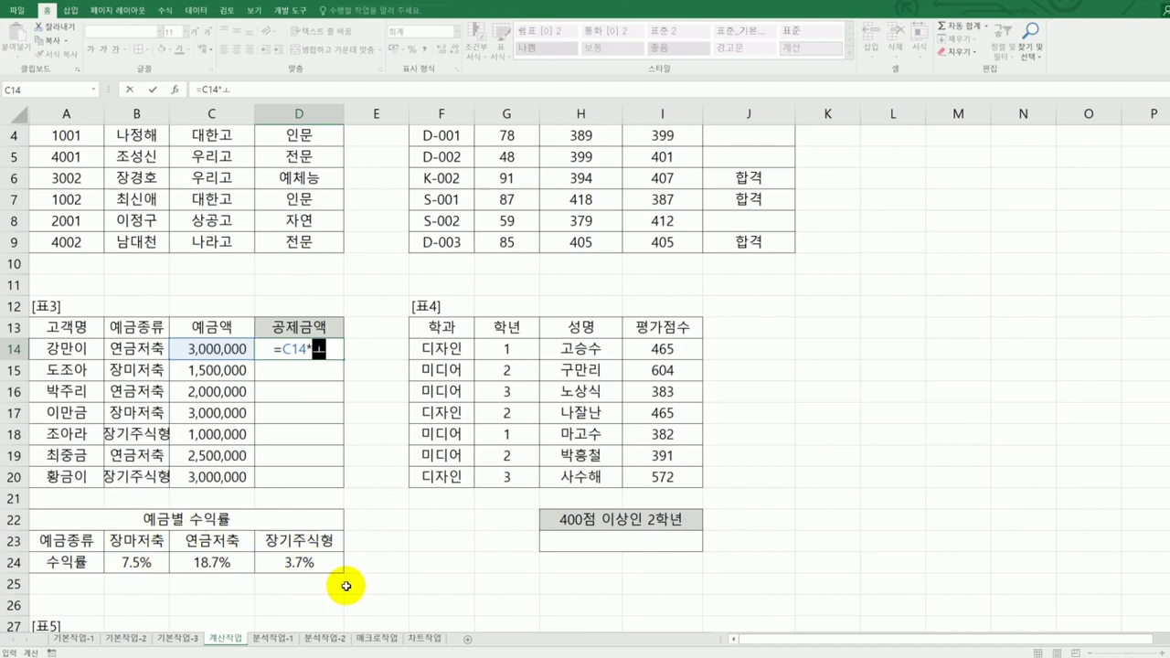
Add an HLOOKUP to the D14 formula with B14 as the lookup value and the absolute range $B$23:$D$24 as the table.
{"action": "type", "text": "hl"}
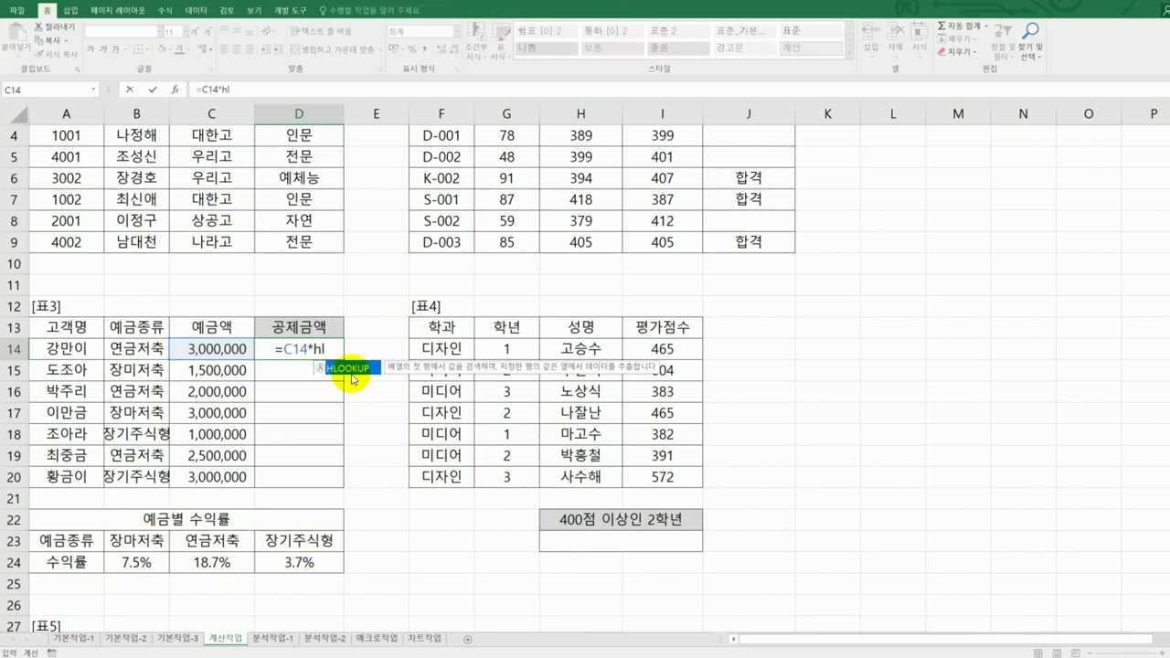
{"action": "double_click", "coordinate": [352, 372]}
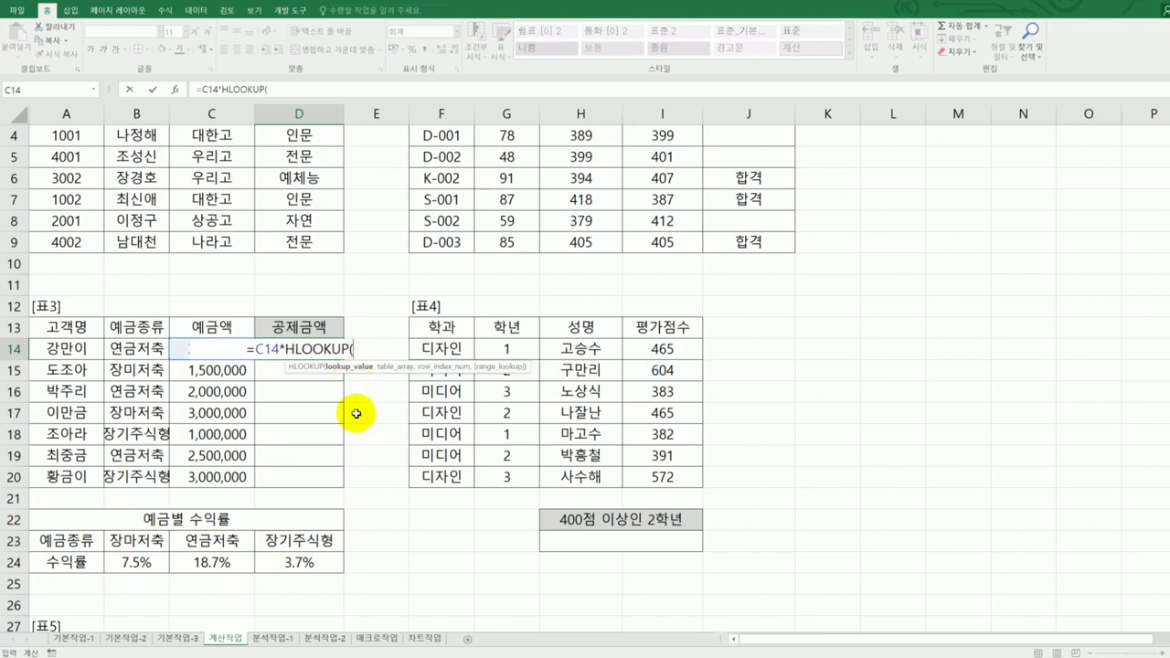
{"action": "left_click", "coordinate": [124, 349]}
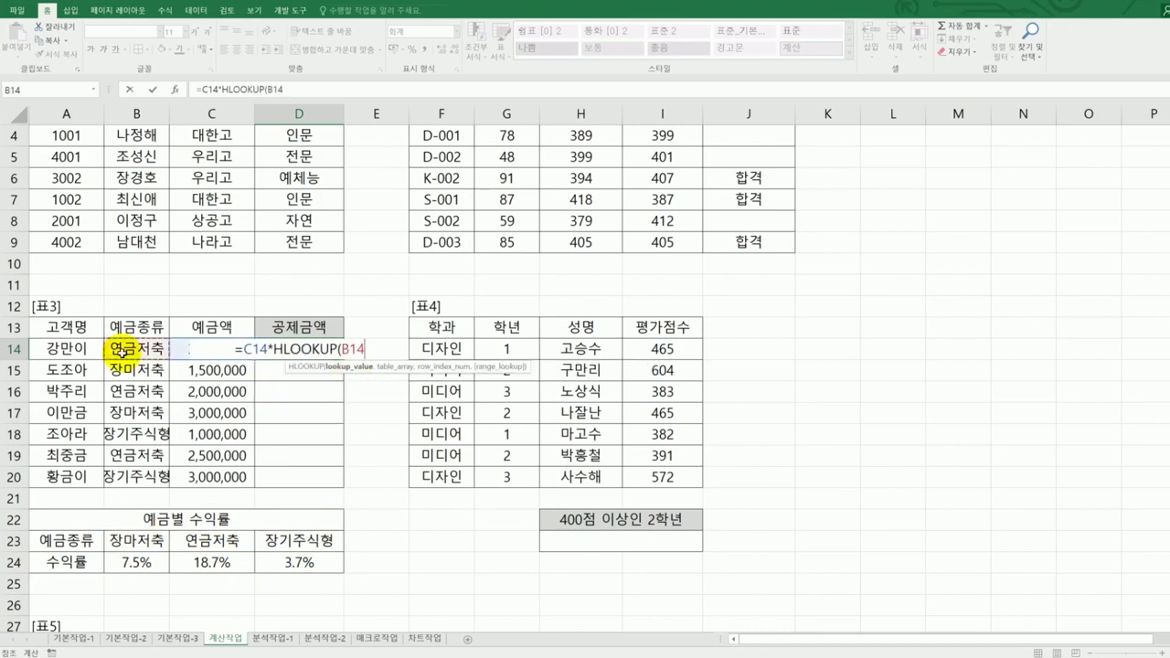
{"action": "type", "text": ","}
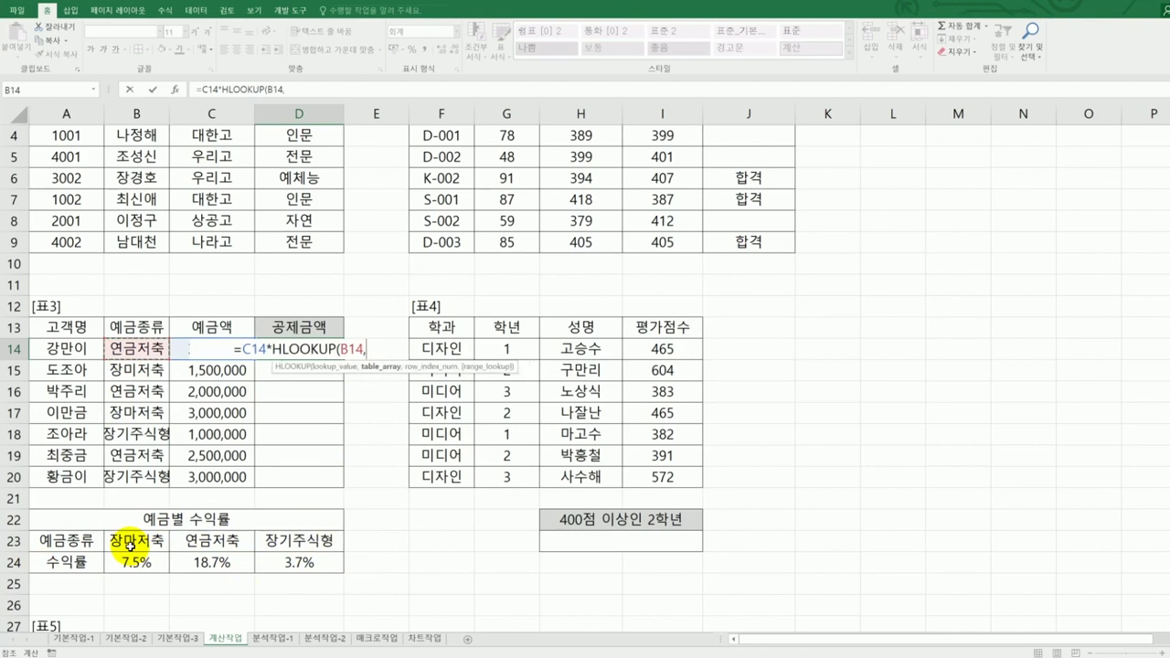
{"action": "left_click_drag", "start_coordinate": [136, 548], "coordinate": [315, 568]}
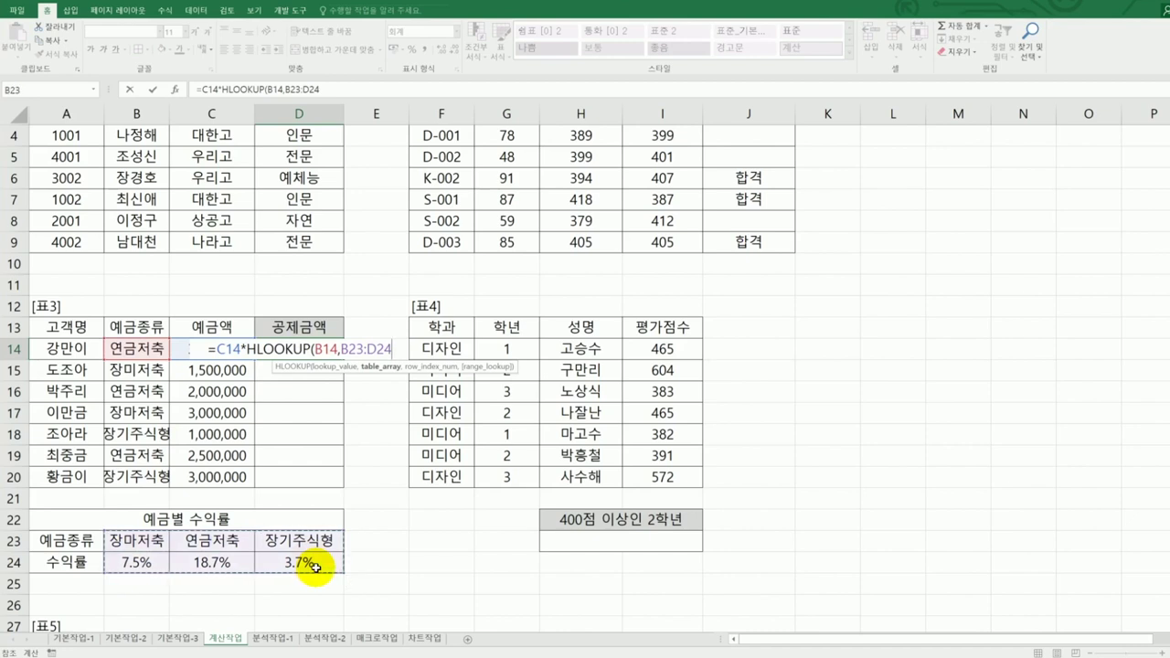
{"action": "key", "text": "F4"}
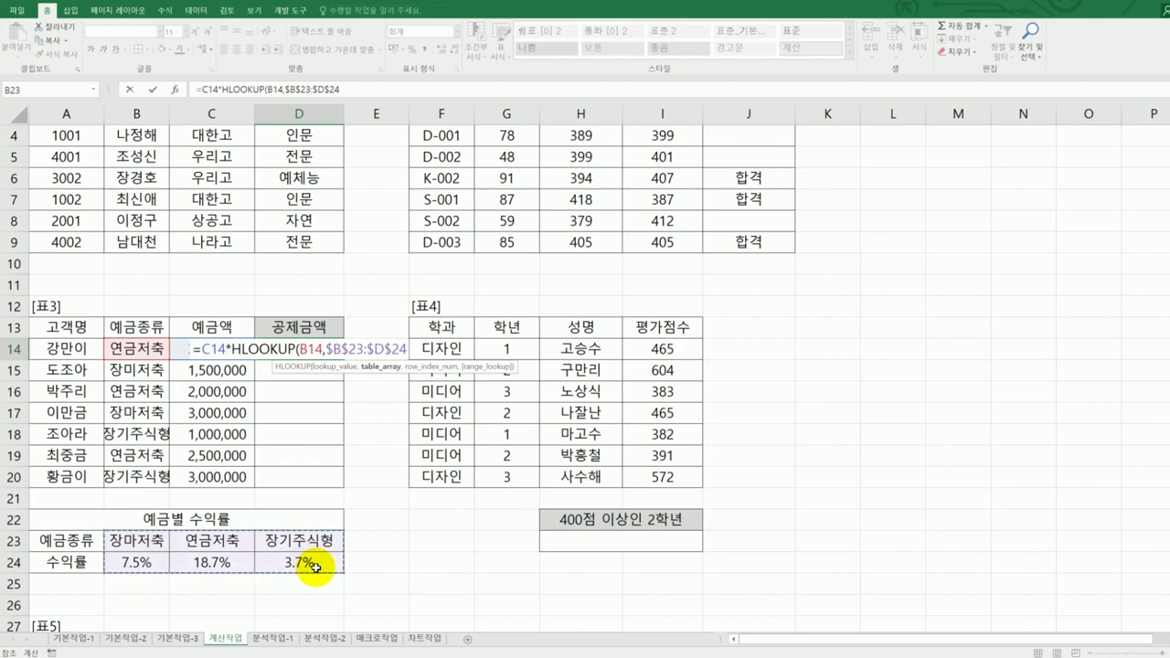
Complete the HLOOKUP in D14 with row index 2 and exact match 0, and enter the formula.
{"action": "type", "text": ","}
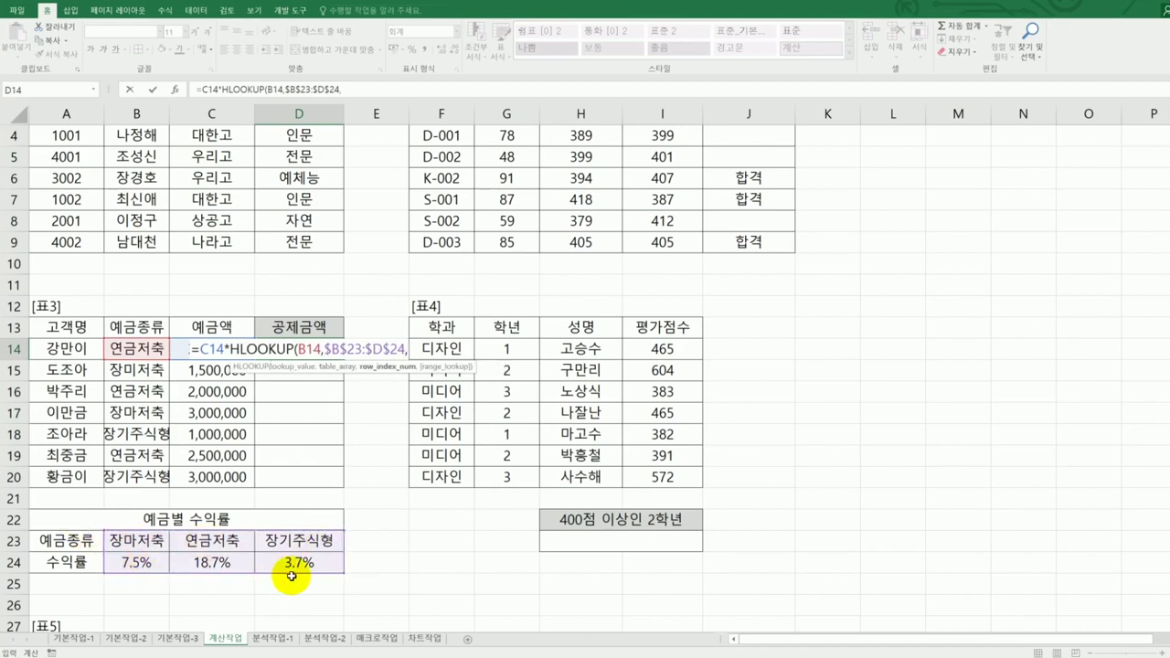
{"action": "type", "text": "2"}
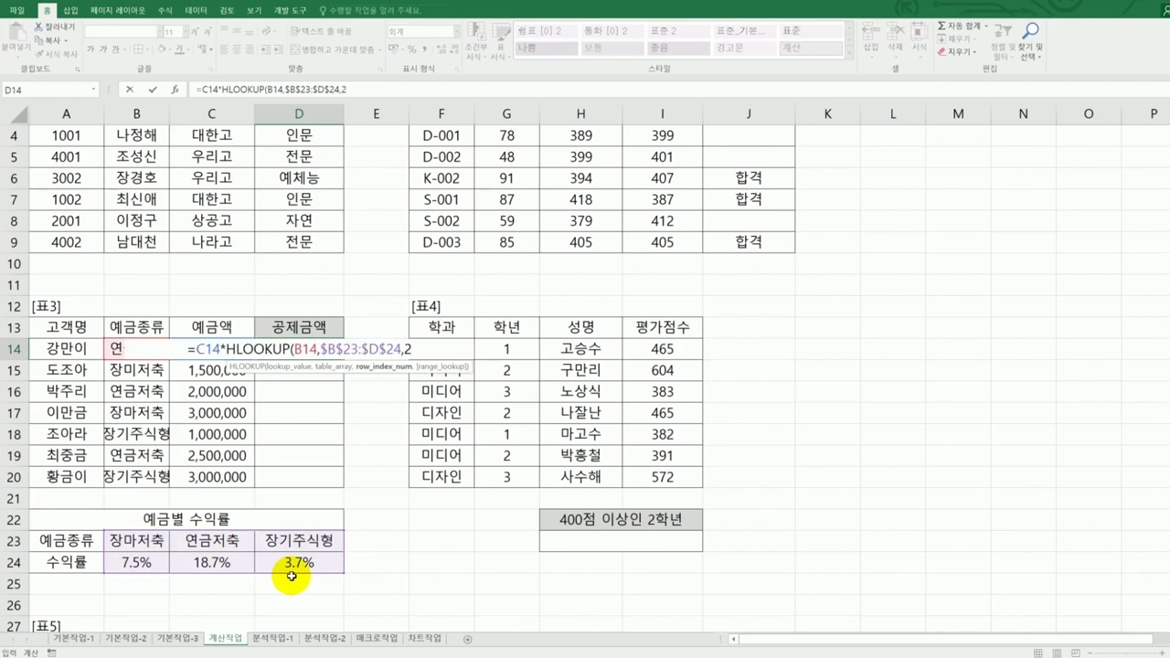
{"action": "type", "text": ","}
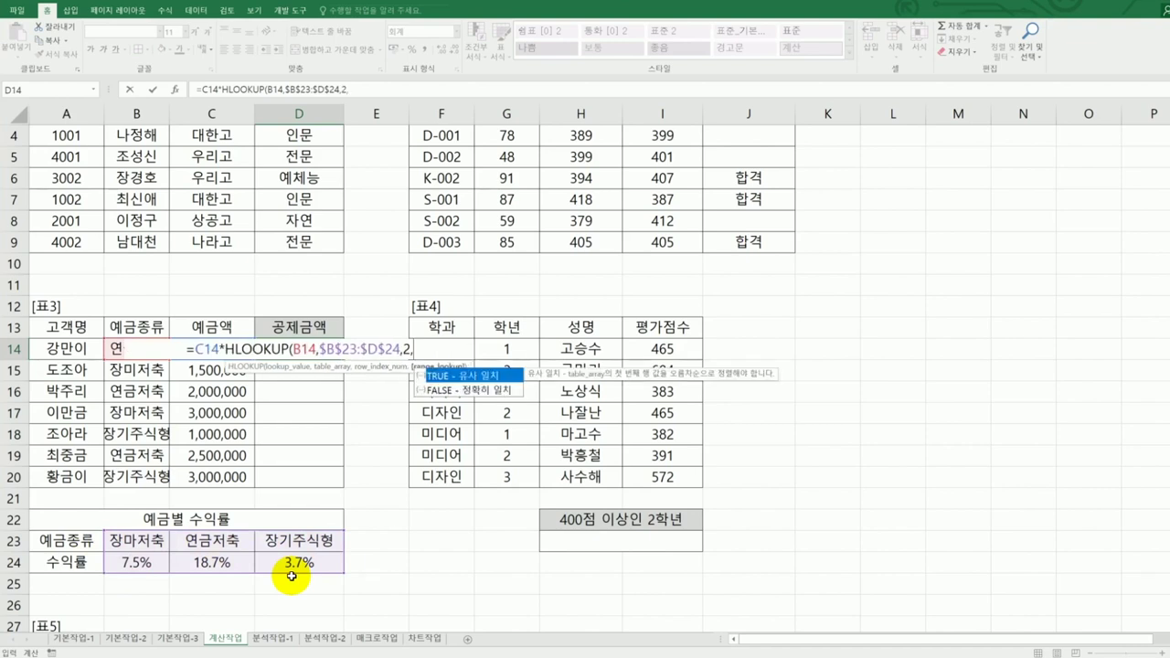
{"action": "left_click", "coordinate": [462, 395]}
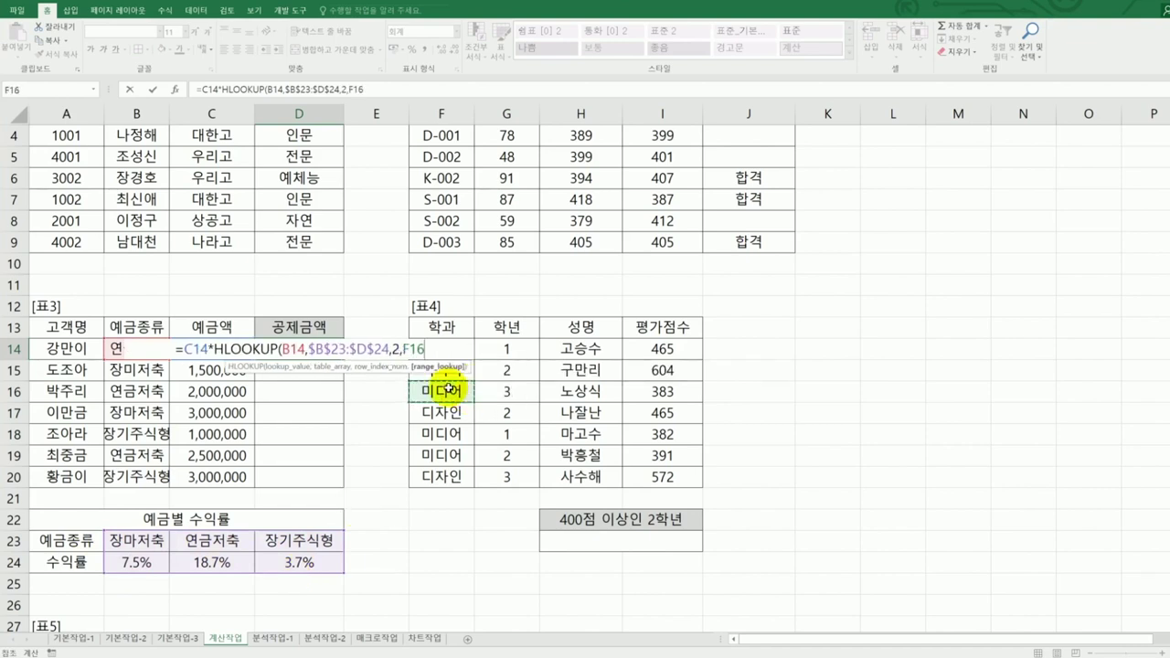
{"action": "left_click", "coordinate": [433, 349]}
{"action": "key", "text": "BackSpace"}
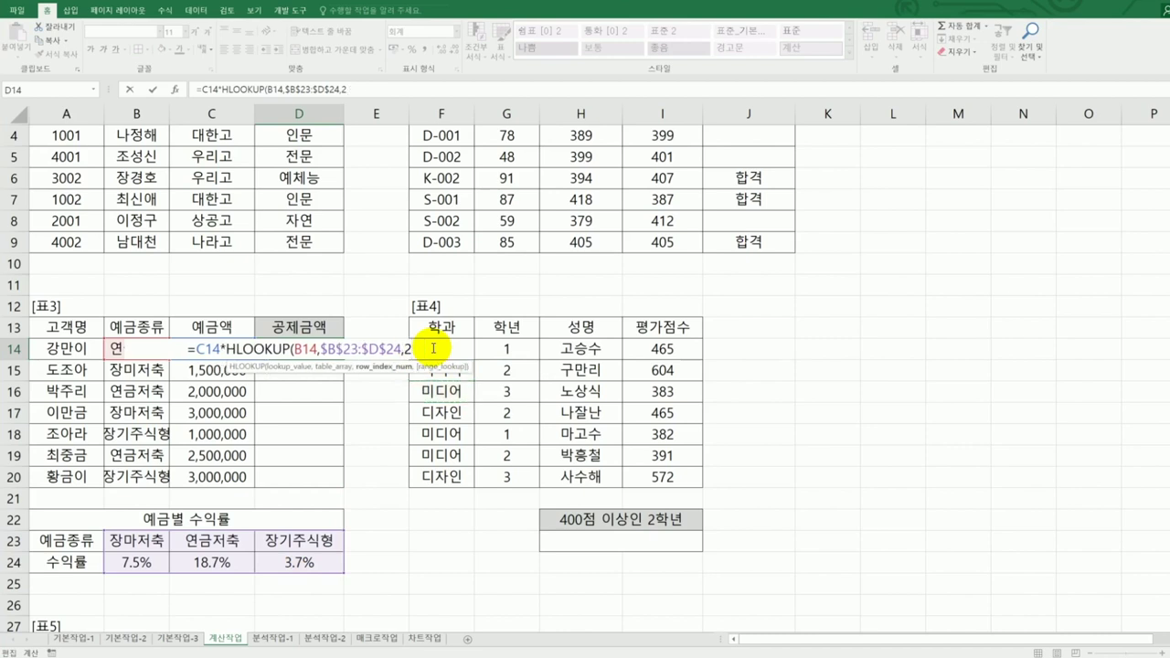
{"action": "type", "text": "."}
{"action": "key", "text": "BackSpace"}
{"action": "type", "text": ",0"}
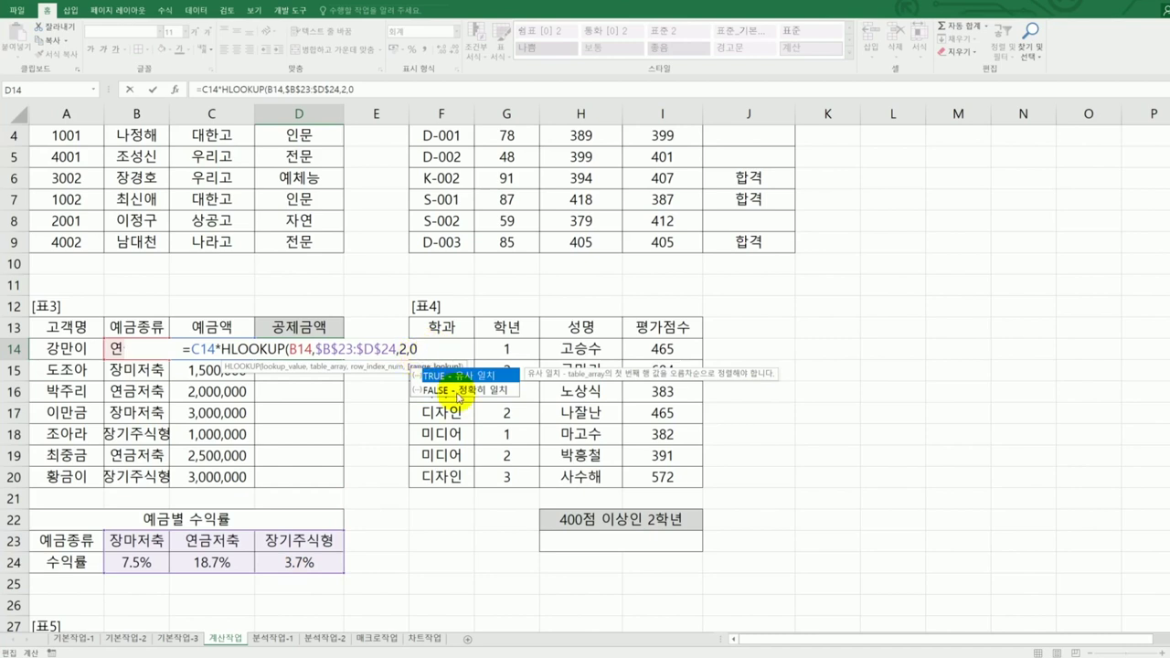
{"action": "type", "text": ")"}
{"action": "key", "text": "Return"}
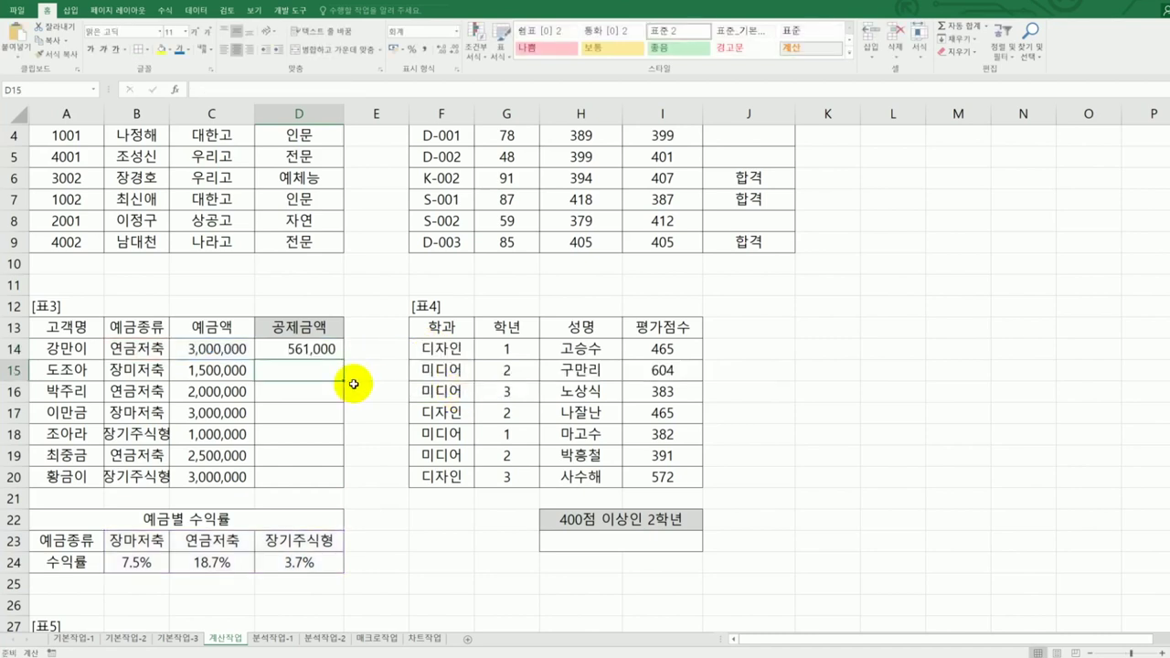
Fill the D14 formula down to D20 and compare the deposit type in B15 with the types listed in B23:D23.
{"action": "left_click", "coordinate": [319, 348]}
{"action": "left_click_drag", "start_coordinate": [344, 360], "coordinate": [335, 491]}
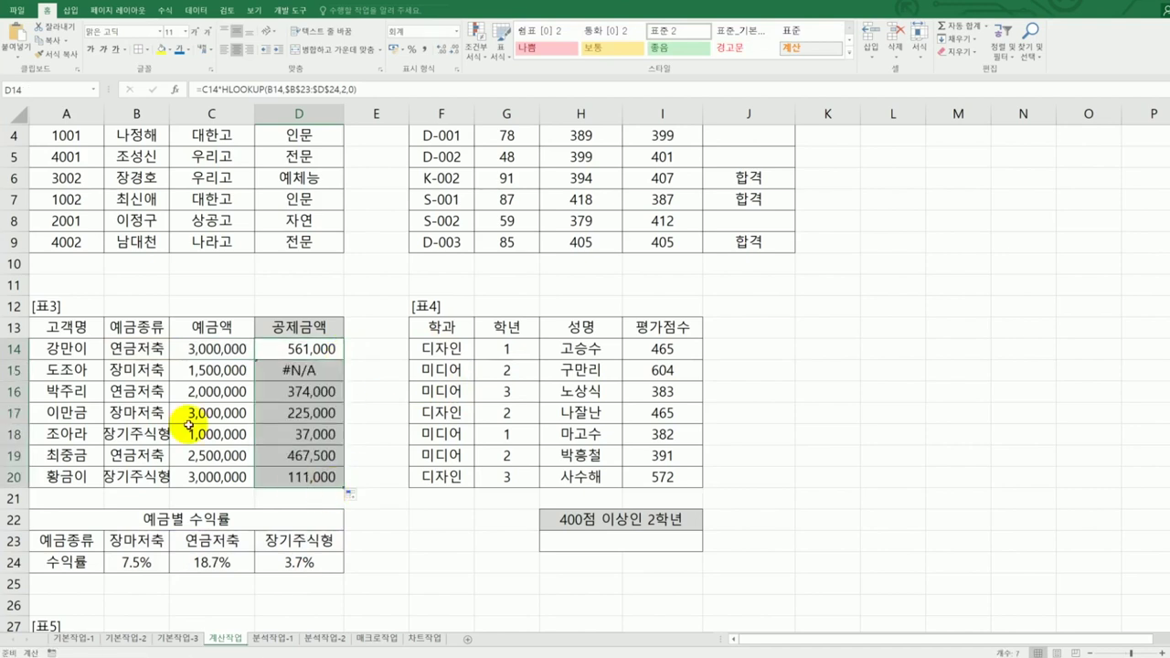
{"action": "left_click", "coordinate": [145, 373]}
{"action": "left_click_drag", "start_coordinate": [158, 546], "coordinate": [293, 549]}
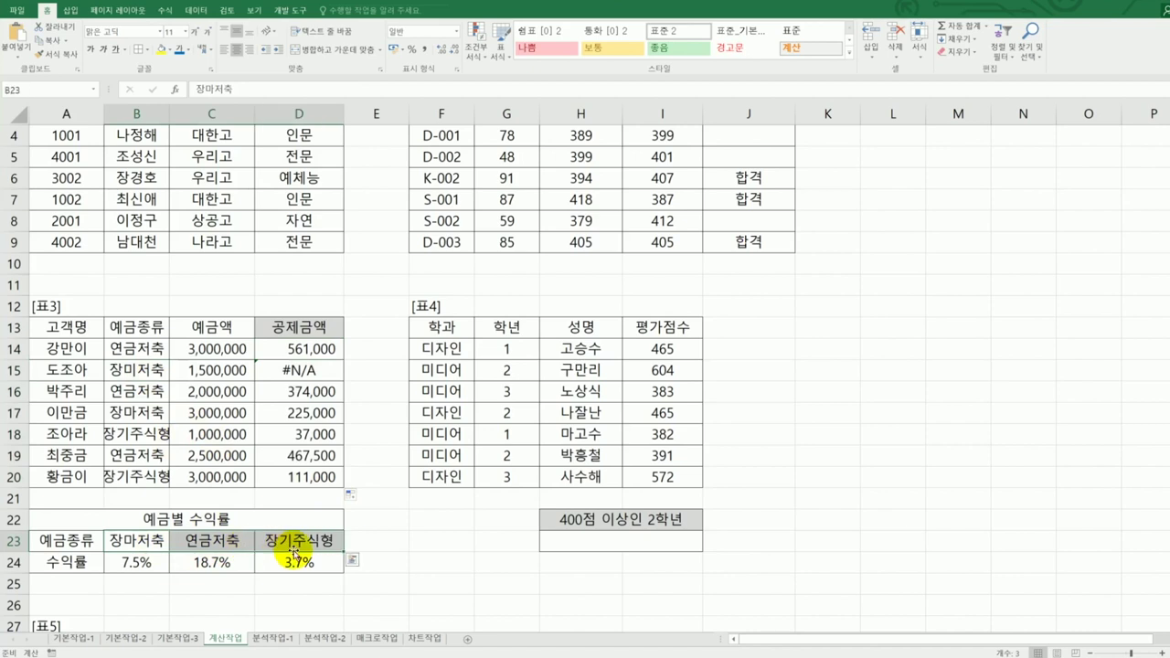
{"action": "left_click", "coordinate": [138, 369]}
{"action": "left_click", "coordinate": [311, 348]}
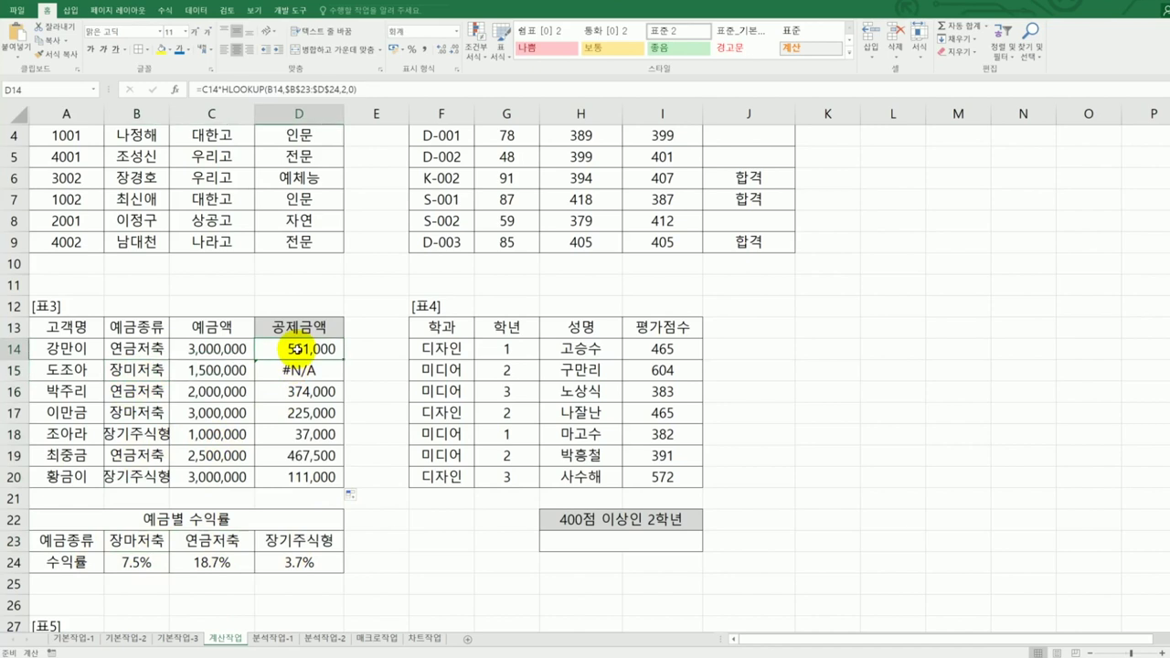
Wrap the D14 formula in IFERROR with "예금종류오류" as the error value, and fill it down to D20.
{"action": "key", "text": "alt+Tab"}
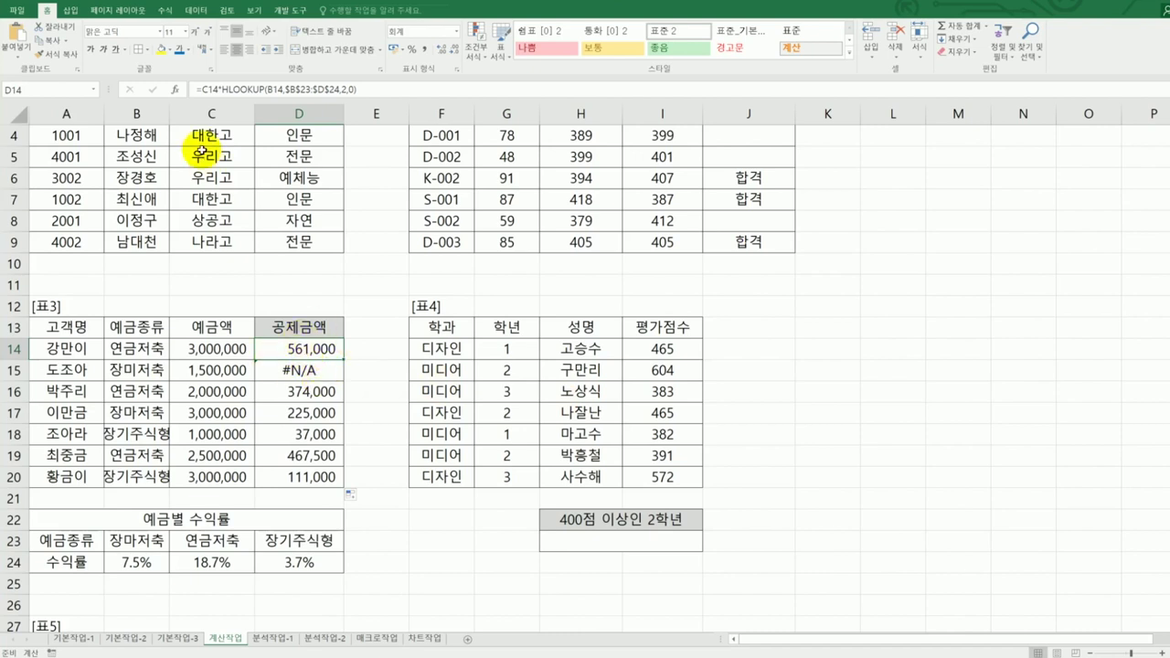
{"action": "left_click", "coordinate": [202, 89]}
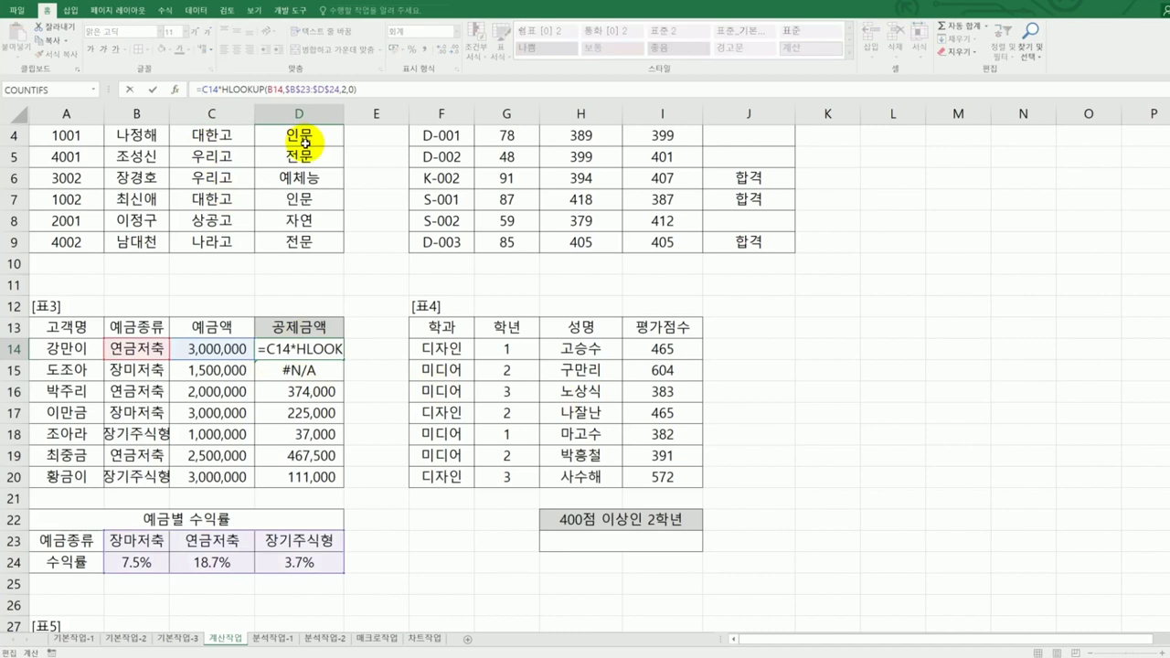
{"action": "type", "text": "if"}
{"action": "key", "text": "Down"}
{"action": "key", "text": "Tab"}
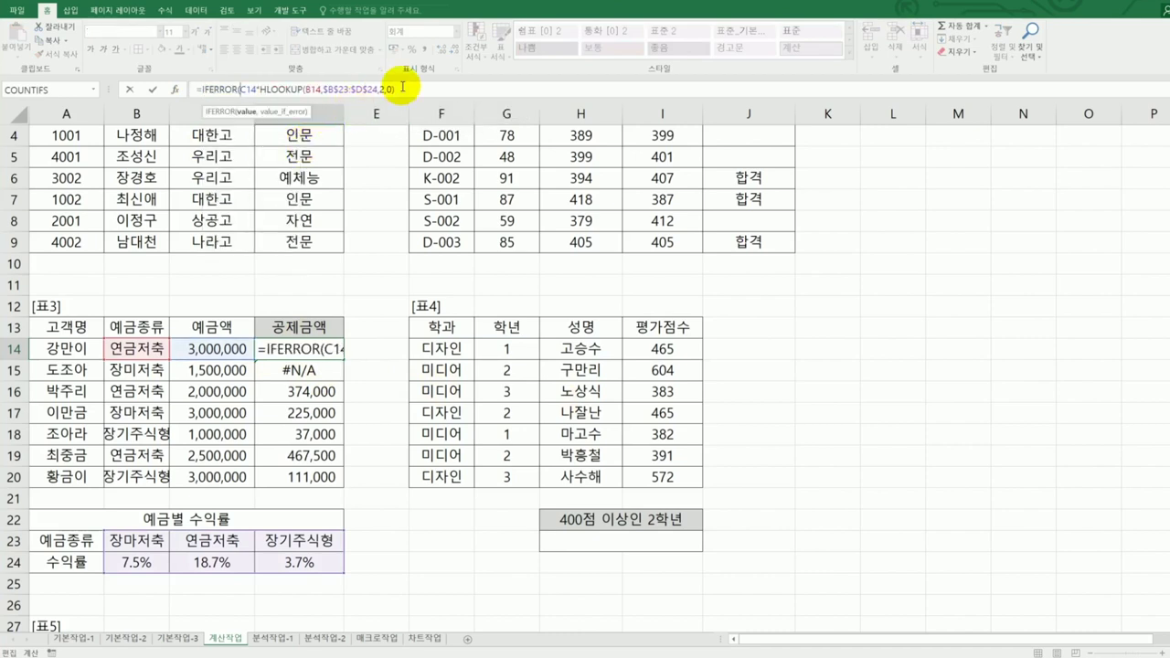
{"action": "type", "text": ",\"예금종류오류\")"}
{"action": "key", "text": "Return"}
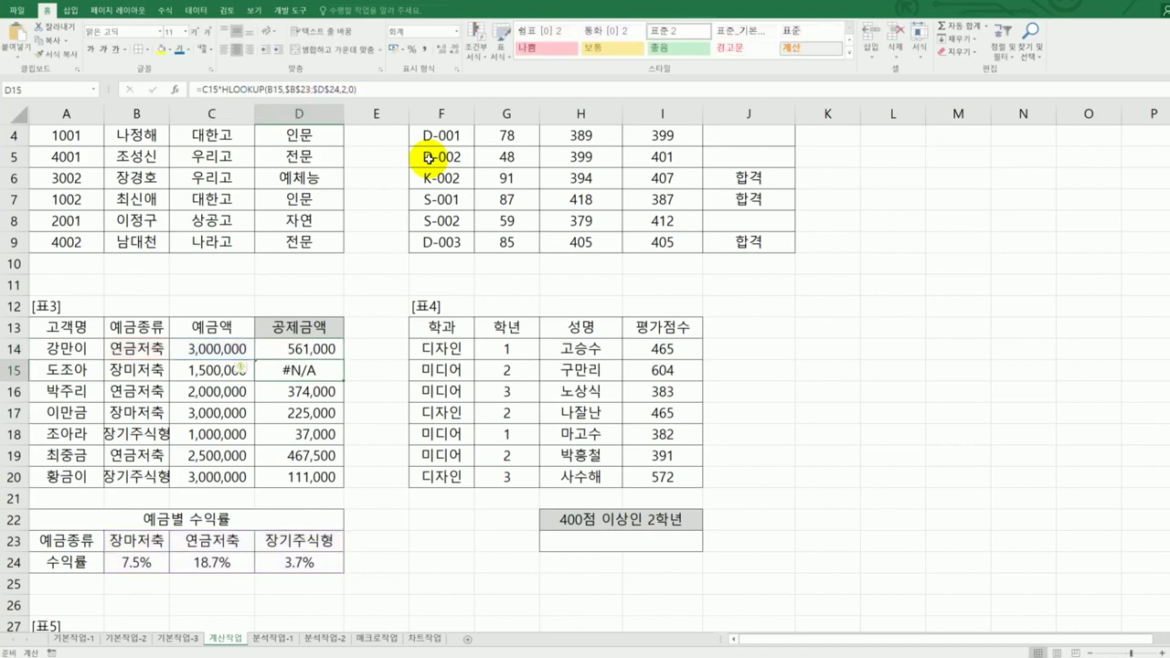
{"action": "left_click", "coordinate": [333, 351]}
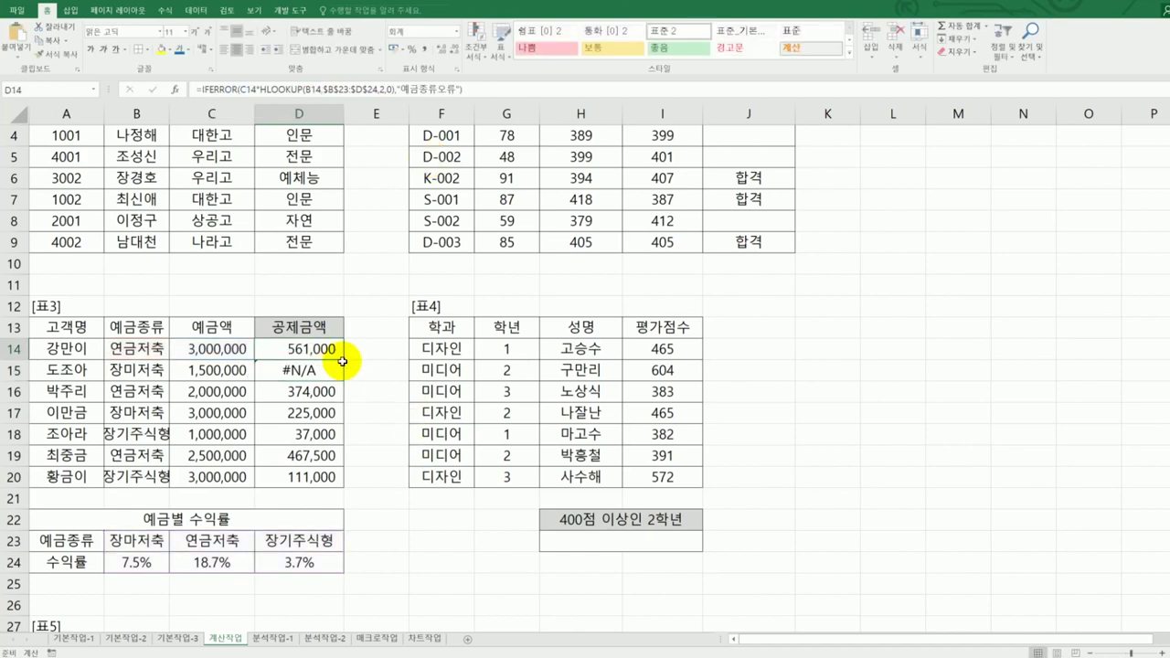
{"action": "left_click_drag", "start_coordinate": [343, 367], "coordinate": [334, 485]}
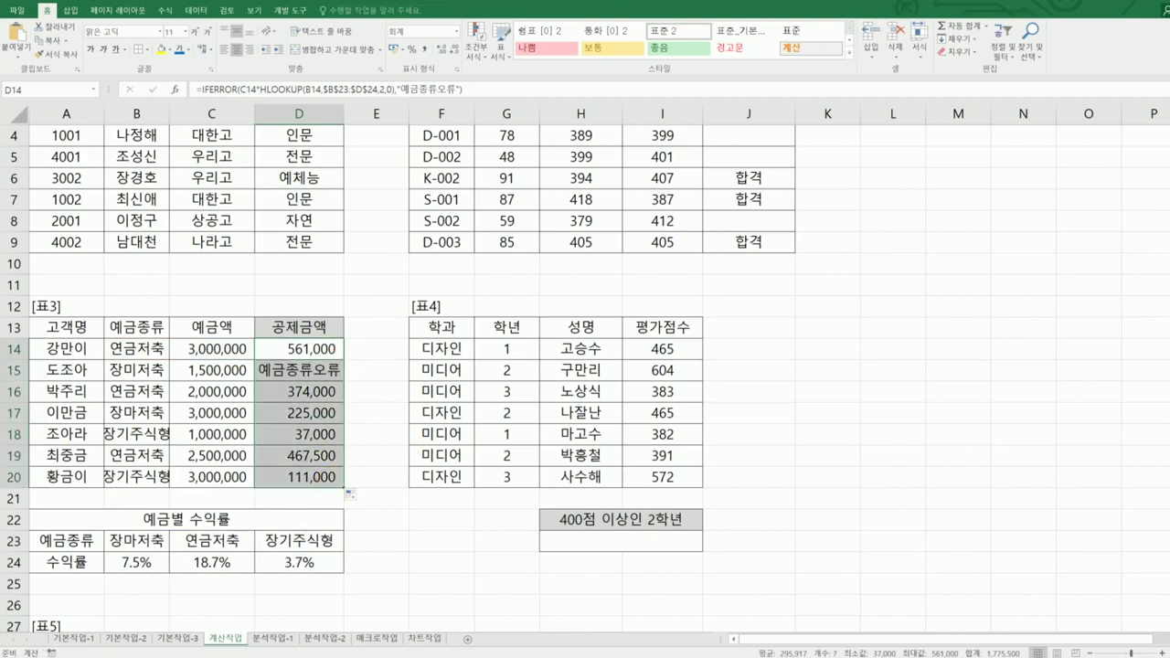
Start a COUNTIFS formula in H23 under 400점 이상인 2학년 and open its function arguments.
{"action": "key", "text": "alt+Tab"}
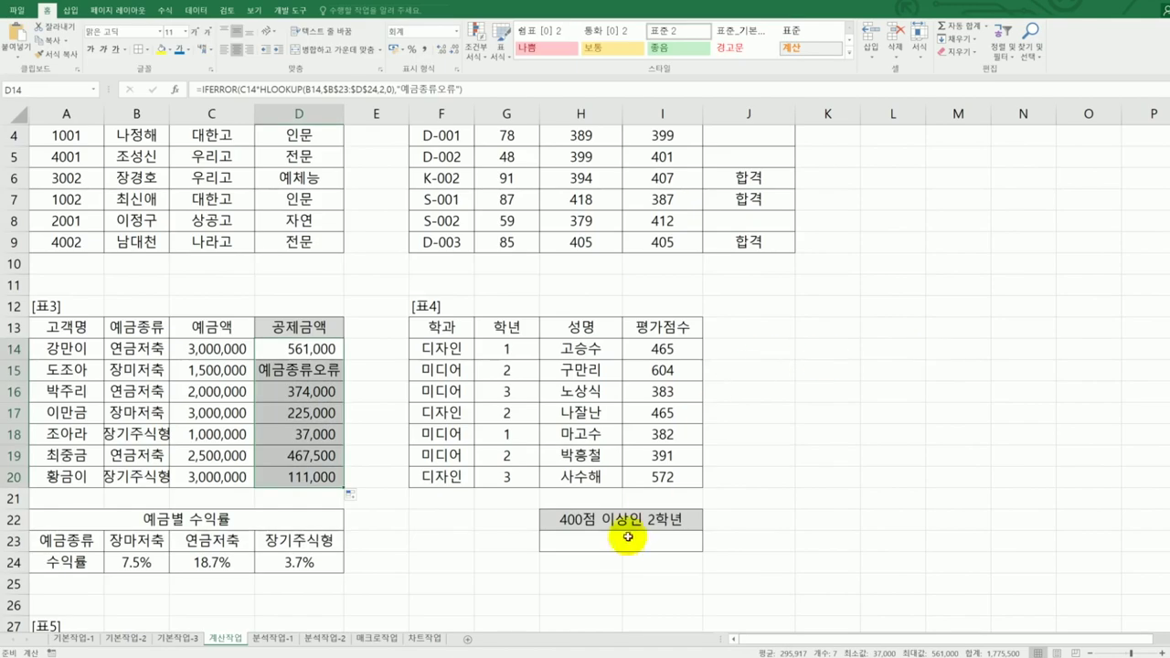
{"action": "left_click", "coordinate": [628, 539]}
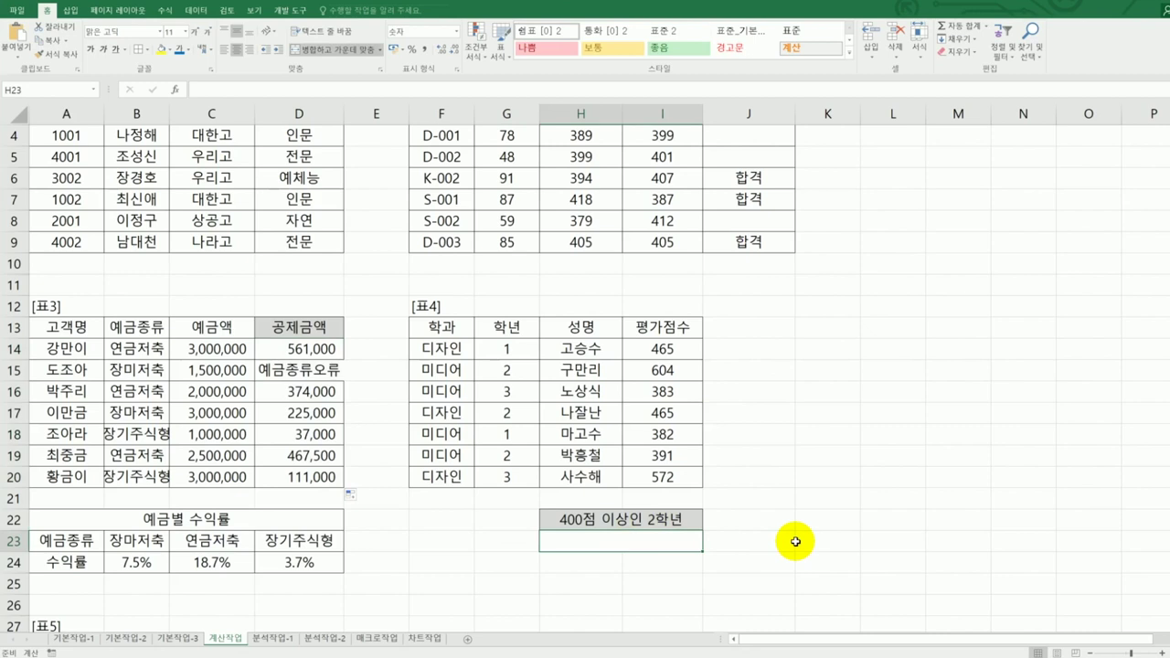
{"action": "type", "text": "="}
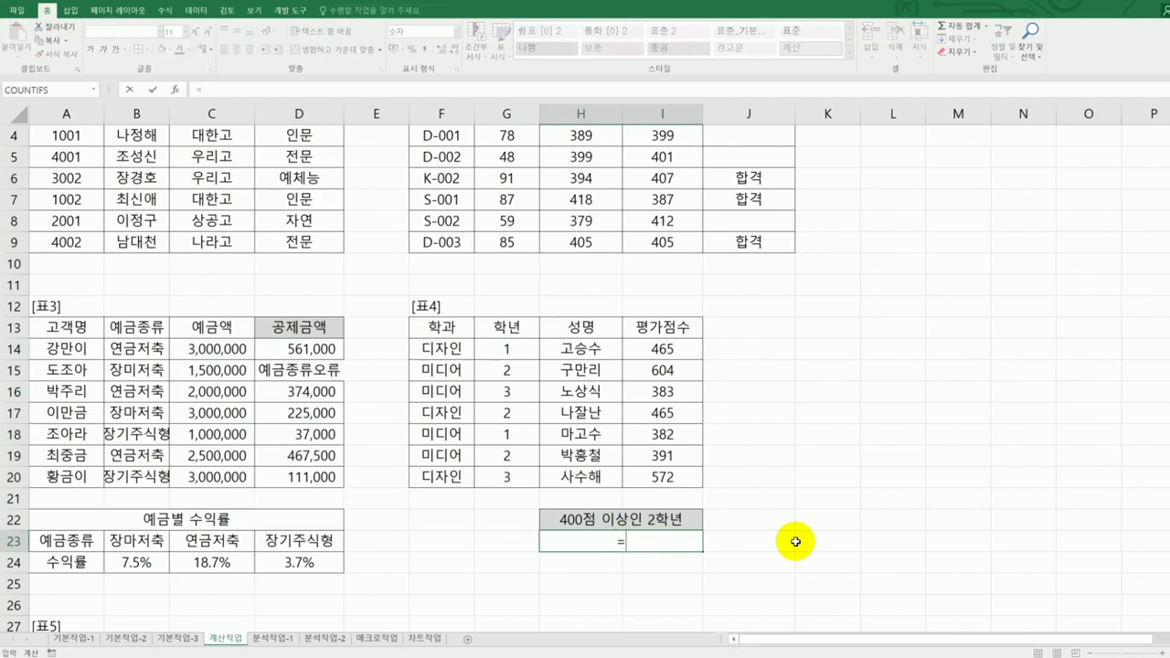
{"action": "type", "text": "coun"}
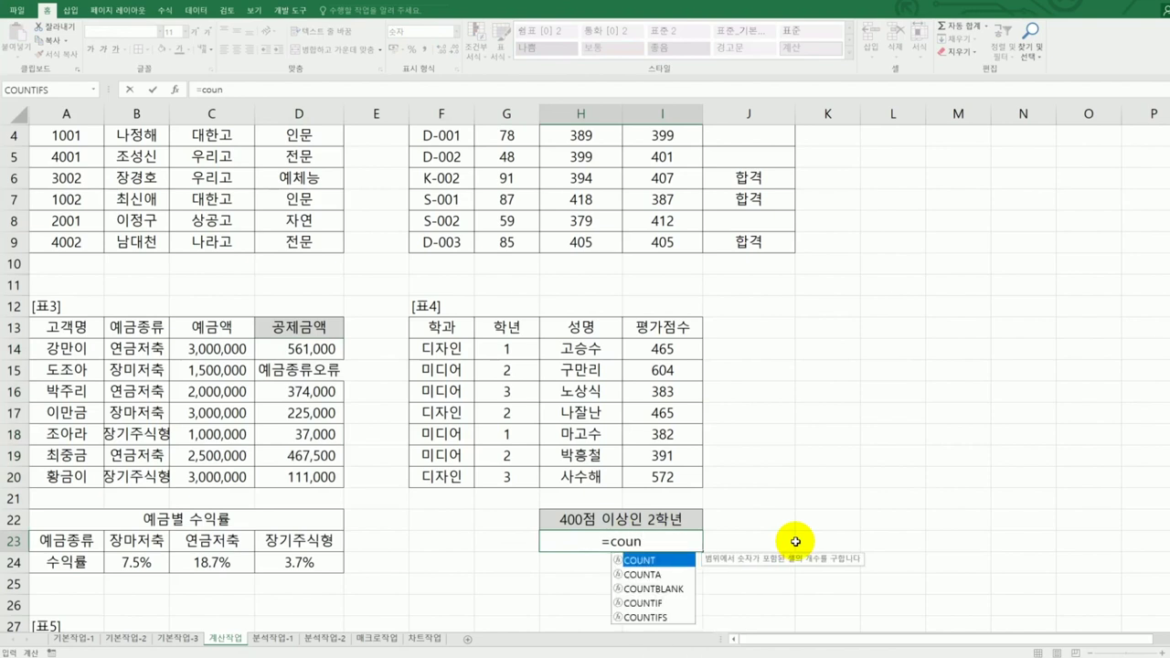
{"action": "double_click", "coordinate": [631, 618]}
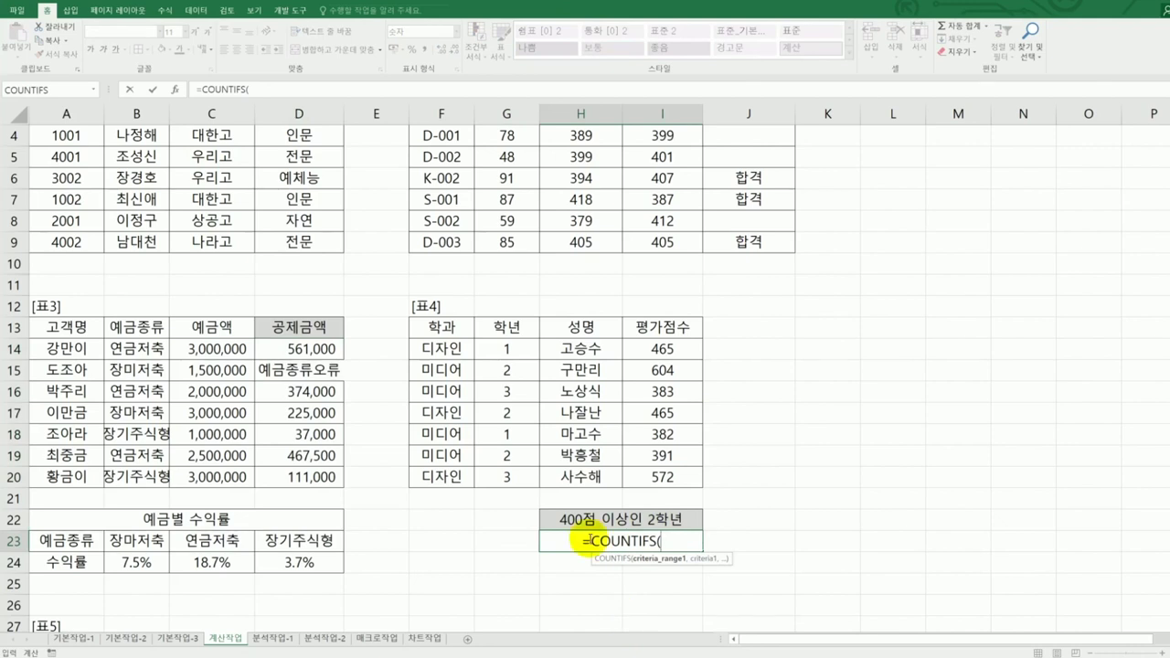
{"action": "left_click", "coordinate": [177, 96]}
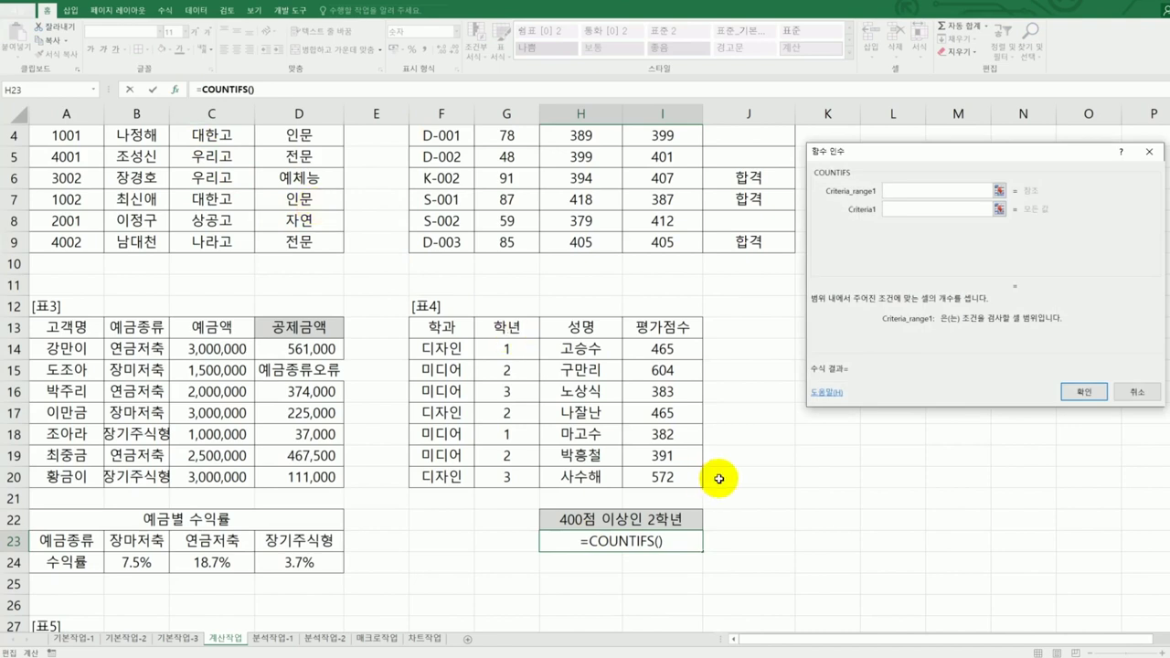
Set the first COUNTIFS condition to the 학년 range G14:G20 with criterion 2.
{"action": "left_click", "coordinate": [506, 350]}
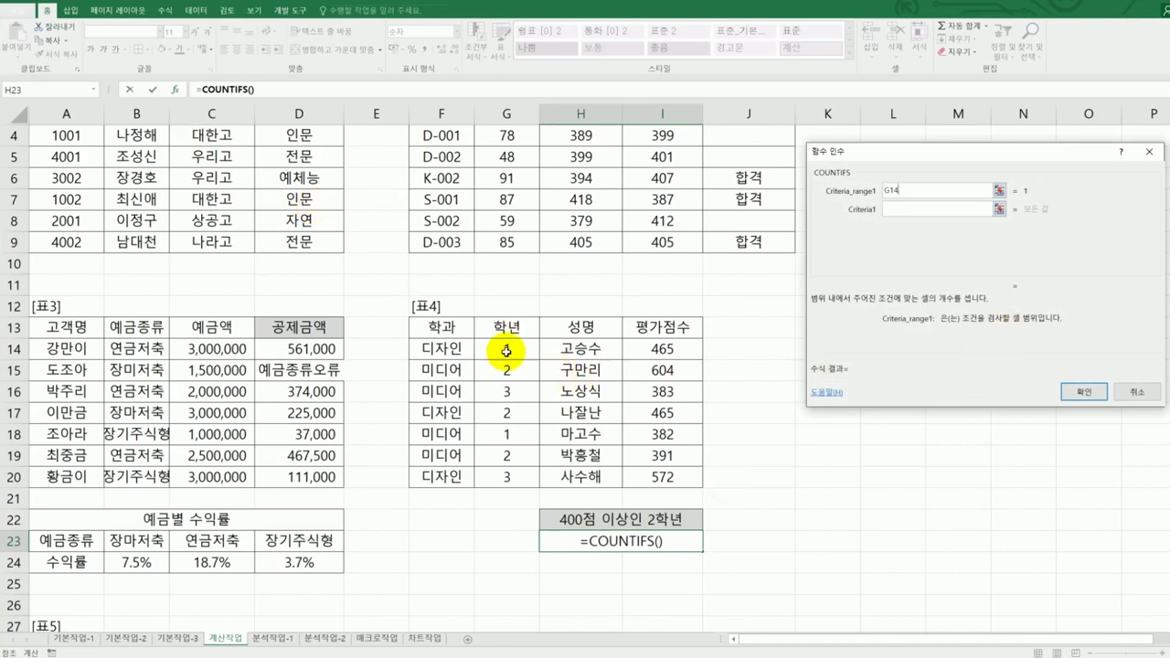
{"action": "left_click_drag", "start_coordinate": [506, 350], "coordinate": [508, 476]}
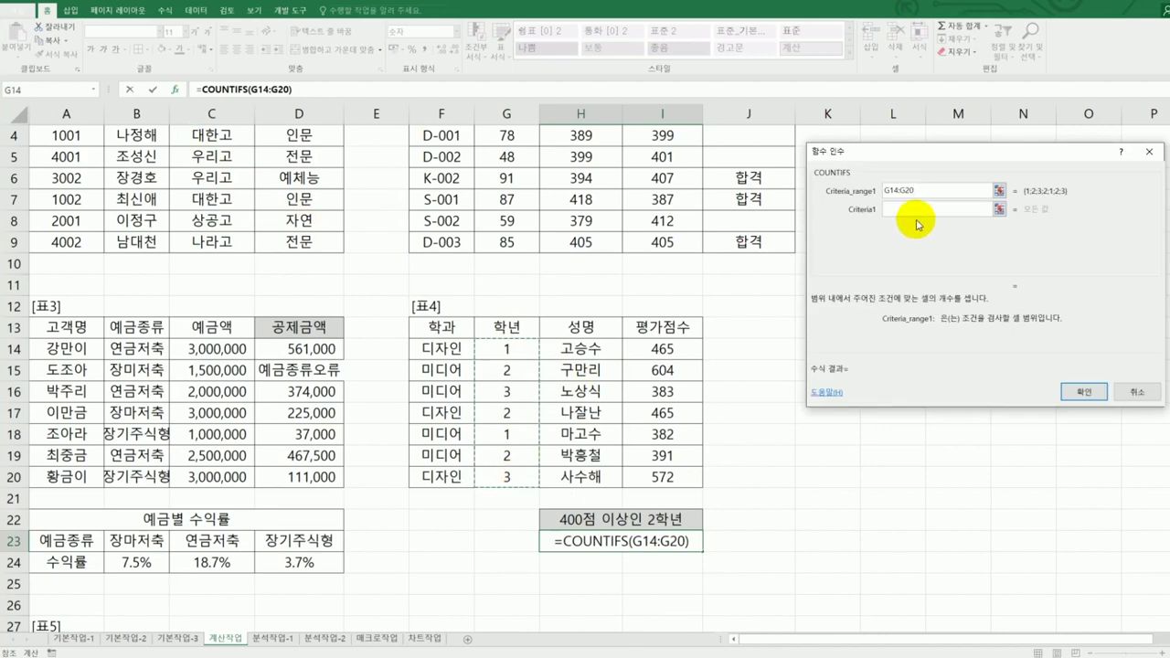
{"action": "left_click", "coordinate": [917, 211]}
{"action": "type", "text": "2"}
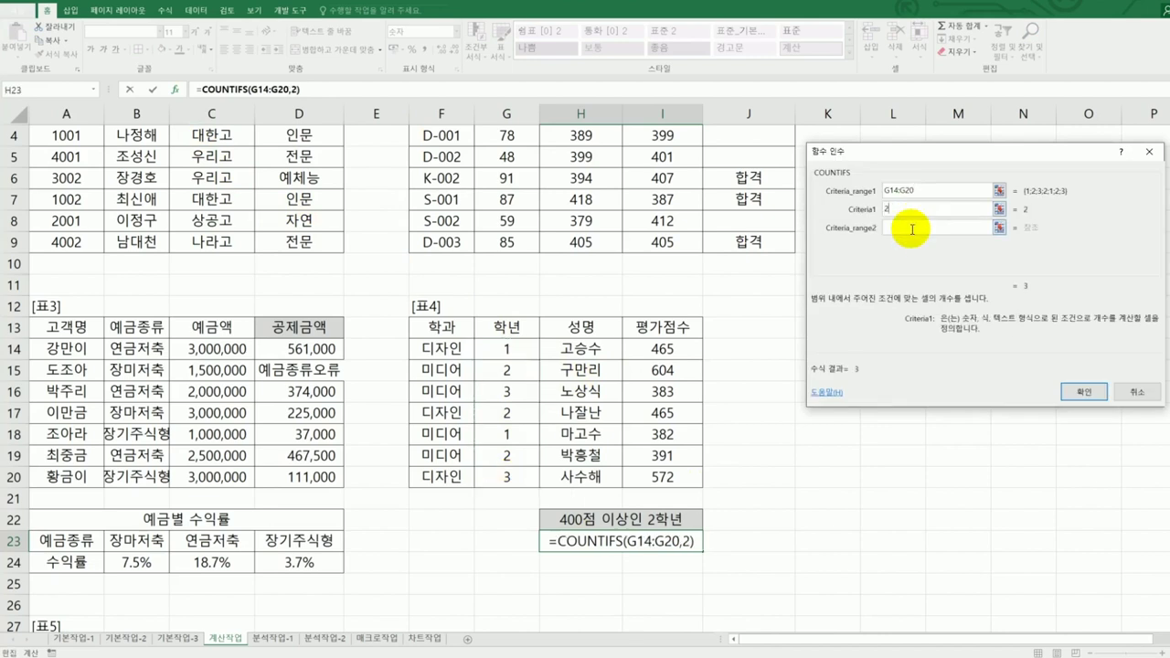
Set the second COUNTIFS condition to the 평가점수 range I14:I20 with criterion >=400, and confirm the function.
{"action": "left_click_drag", "start_coordinate": [669, 348], "coordinate": [670, 478]}
{"action": "left_click", "coordinate": [914, 245]}
{"action": "type", "text": ">=400"}
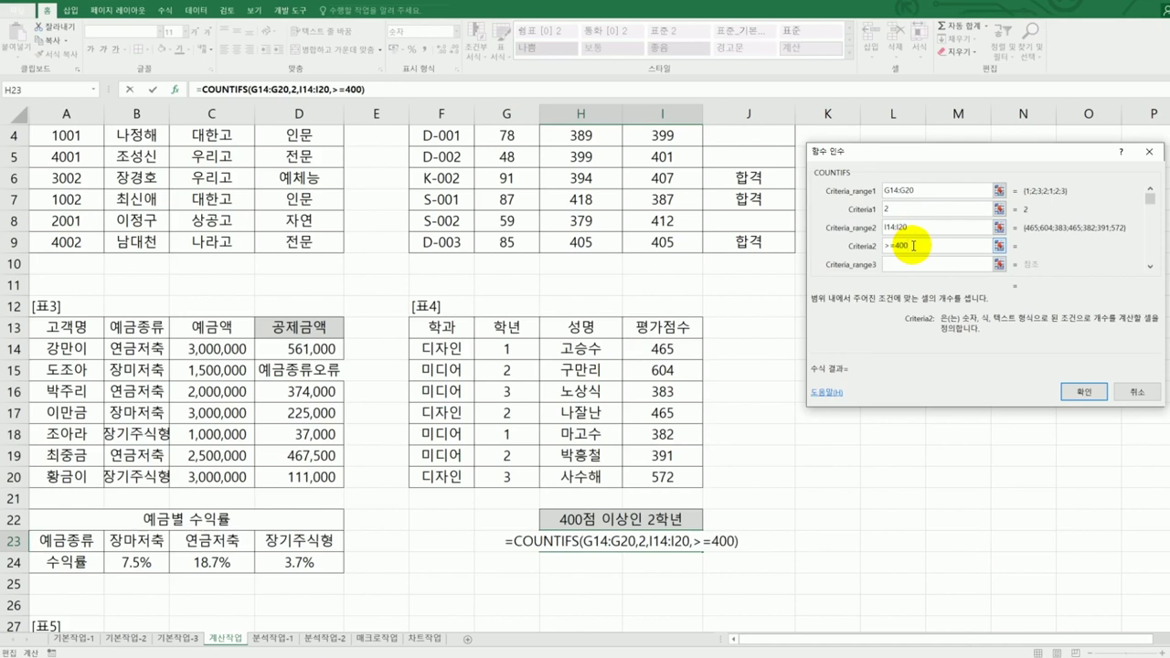
{"action": "left_click", "coordinate": [1083, 391]}
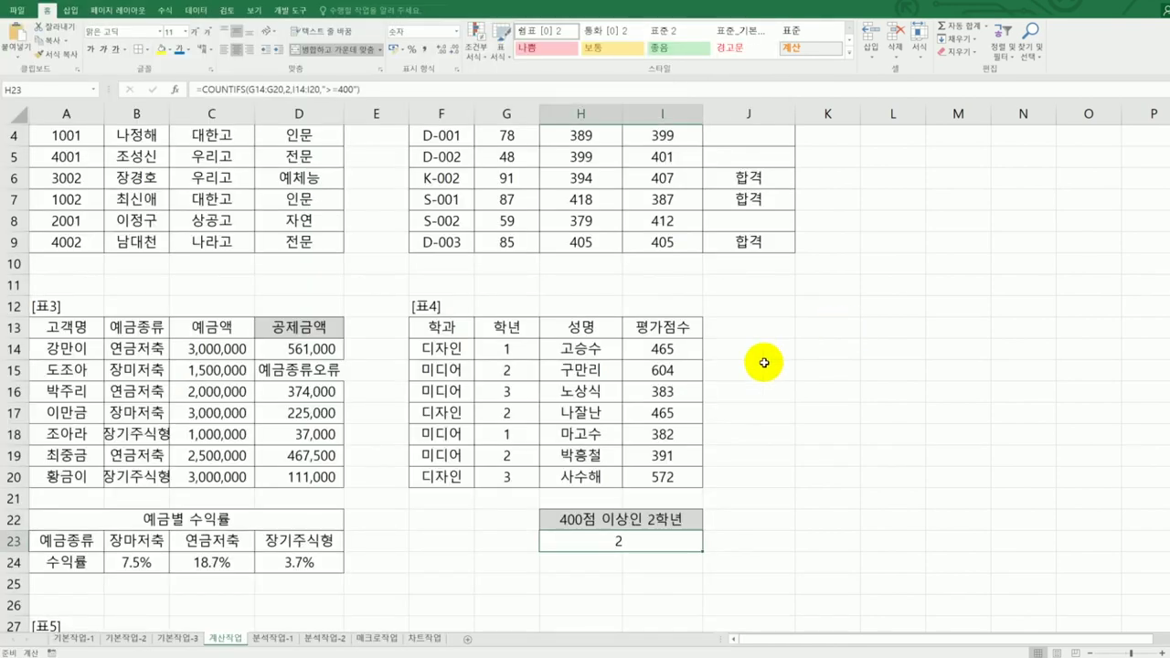
Append &"명" to the end of the COUNTIFS formula in H23.
{"action": "left_click", "coordinate": [412, 91]}
{"action": "type", "text": "&"}
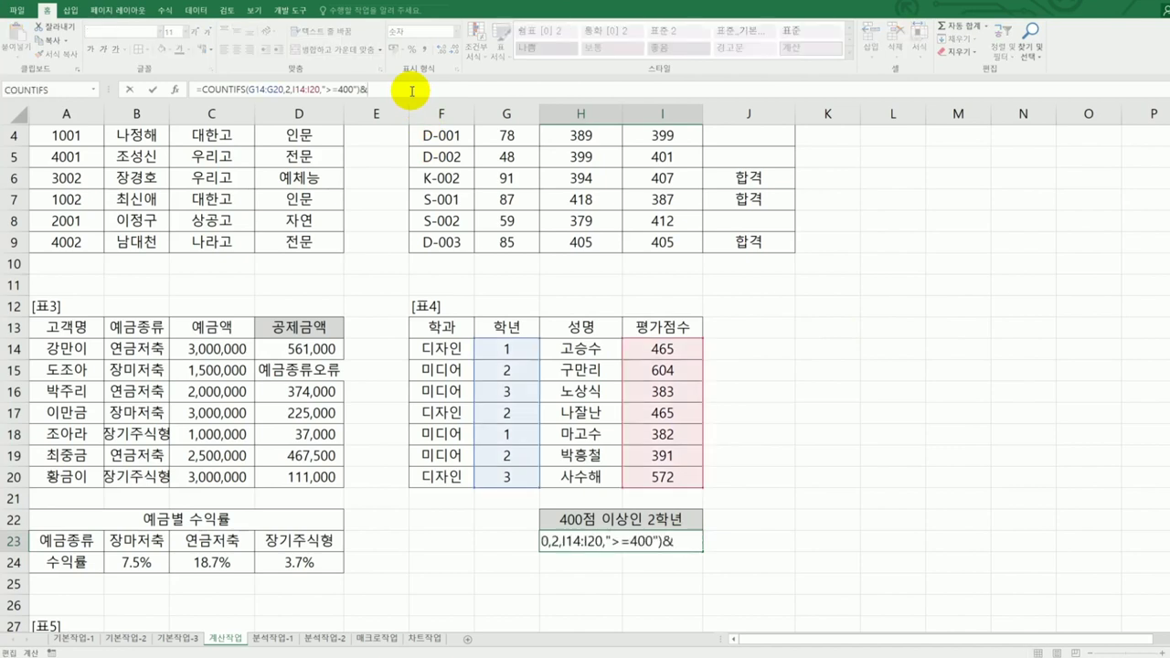
{"action": "type", "text": "\"ㅁㅕㅇ\""}
{"action": "key", "text": "Return"}
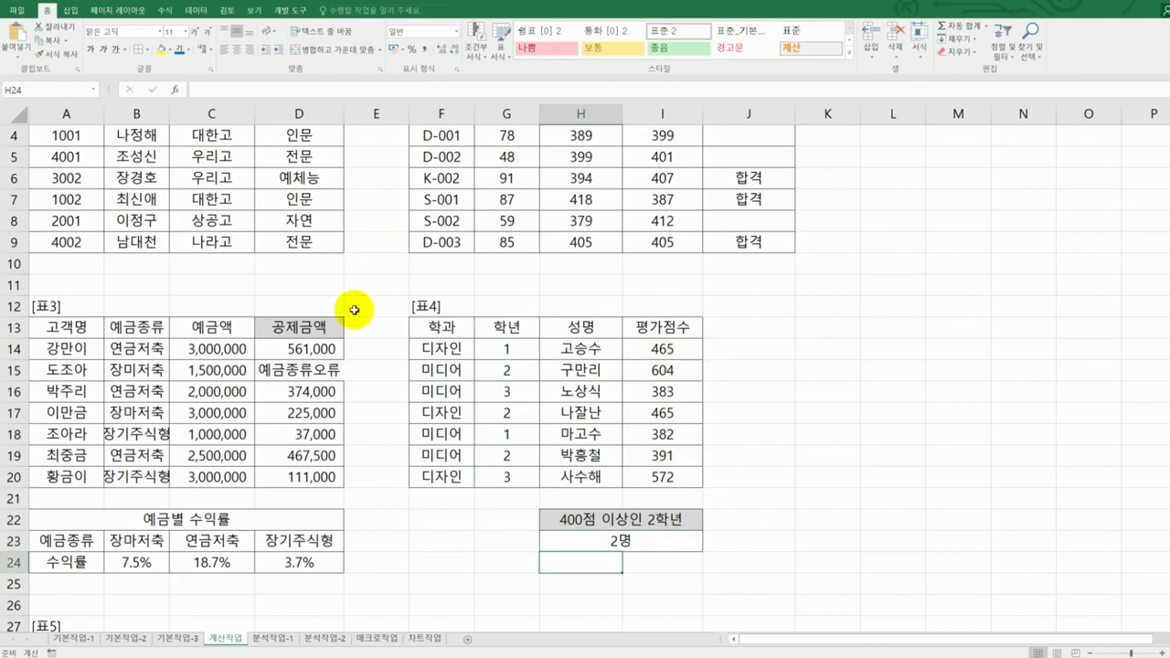
Autofit the width of column D, and review problem 05 for 표5 in the exam document.
{"action": "double_click", "coordinate": [343, 115]}
{"action": "scroll", "coordinate": [364, 398], "scroll_direction": "down", "scroll_amount": 4}
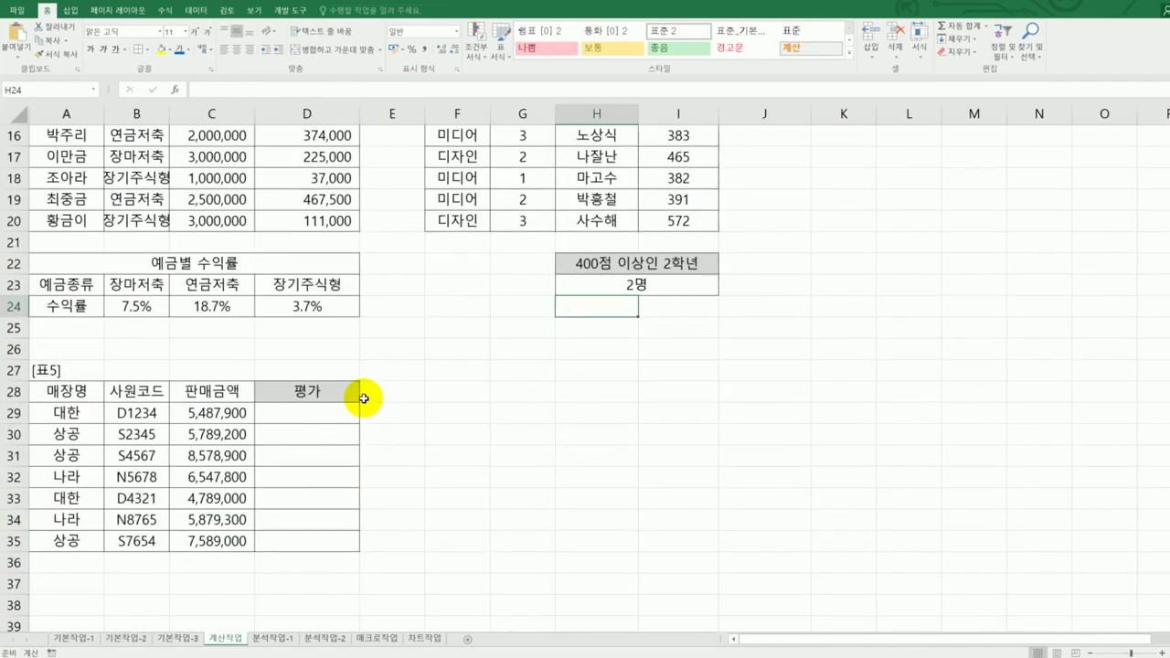
{"action": "left_click", "coordinate": [314, 421]}
{"action": "key", "text": "alt+Tab"}
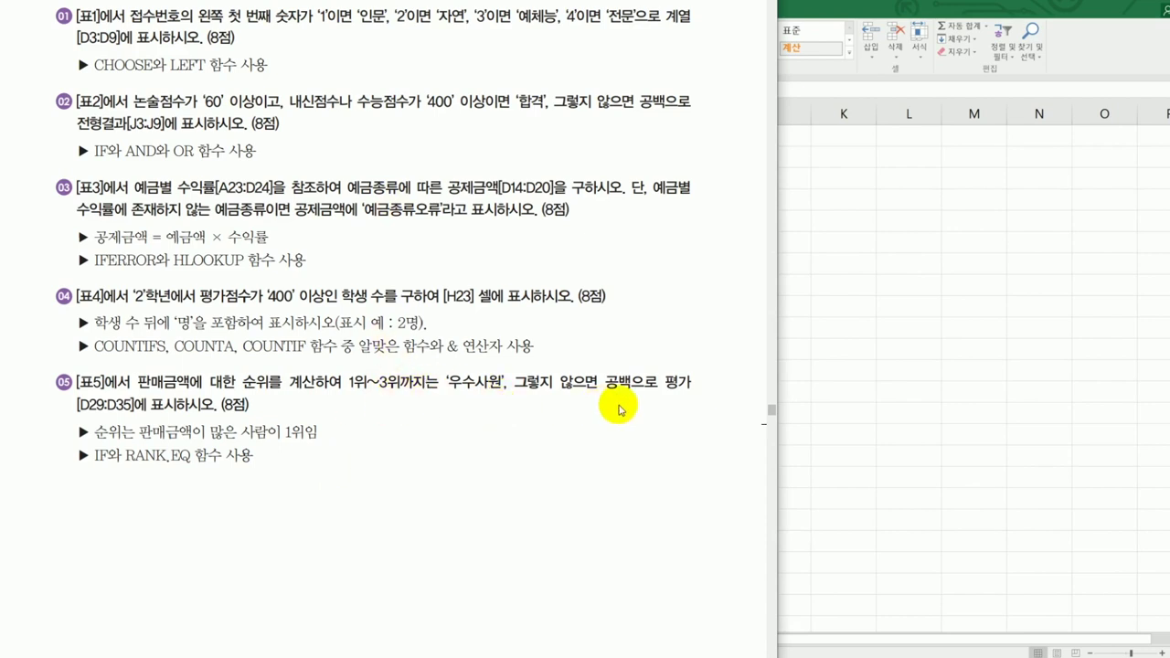
{"action": "left_click", "coordinate": [994, 436]}
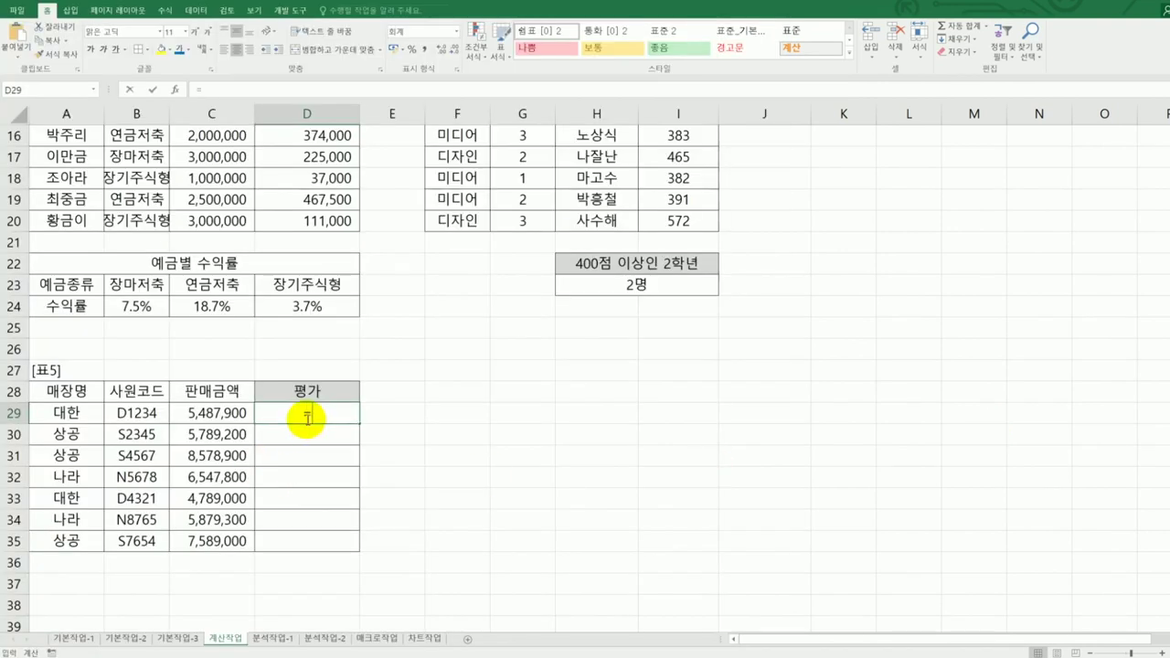
Start a RANK.EQ formula in D29, the first 평가 cell of 표5.
{"action": "type", "text": "=ㄱ"}
{"action": "key", "text": "BackSpace"}
{"action": "key", "text": "Hangul"}
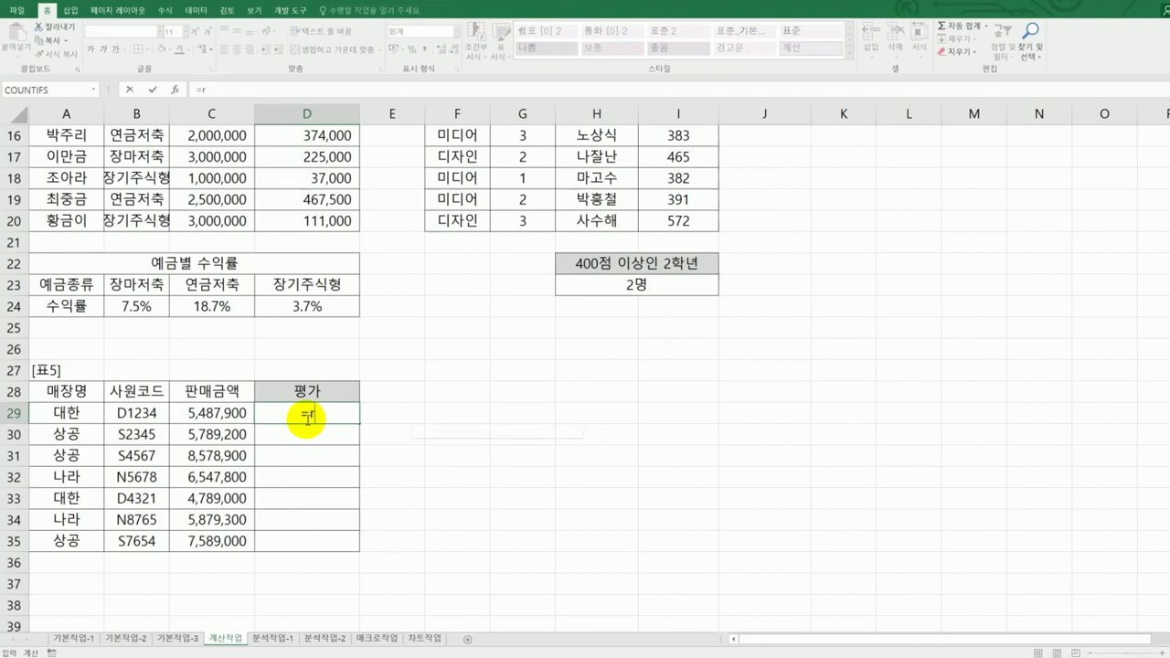
{"action": "type", "text": "ra"}
{"action": "left_click", "coordinate": [377, 492]}
{"action": "double_click", "coordinate": [377, 491]}
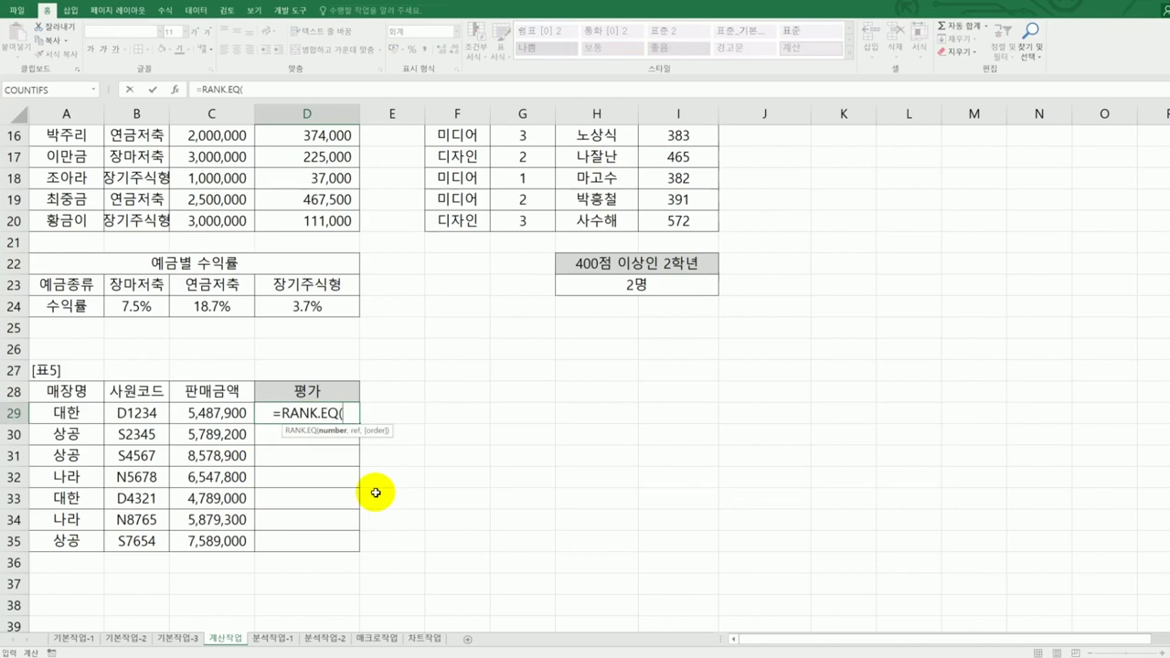
Rank C29 within the absolute range $C$29:$C$35 using descending order 0, and confirm the formula.
{"action": "left_click", "coordinate": [221, 412]}
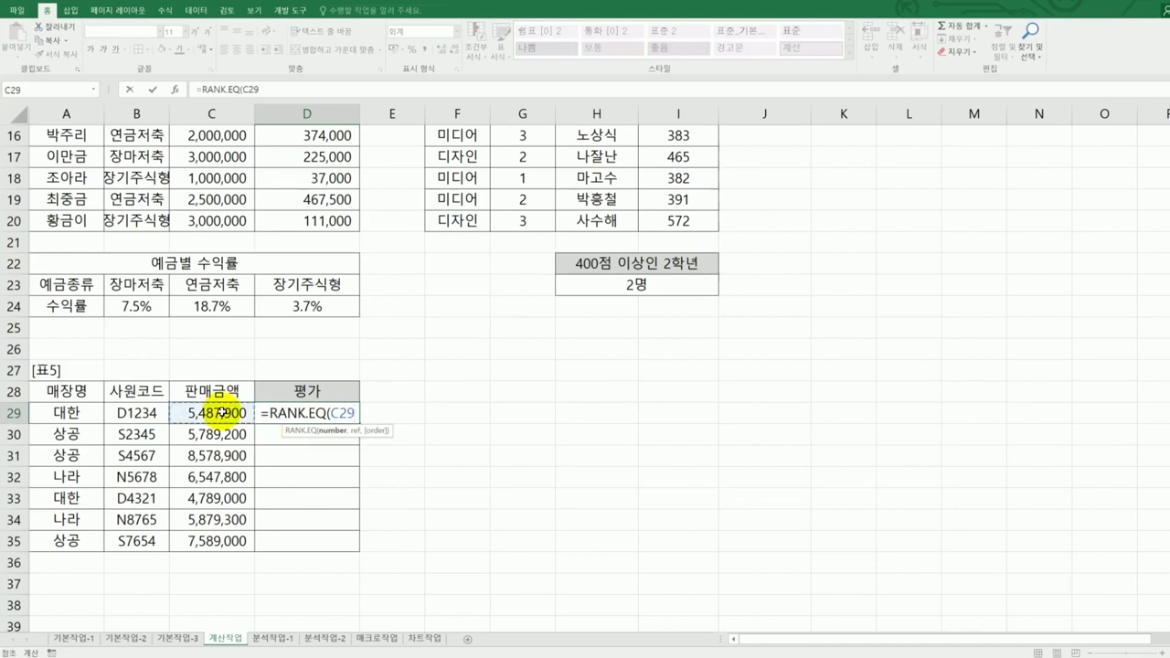
{"action": "type", "text": ","}
{"action": "left_click_drag", "start_coordinate": [221, 412], "coordinate": [221, 548]}
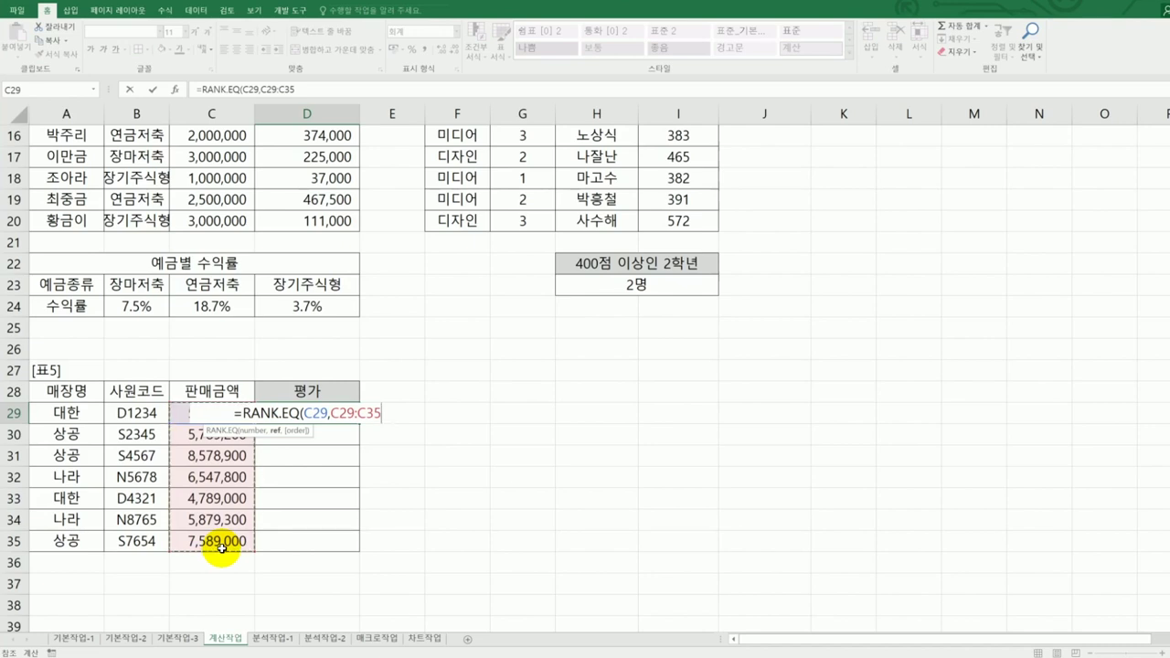
{"action": "key", "text": "F4"}
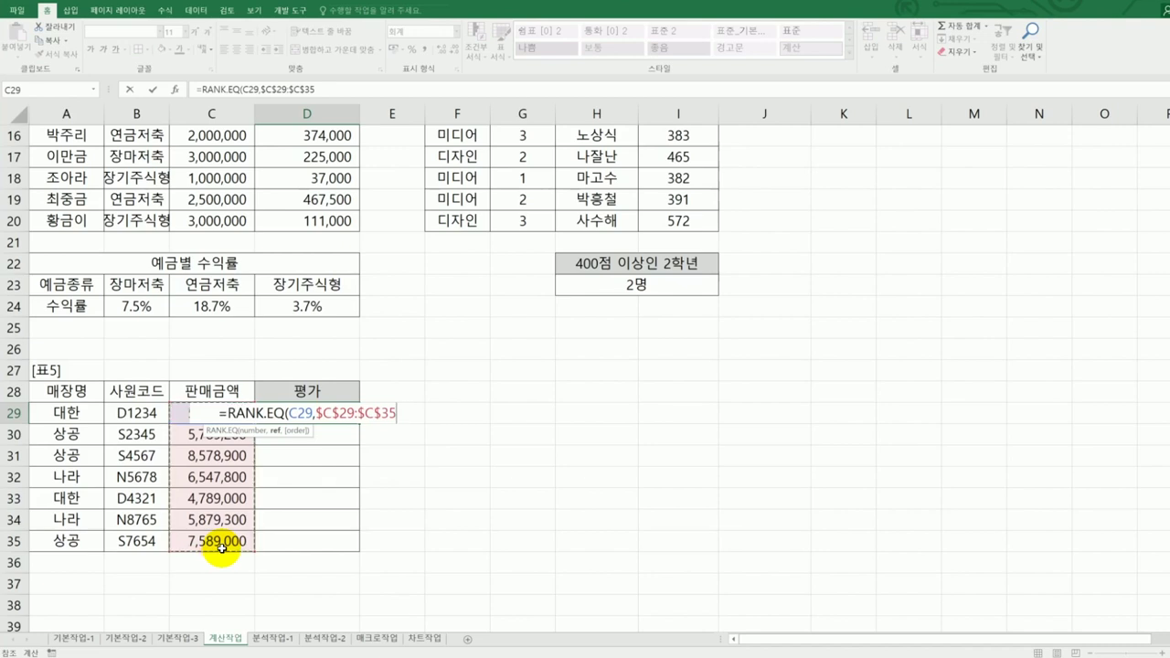
{"action": "type", "text": ","}
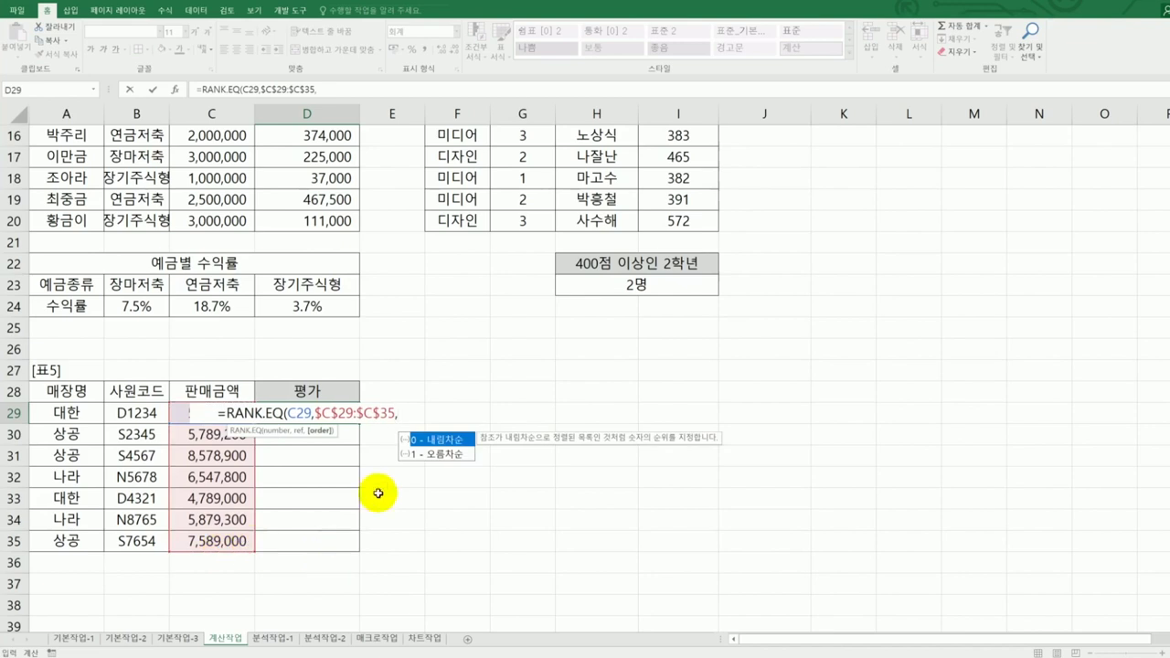
{"action": "double_click", "coordinate": [421, 441]}
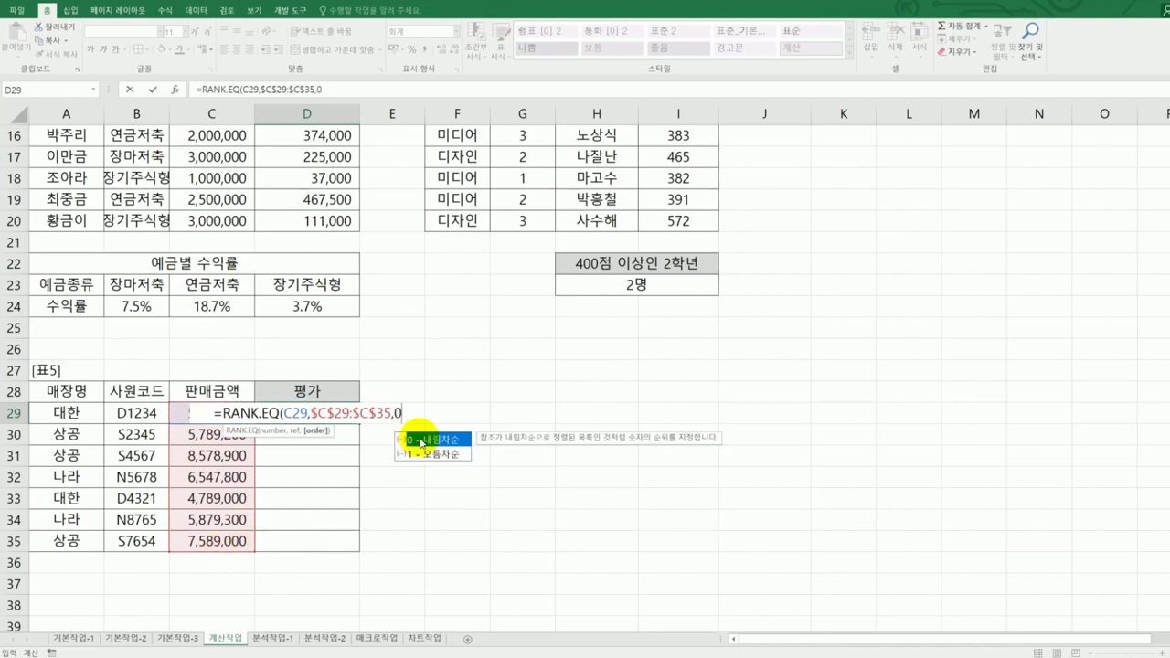
{"action": "type", "text": ")"}
{"action": "key", "text": "Return"}
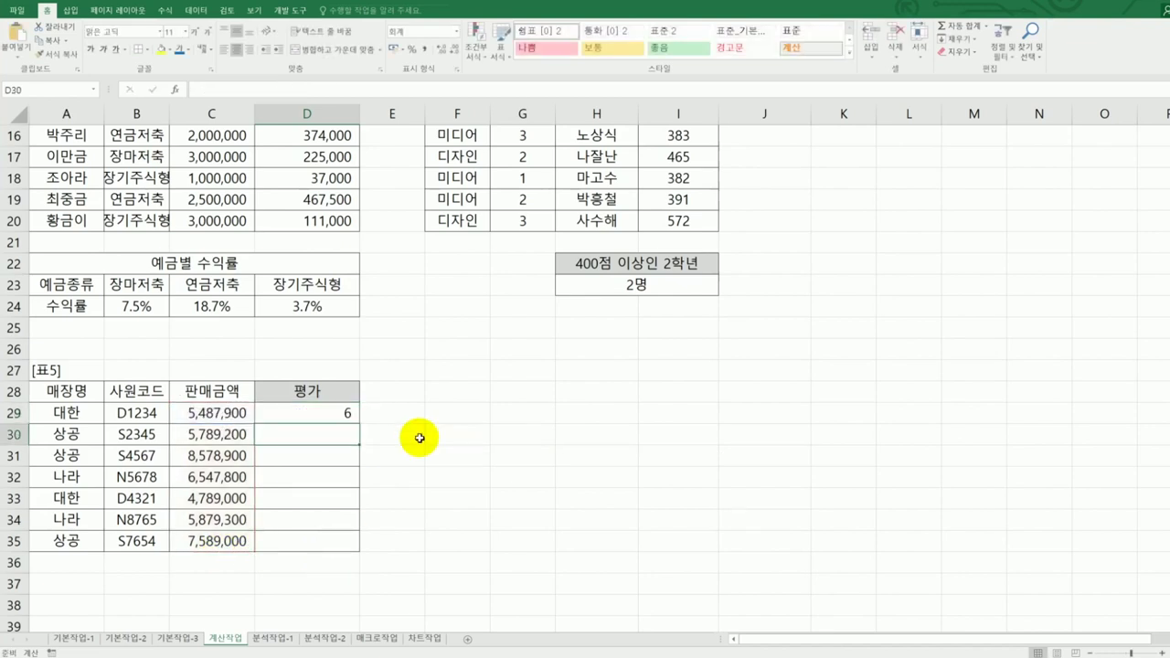
Fill the RANK.EQ formula from D29 down to D35, and check the ranks against problem 05.
{"action": "left_click", "coordinate": [327, 414]}
{"action": "left_click_drag", "start_coordinate": [359, 423], "coordinate": [353, 543]}
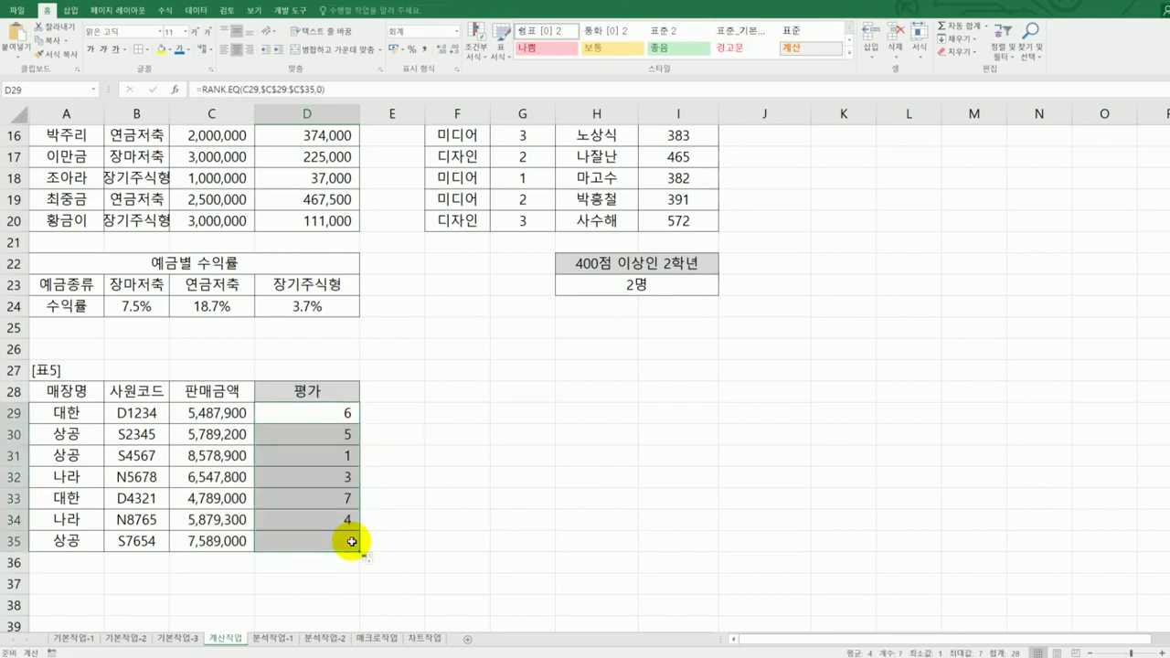
{"action": "left_click", "coordinate": [327, 452]}
{"action": "left_click", "coordinate": [344, 541]}
{"action": "left_click", "coordinate": [339, 478]}
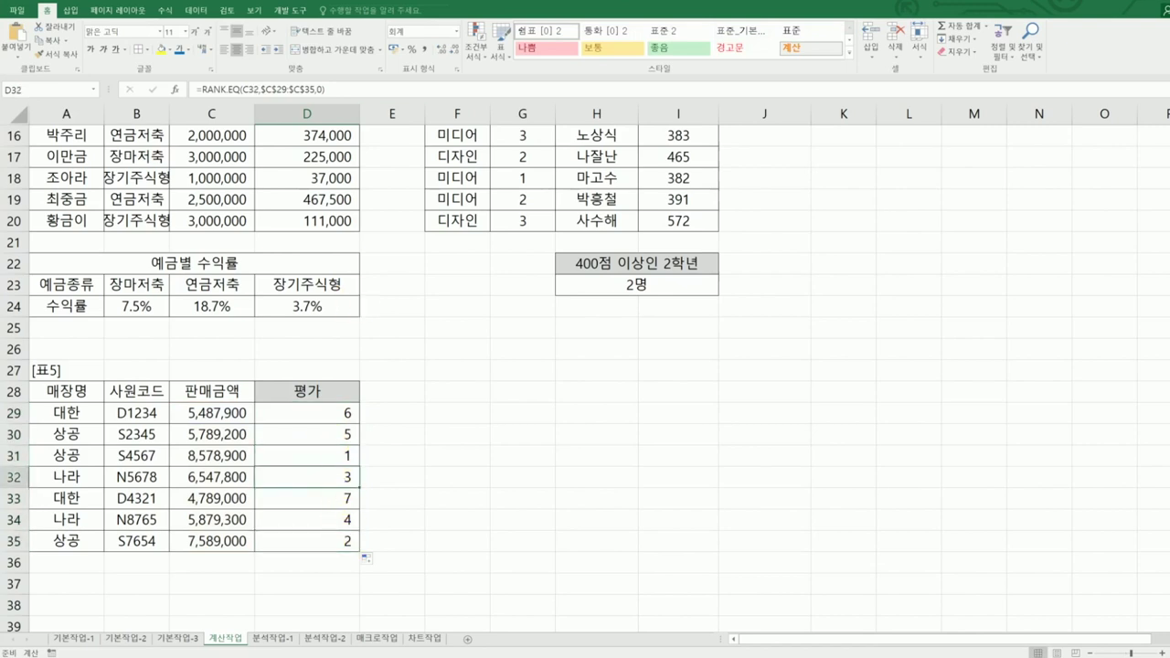
{"action": "key", "text": "alt+Tab"}
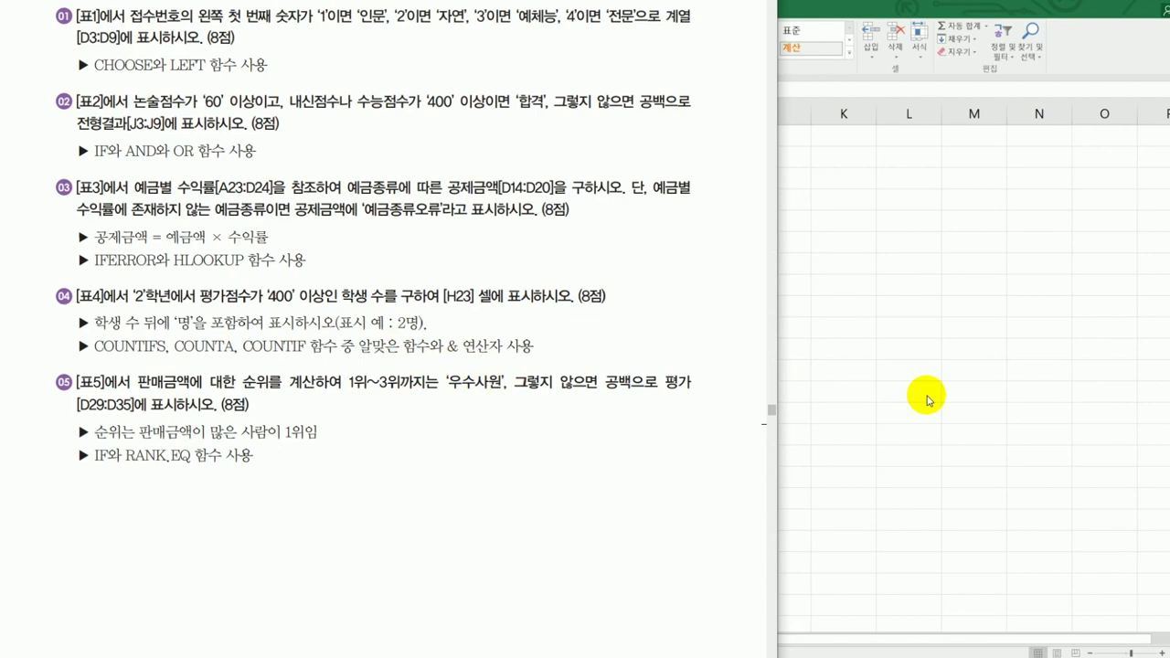
{"action": "key", "text": "alt+Tab"}
Wrap D29's RANK.EQ formula in an IF function and add a <= comparison after it.
{"action": "left_click", "coordinate": [346, 413]}
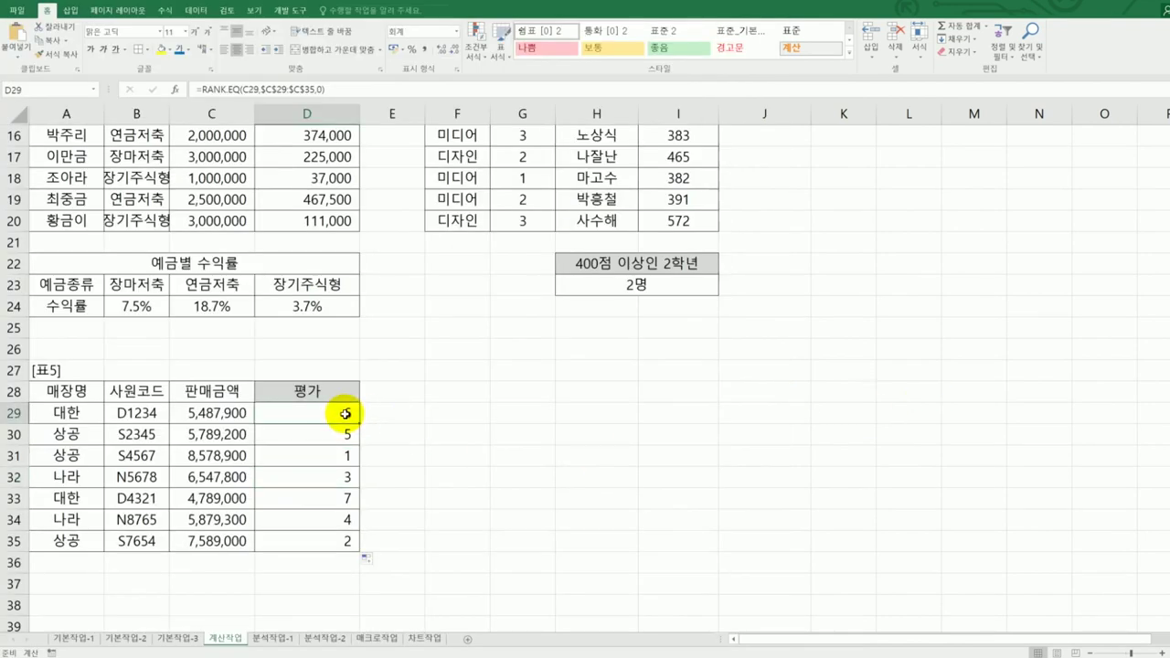
{"action": "left_click", "coordinate": [200, 88]}
{"action": "type", "text": "if("}
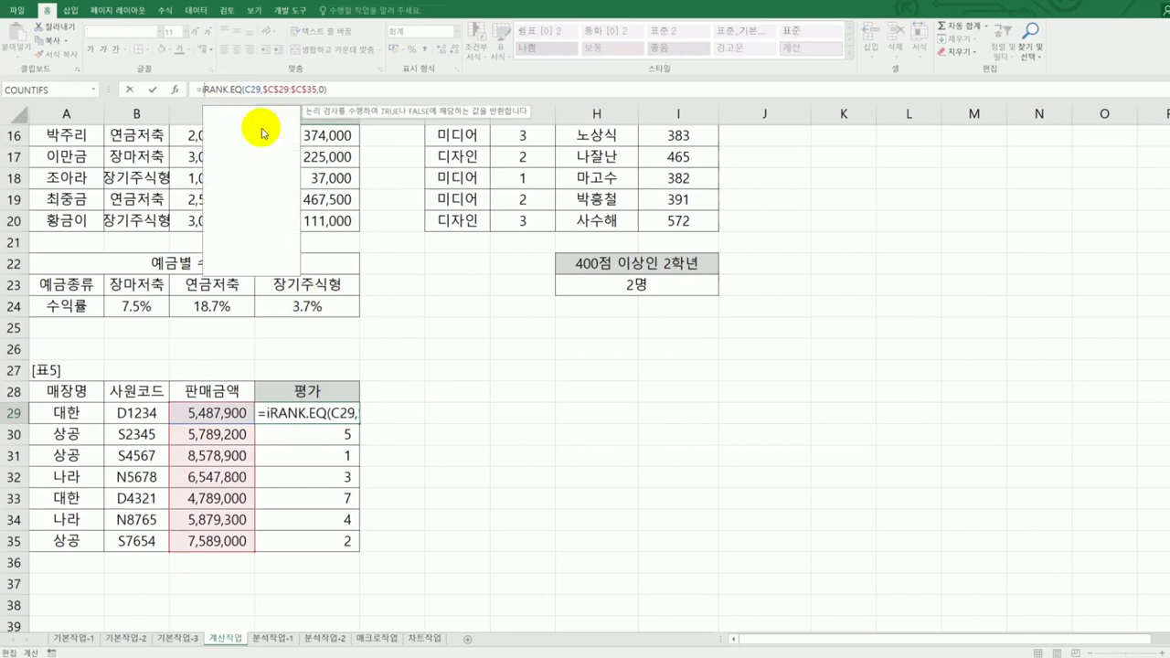
{"action": "left_click", "coordinate": [366, 91]}
{"action": "type", "text": "<="}
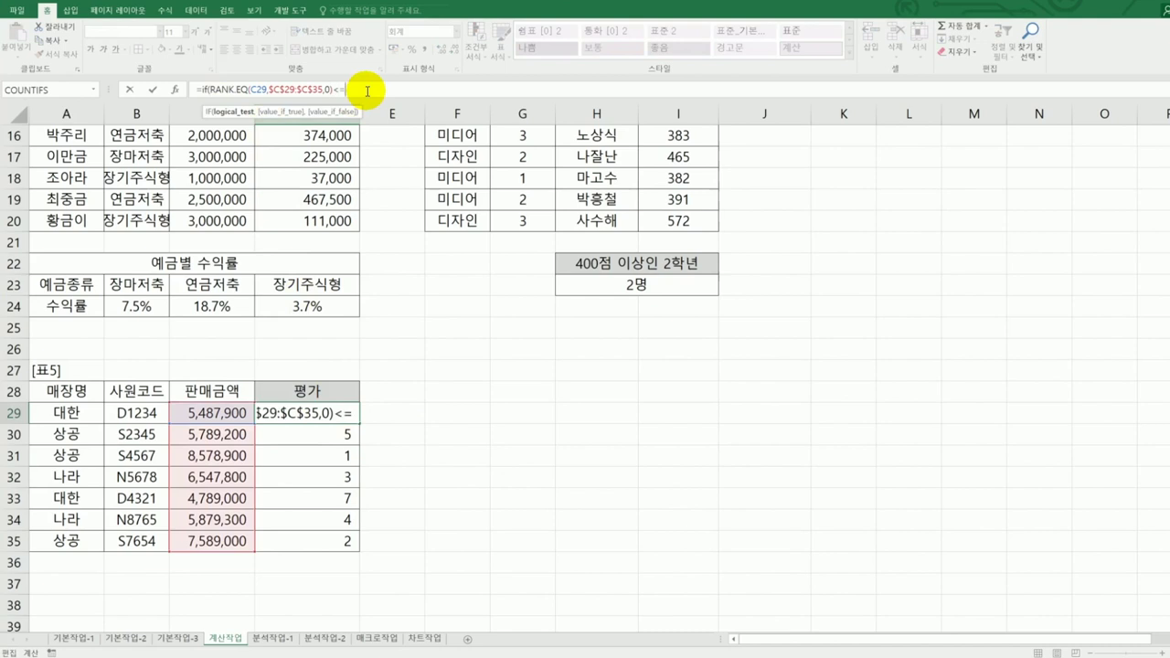
Complete D29's IF with limit 3, "우수사원" if true and "" otherwise, and fill the formula down to D35.
{"action": "type", "text": "3,\"우"}
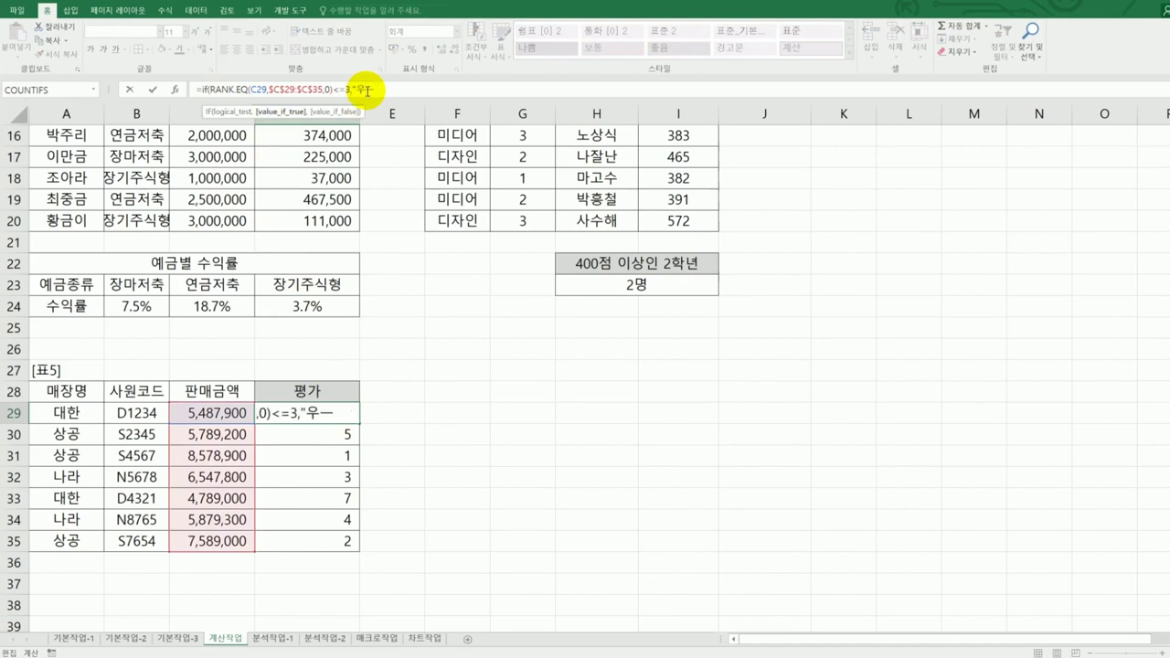
{"action": "type", "text": "ㅅ수사원"}
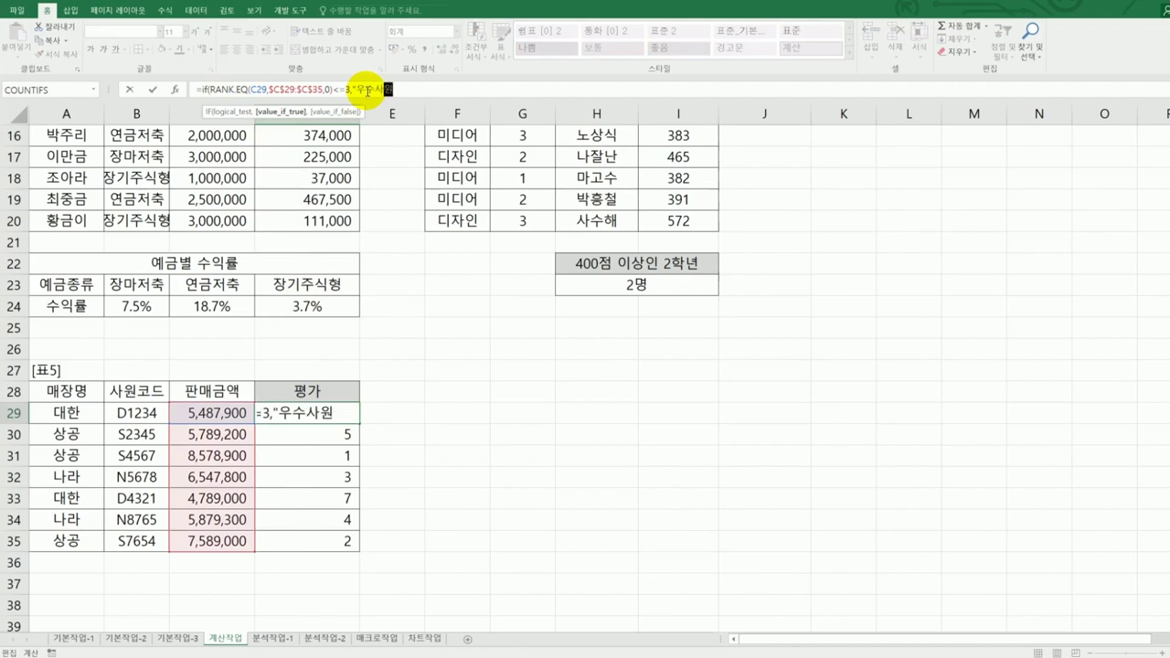
{"action": "type", "text": "\",\"\""}
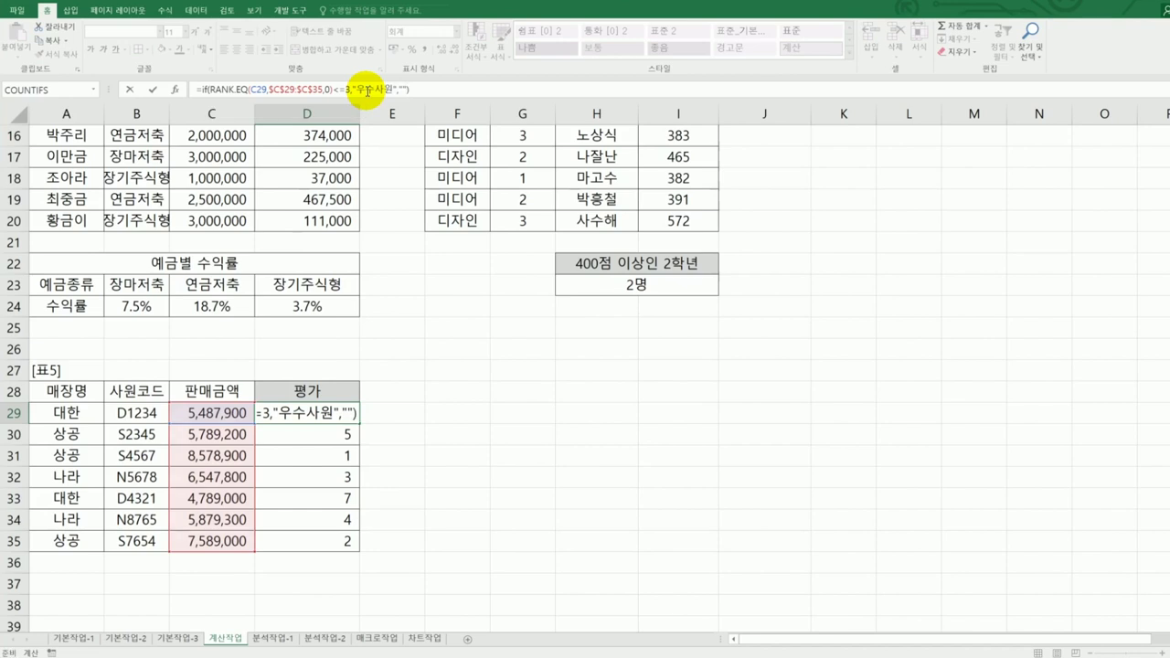
{"action": "key", "text": "Return"}
{"action": "left_click", "coordinate": [339, 411]}
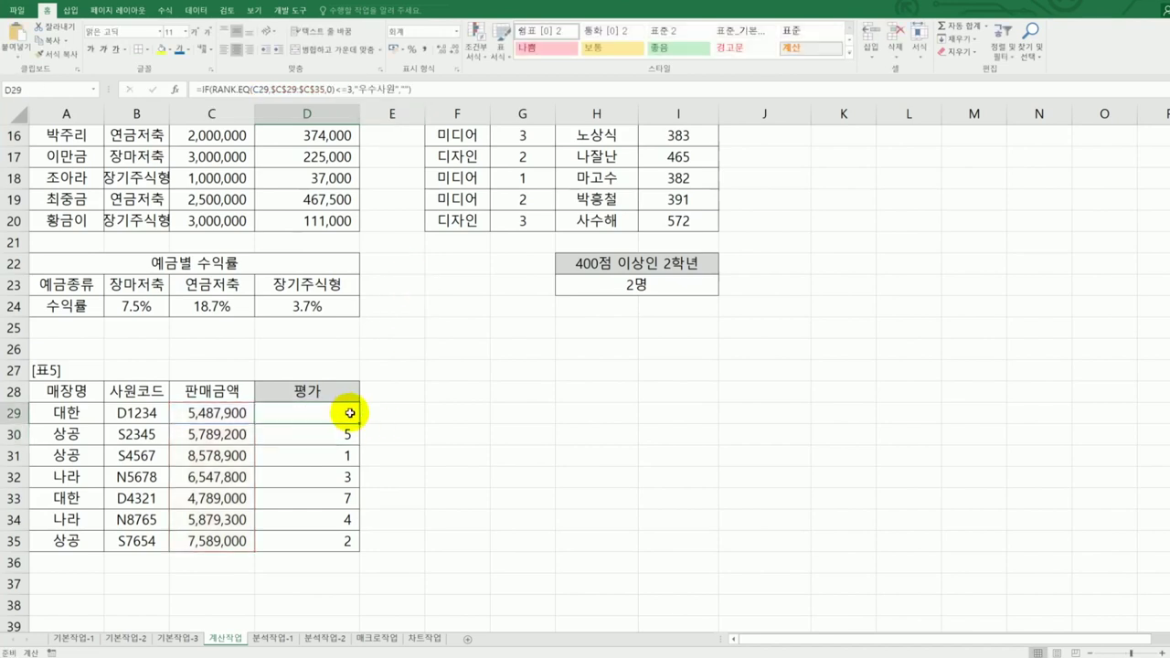
{"action": "left_click_drag", "start_coordinate": [359, 423], "coordinate": [358, 543]}
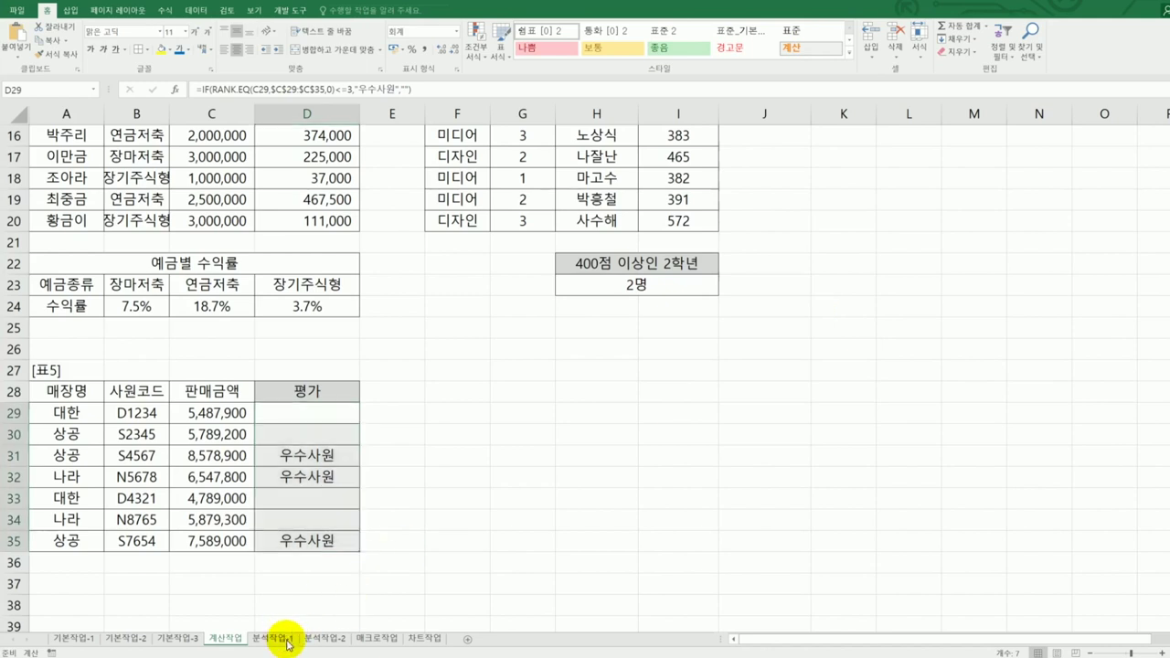
On the 분석작업-1 sheet, name cell C13 as 환율.
{"action": "left_click", "coordinate": [285, 638]}
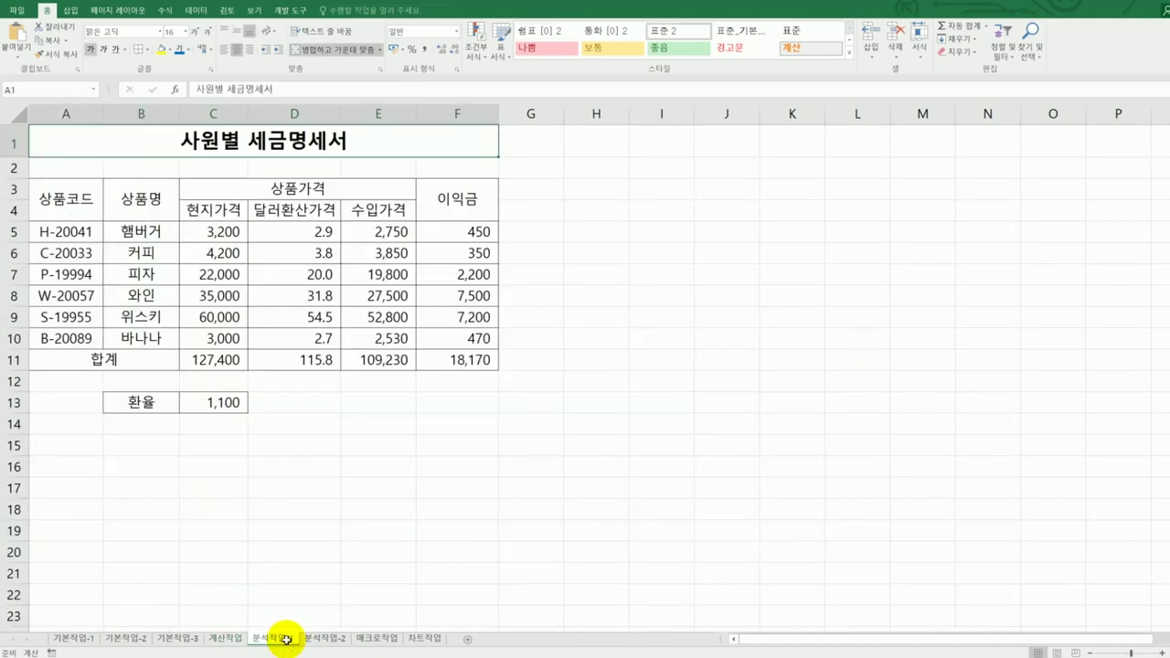
{"action": "left_click", "coordinate": [228, 410]}
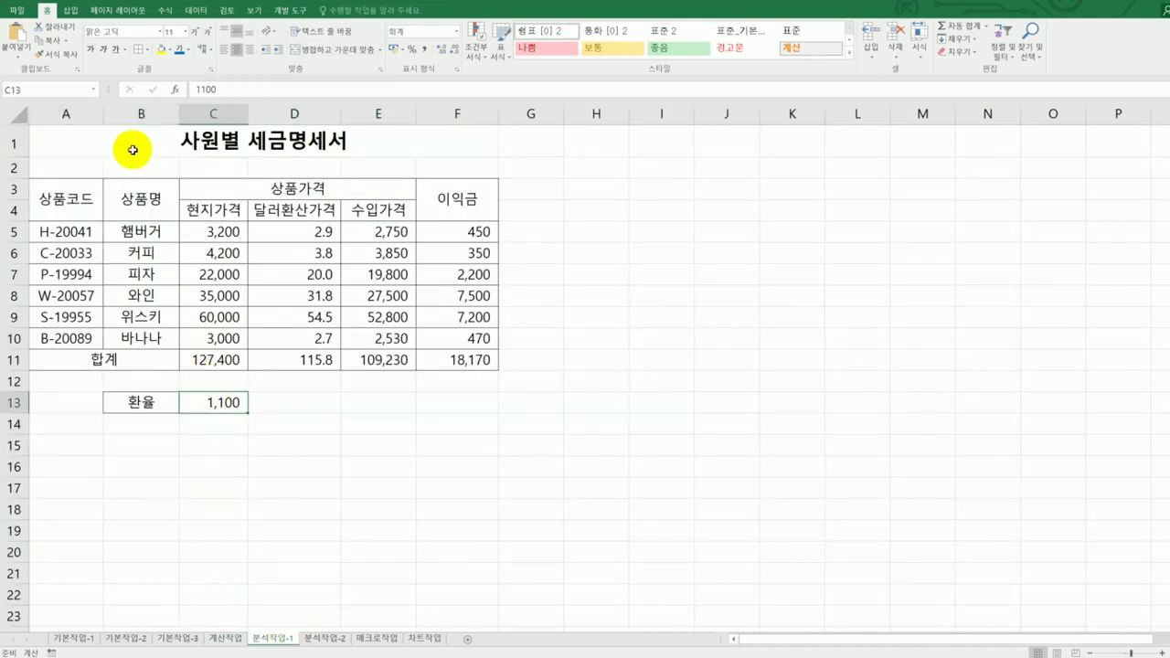
{"action": "left_click", "coordinate": [53, 92]}
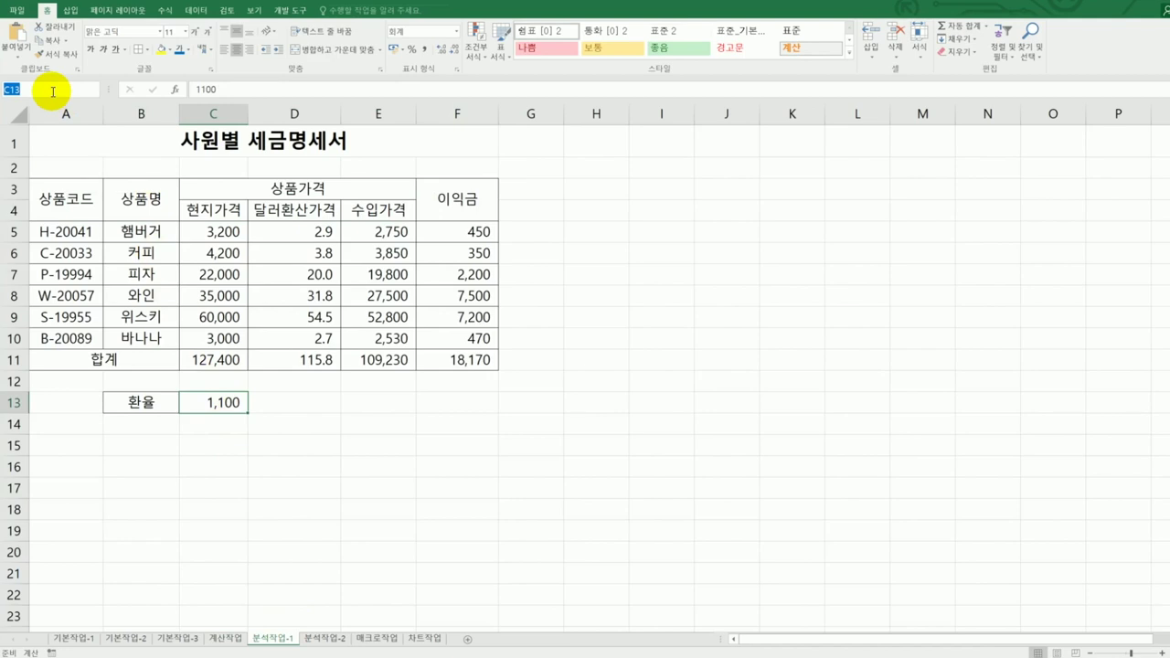
{"action": "type", "text": "환율"}
{"action": "key", "text": "Return"}
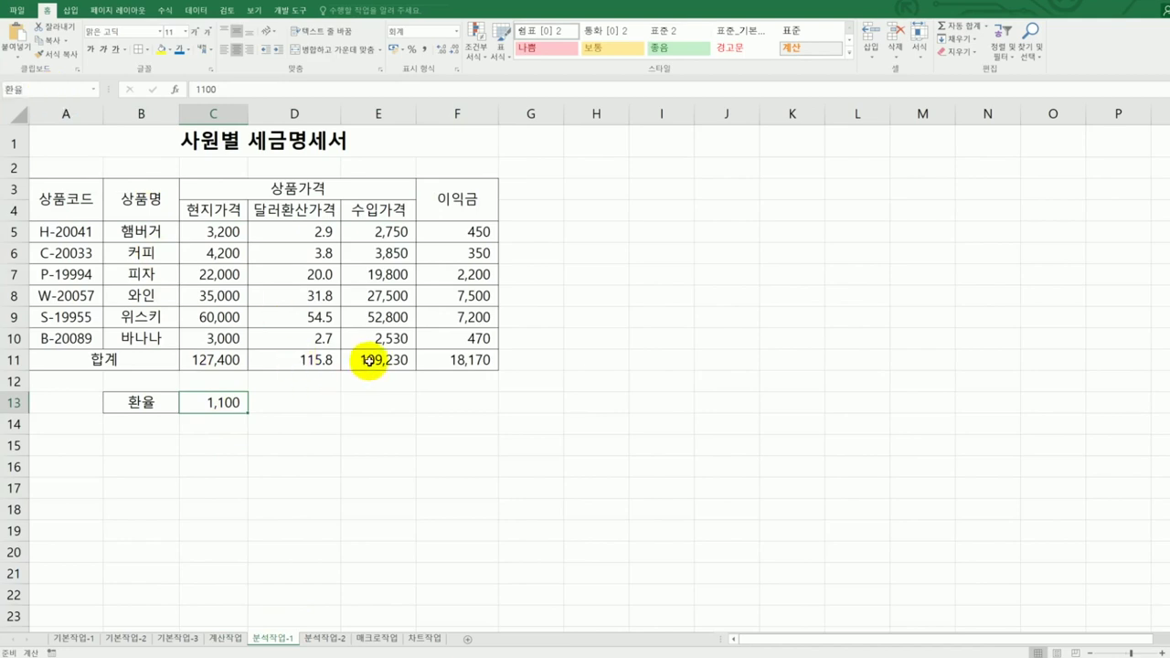
Name cell F11, the 이익금 total, as 이익금합계.
{"action": "left_click", "coordinate": [463, 362]}
{"action": "left_click", "coordinate": [40, 91]}
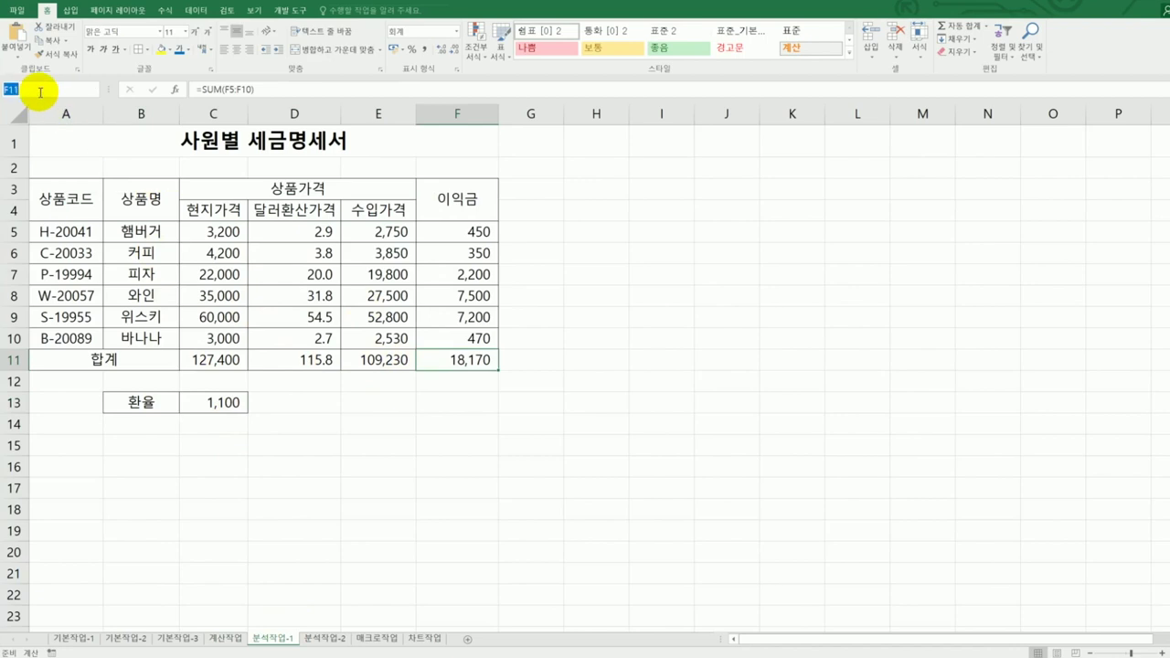
{"action": "type", "text": "이익금합계"}
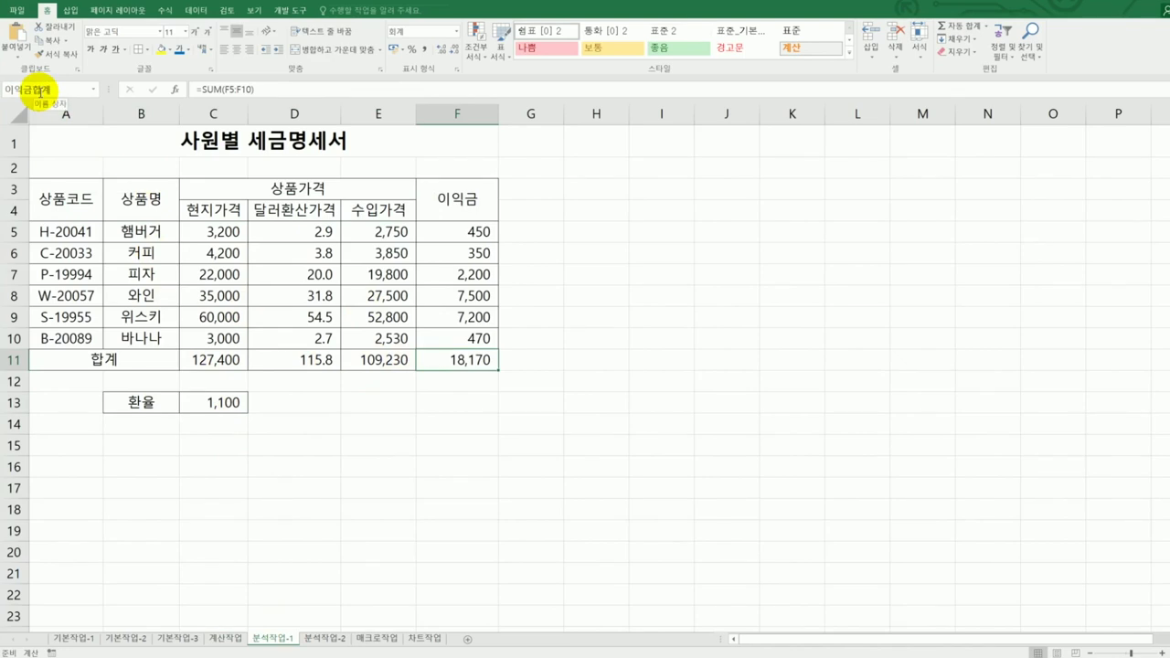
{"action": "key", "text": "Return"}
Open the Scenario Manager with C13 selected and start adding a new scenario.
{"action": "left_click", "coordinate": [202, 406]}
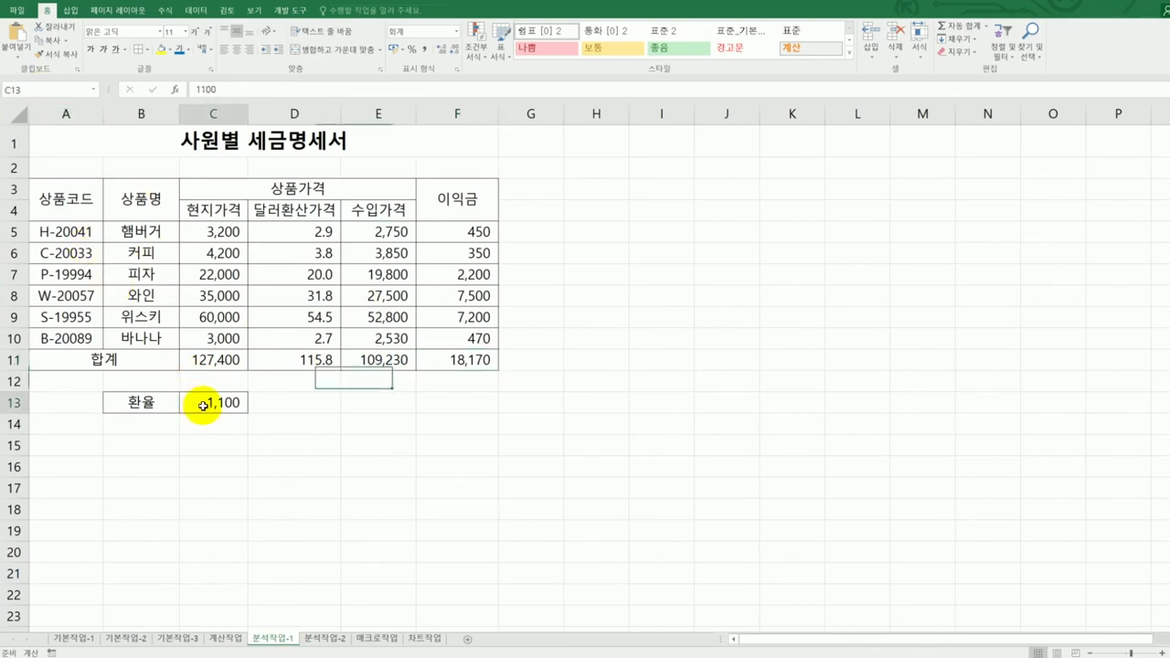
{"action": "left_click", "coordinate": [199, 11]}
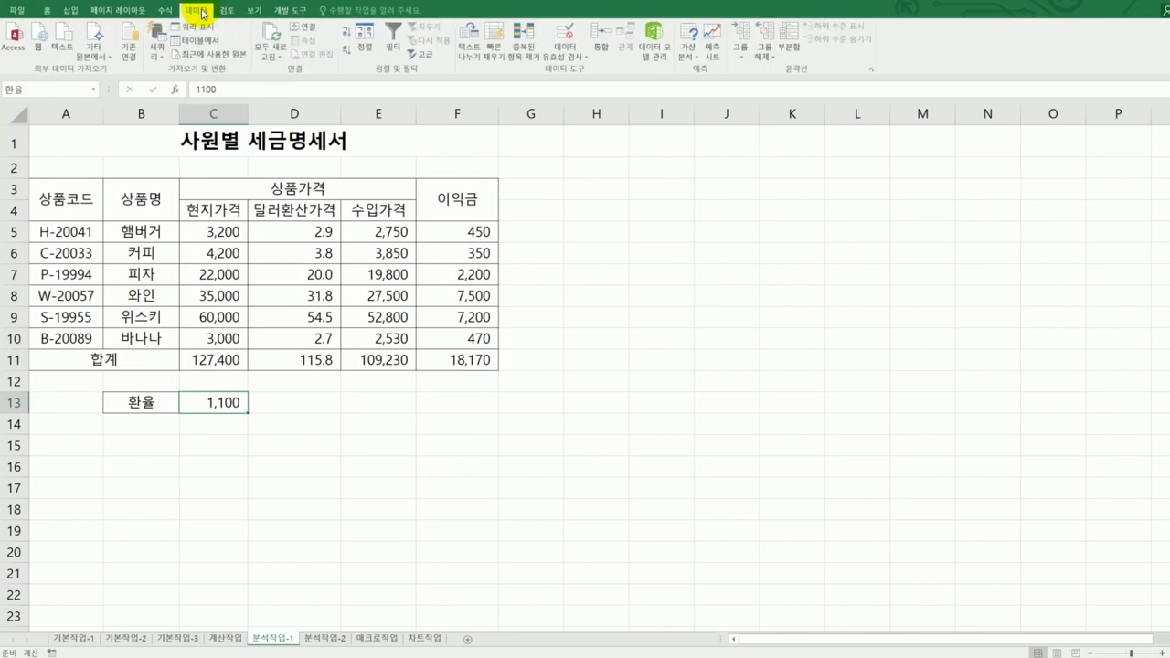
{"action": "left_click", "coordinate": [692, 60]}
{"action": "left_click", "coordinate": [695, 73]}
{"action": "left_click_drag", "start_coordinate": [940, 149], "coordinate": [827, 192]}
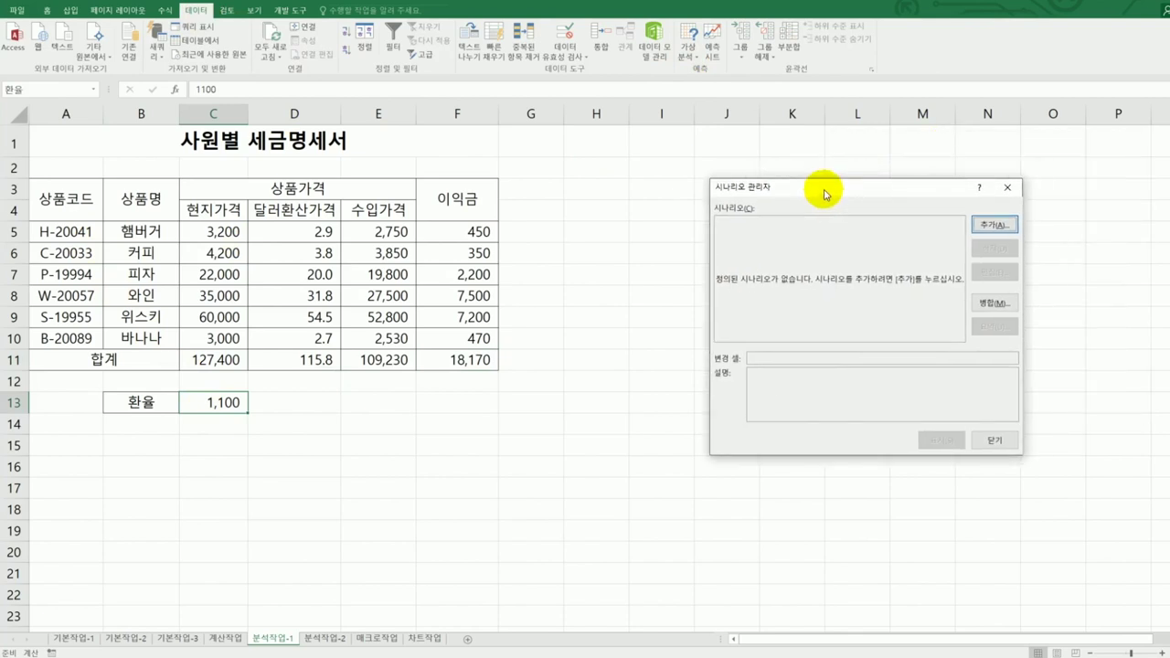
{"action": "left_click", "coordinate": [998, 225]}
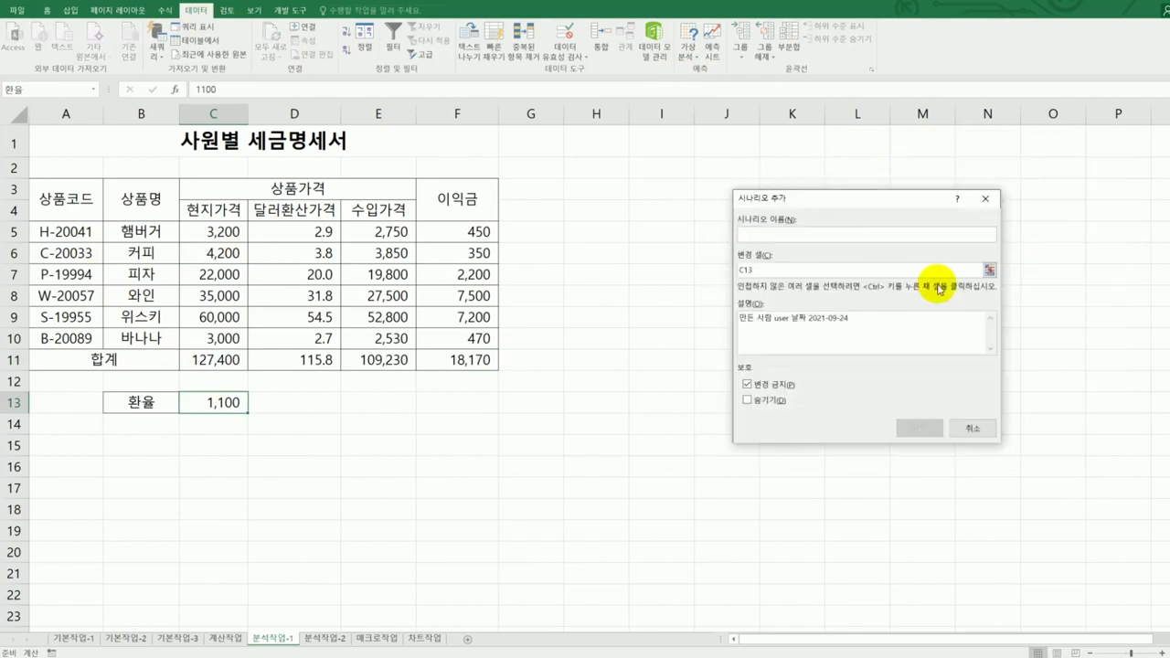
Clear the new scenario's description and name the scenario 환율인상.
{"action": "left_click_drag", "start_coordinate": [904, 317], "coordinate": [629, 320]}
{"action": "key", "text": "Delete"}
{"action": "left_click", "coordinate": [792, 232]}
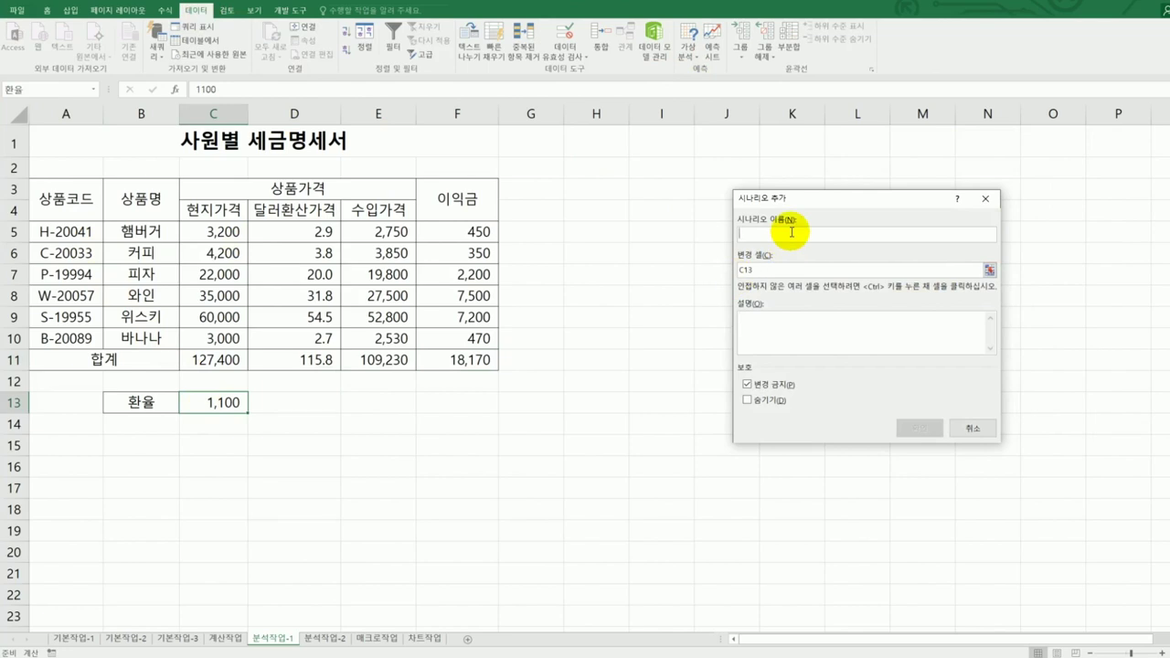
{"action": "type", "text": "환율"}
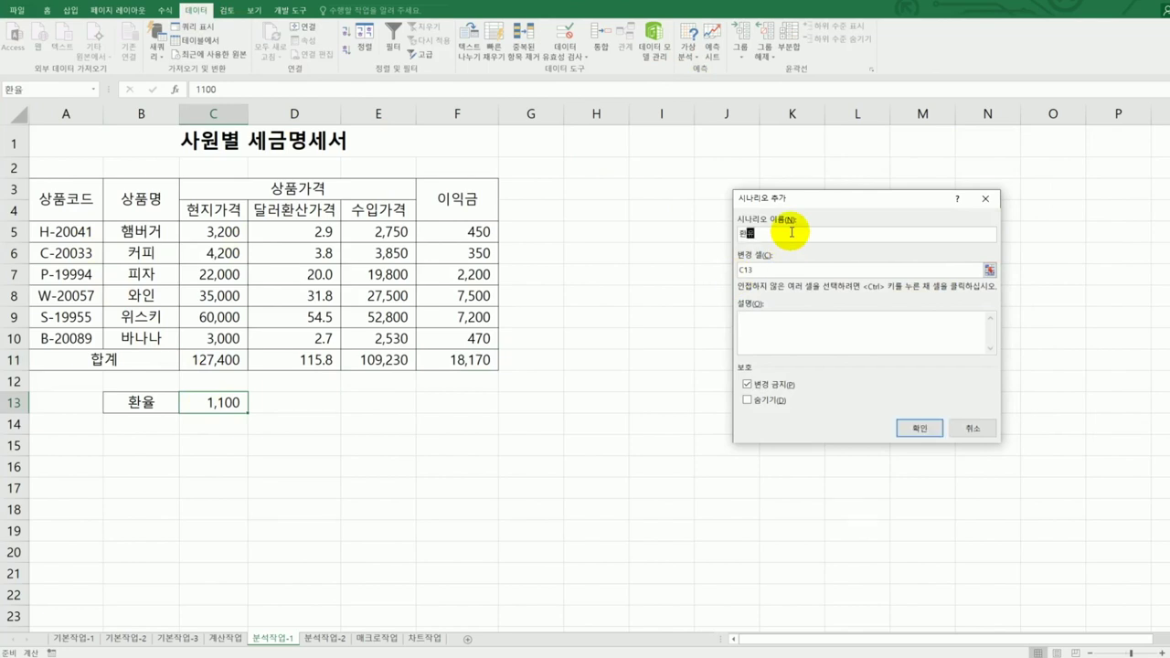
{"action": "type", "text": "인ㅅㅏㅇ"}
{"action": "left_click", "coordinate": [774, 270]}
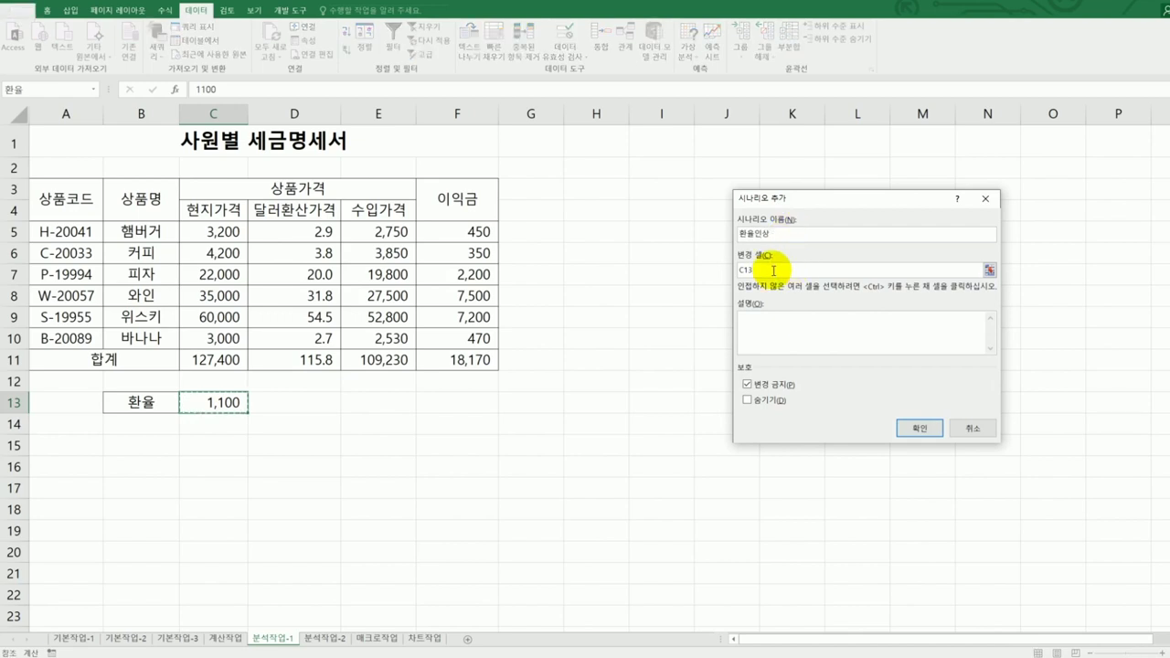
Set the 환율인상 scenario's 환율 value to 1200 and start adding another scenario.
{"action": "left_click", "coordinate": [929, 435]}
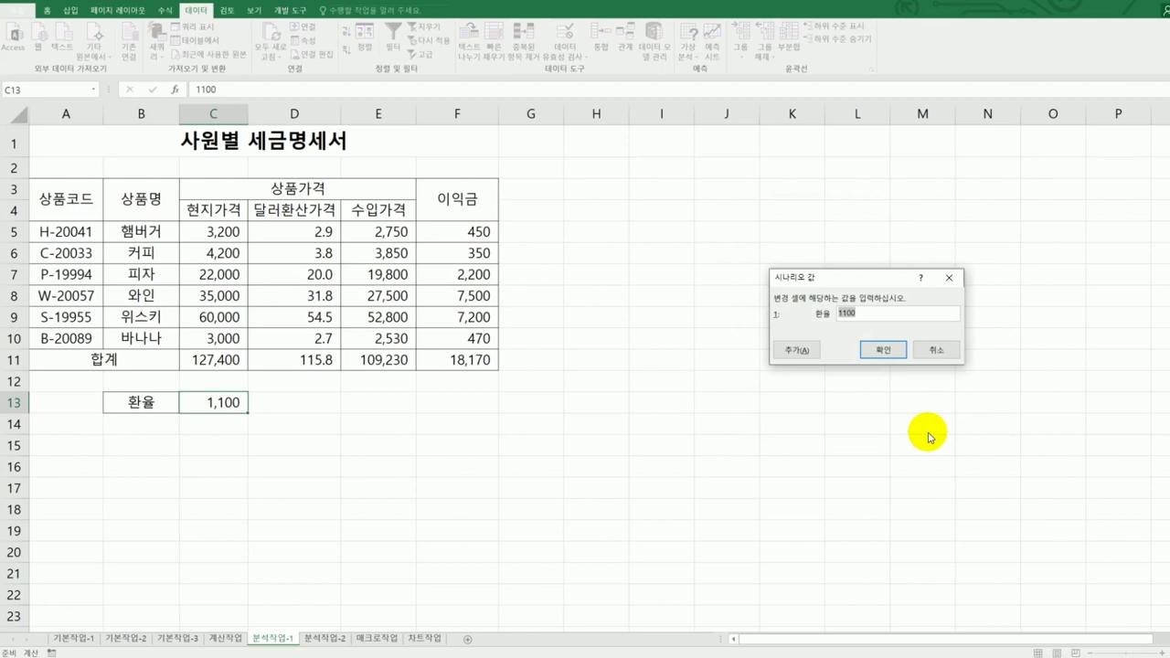
{"action": "type", "text": "1200"}
{"action": "left_click", "coordinate": [798, 350]}
Add a scenario named 환율인하 for cell C13 with an empty description and a 환율 value of 1000.
{"action": "left_click_drag", "start_coordinate": [869, 316], "coordinate": [723, 296]}
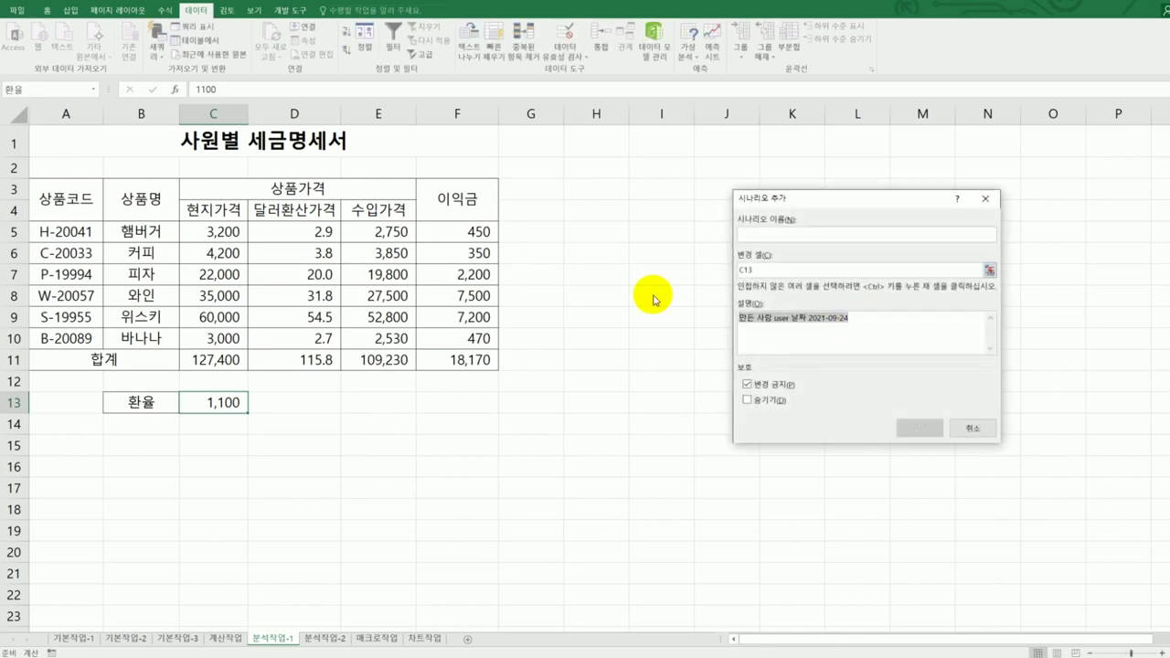
{"action": "key", "text": "Delete"}
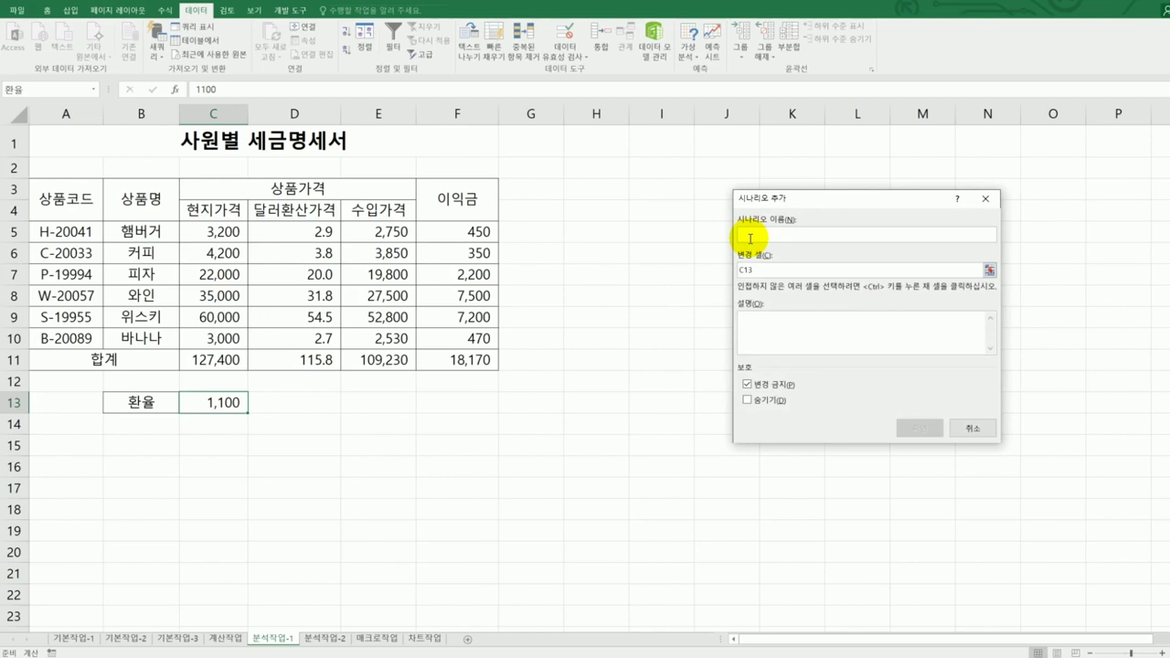
{"action": "left_click", "coordinate": [750, 236]}
{"action": "type", "text": "환율인하"}
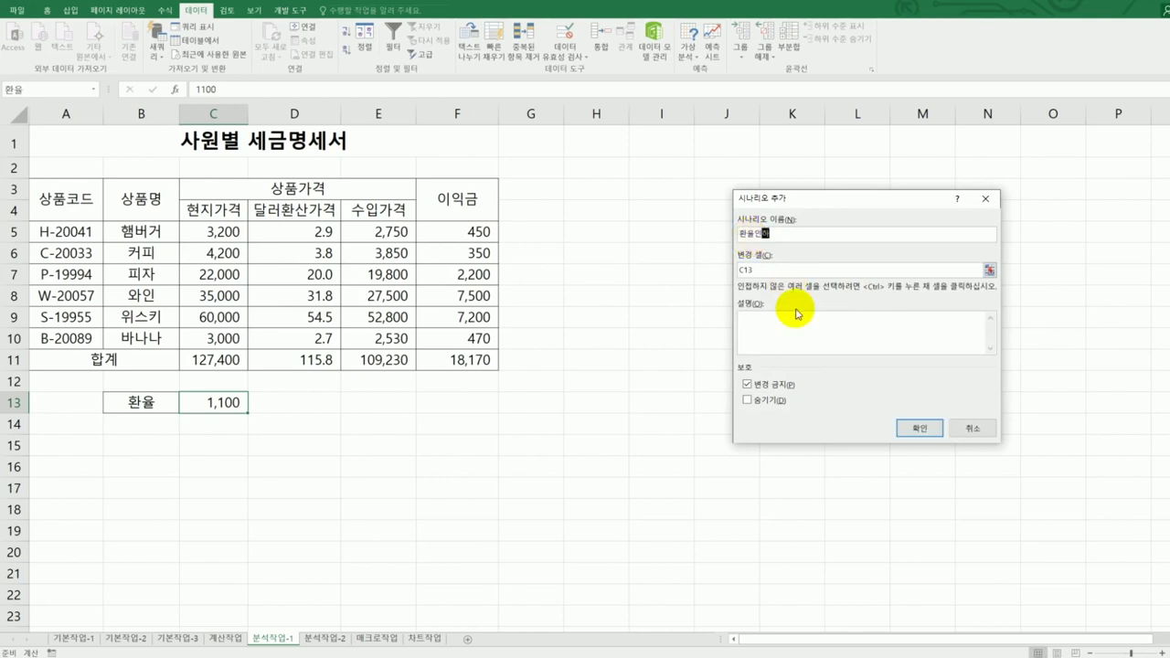
{"action": "left_click", "coordinate": [918, 428]}
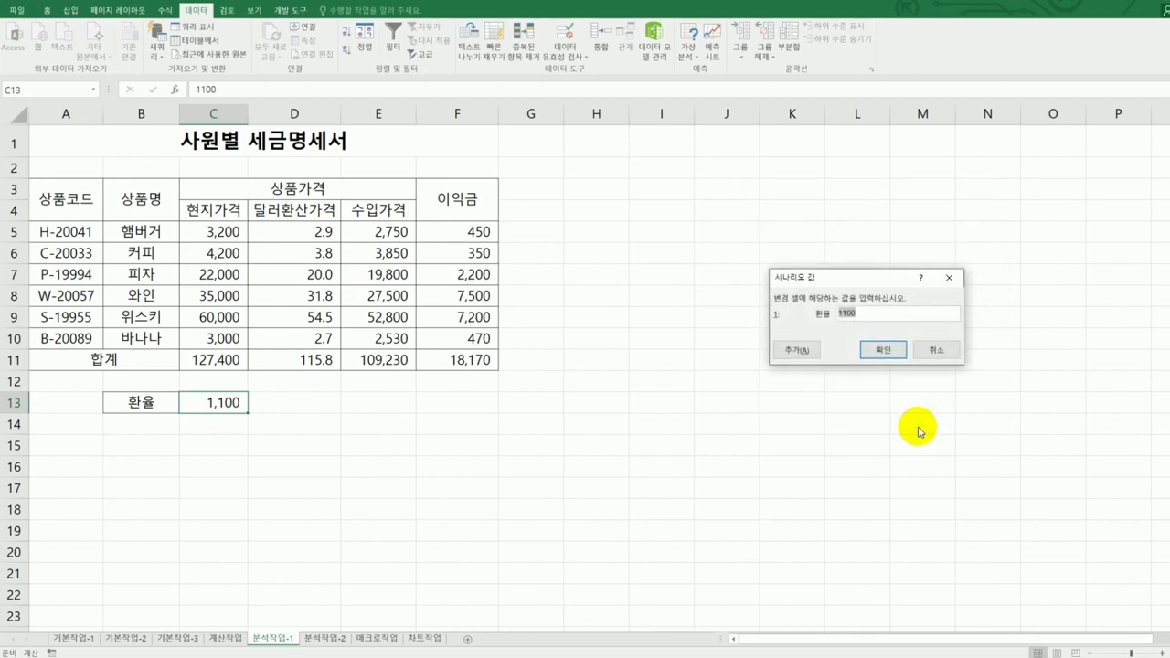
{"action": "type", "text": "1000"}
{"action": "left_click", "coordinate": [880, 350]}
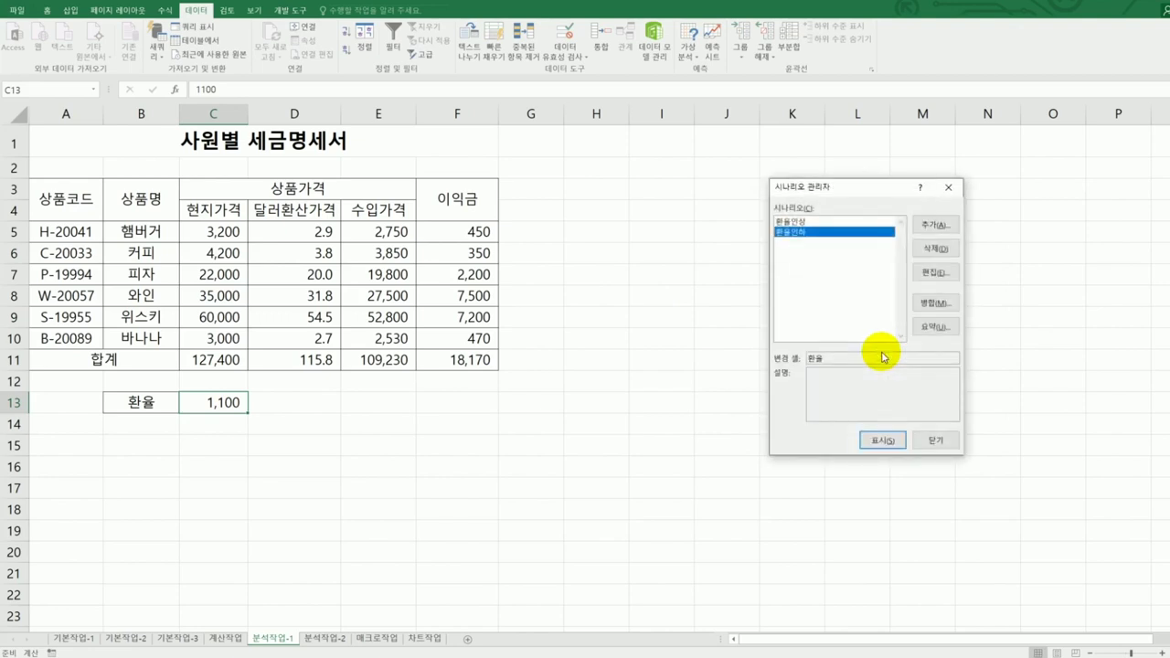
Create a scenario summary report with F11 as the result cell, and view it against the 분석작업-1 sheet.
{"action": "left_click", "coordinate": [935, 331]}
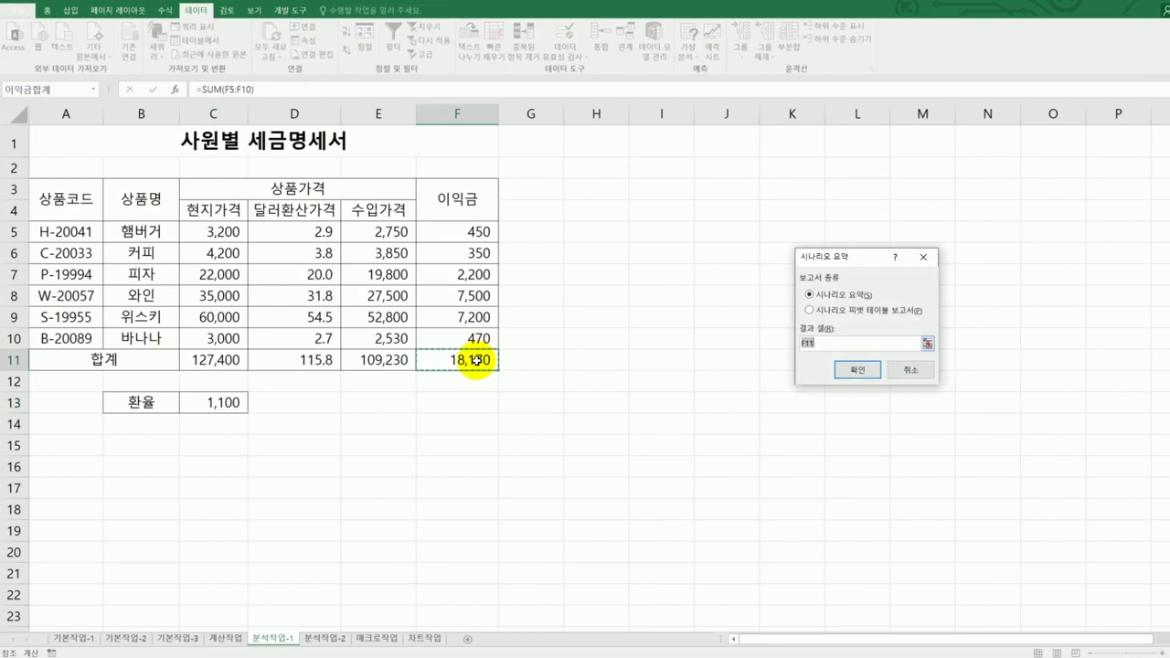
{"action": "left_click", "coordinate": [852, 369]}
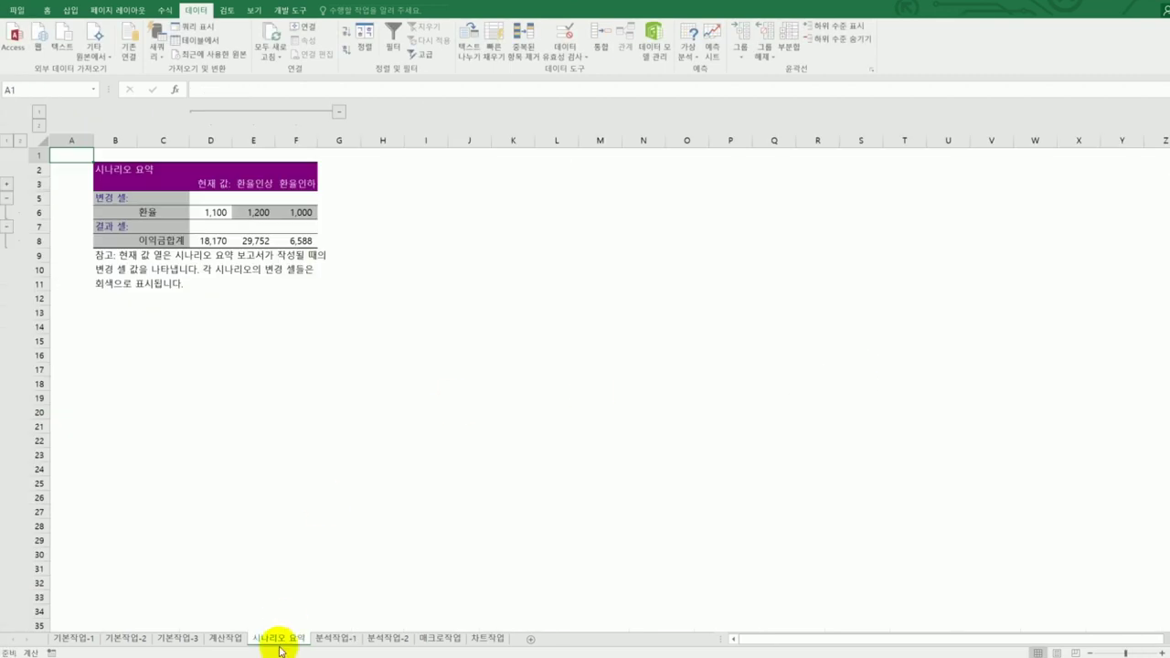
{"action": "left_click", "coordinate": [351, 639]}
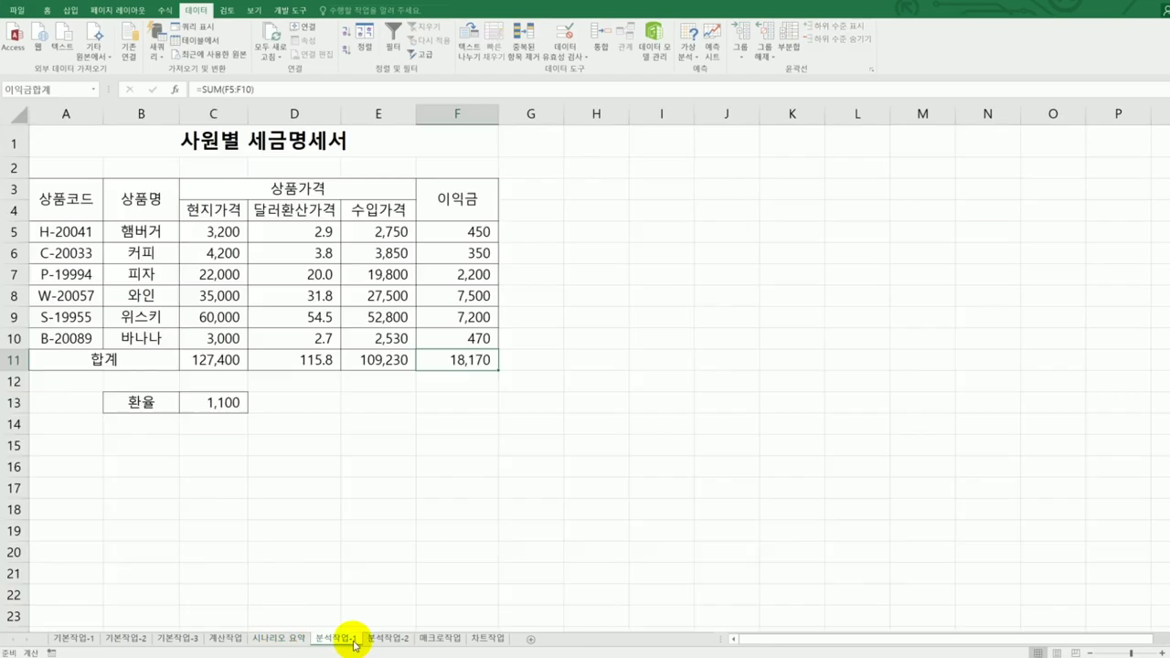
{"action": "left_click", "coordinate": [288, 637]}
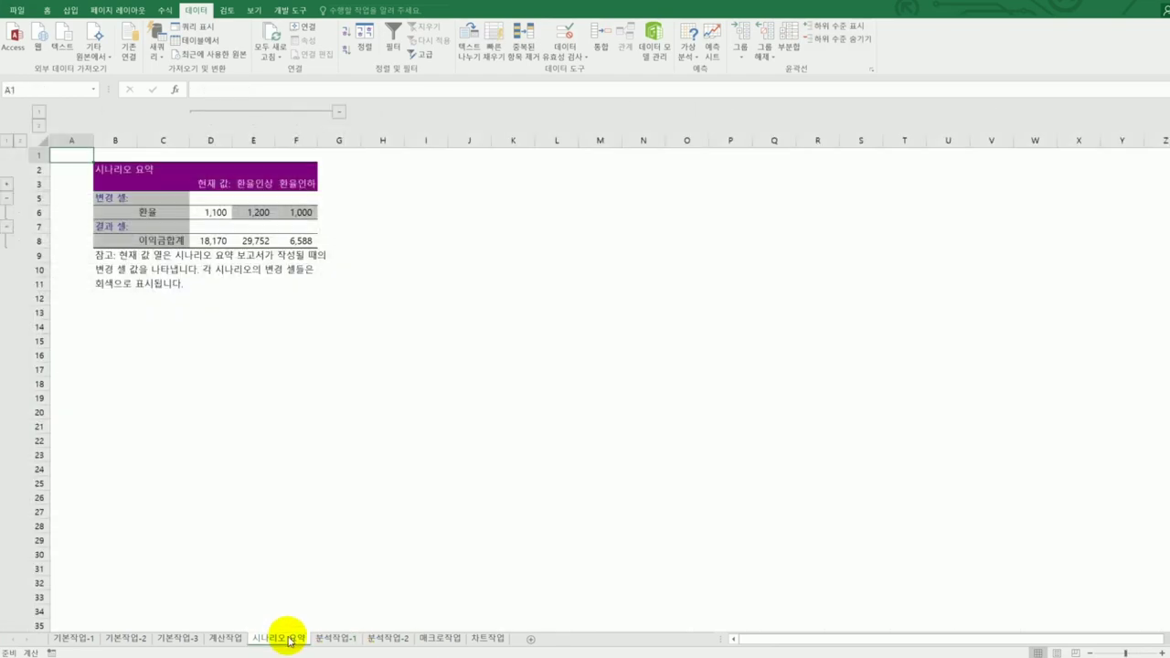
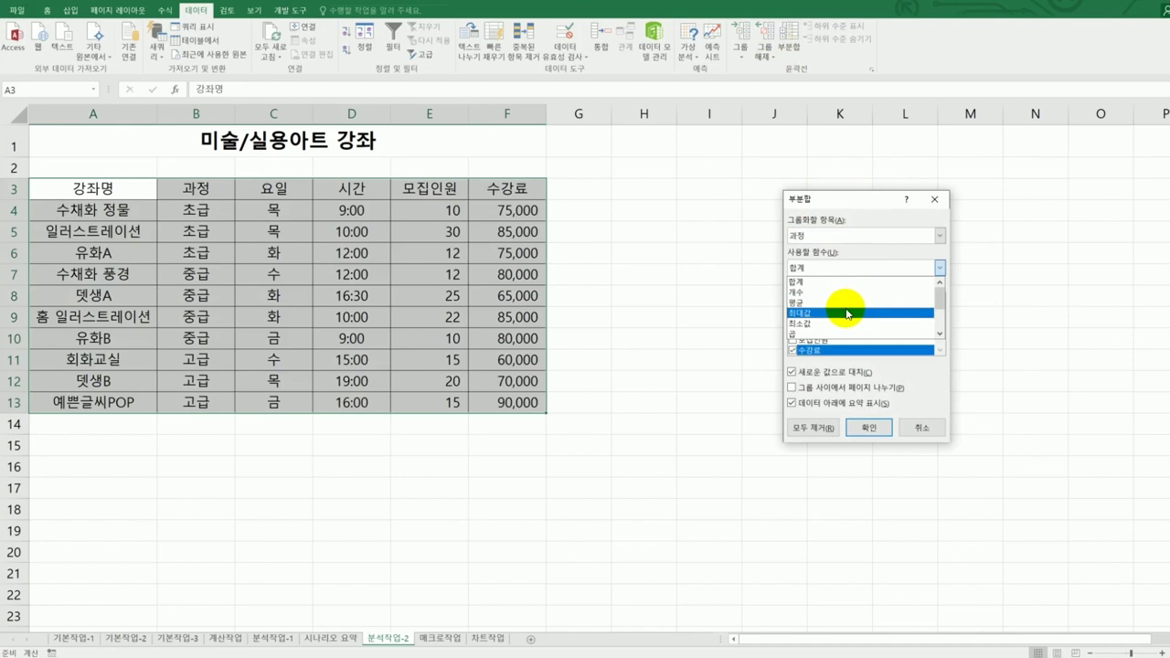
Subtotal the 분석작업-2 table by 과정 with the average of 모집인원 and 수강료, with replacing current subtotals turned off.
{"action": "left_click", "coordinate": [848, 303]}
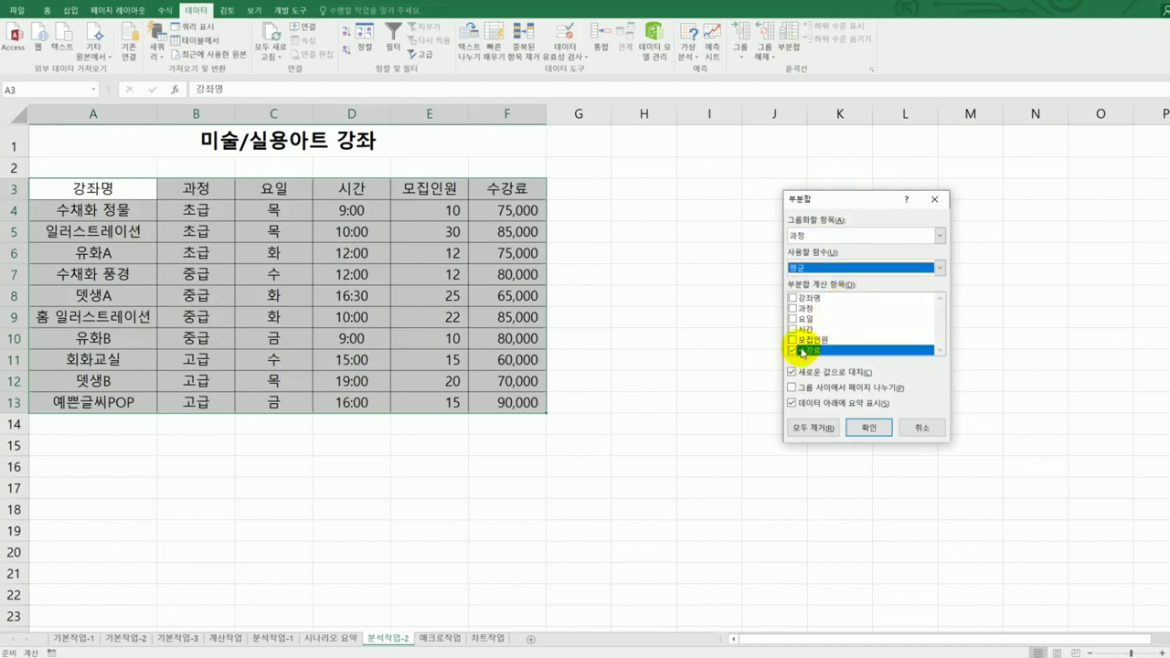
{"action": "left_click", "coordinate": [791, 339]}
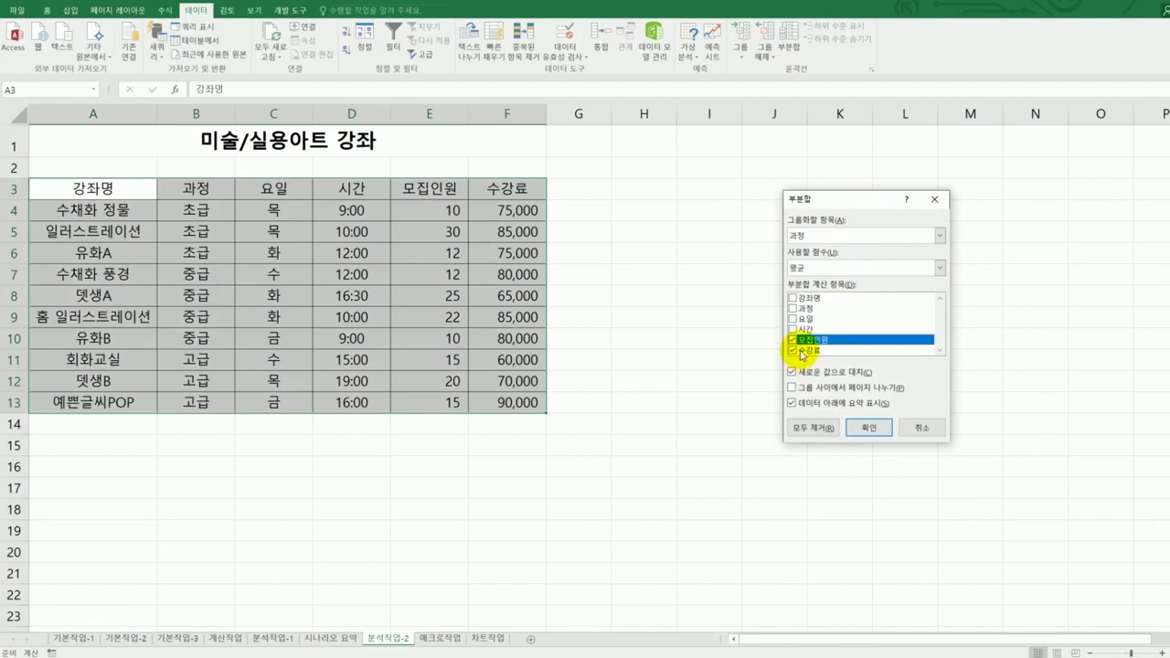
{"action": "left_click", "coordinate": [802, 375]}
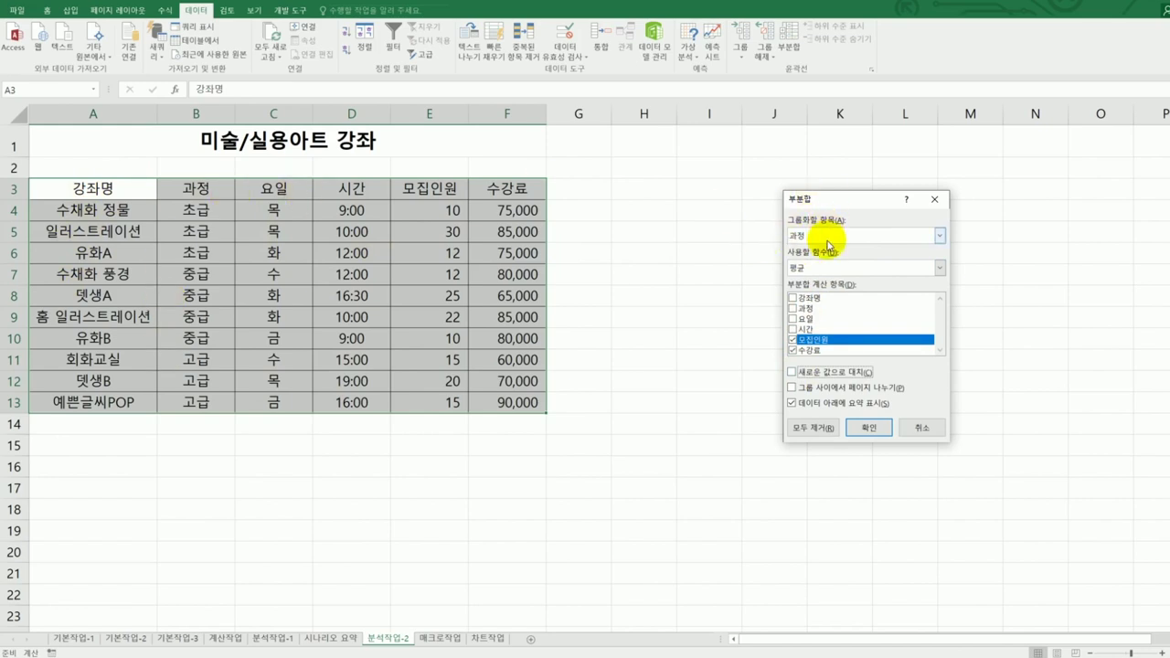
{"action": "left_click", "coordinate": [872, 430]}
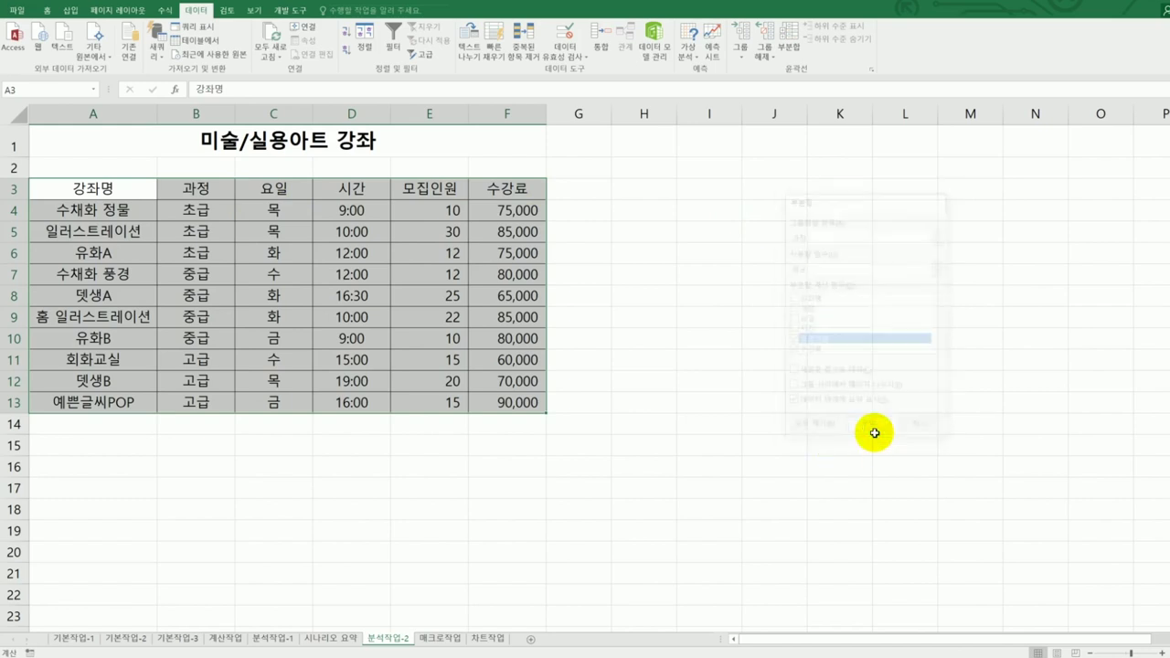
Add a second subtotal by 과정 showing the 최대값 of 모집인원 and 수강료, keeping the average subtotals.
{"action": "left_click", "coordinate": [786, 41]}
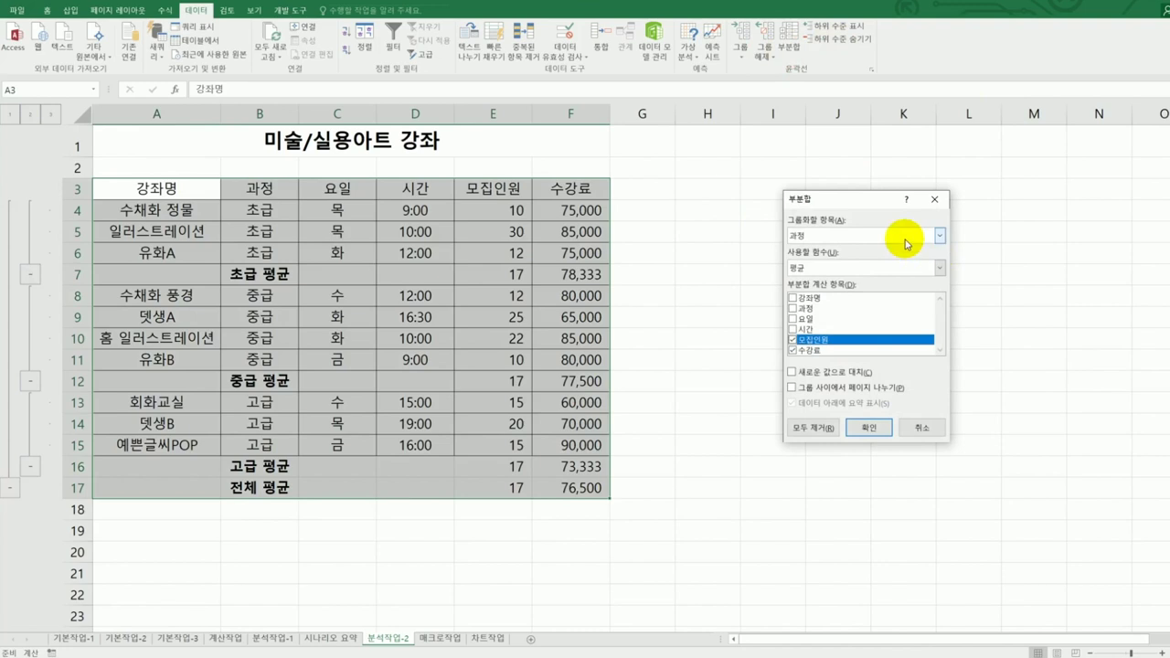
{"action": "left_click", "coordinate": [855, 269]}
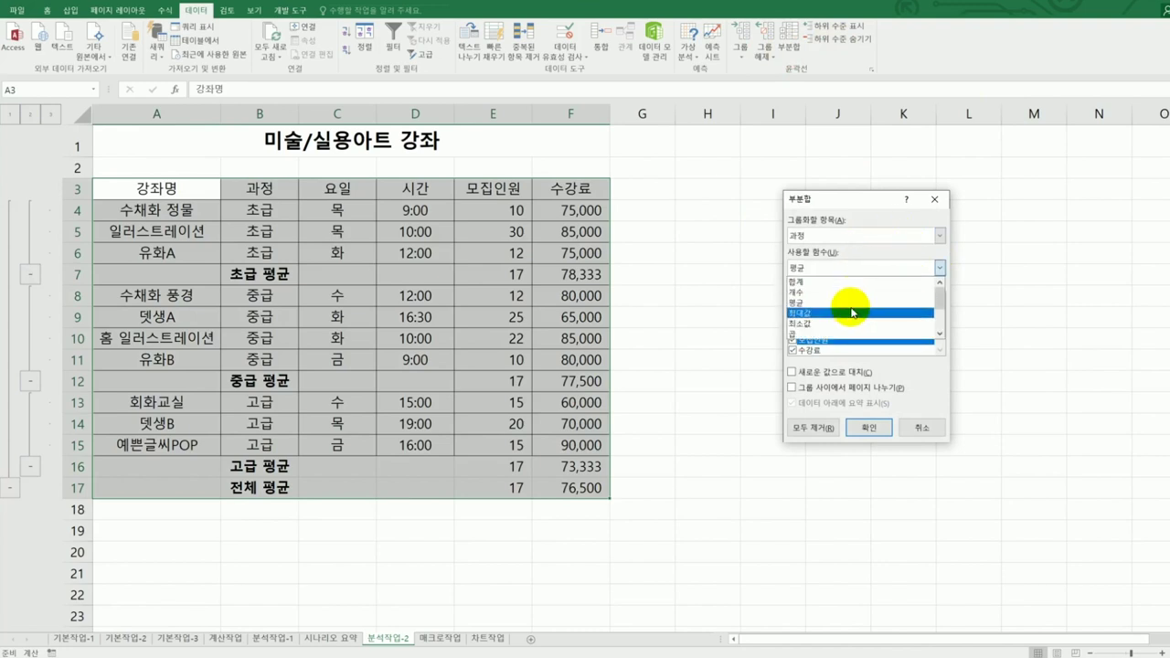
{"action": "left_click", "coordinate": [846, 312]}
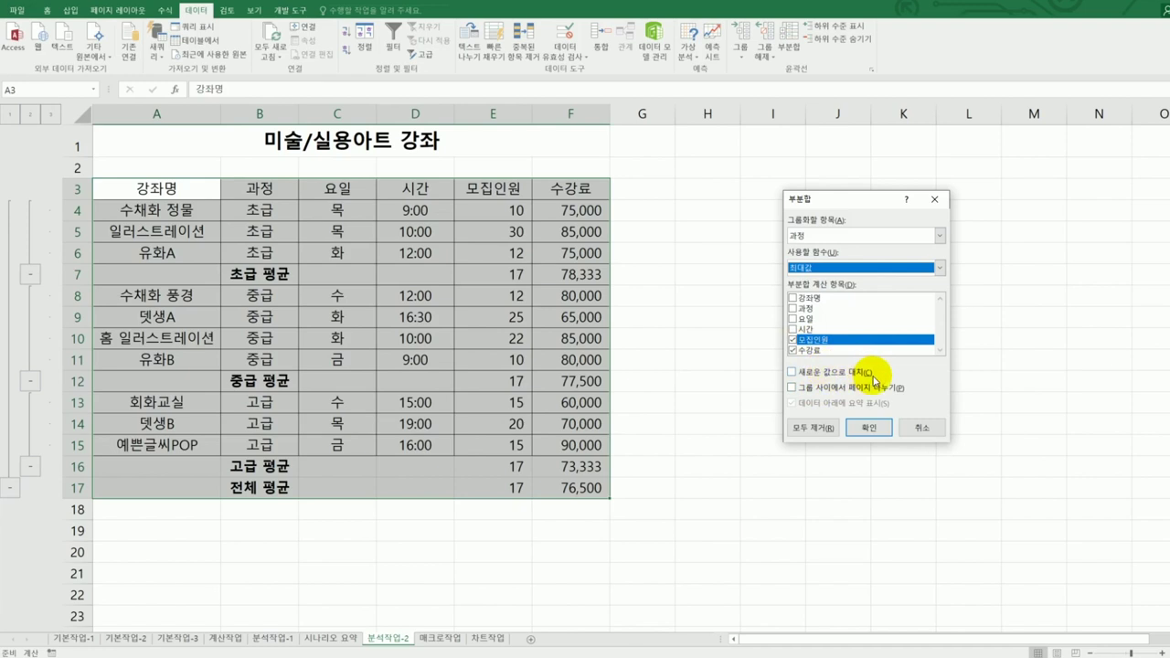
{"action": "left_click", "coordinate": [874, 428]}
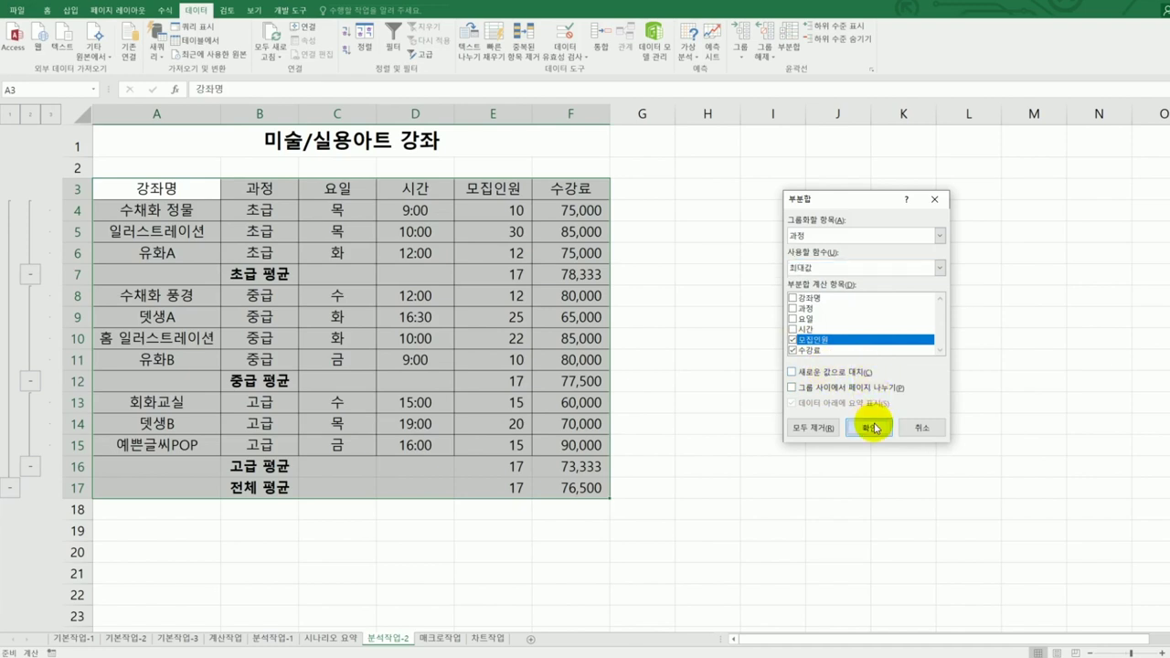
{"action": "left_click", "coordinate": [874, 428]}
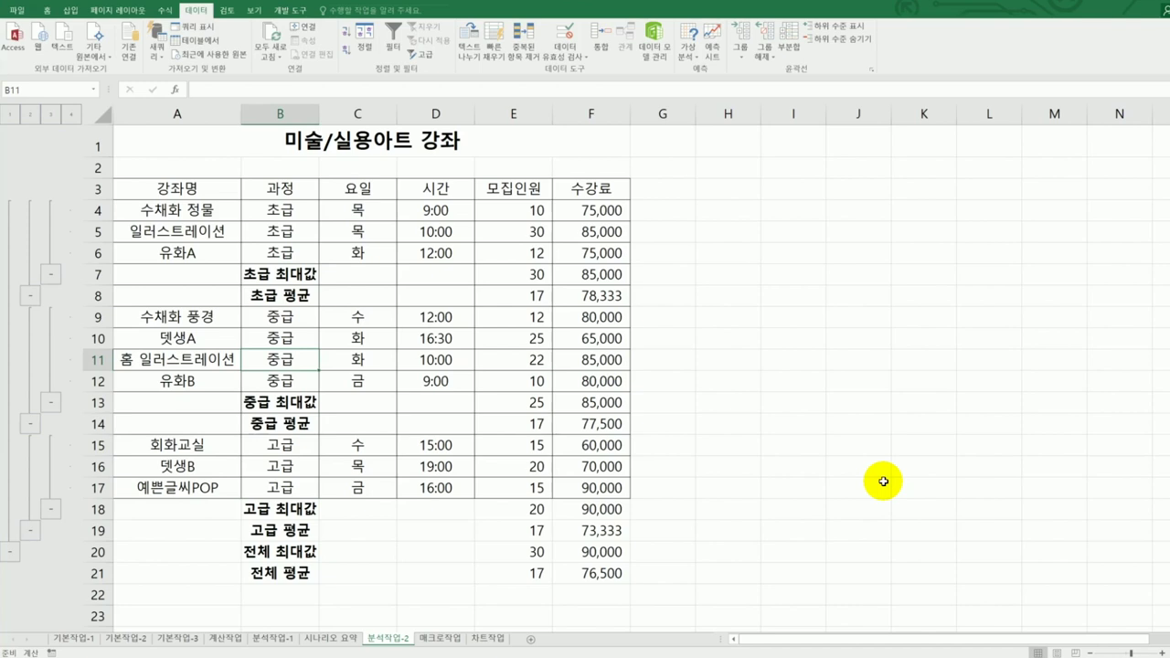
On the 매크로작업 sheet, draw a rounded rectangle covering cells L4:M5.
{"action": "left_click", "coordinate": [434, 637]}
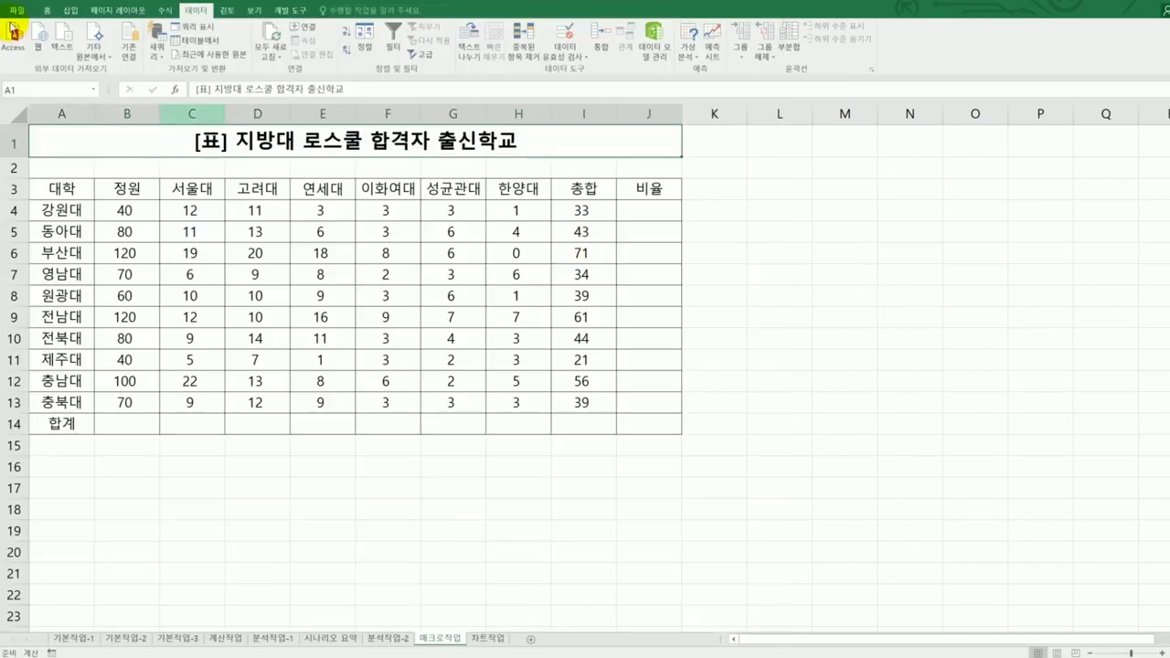
{"action": "left_click", "coordinate": [72, 12]}
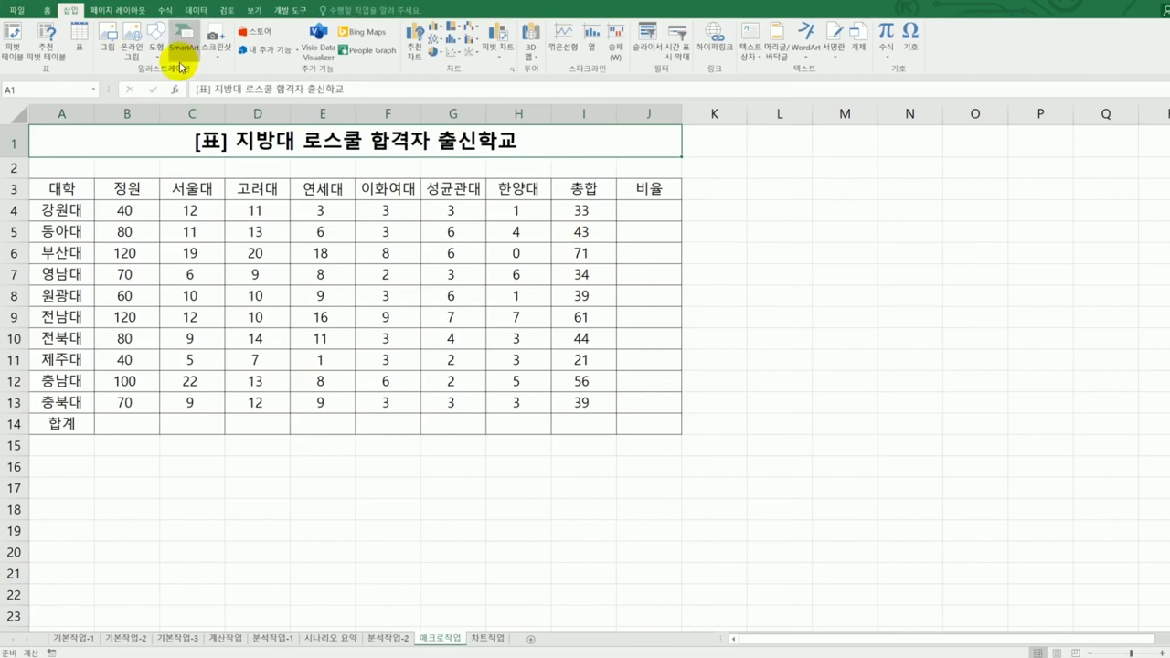
{"action": "left_click", "coordinate": [156, 41]}
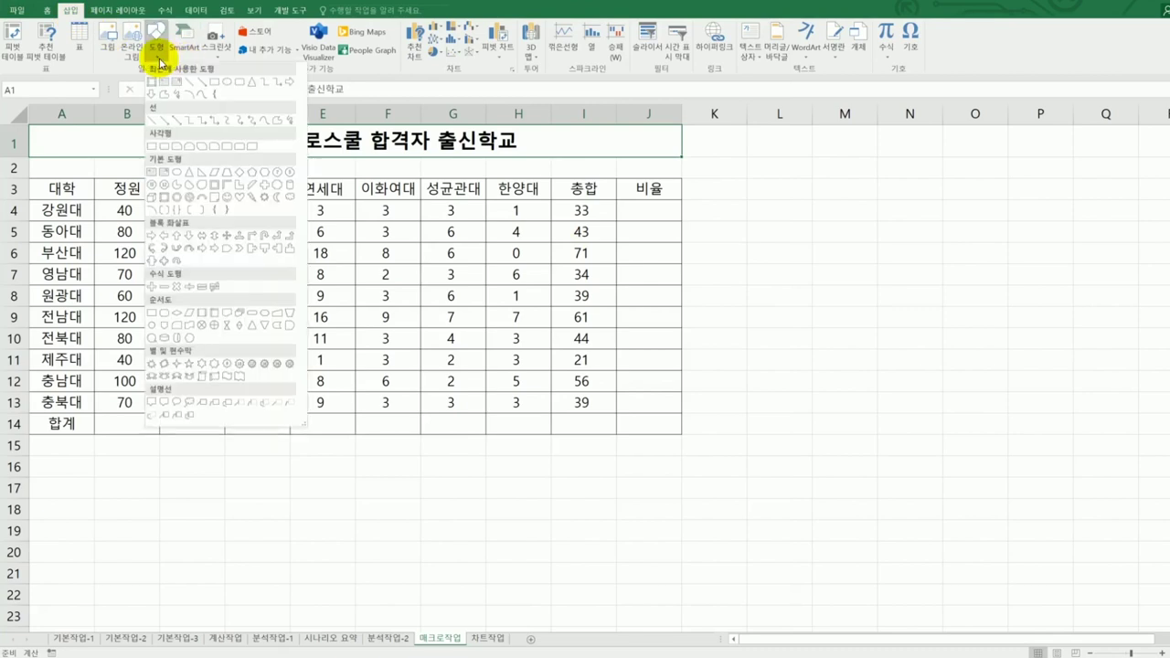
{"action": "left_click", "coordinate": [163, 148]}
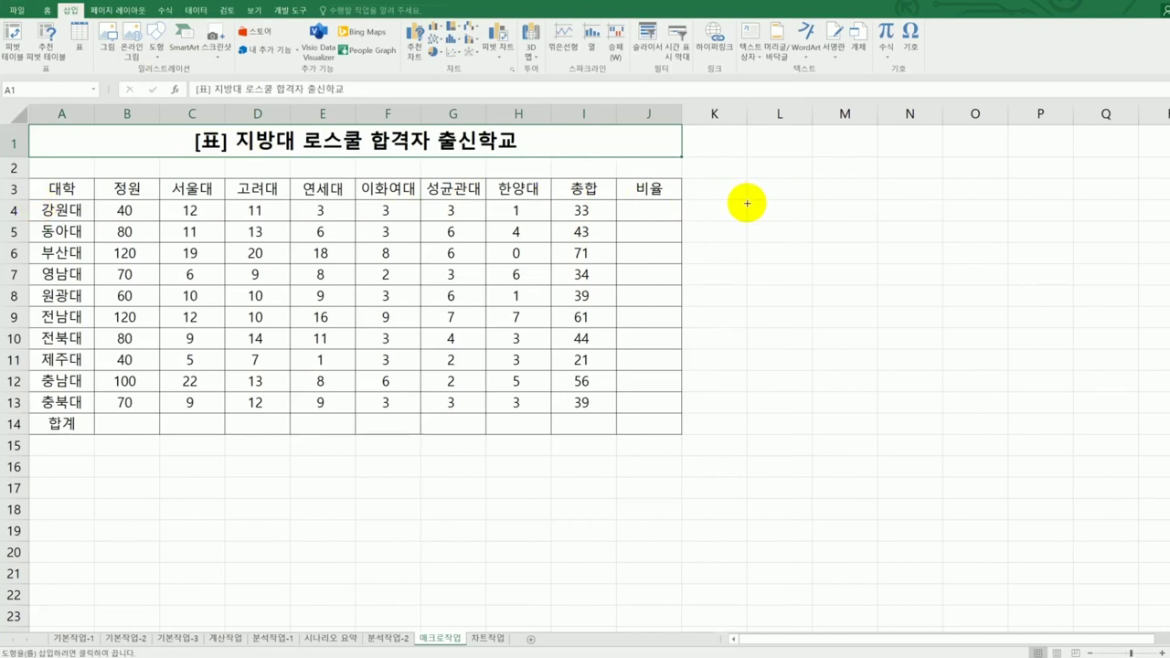
{"action": "left_click_drag", "start_coordinate": [747, 201], "coordinate": [878, 242]}
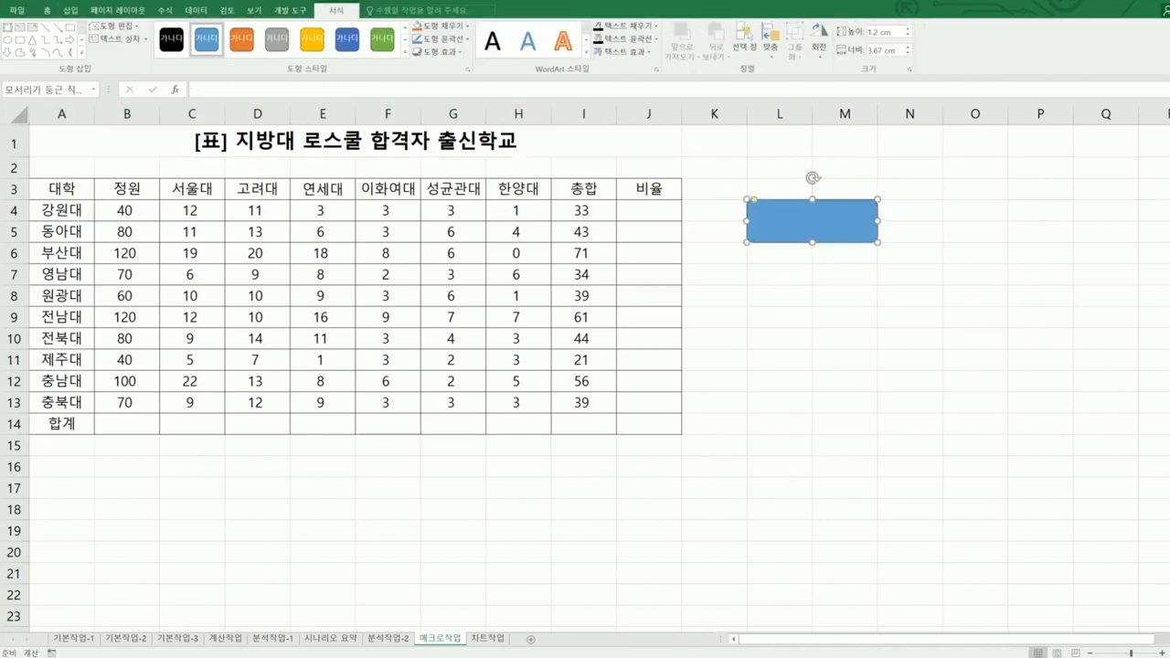
Check the exam instructions and label the rounded rectangle 합계.
{"action": "key", "text": "alt+Tab"}
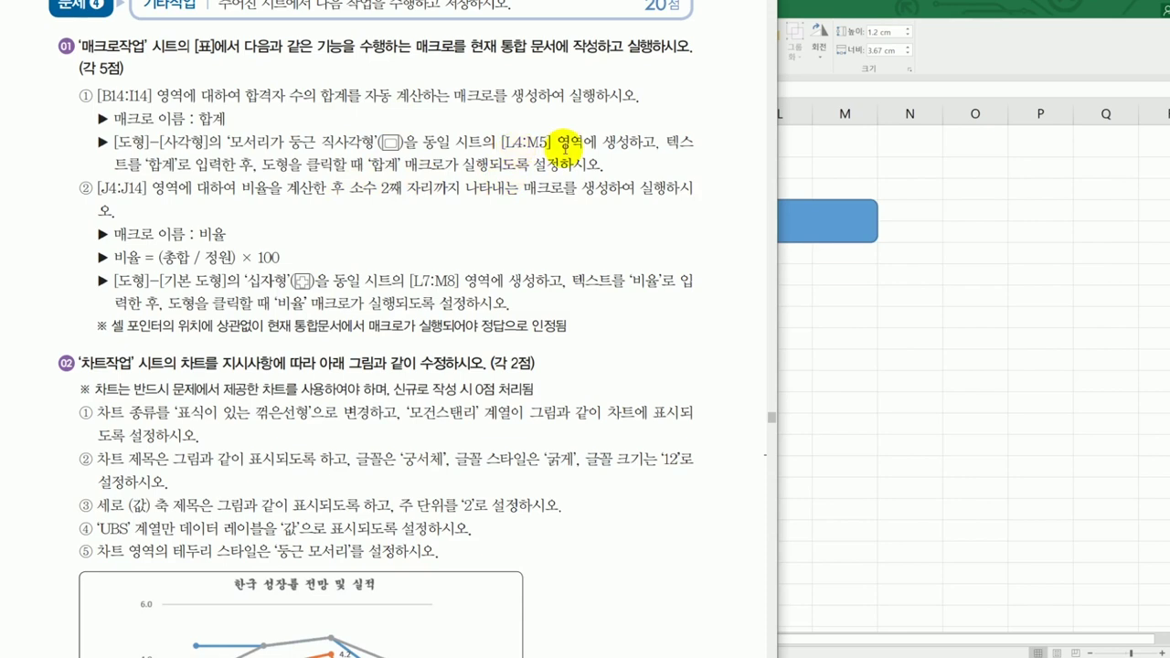
{"action": "left_click", "coordinate": [815, 223]}
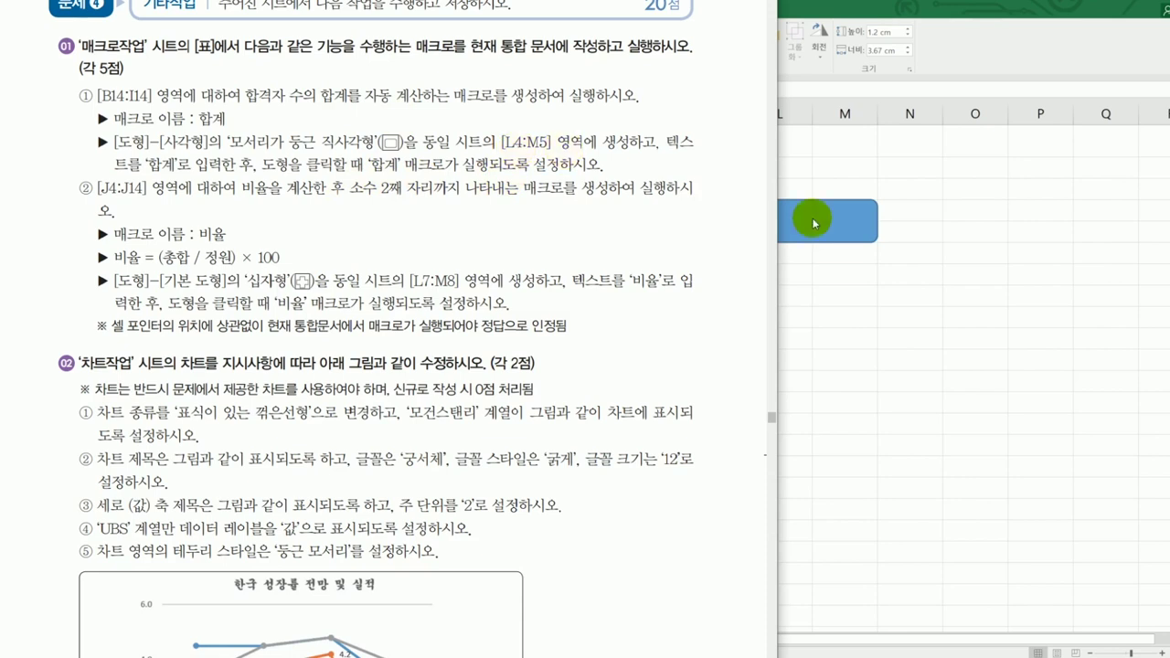
{"action": "type", "text": "합계"}
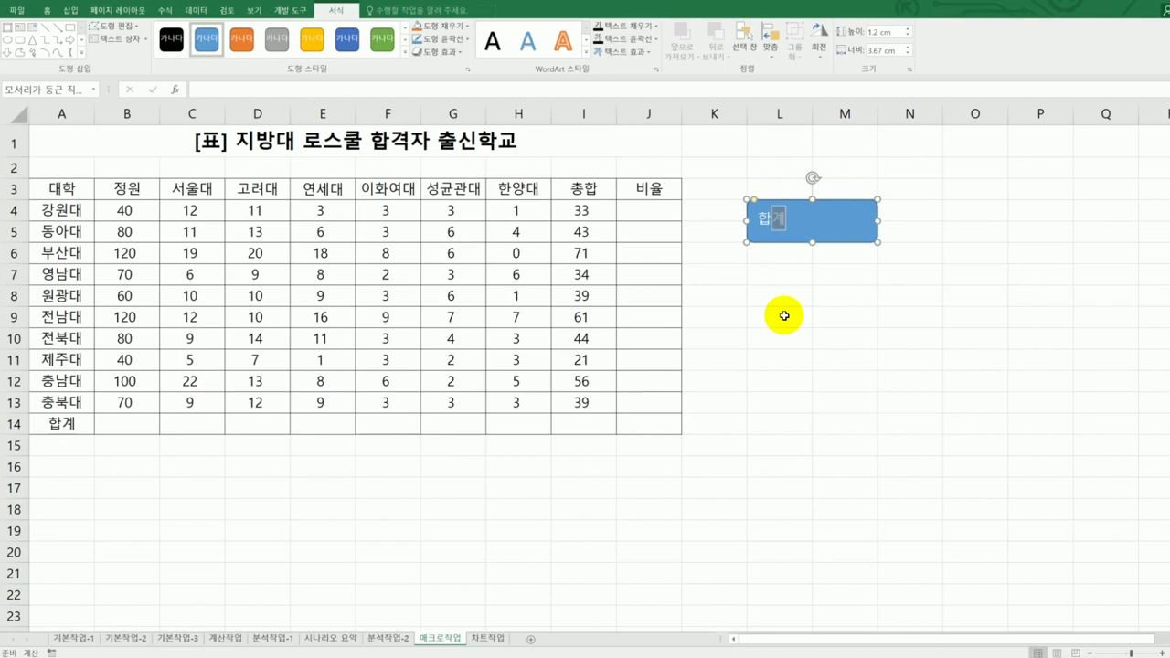
Assign a new macro named 합계 to the rounded rectangle and start recording it in the current workbook.
{"action": "right_click", "coordinate": [850, 223]}
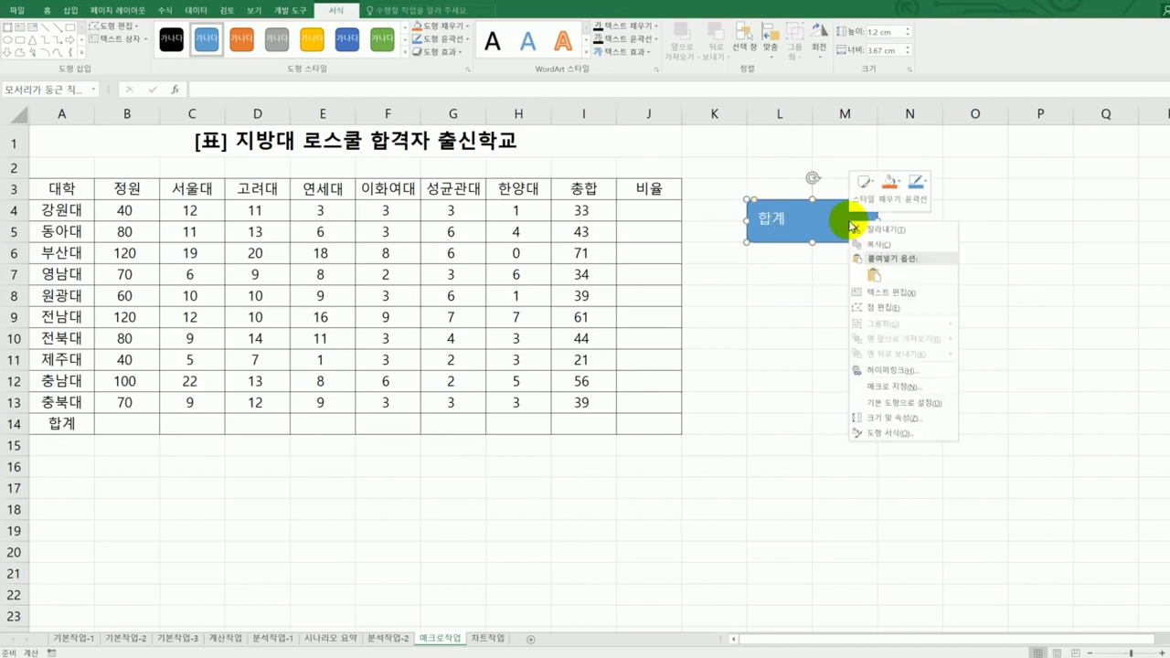
{"action": "left_click", "coordinate": [917, 387]}
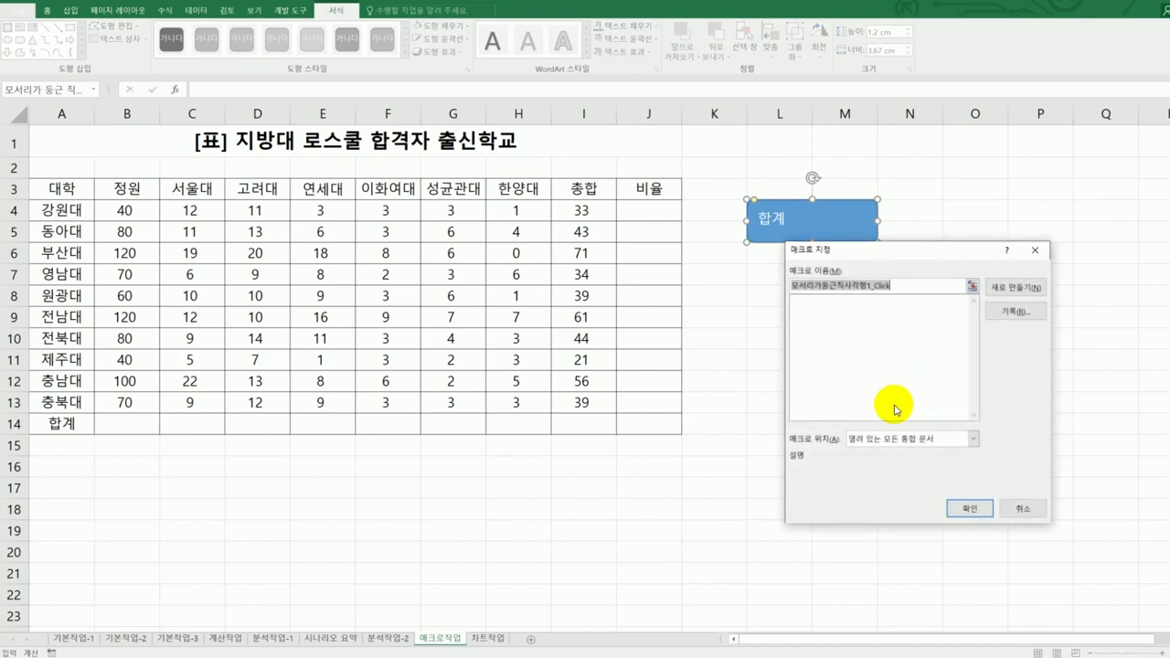
{"action": "type", "text": "합계"}
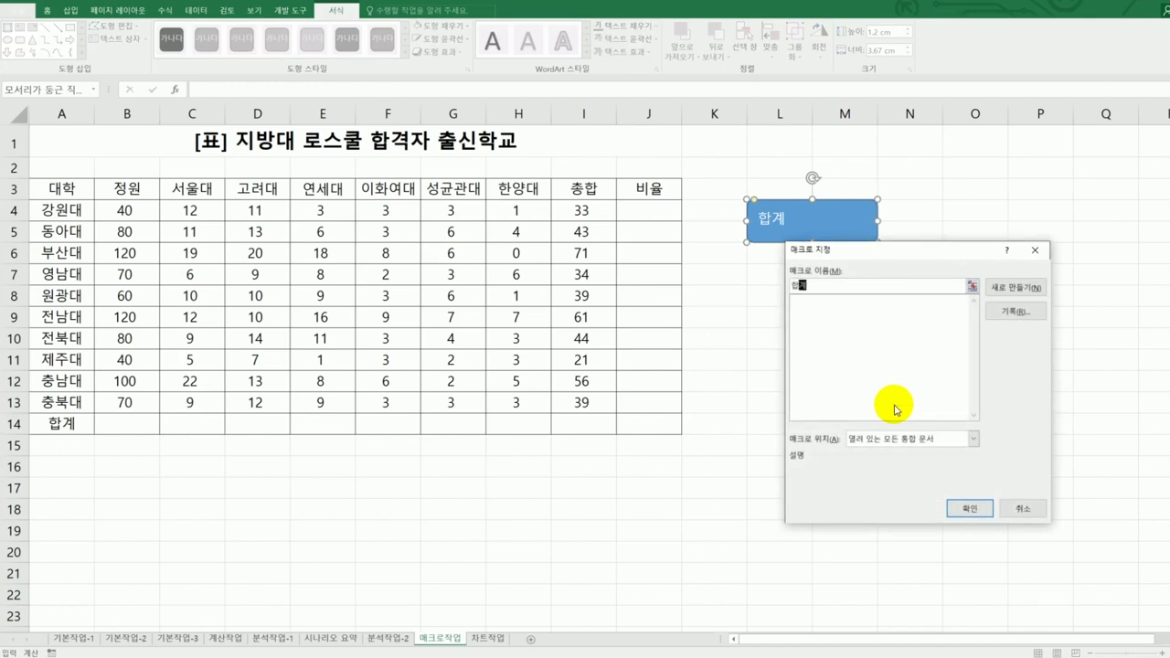
{"action": "left_click", "coordinate": [1014, 311]}
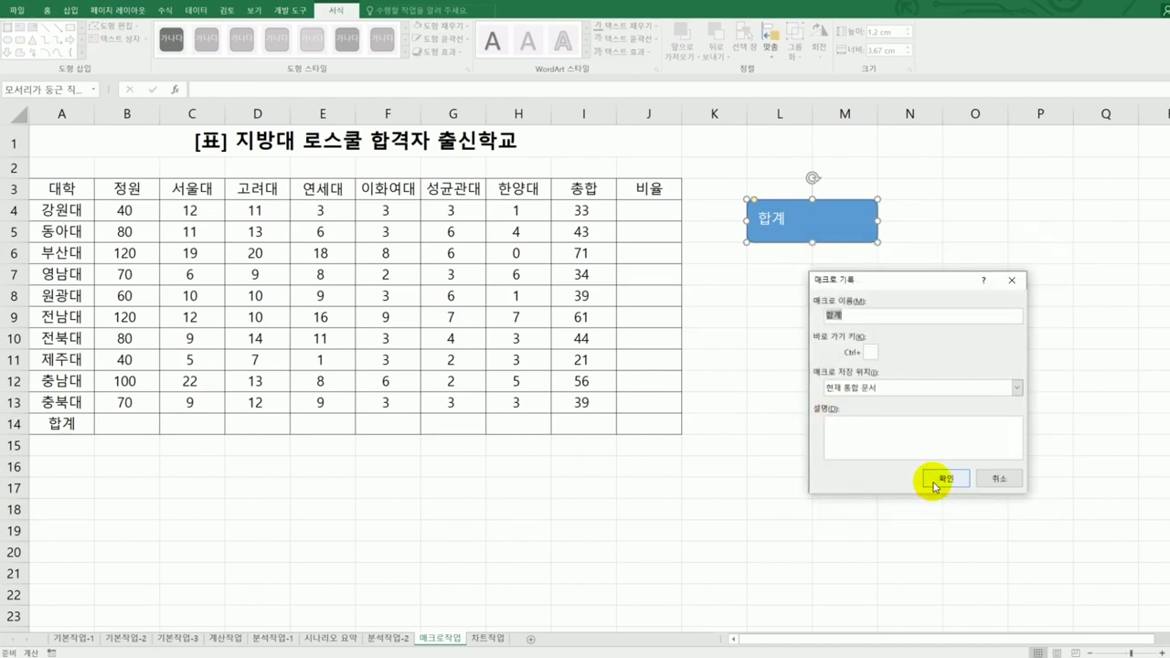
{"action": "left_click", "coordinate": [935, 485]}
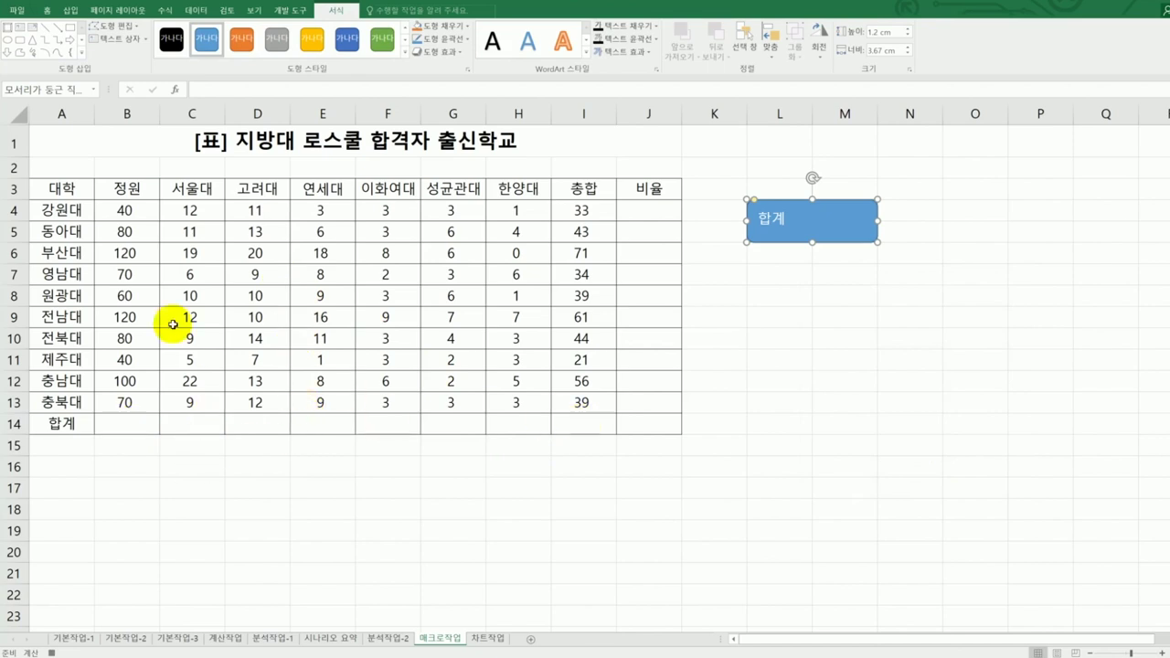
Total each column from 정원 to 총합 in B14:I14 with AutoSum, and stop recording the 합계 macro.
{"action": "left_click_drag", "start_coordinate": [126, 211], "coordinate": [126, 231]}
{"action": "left_click_drag", "start_coordinate": [255, 293], "coordinate": [584, 437]}
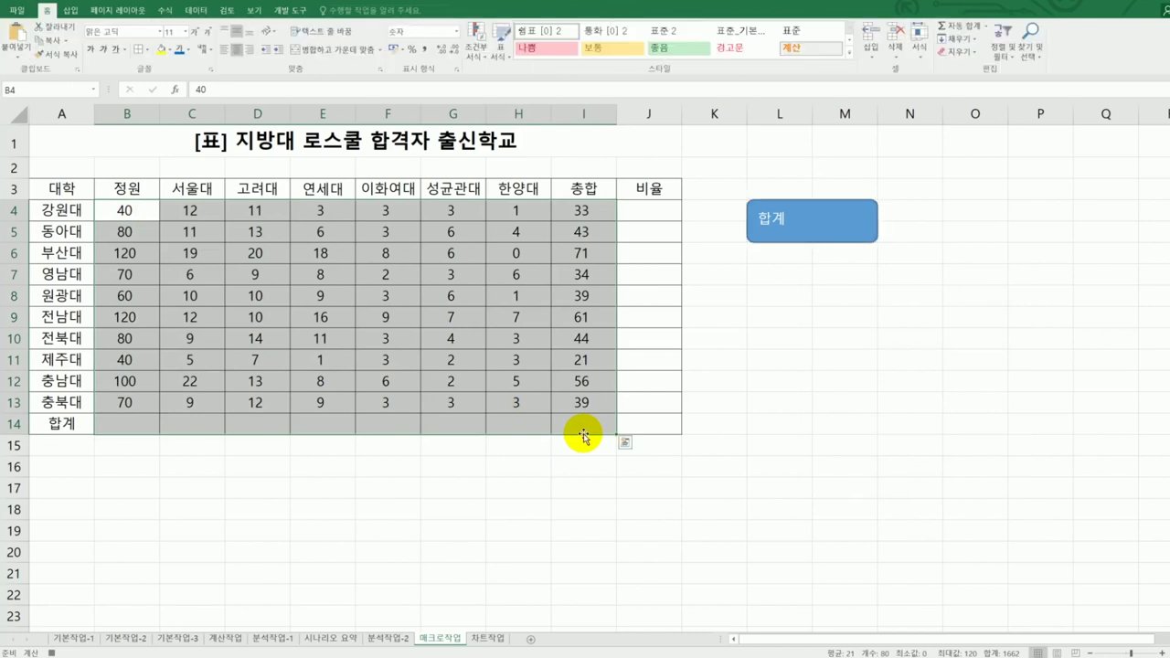
{"action": "left_click", "coordinate": [165, 10]}
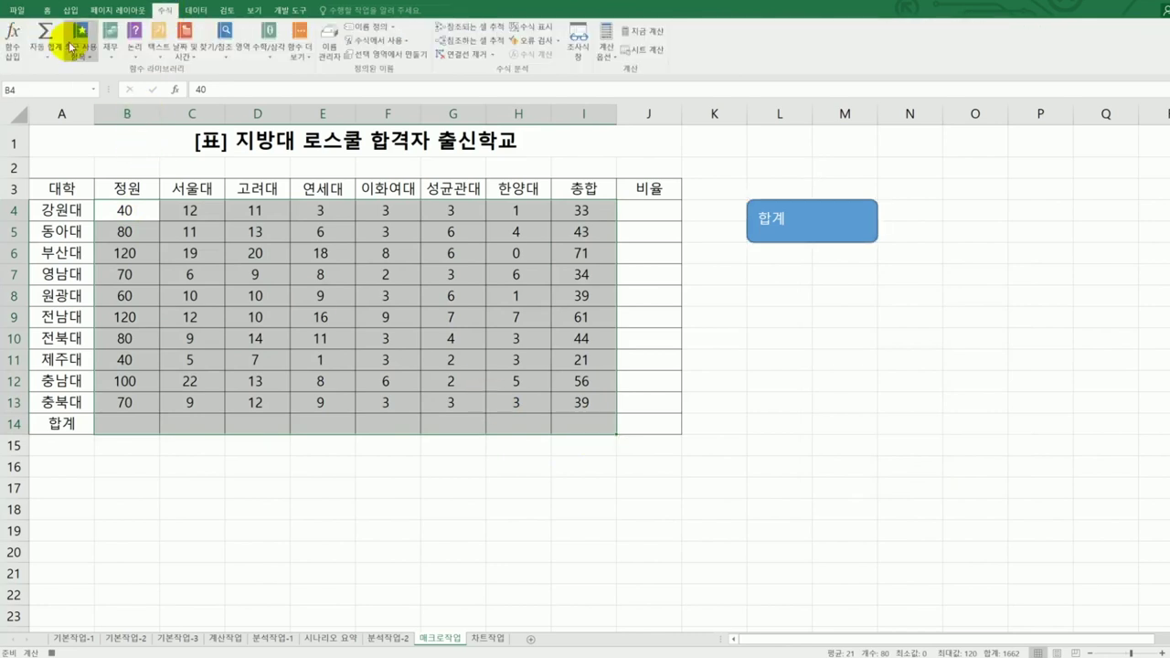
{"action": "left_click", "coordinate": [44, 34]}
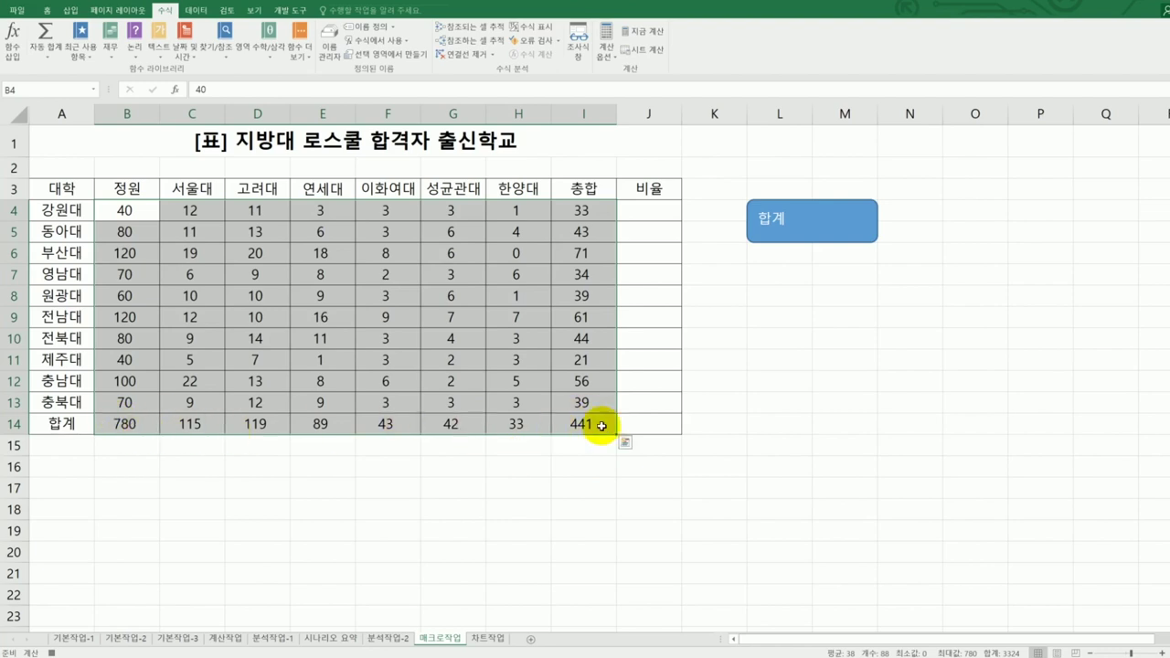
{"action": "left_click", "coordinate": [601, 425]}
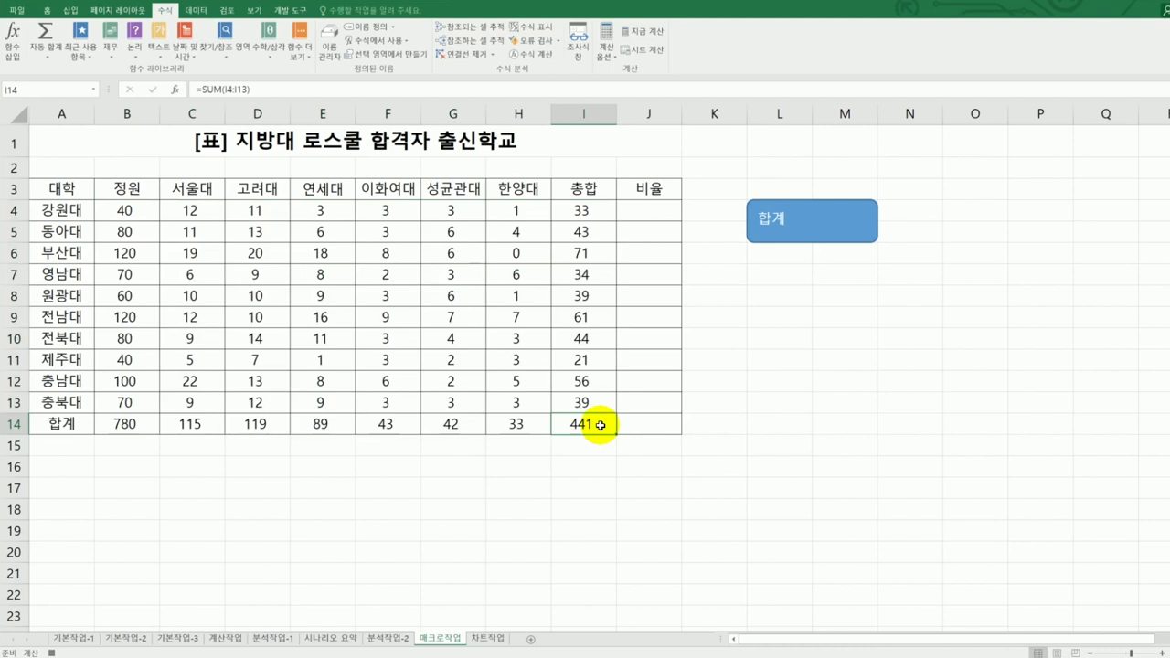
{"action": "left_click", "coordinate": [293, 12]}
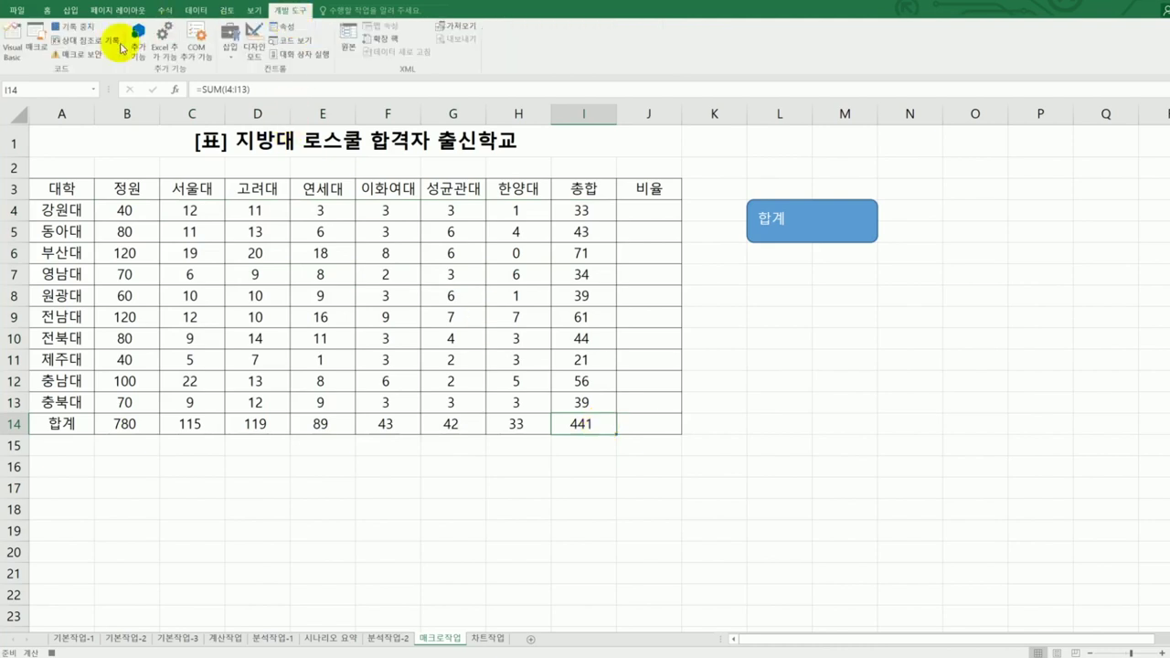
{"action": "left_click", "coordinate": [70, 27]}
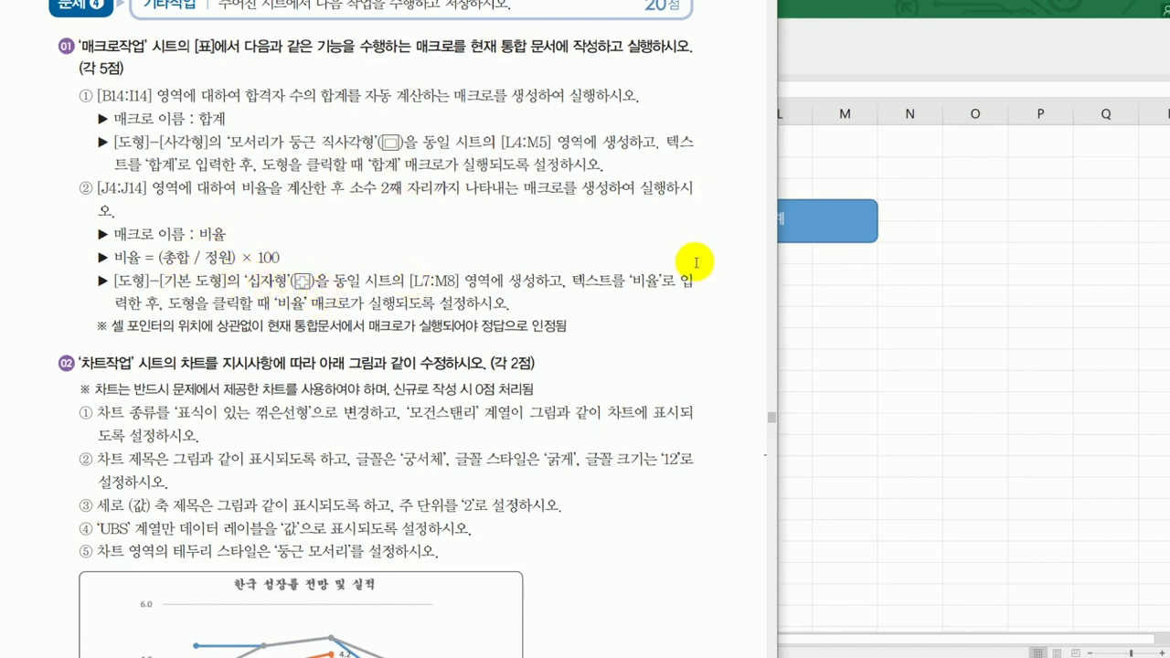
Draw a 십자형 basic shape covering cells L7:M8, following the exam instructions, and label it 비율.
{"action": "left_click", "coordinate": [894, 350]}
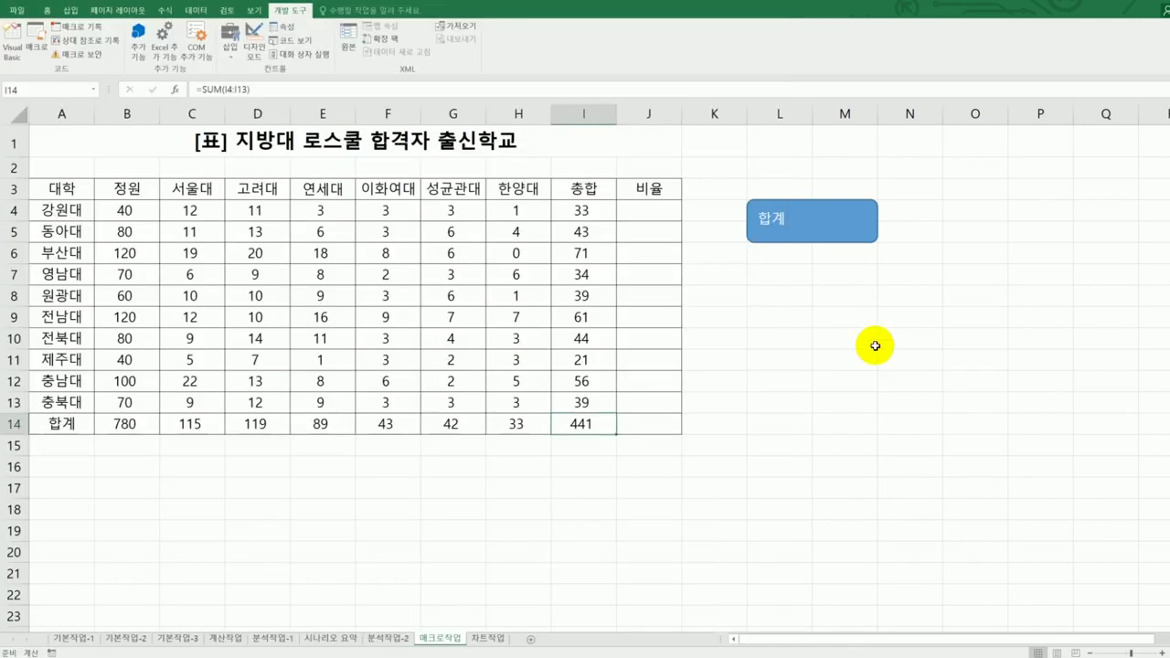
{"action": "left_click", "coordinate": [71, 13]}
{"action": "left_click", "coordinate": [156, 41]}
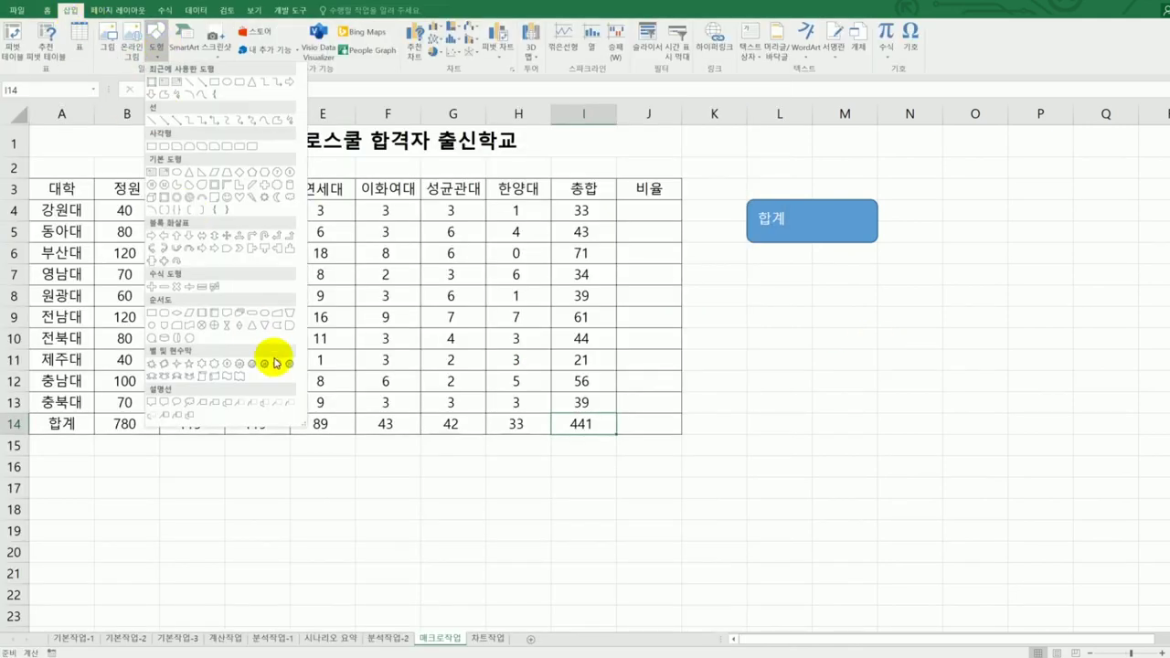
{"action": "left_click", "coordinate": [265, 185]}
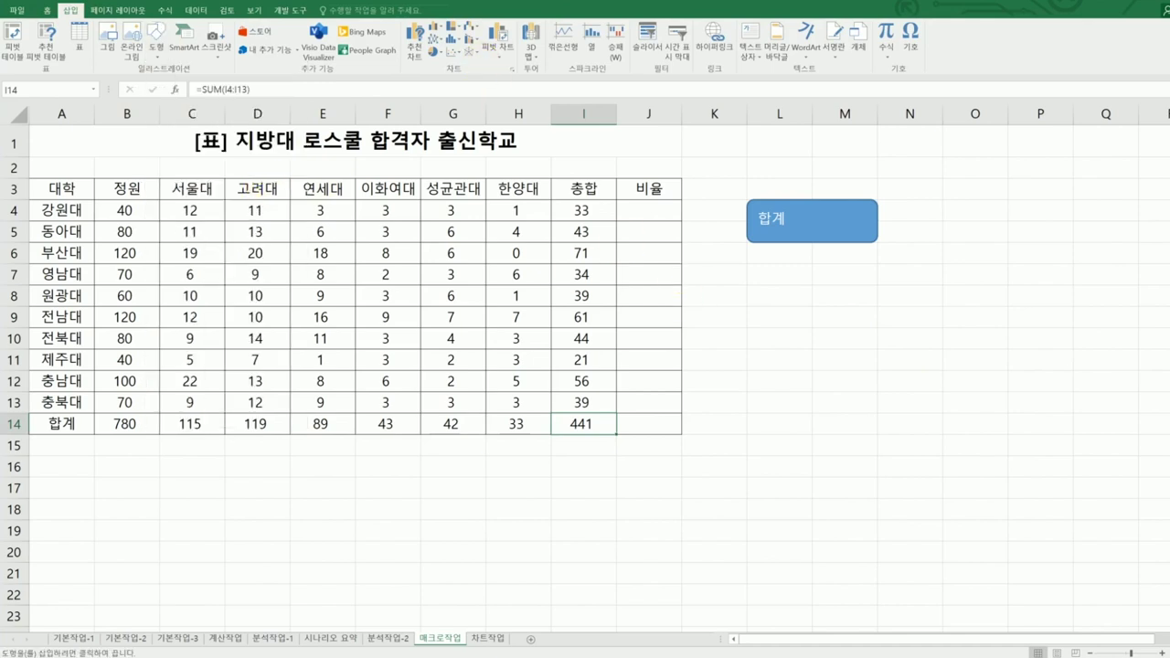
{"action": "key", "text": "alt+Tab"}
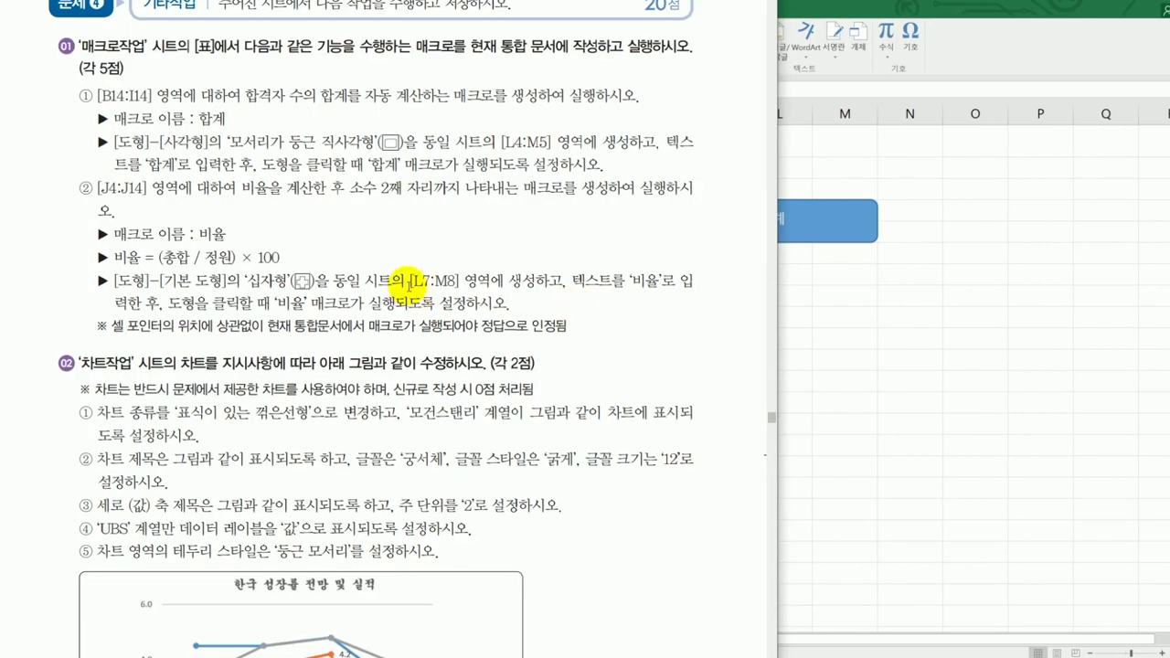
{"action": "left_click", "coordinate": [914, 9]}
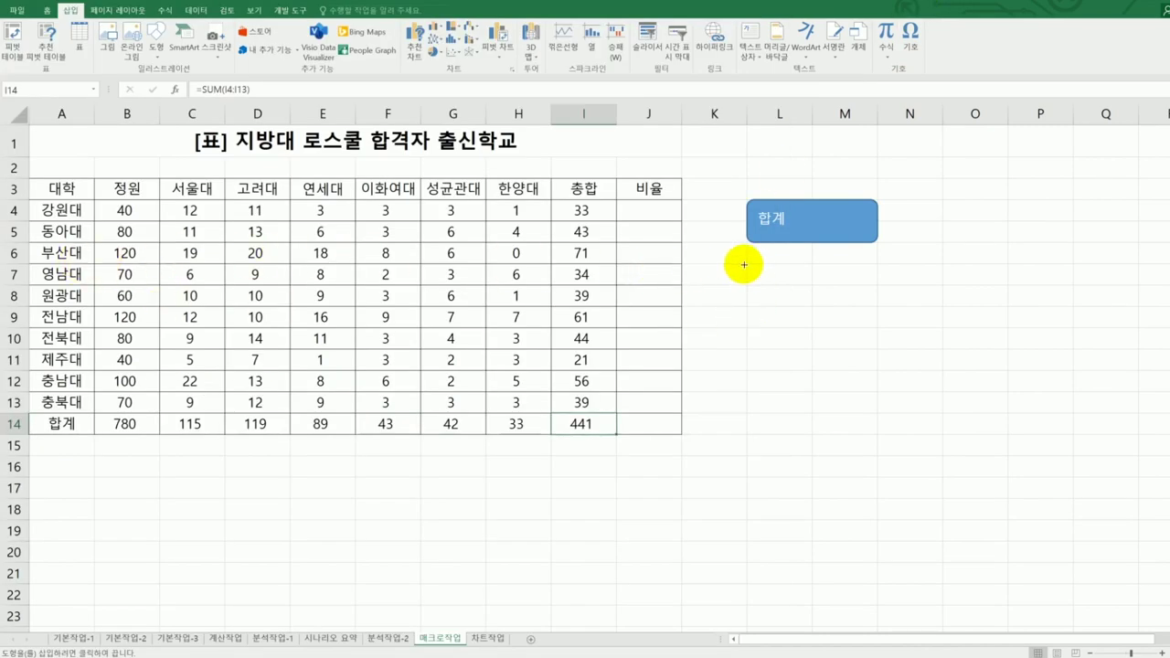
{"action": "left_click_drag", "start_coordinate": [746, 263], "coordinate": [859, 304]}
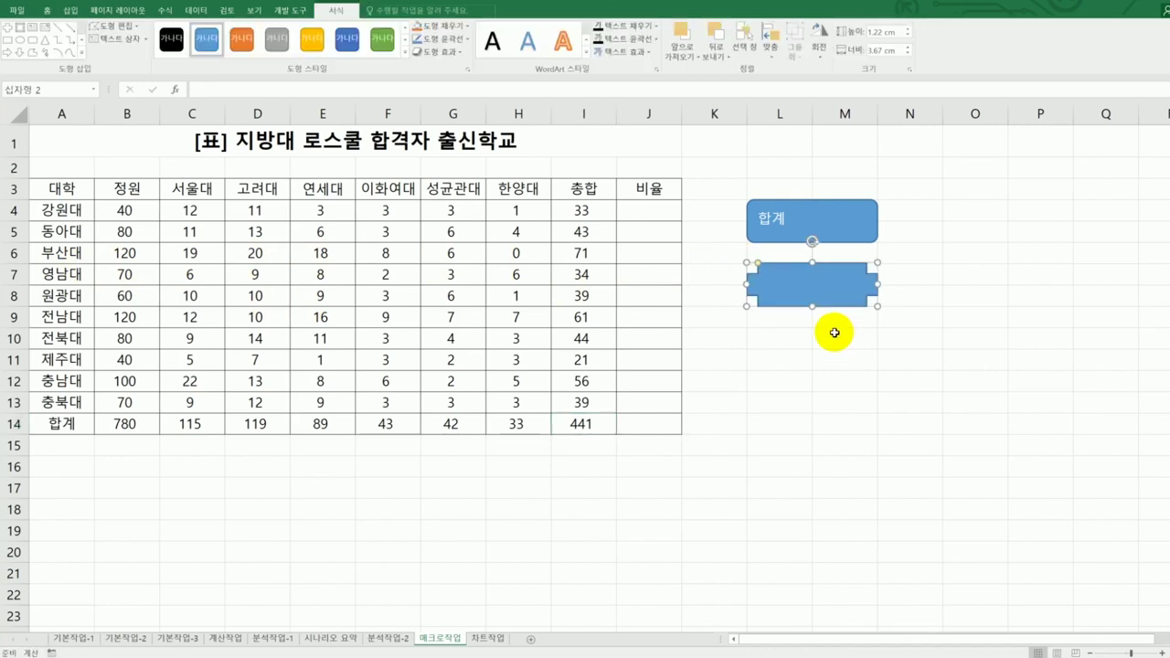
{"action": "type", "text": "비유"}
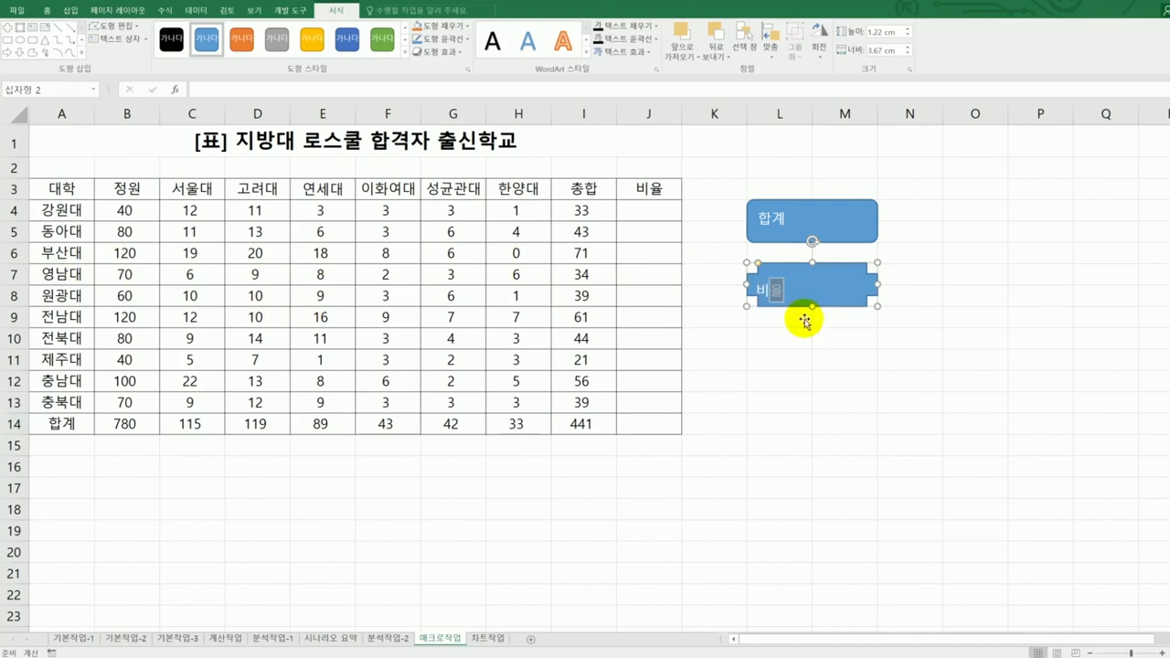
Assign a new macro named 비율 to the cross shape and start recording it in the current workbook.
{"action": "right_click", "coordinate": [796, 278]}
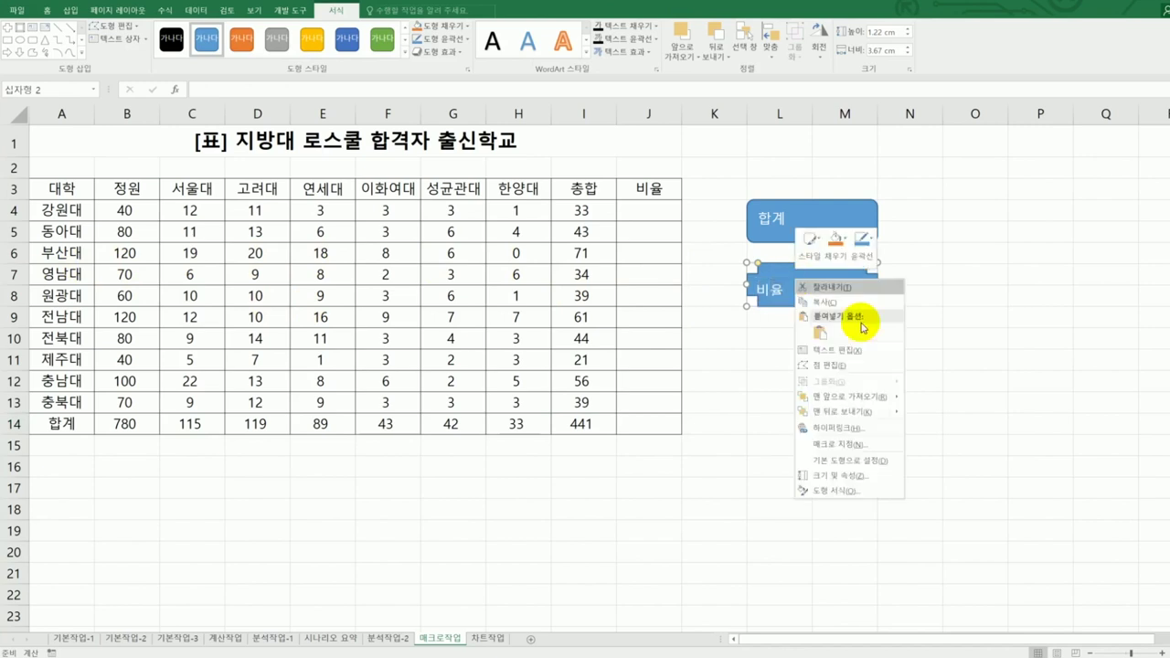
{"action": "left_click", "coordinate": [864, 445]}
{"action": "left_click_drag", "start_coordinate": [838, 308], "coordinate": [1004, 203]}
{"action": "type", "text": "비율"}
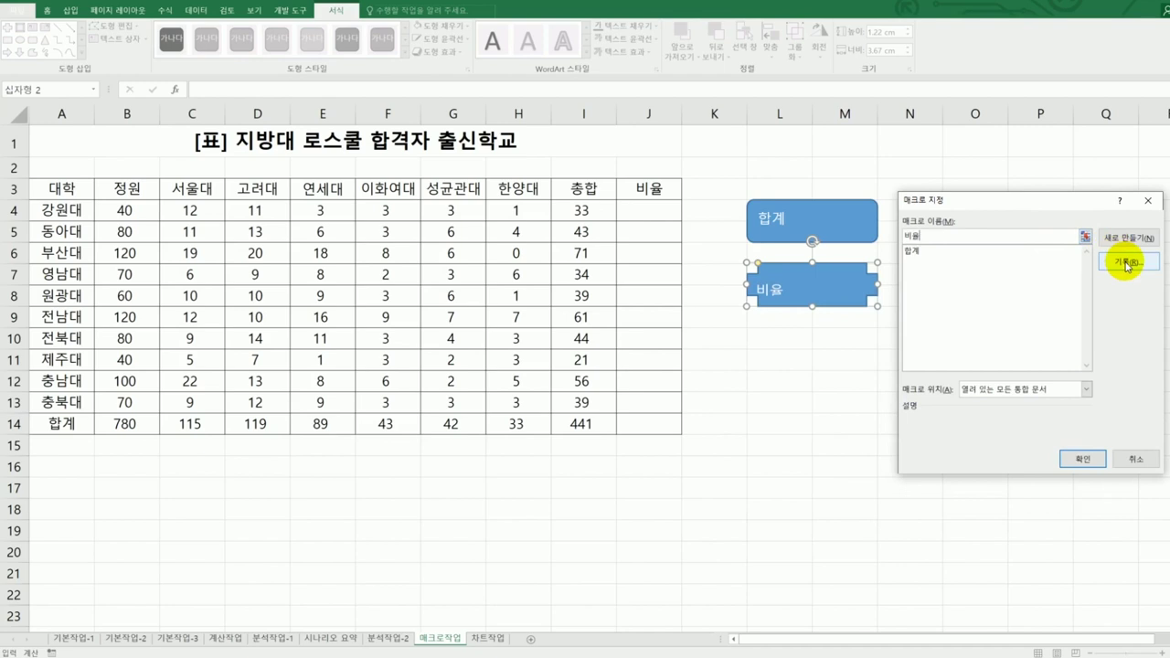
{"action": "left_click", "coordinate": [1128, 261]}
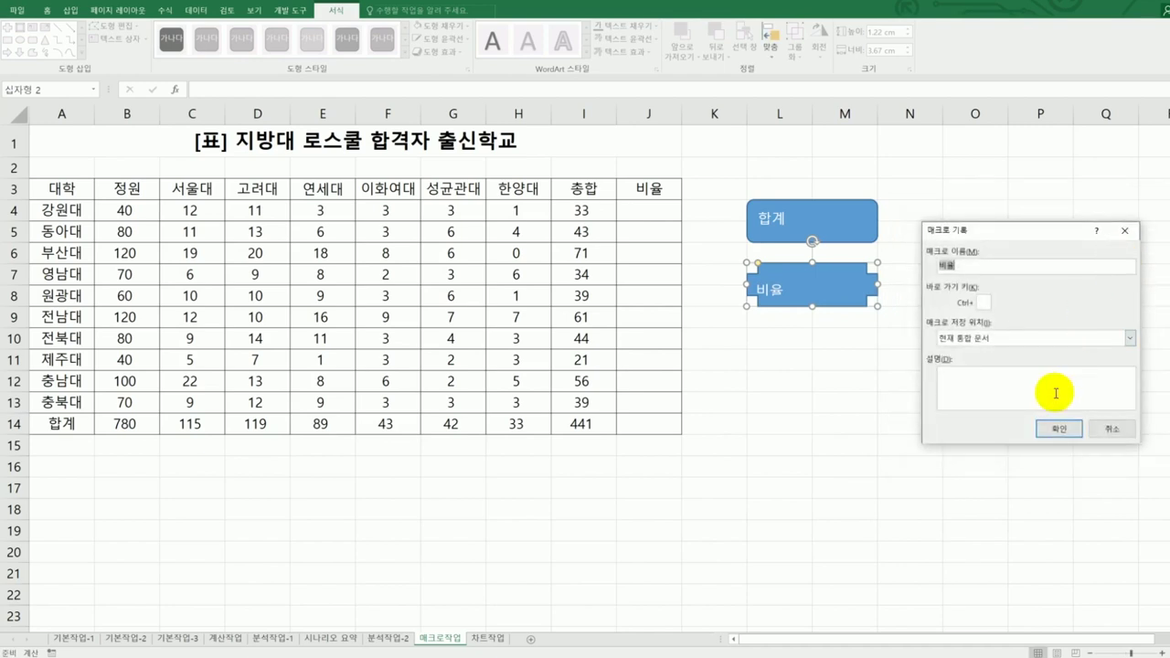
{"action": "left_click", "coordinate": [1057, 429]}
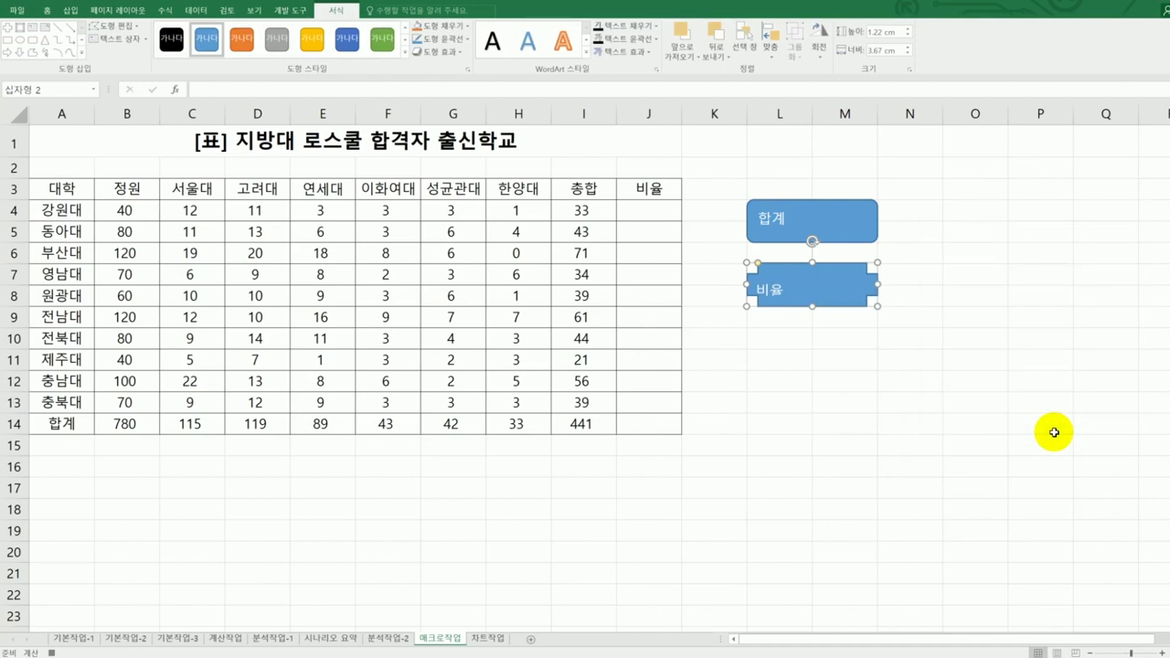
Enter the ratio formula =(I4/B4)*100 in J4 and fill it down through J14.
{"action": "left_click", "coordinate": [651, 209]}
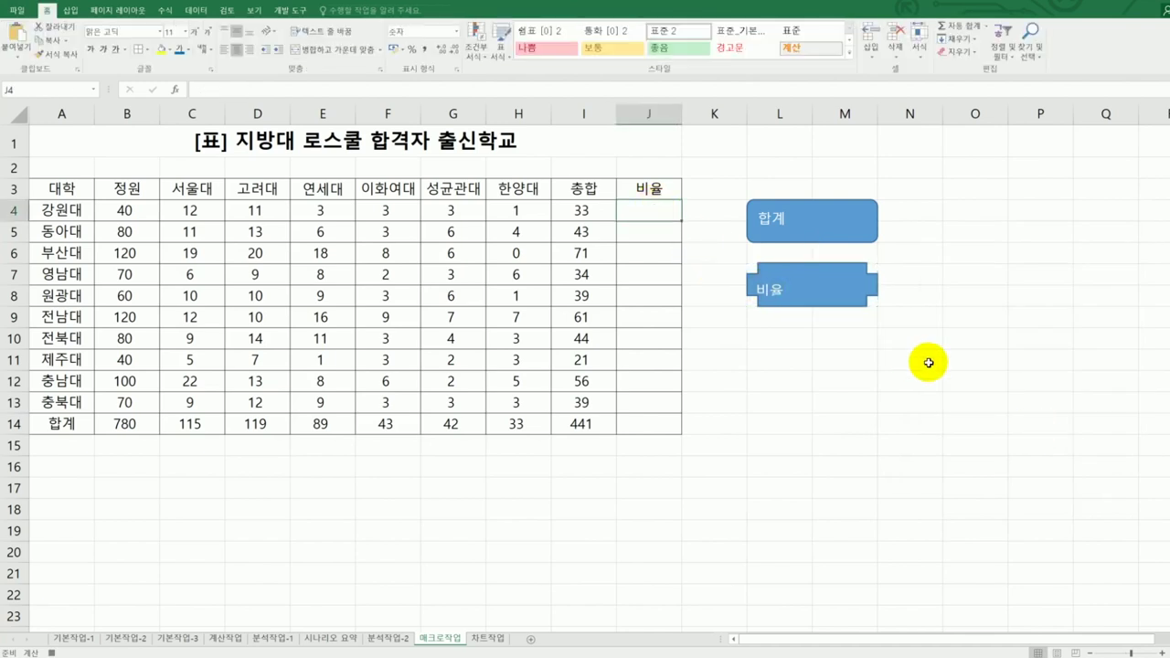
{"action": "type", "text": "=("}
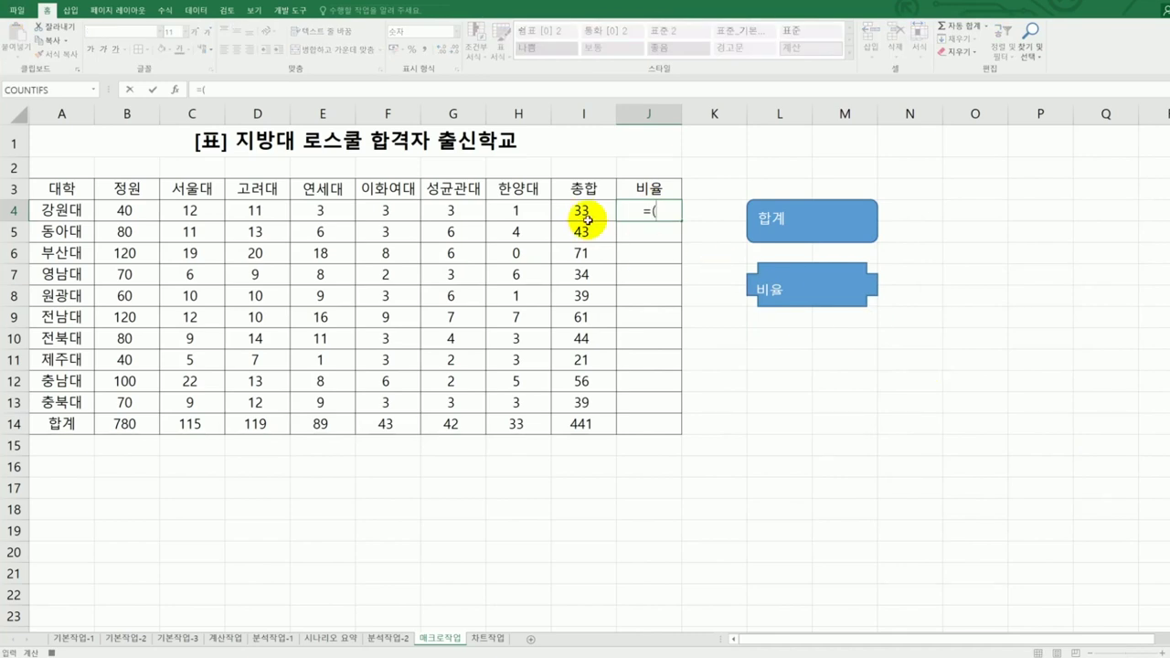
{"action": "left_click", "coordinate": [582, 212]}
{"action": "type", "text": "/"}
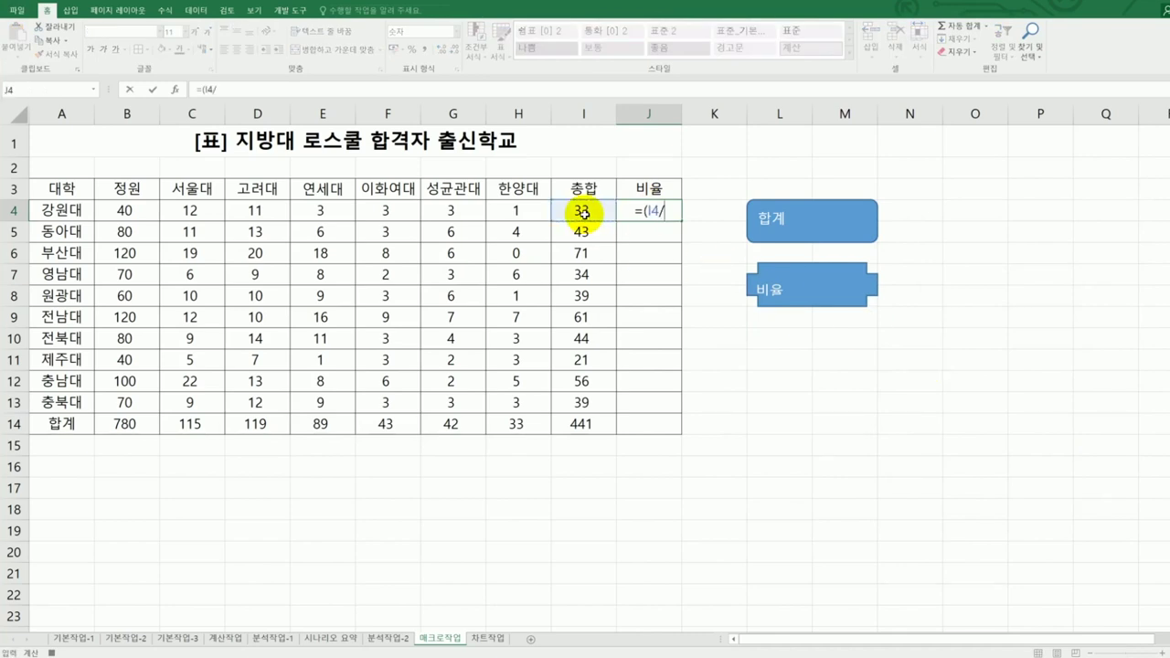
{"action": "left_click", "coordinate": [139, 211]}
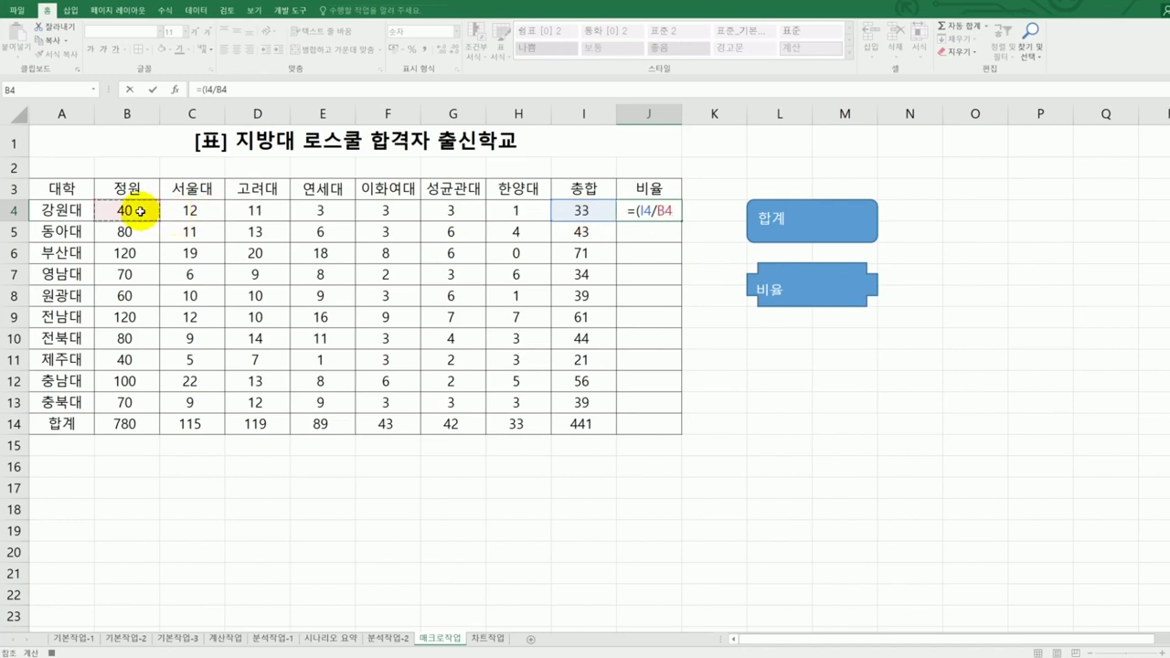
{"action": "type", "text": ")*100"}
{"action": "key", "text": "Return"}
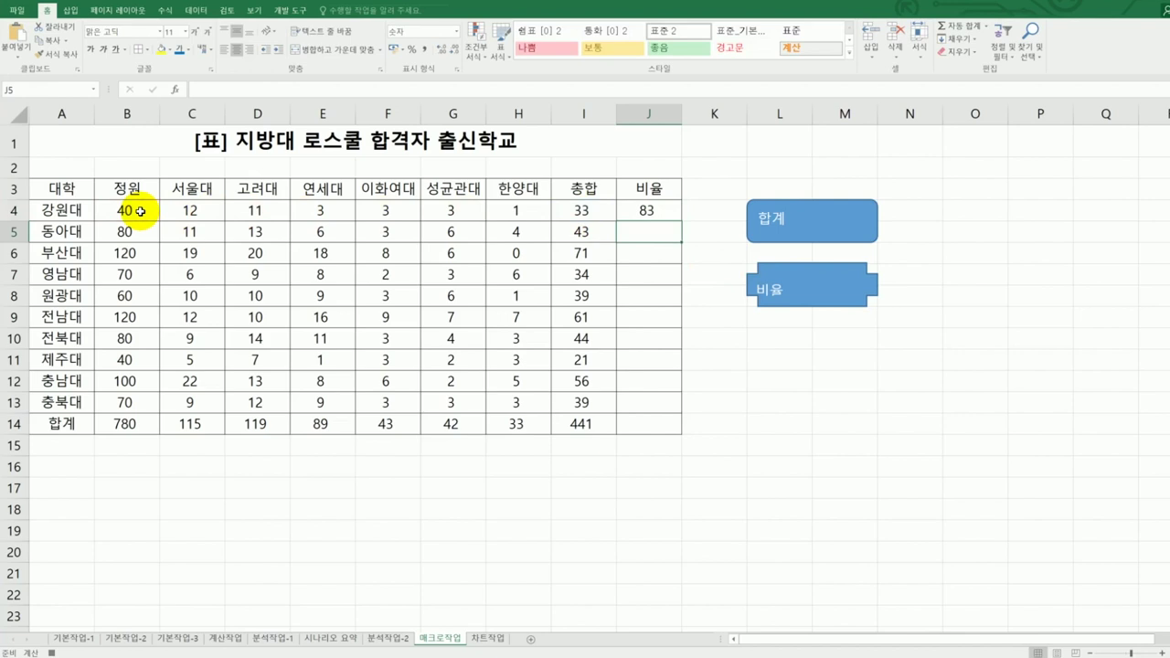
{"action": "left_click", "coordinate": [655, 210]}
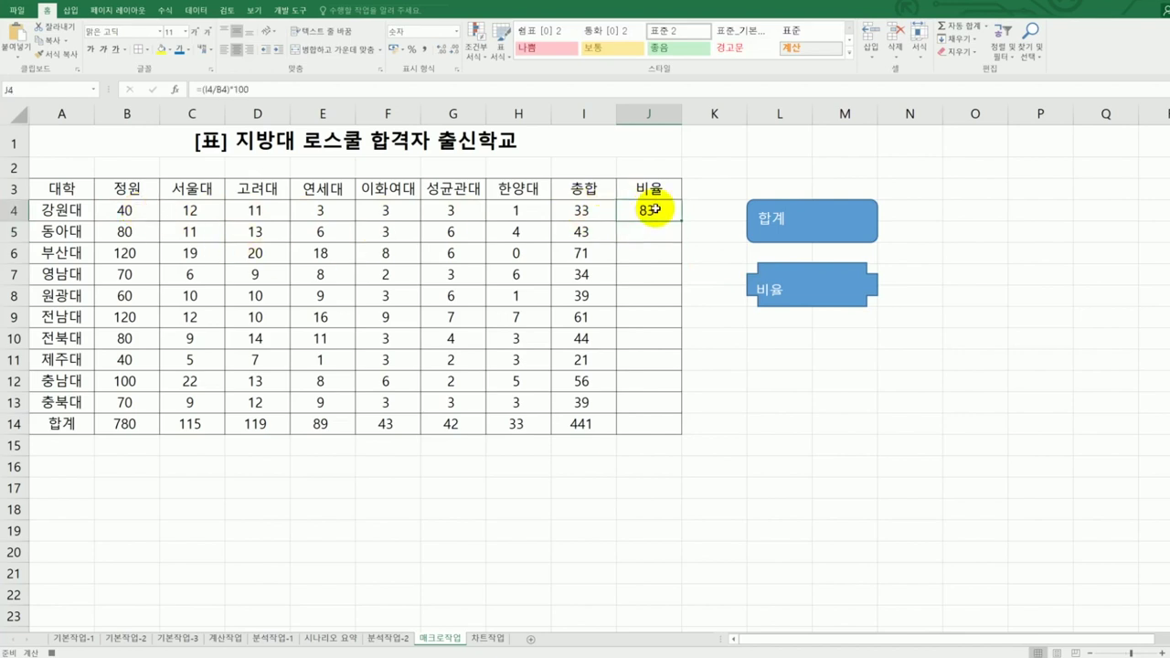
{"action": "left_click_drag", "start_coordinate": [681, 223], "coordinate": [689, 424]}
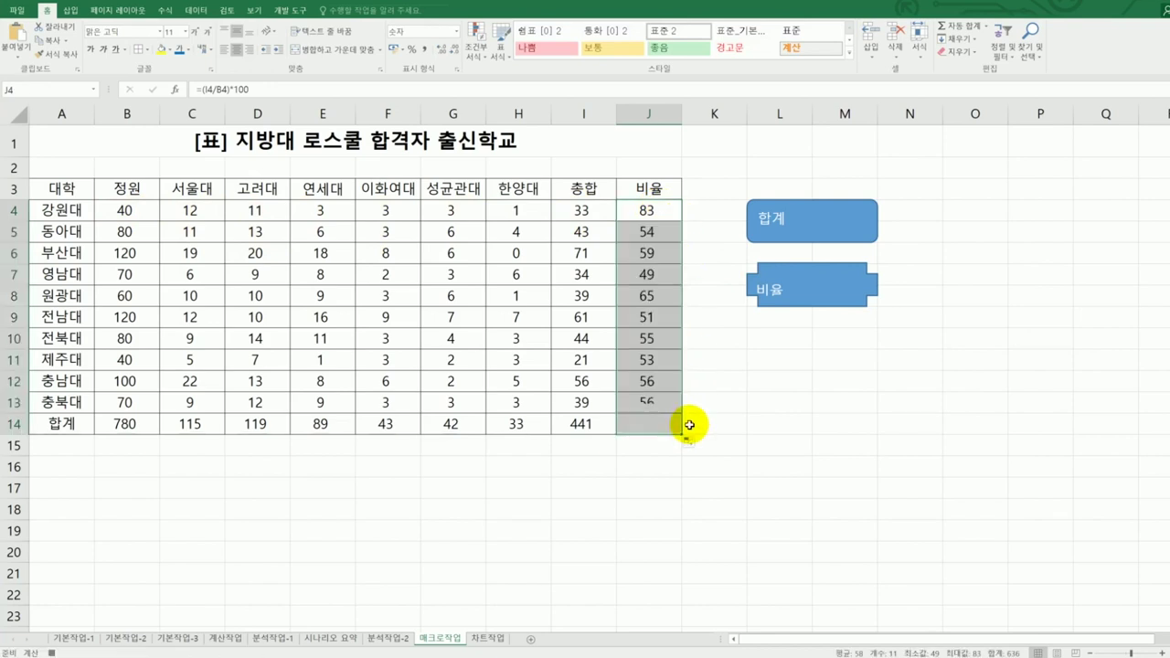
Format the 비율 values in J4:J14 as numbers with 2 decimal places.
{"action": "right_click", "coordinate": [647, 257]}
{"action": "left_click", "coordinate": [686, 465]}
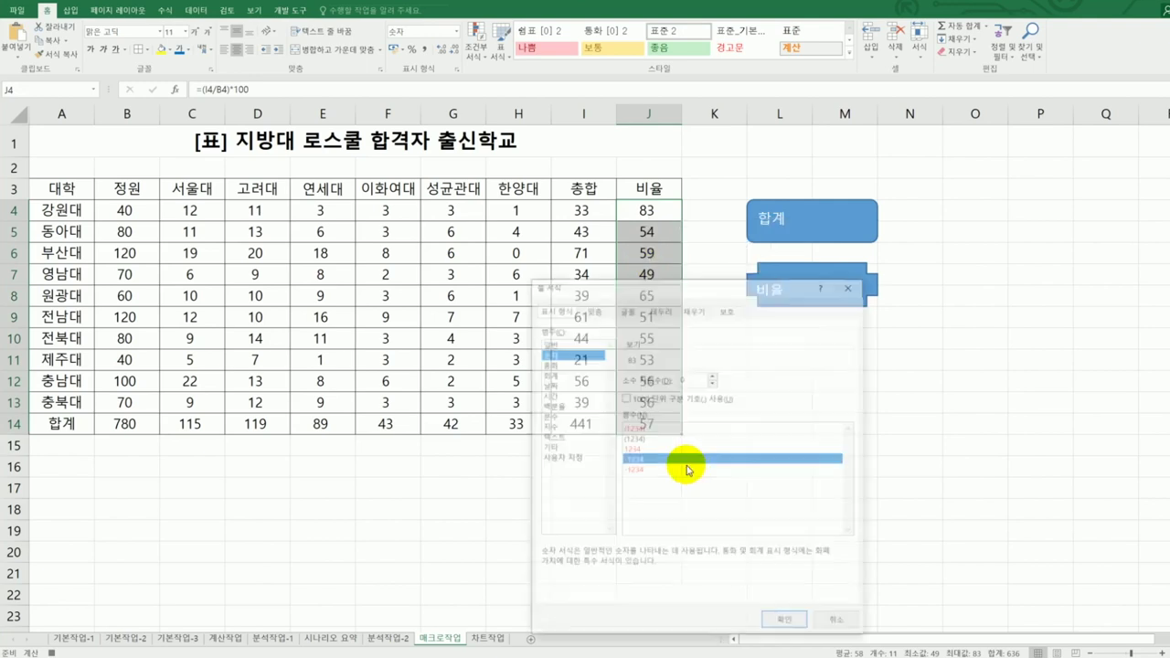
{"action": "left_click_drag", "start_coordinate": [646, 285], "coordinate": [284, 150]}
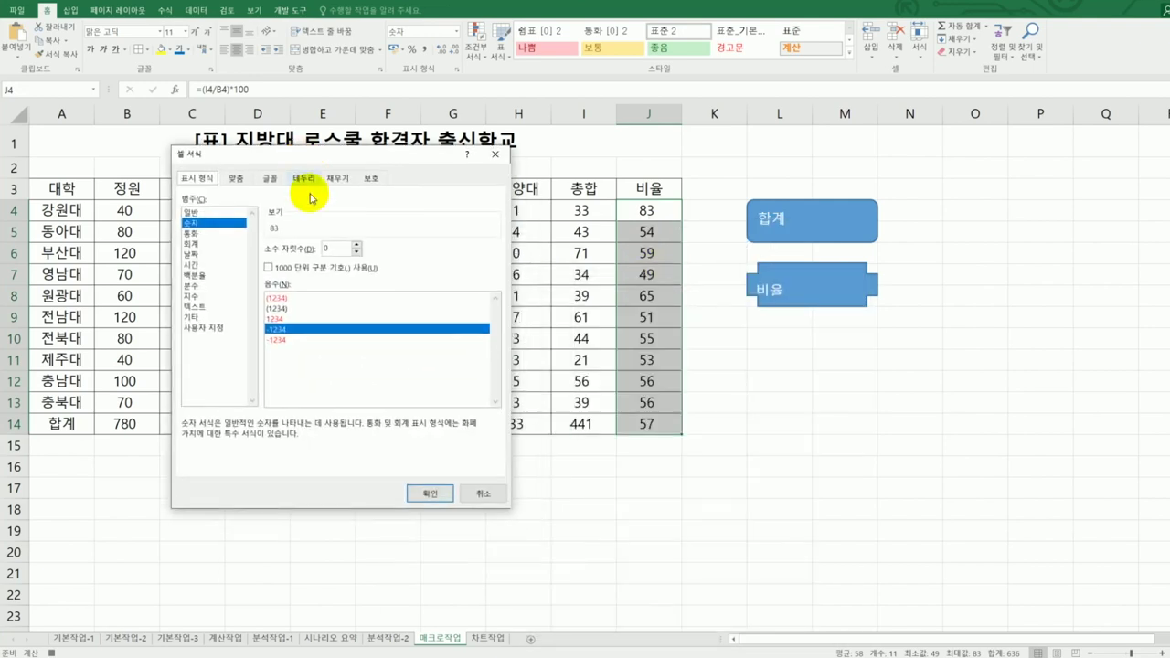
{"action": "left_click", "coordinate": [357, 243]}
{"action": "left_click", "coordinate": [357, 244]}
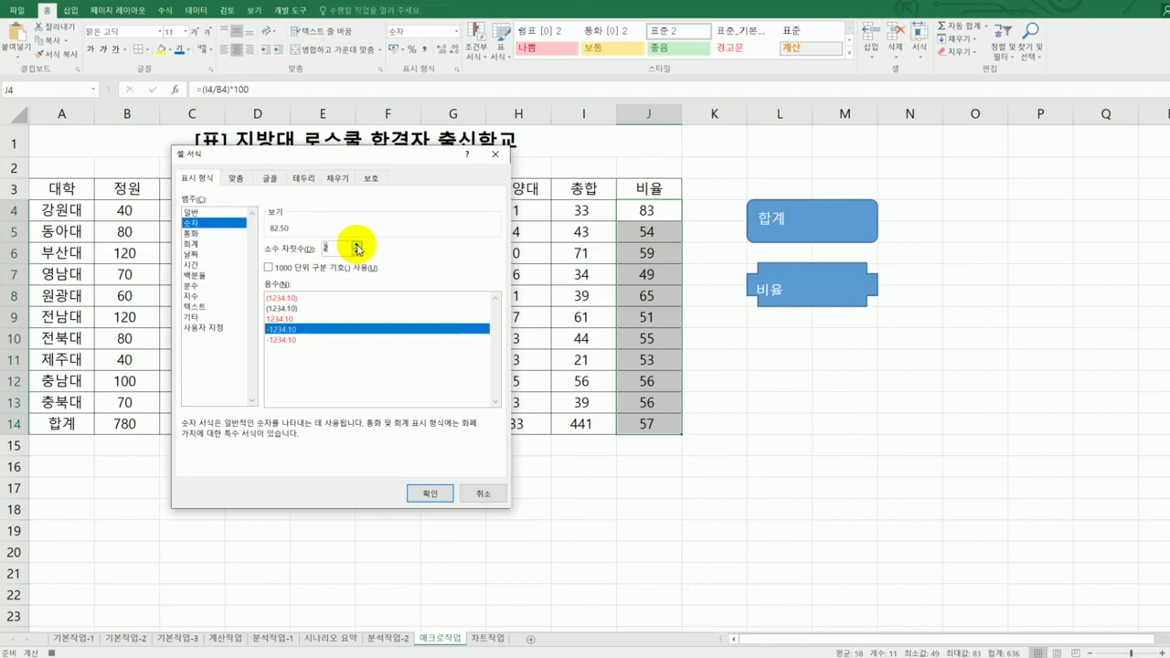
{"action": "left_click", "coordinate": [422, 492]}
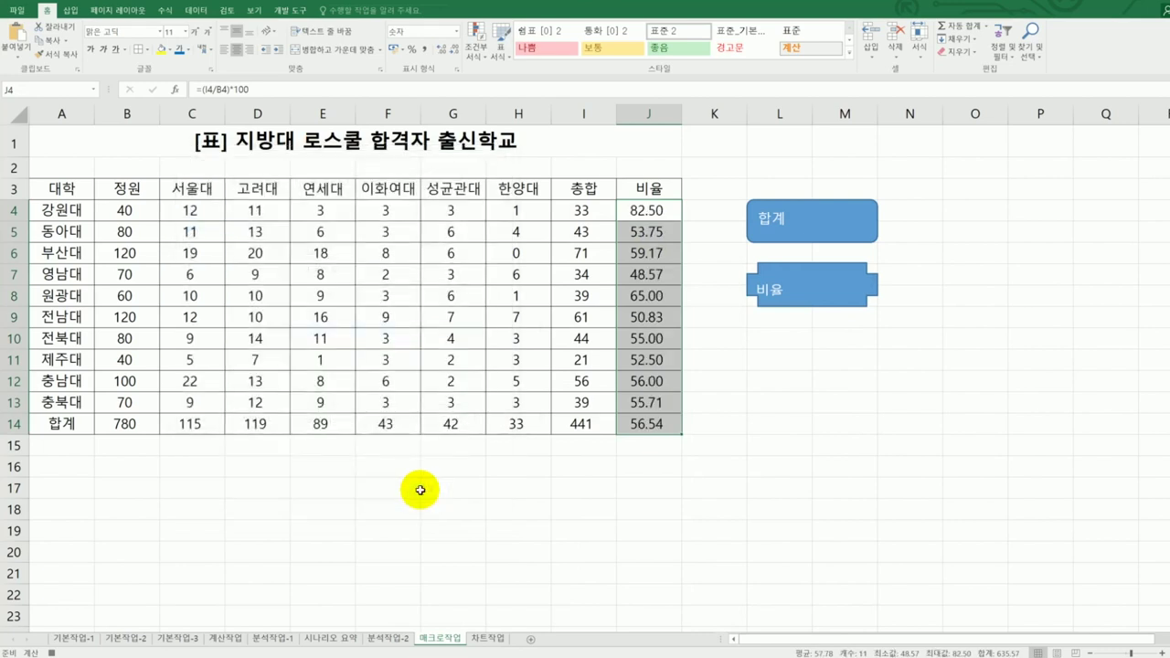
Stop recording the 비율 macro and deselect the ratio cells.
{"action": "left_click", "coordinate": [656, 426]}
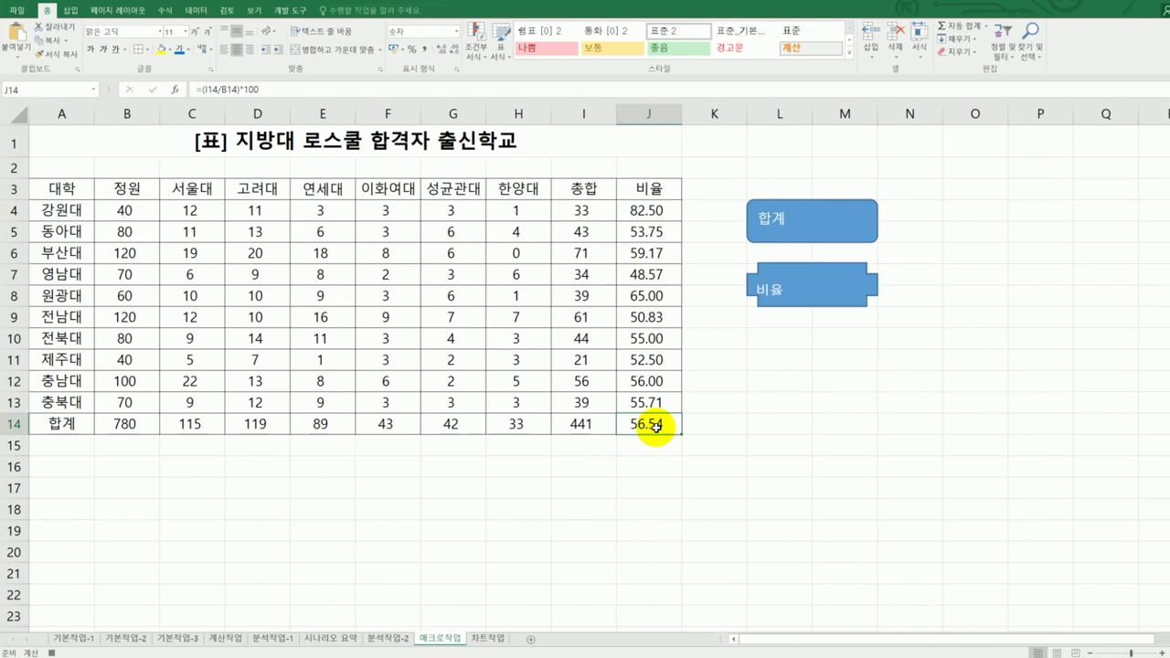
{"action": "left_click", "coordinate": [280, 11]}
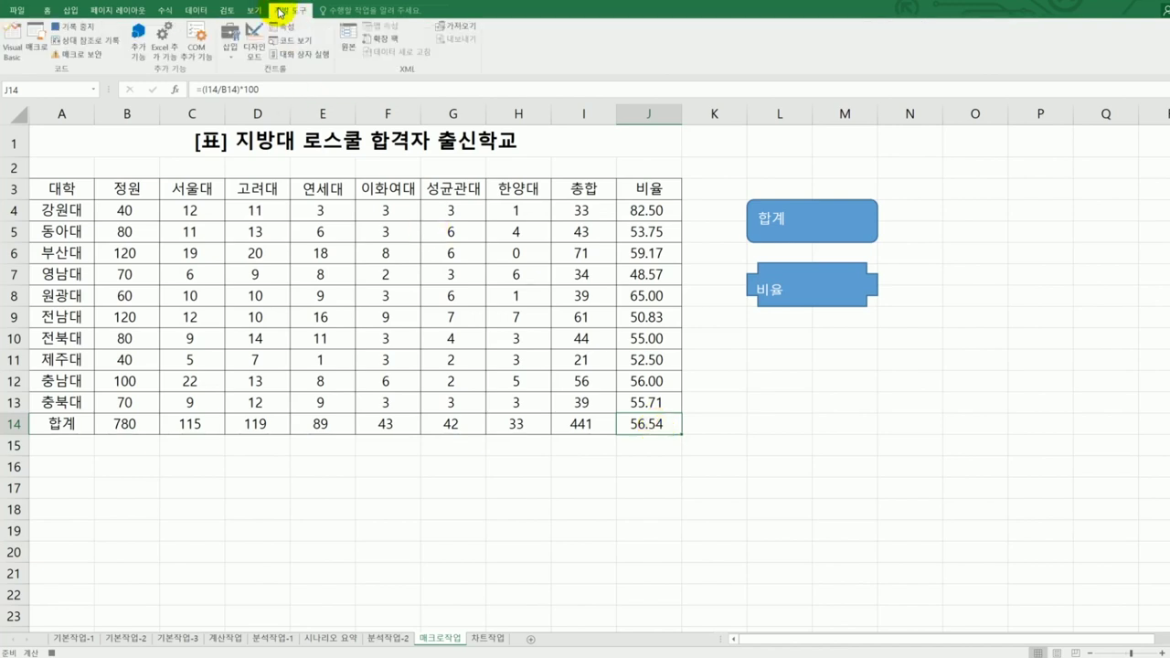
{"action": "left_click", "coordinate": [68, 27]}
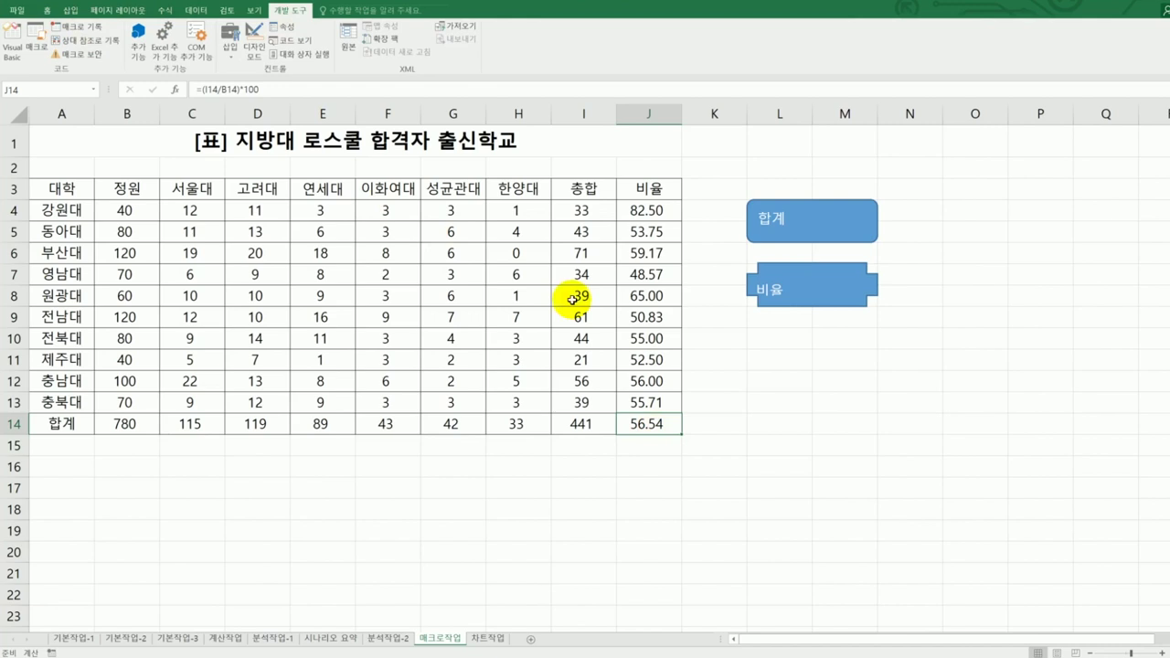
{"action": "left_click", "coordinate": [848, 500]}
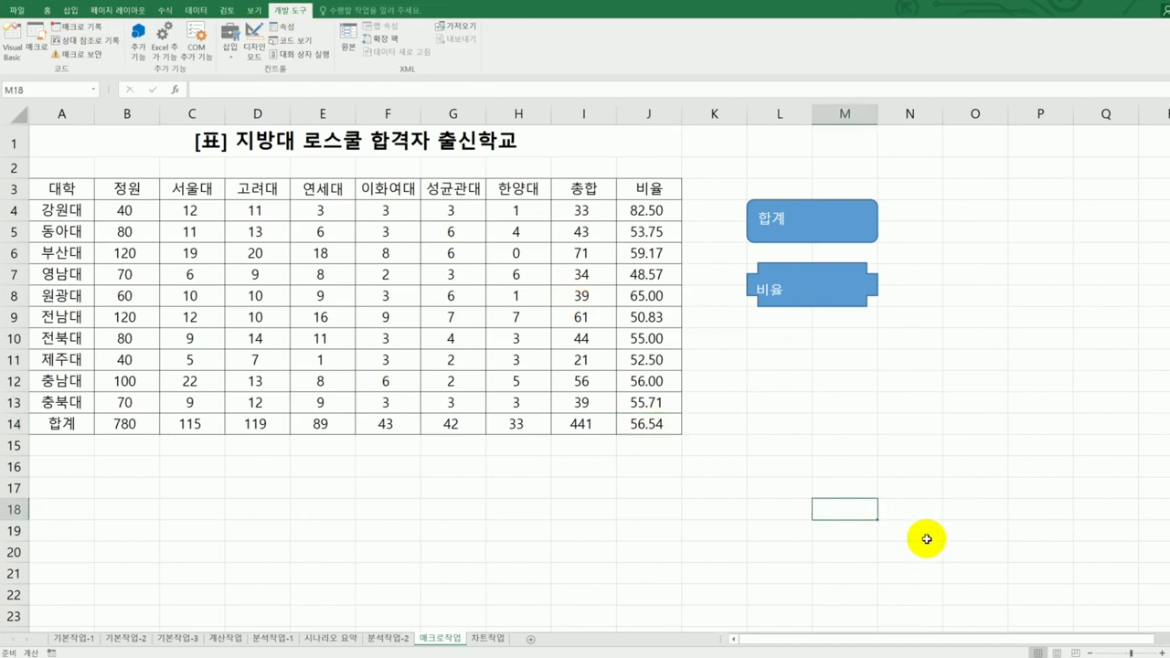
Clear the ratios in J4:J14 and the totals in row 14, and run the 합계 macro from its shape.
{"action": "left_click_drag", "start_coordinate": [649, 210], "coordinate": [650, 419]}
{"action": "key", "text": "Delete"}
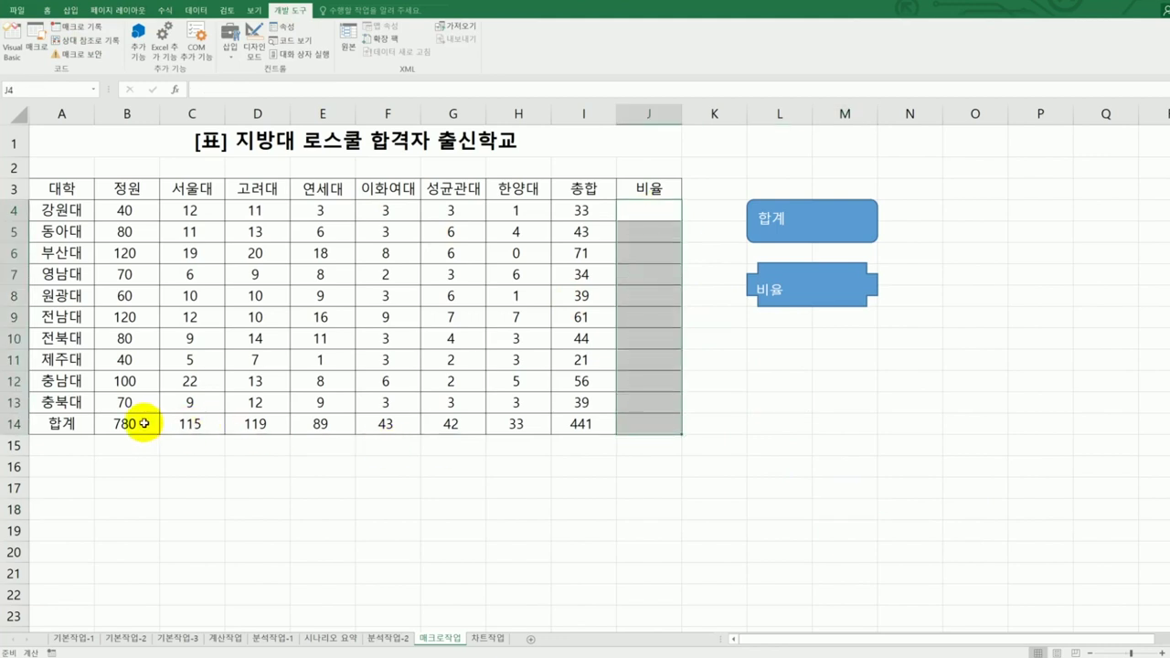
{"action": "left_click_drag", "start_coordinate": [144, 423], "coordinate": [649, 423]}
{"action": "key", "text": "Delete"}
{"action": "left_click", "coordinate": [782, 575]}
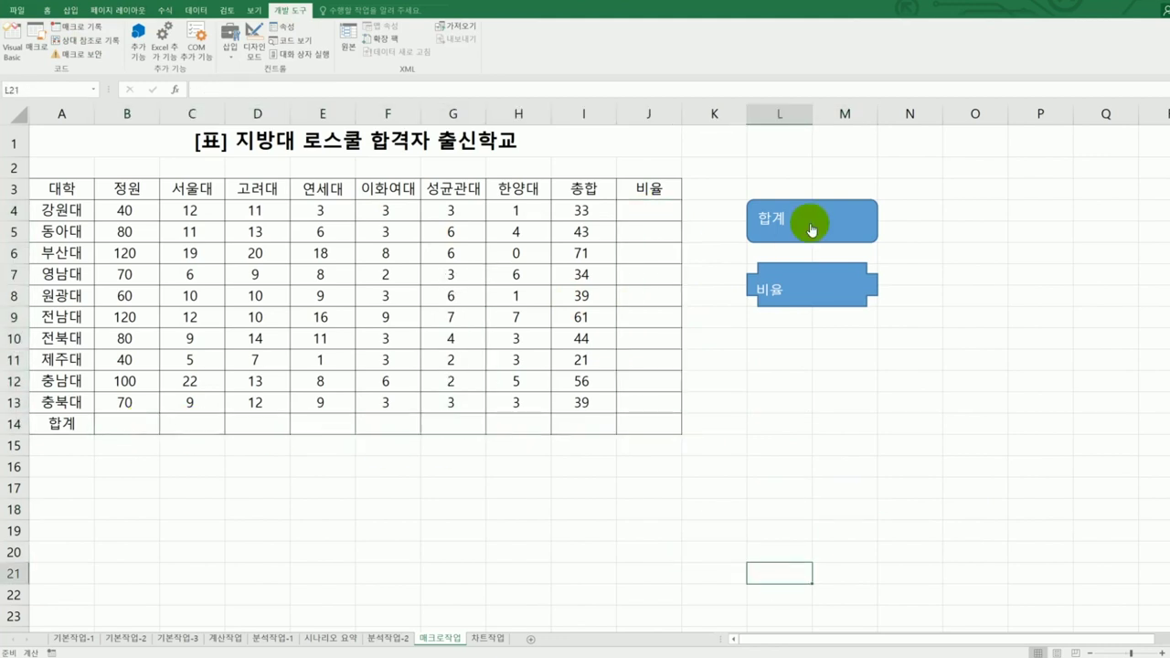
{"action": "left_click", "coordinate": [812, 230]}
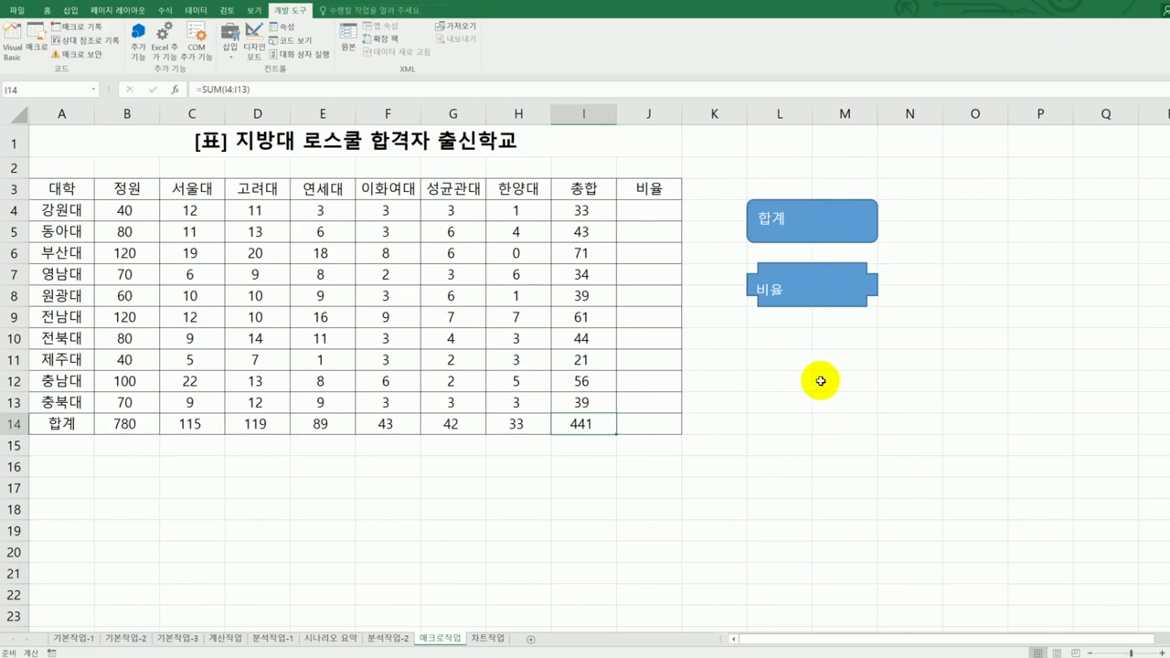
Run the 비율 macro from its shape, then open the 차트작업 sheet with the chart to edit.
{"action": "left_click", "coordinate": [804, 309]}
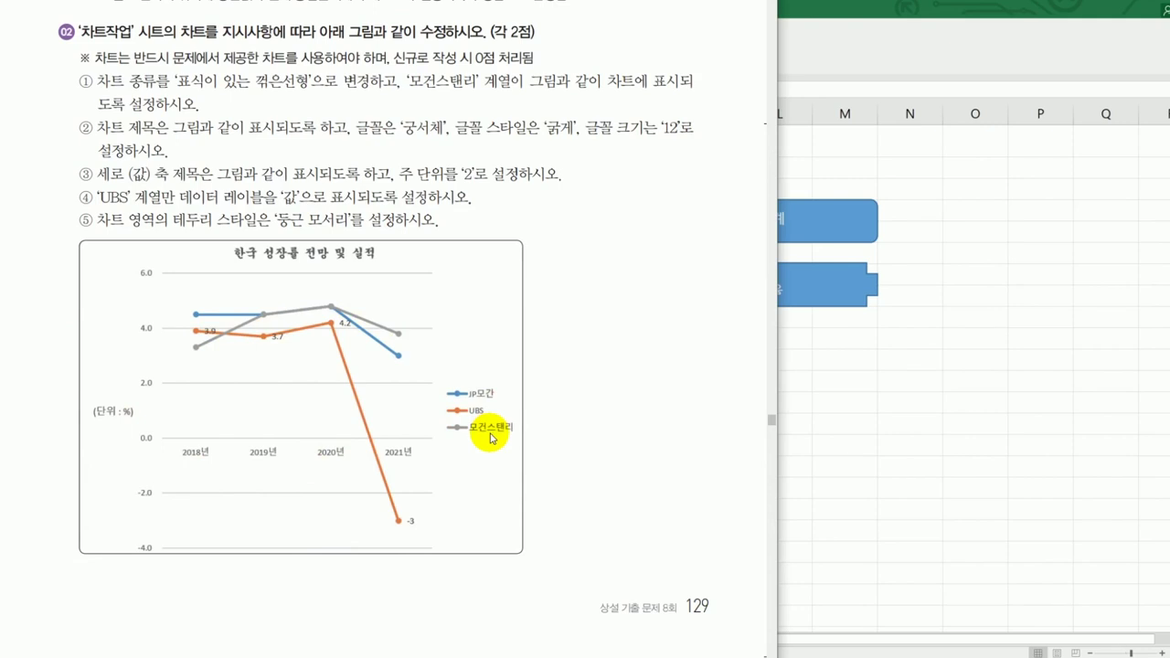
{"action": "left_click", "coordinate": [973, 510]}
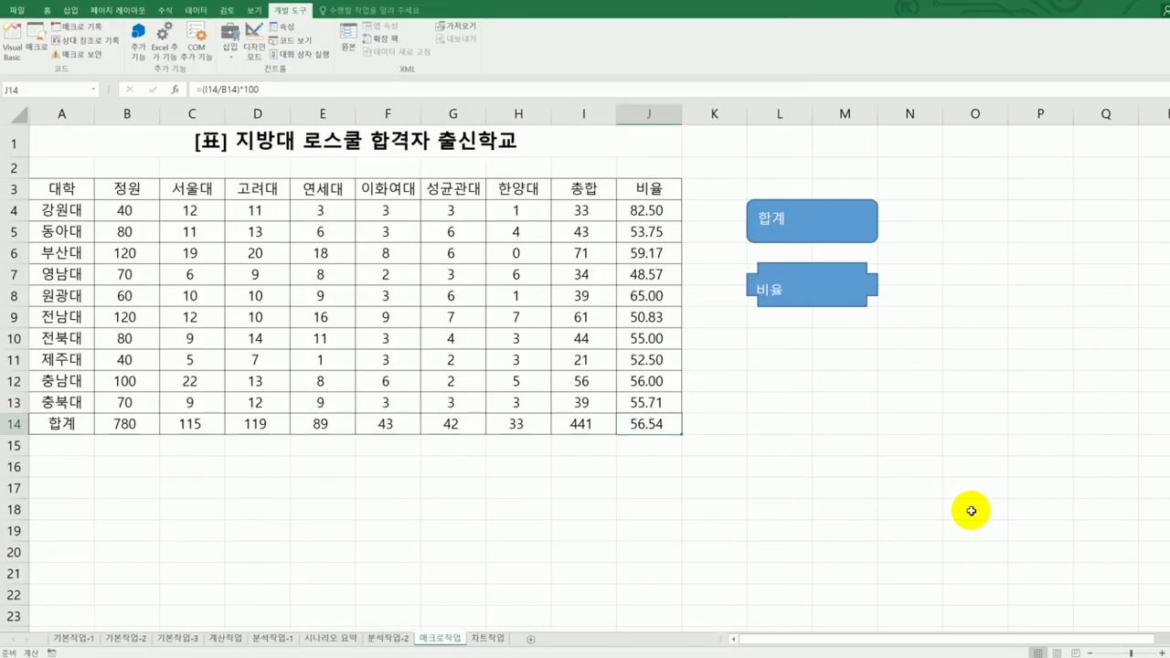
{"action": "left_click", "coordinate": [504, 640]}
{"action": "scroll", "coordinate": [810, 417], "scroll_direction": "down", "scroll_amount": 1}
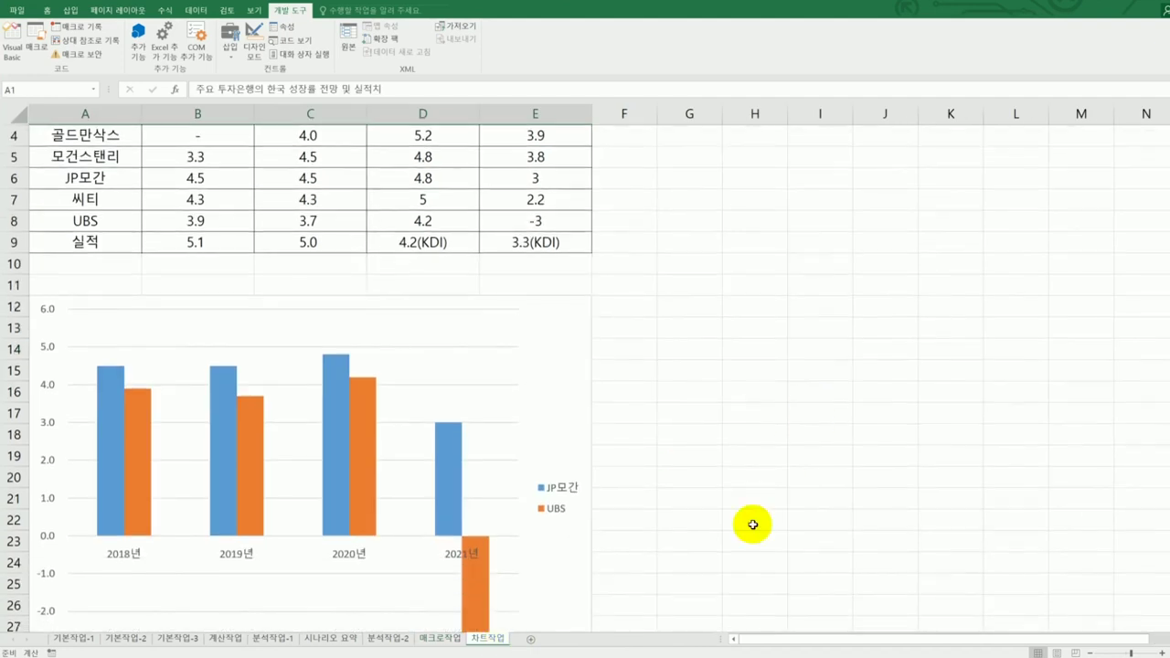
{"action": "scroll", "coordinate": [747, 539], "scroll_direction": "down", "scroll_amount": 1}
{"action": "scroll", "coordinate": [744, 540], "scroll_direction": "up", "scroll_amount": 2}
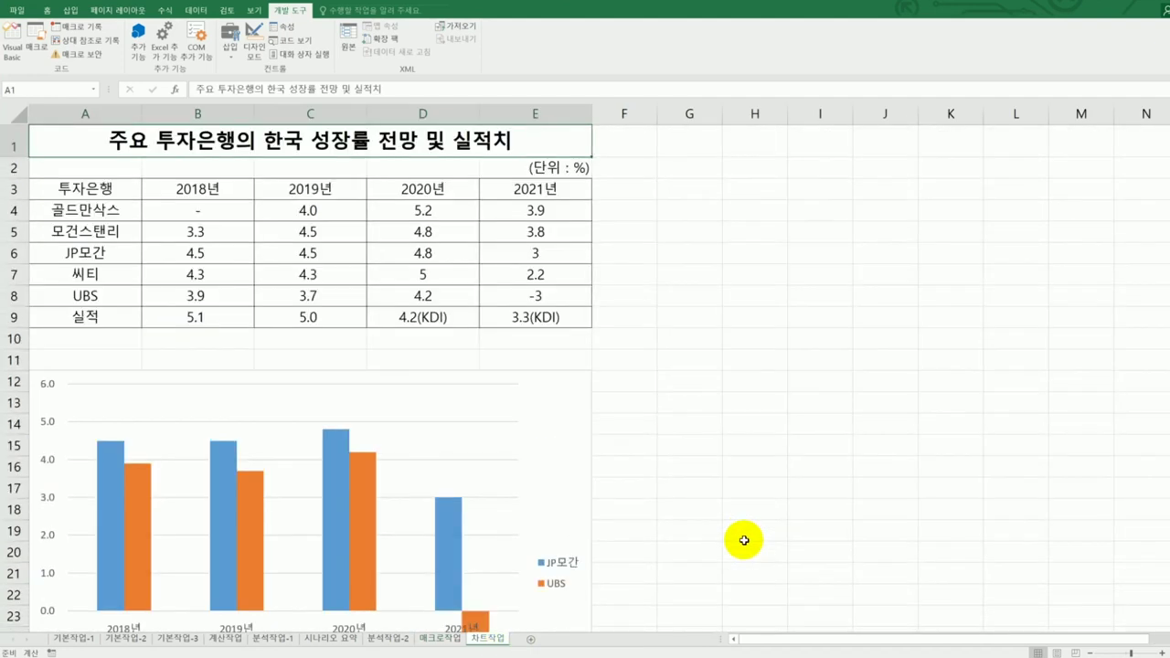
Change the clustered column chart's type to 표식이 있는 꺾은선형 (line with markers).
{"action": "left_click", "coordinate": [565, 434]}
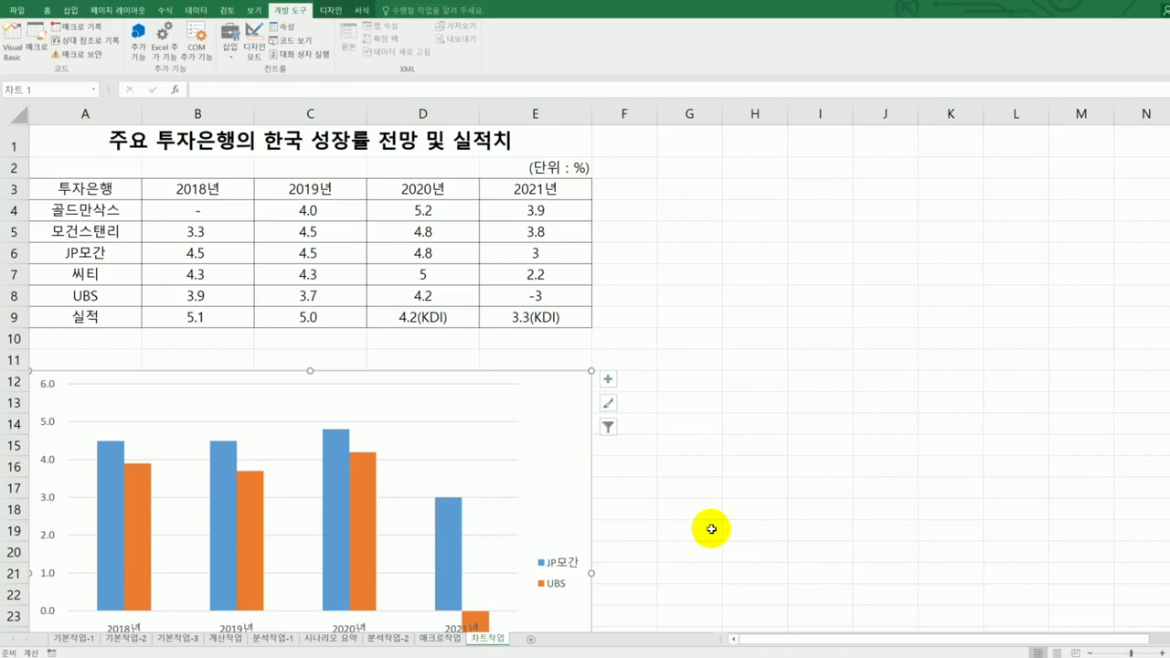
{"action": "scroll", "coordinate": [711, 530], "scroll_direction": "down", "scroll_amount": 2}
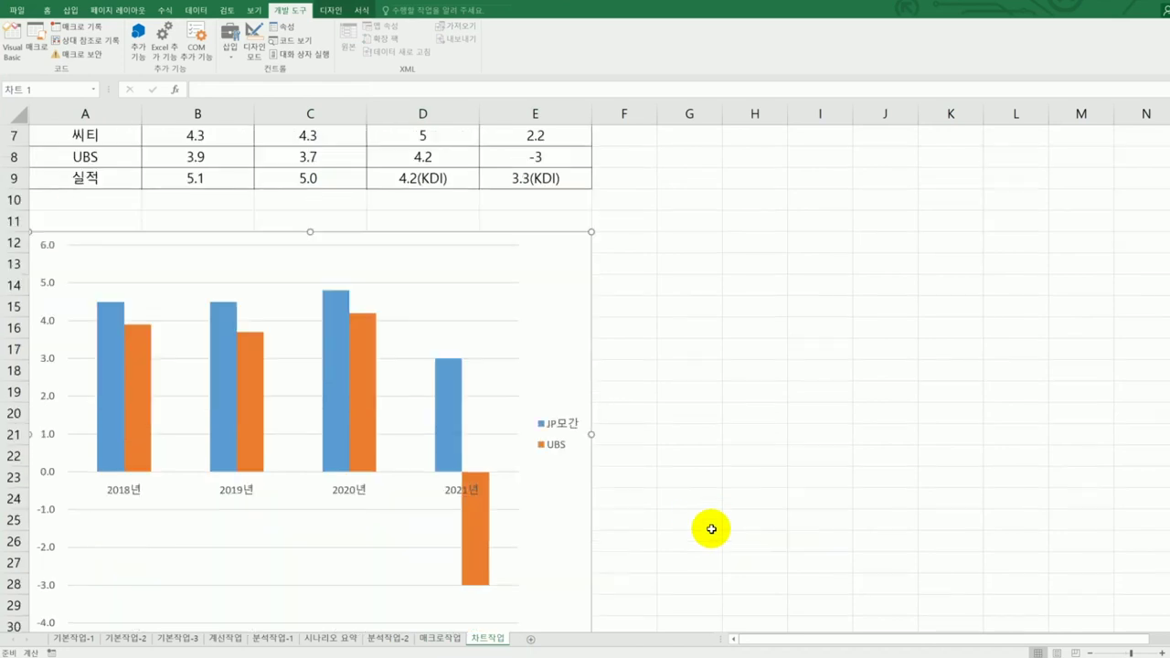
{"action": "scroll", "coordinate": [711, 528], "scroll_direction": "up", "scroll_amount": 1}
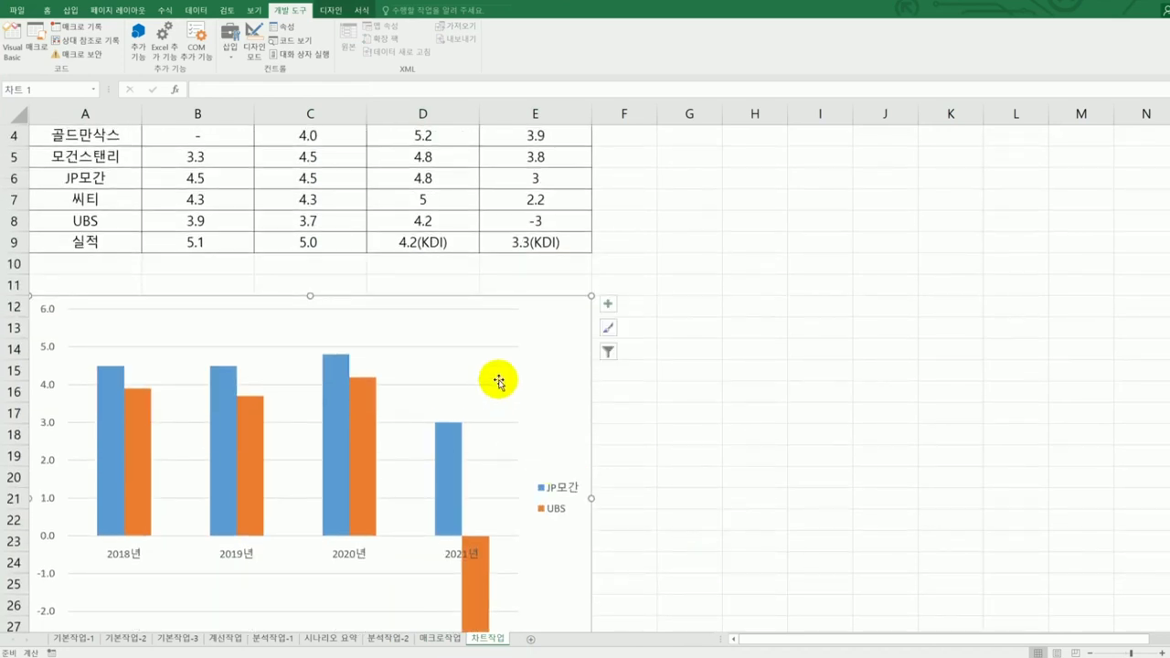
{"action": "right_click", "coordinate": [526, 362]}
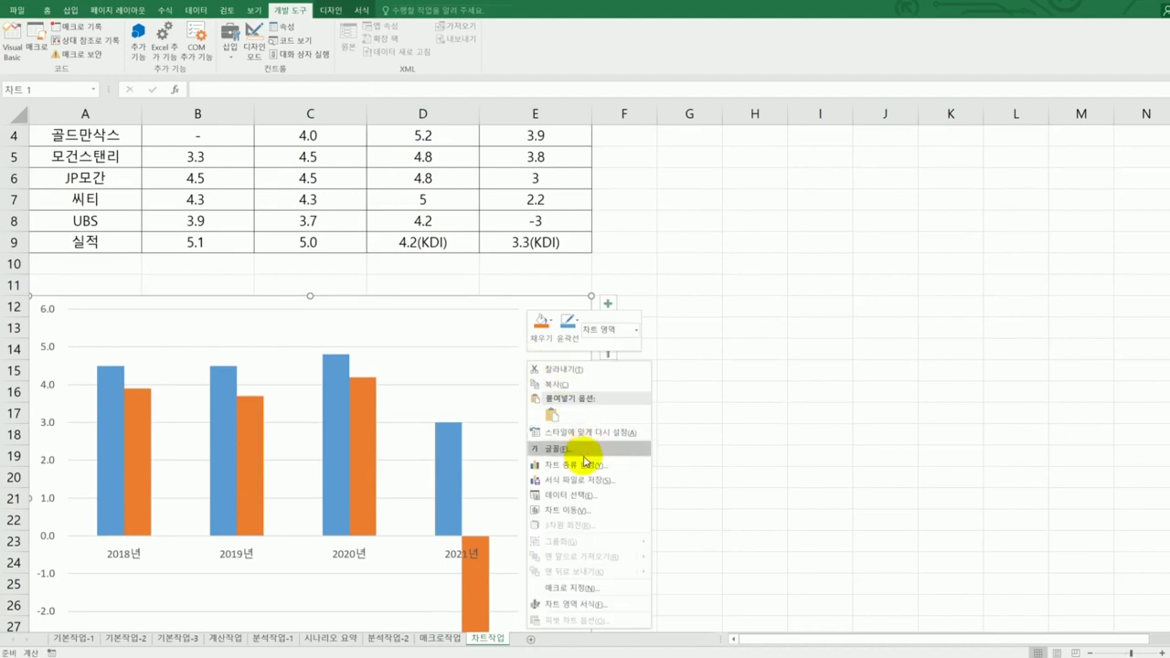
{"action": "left_click", "coordinate": [548, 449]}
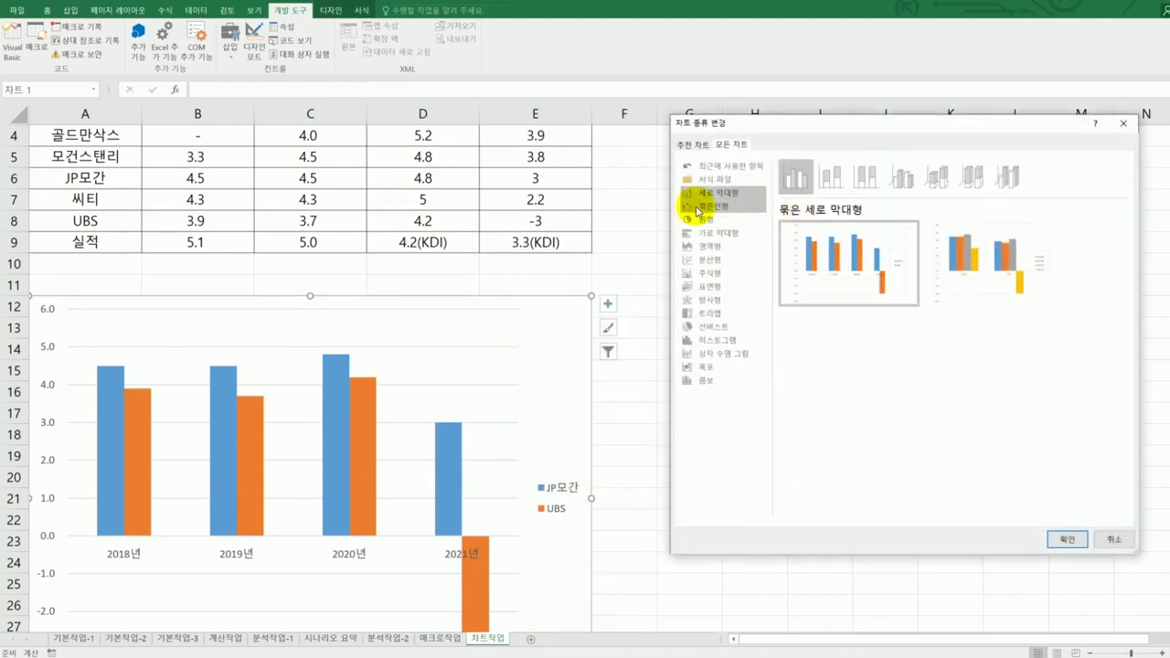
{"action": "left_click", "coordinate": [711, 207]}
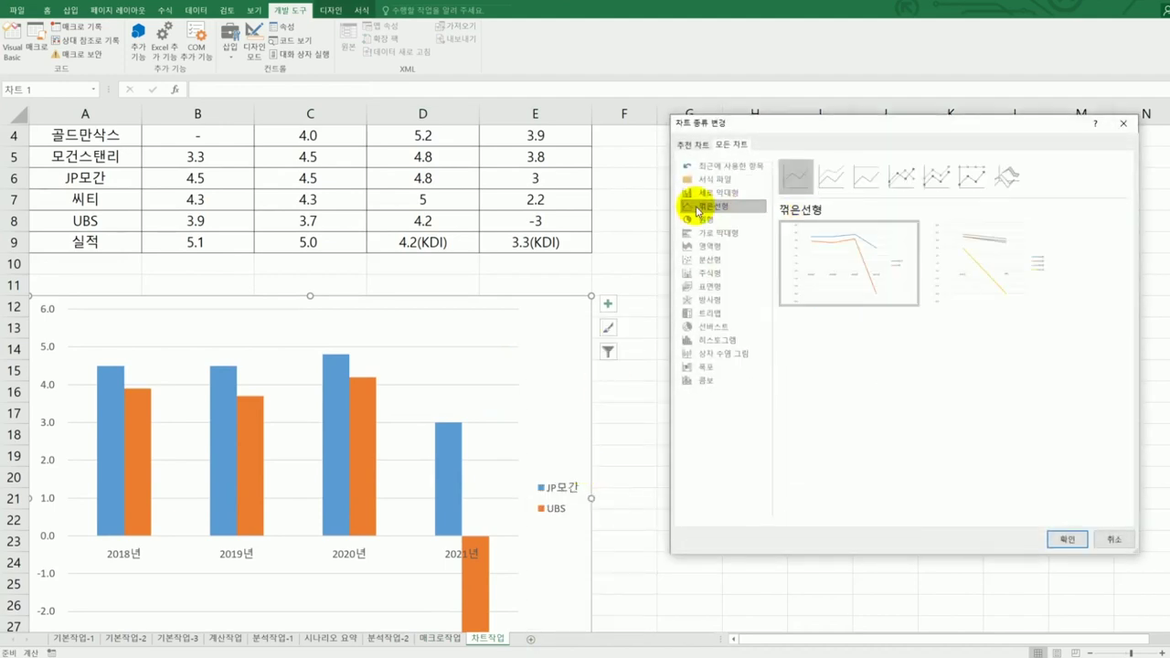
{"action": "left_click", "coordinate": [895, 183]}
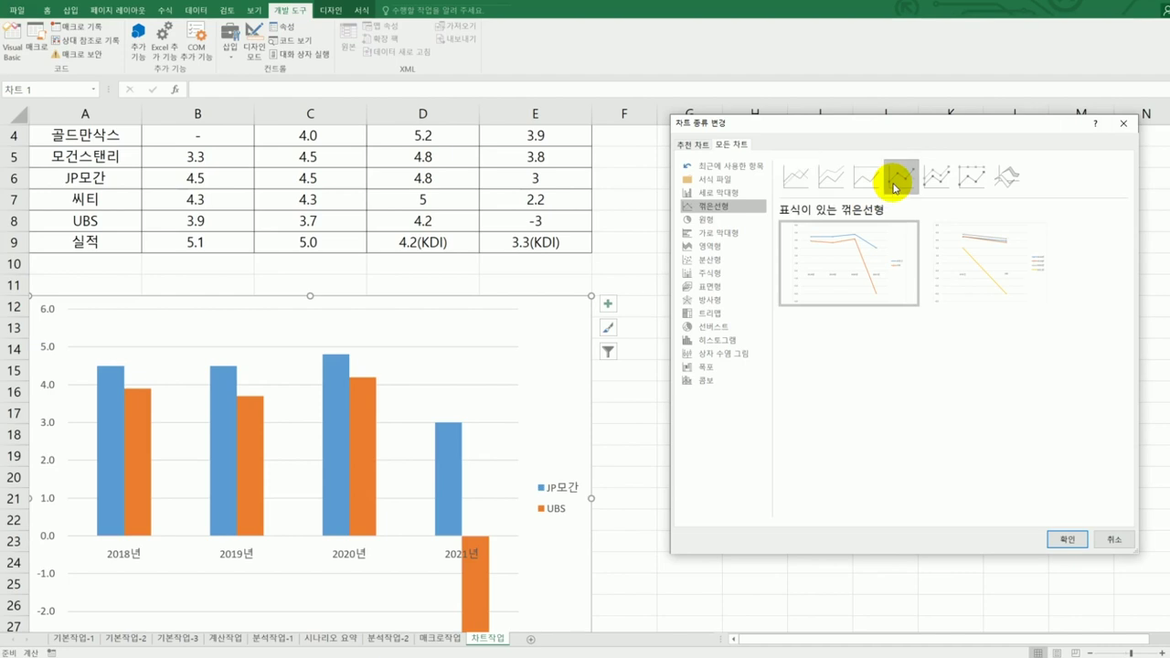
{"action": "left_click", "coordinate": [1064, 538]}
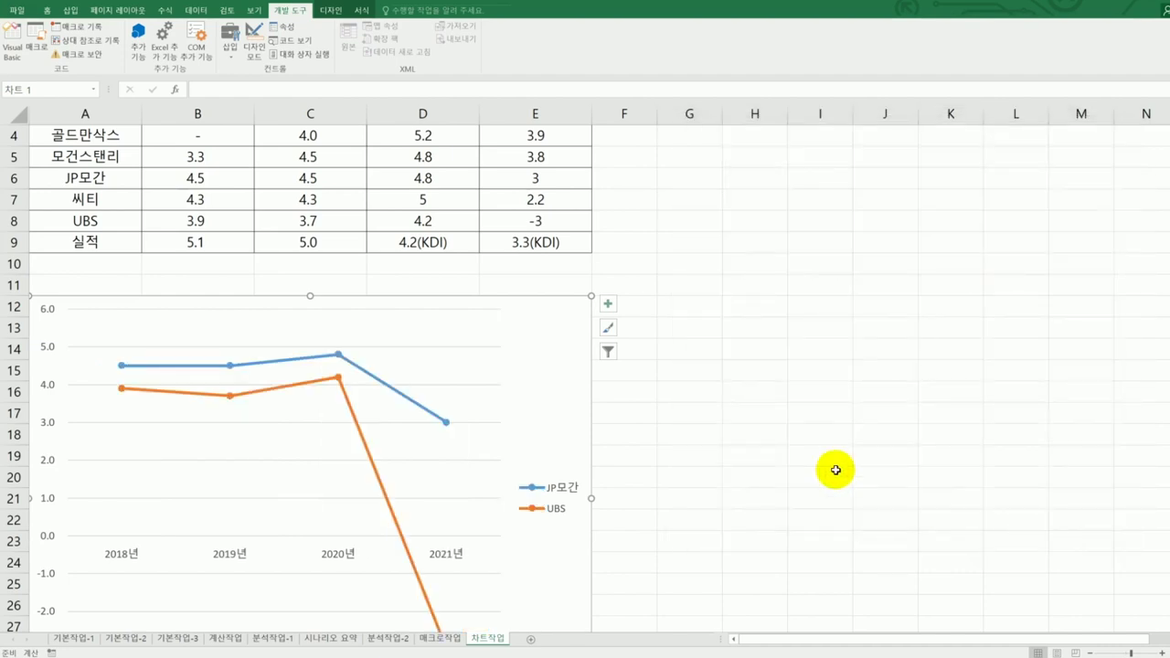
Add the 모건스탠리 series to the chart by copying A5:E5 and pasting it into the chart.
{"action": "scroll", "coordinate": [836, 470], "scroll_direction": "up", "scroll_amount": 1}
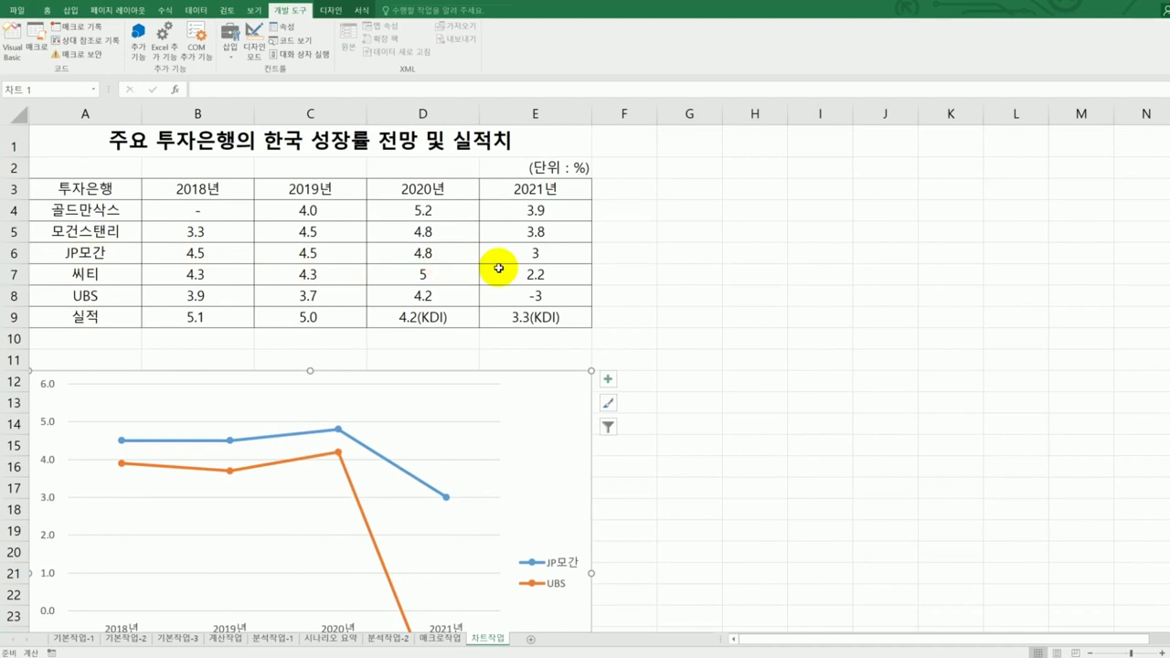
{"action": "left_click_drag", "start_coordinate": [107, 233], "coordinate": [555, 232]}
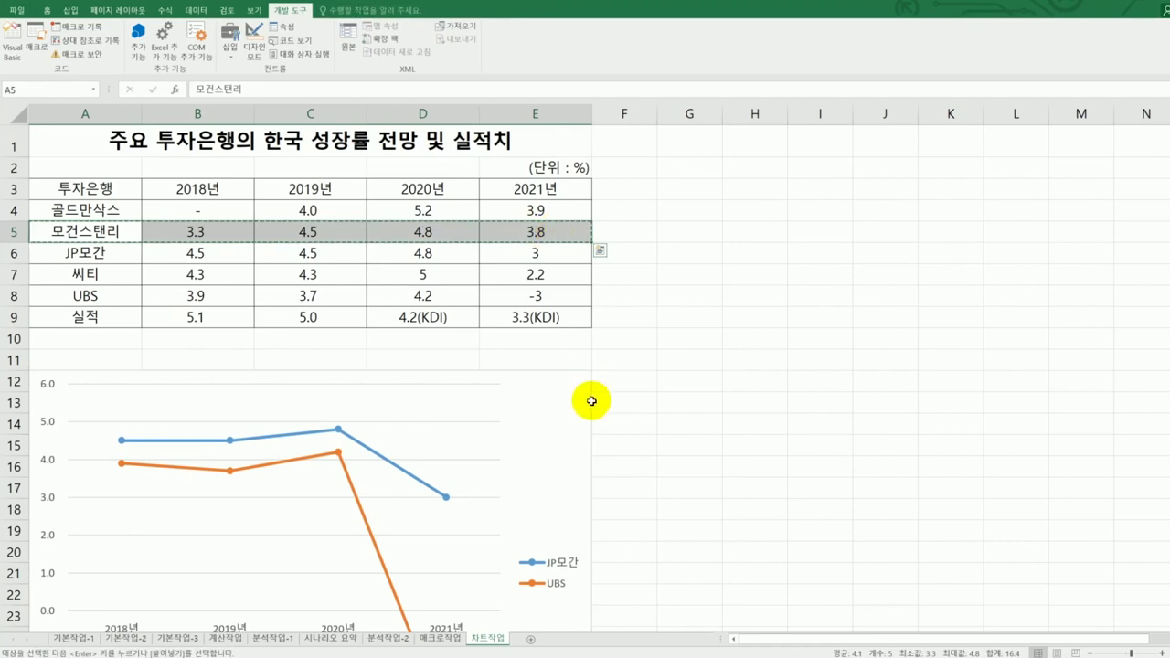
{"action": "key", "text": "ctrl+c"}
{"action": "left_click", "coordinate": [557, 447]}
{"action": "key", "text": "ctrl+v"}
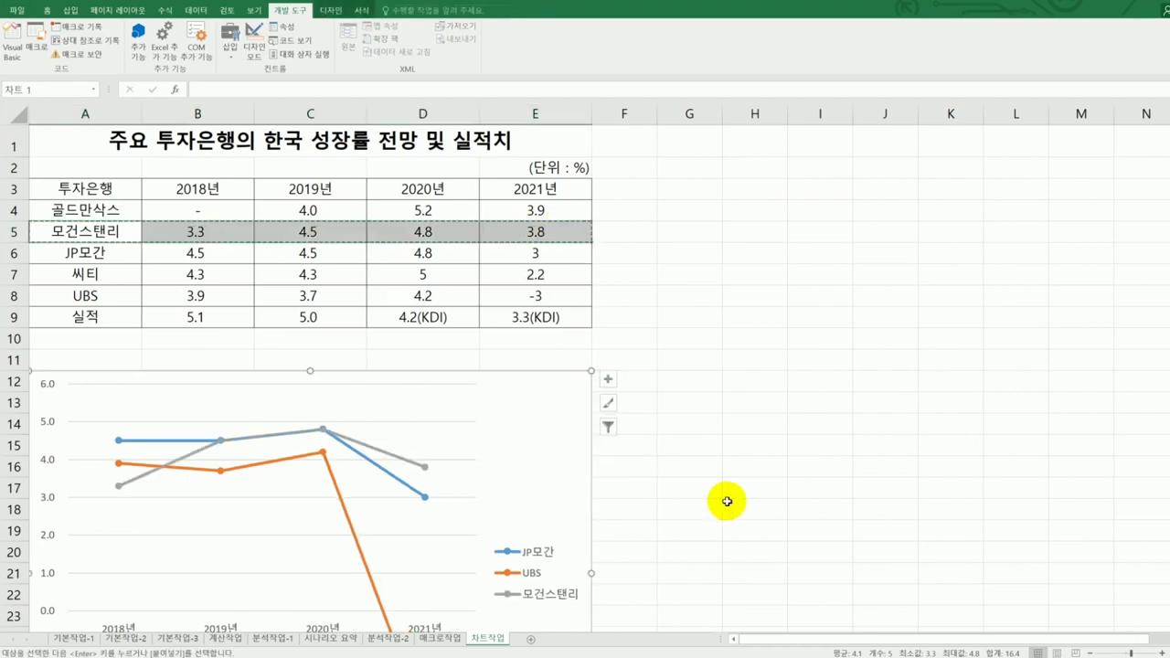
Add a chart title reading 한국 성장률 전망 및 실적.
{"action": "scroll", "coordinate": [727, 501], "scroll_direction": "down", "scroll_amount": 2}
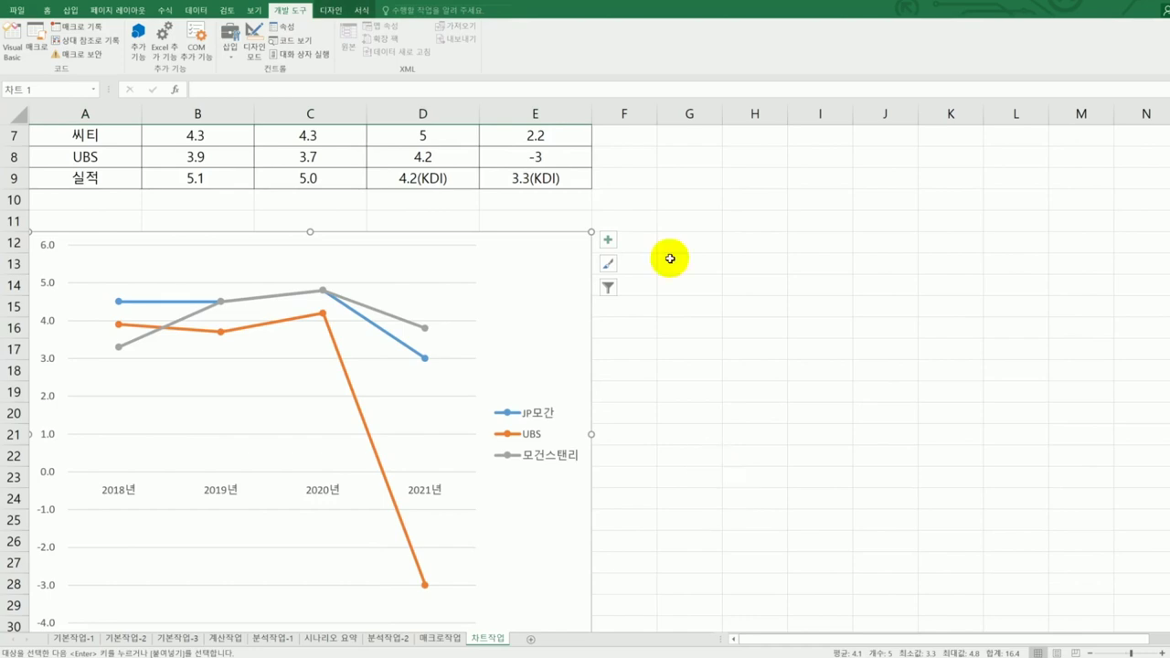
{"action": "key", "text": "alt+Tab"}
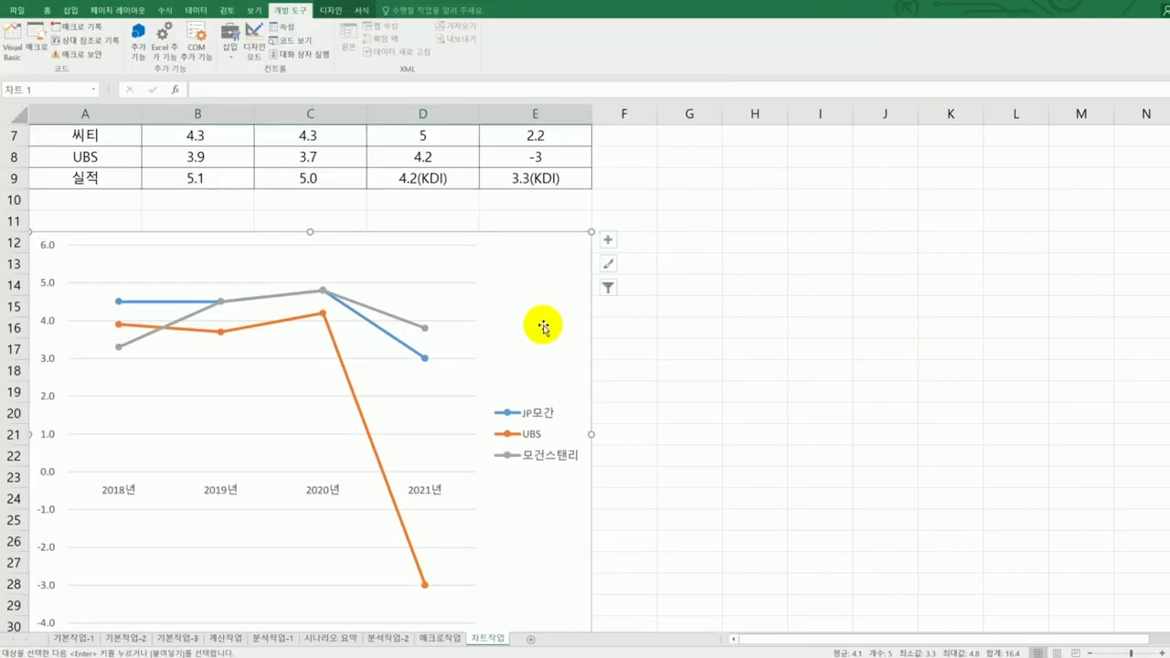
{"action": "left_click", "coordinate": [608, 240]}
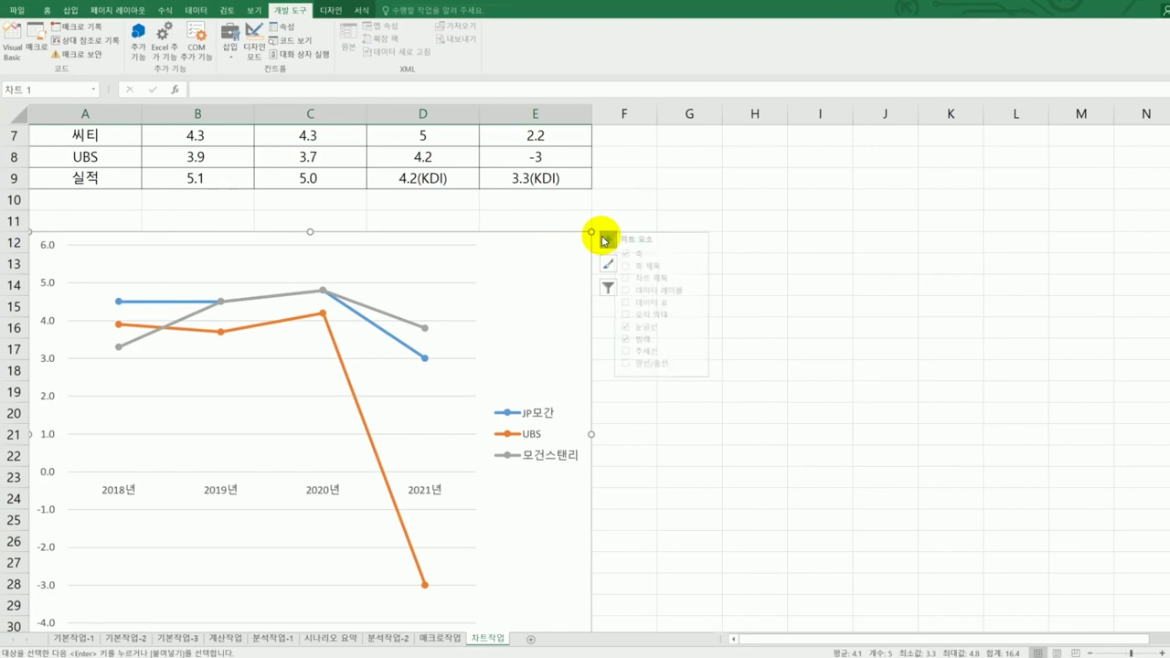
{"action": "left_click", "coordinate": [666, 282]}
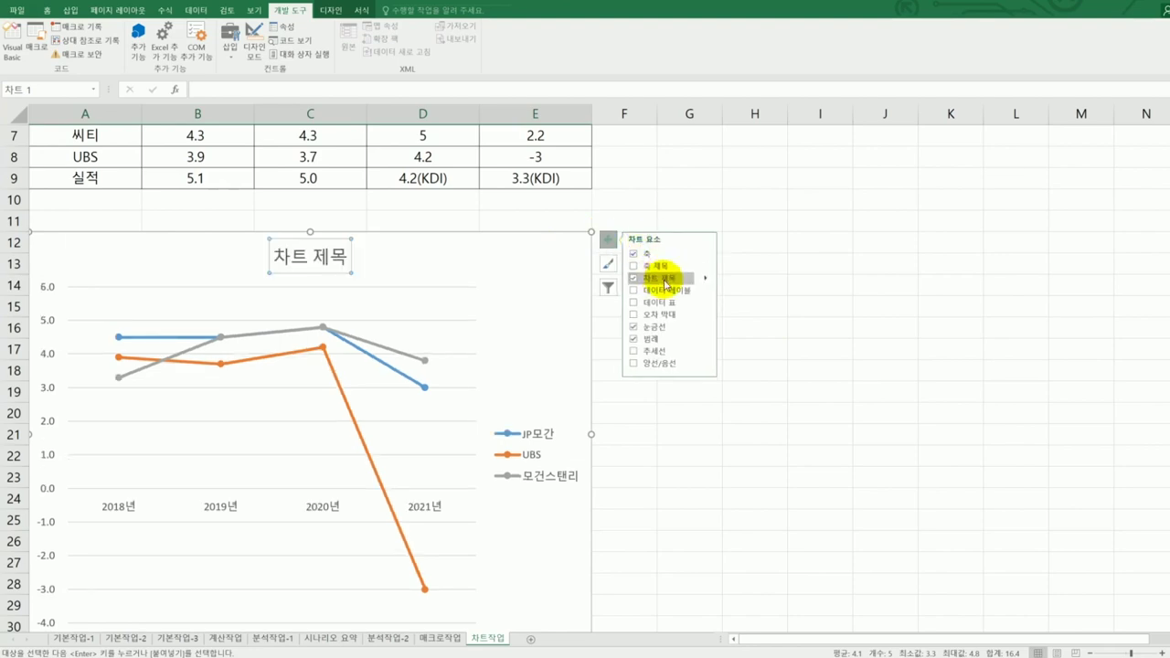
{"action": "double_click", "coordinate": [276, 255]}
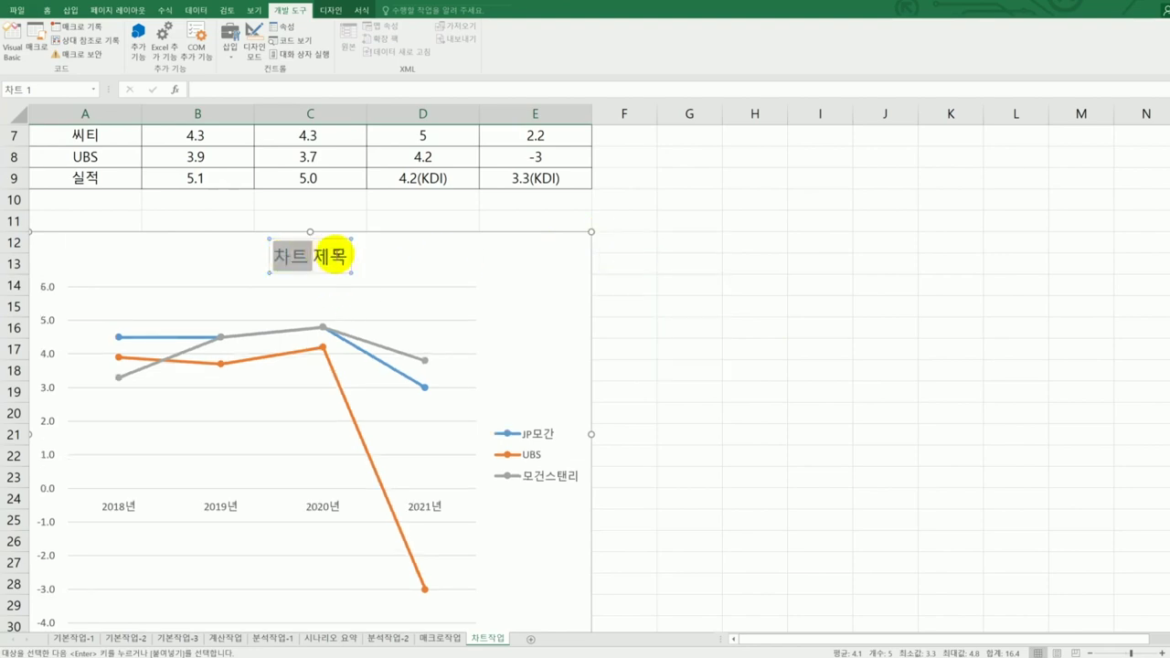
{"action": "left_click_drag", "start_coordinate": [335, 257], "coordinate": [355, 255]}
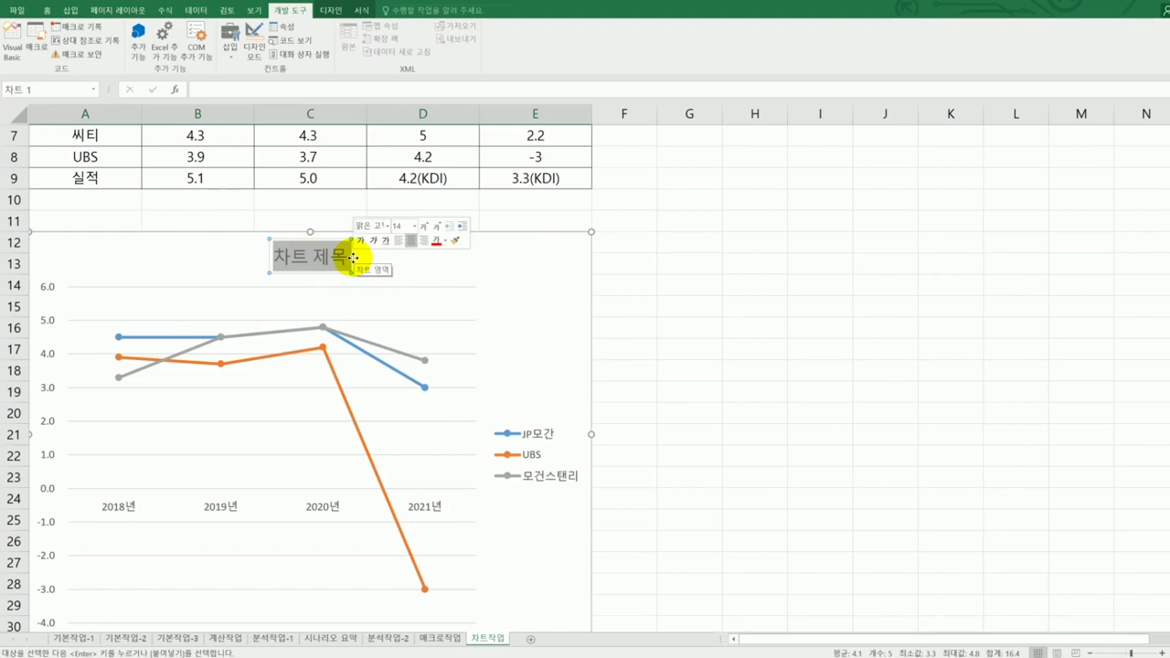
{"action": "type", "text": "한ㄱㅜㄱ"}
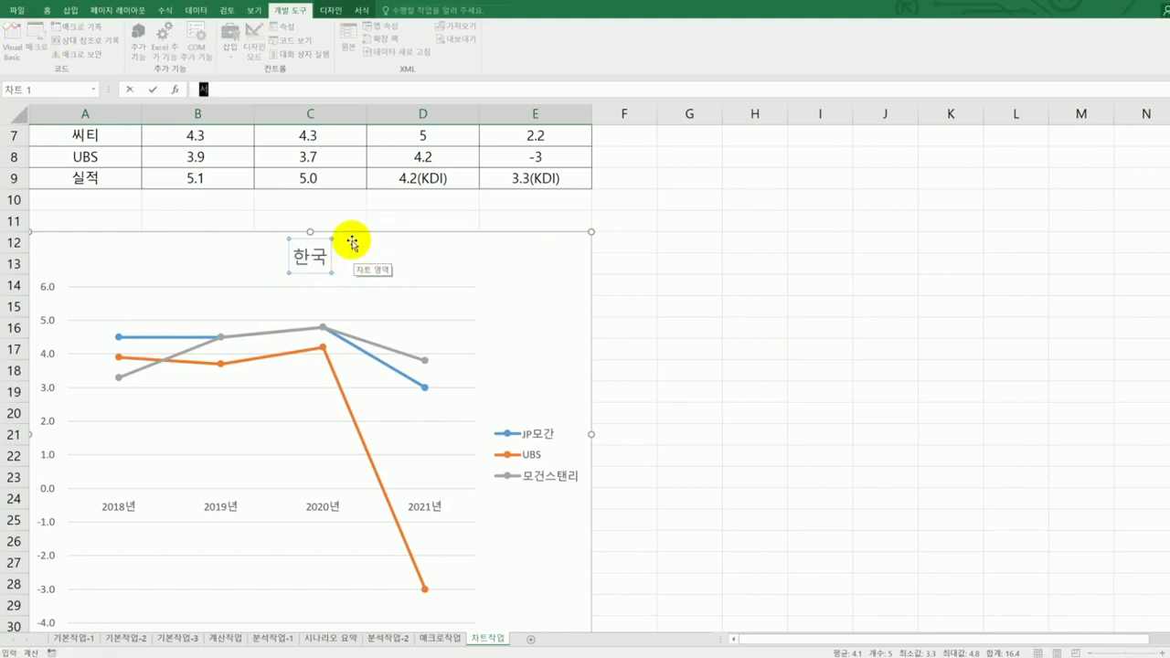
{"action": "key", "text": "Return"}
{"action": "key", "text": "BackSpace"}
{"action": "type", "text": "하ㄴㄱㅜㄱ ㅅㅓㅇㅈㅏㅇ"}
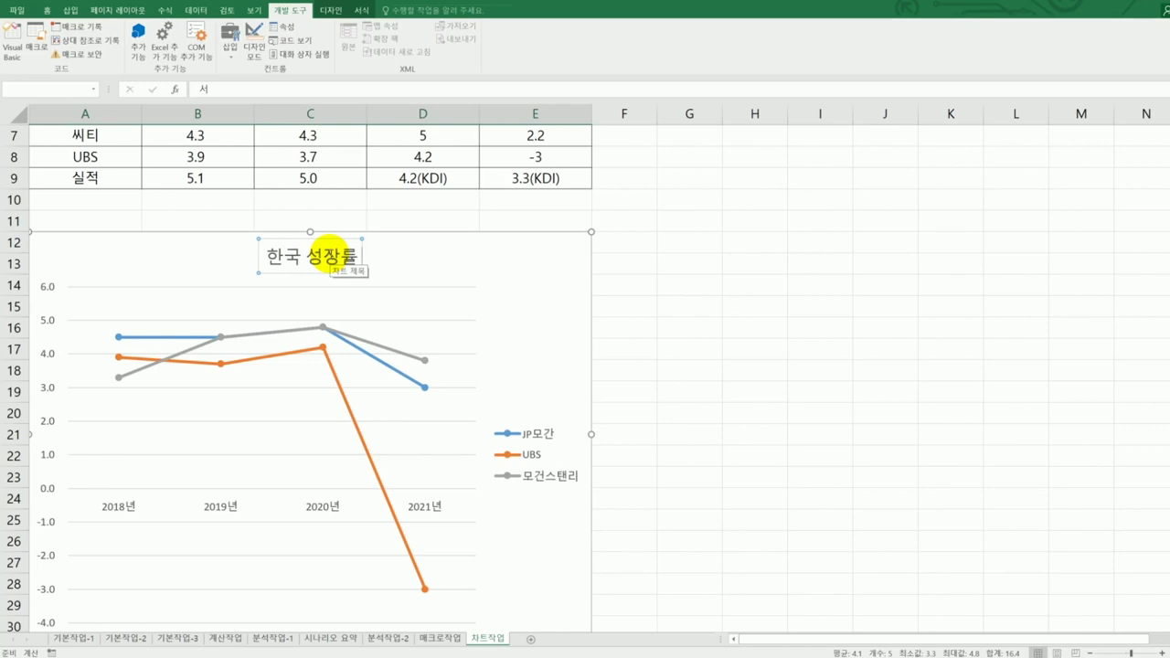
{"action": "type", "text": "전ㅁ"}
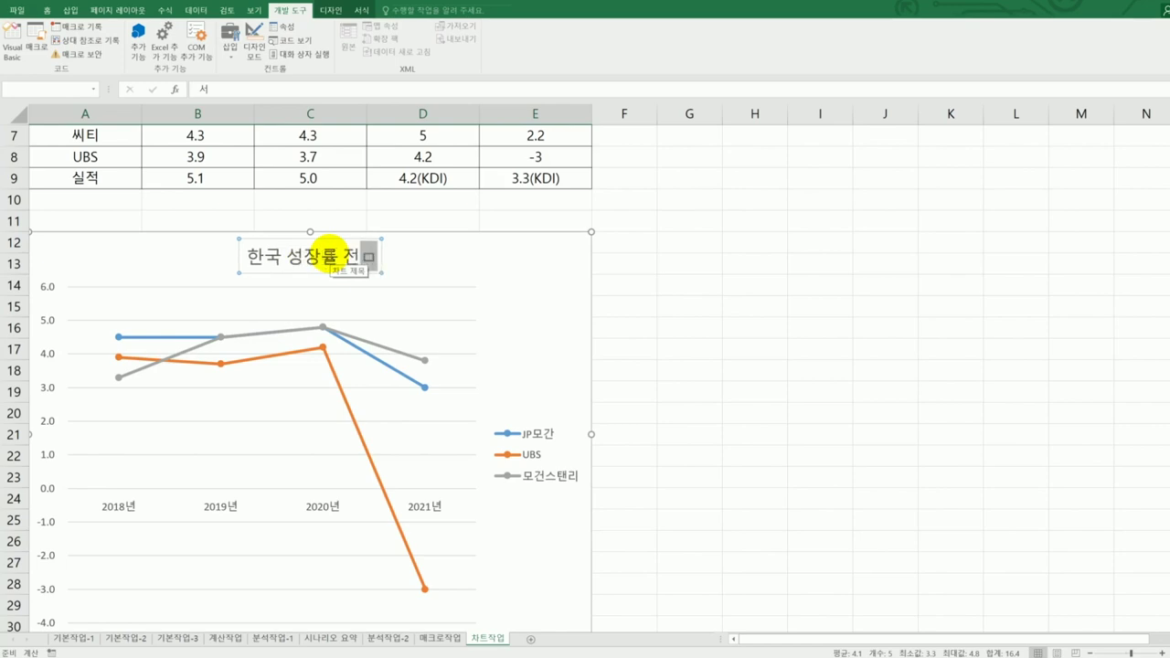
{"action": "type", "text": " 및 실적"}
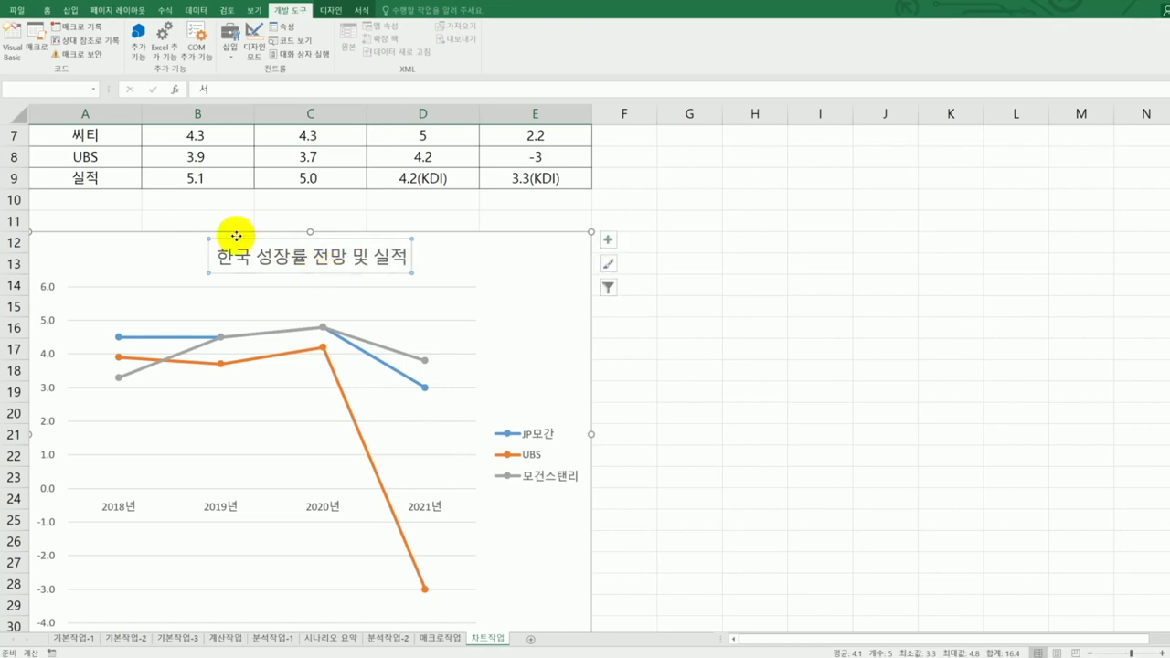
Format the chart title in 궁서체, bold, size 12.
{"action": "left_click", "coordinate": [46, 11]}
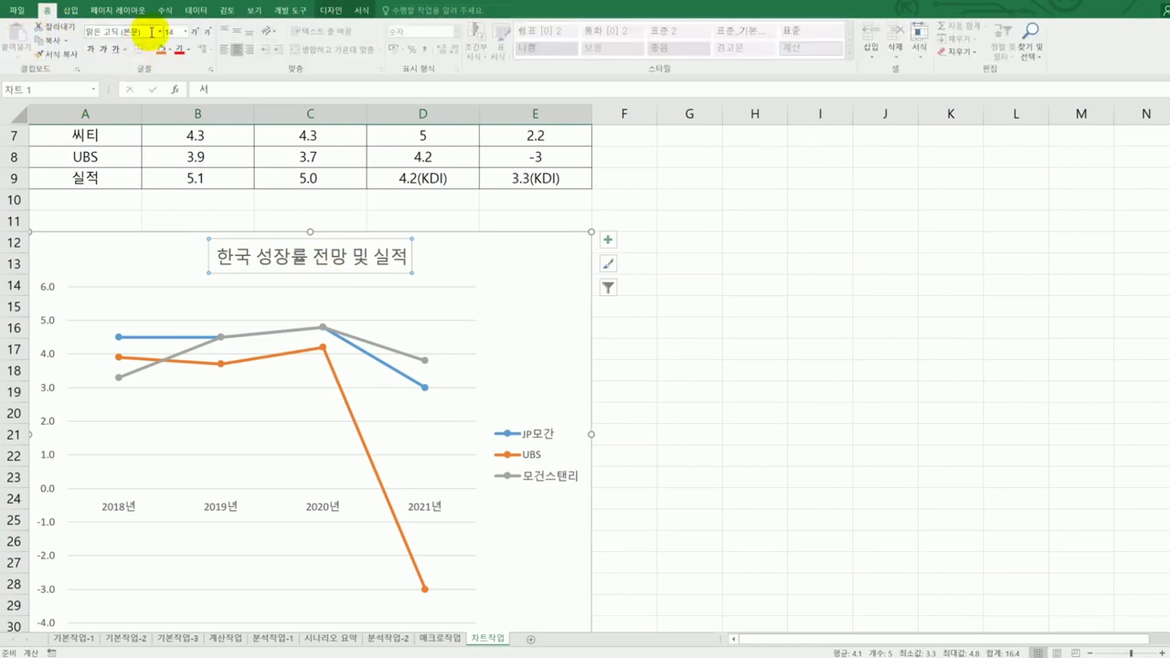
{"action": "left_click", "coordinate": [160, 33]}
{"action": "left_click_drag", "start_coordinate": [262, 110], "coordinate": [256, 657]}
{"action": "scroll", "coordinate": [183, 640], "scroll_direction": "down", "scroll_amount": 6}
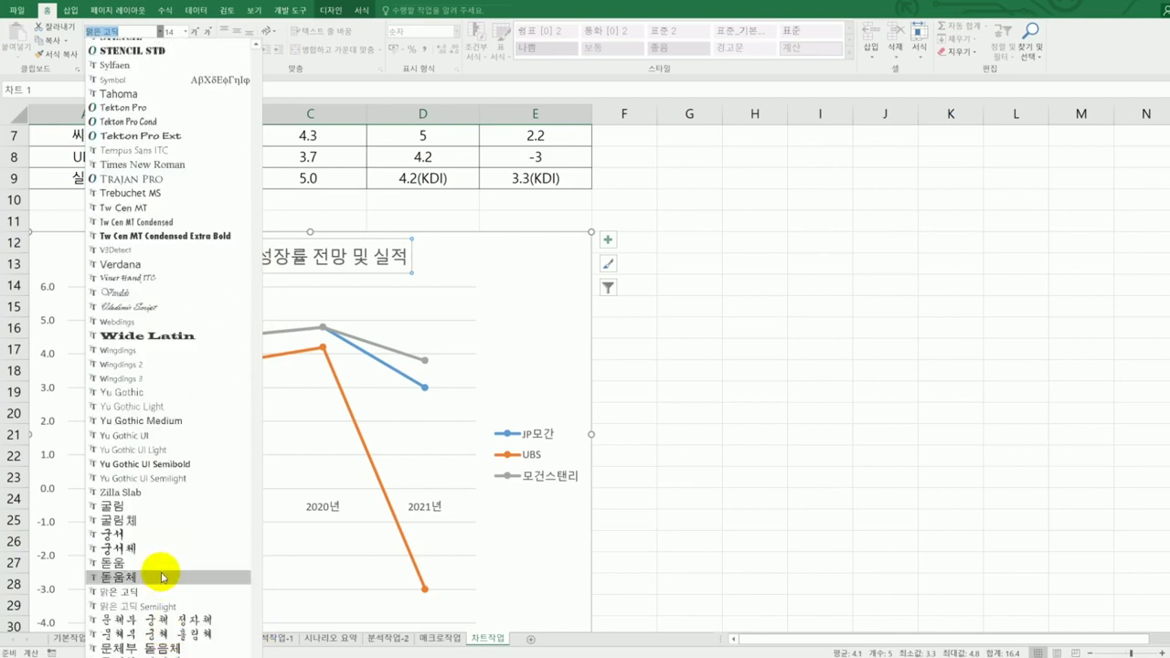
{"action": "left_click", "coordinate": [162, 550]}
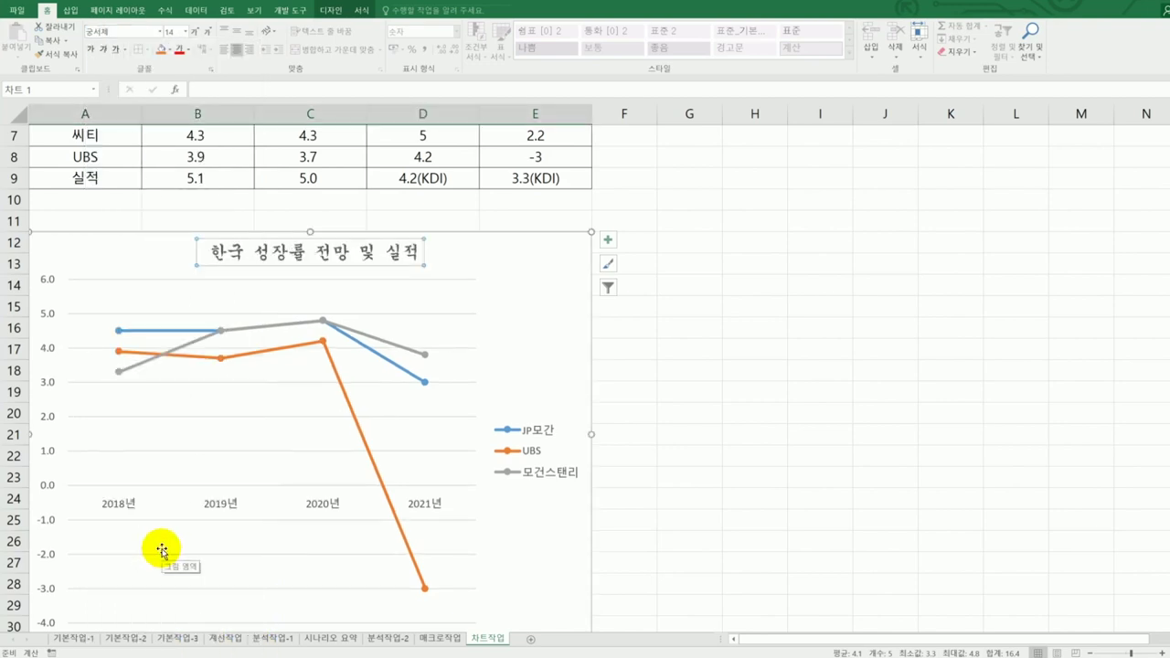
{"action": "left_click", "coordinate": [90, 50]}
{"action": "left_click", "coordinate": [186, 34]}
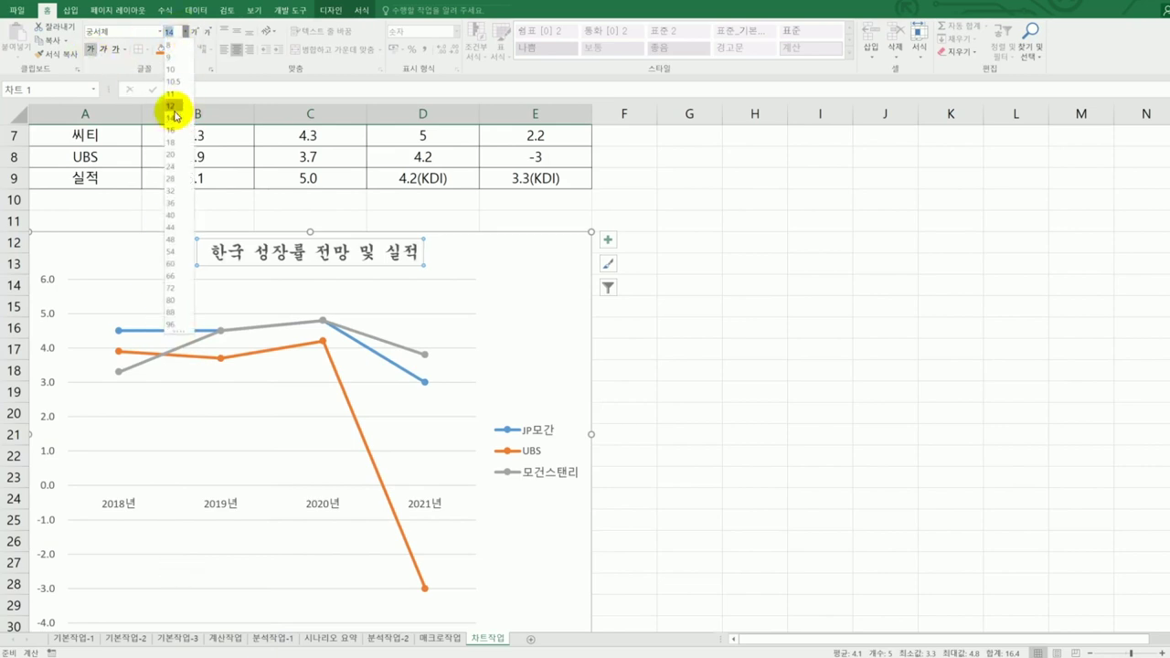
{"action": "left_click", "coordinate": [174, 102]}
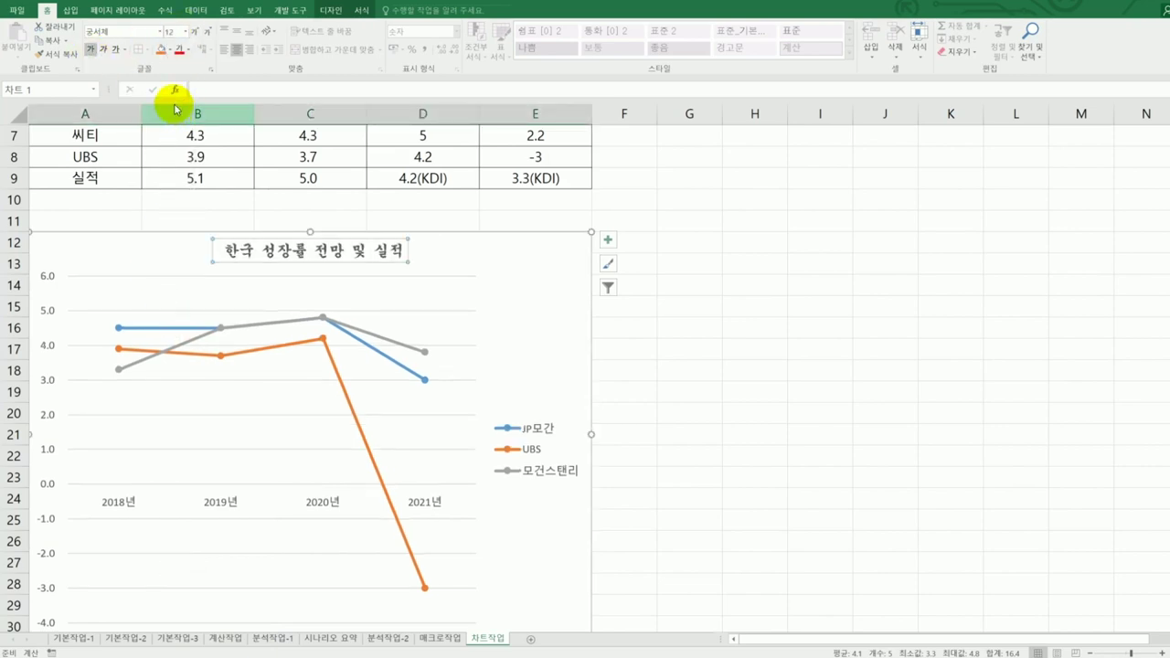
Check the exam's axis instructions and add a primary vertical (기본 세로) axis title to the chart.
{"action": "key", "text": "alt+Tab"}
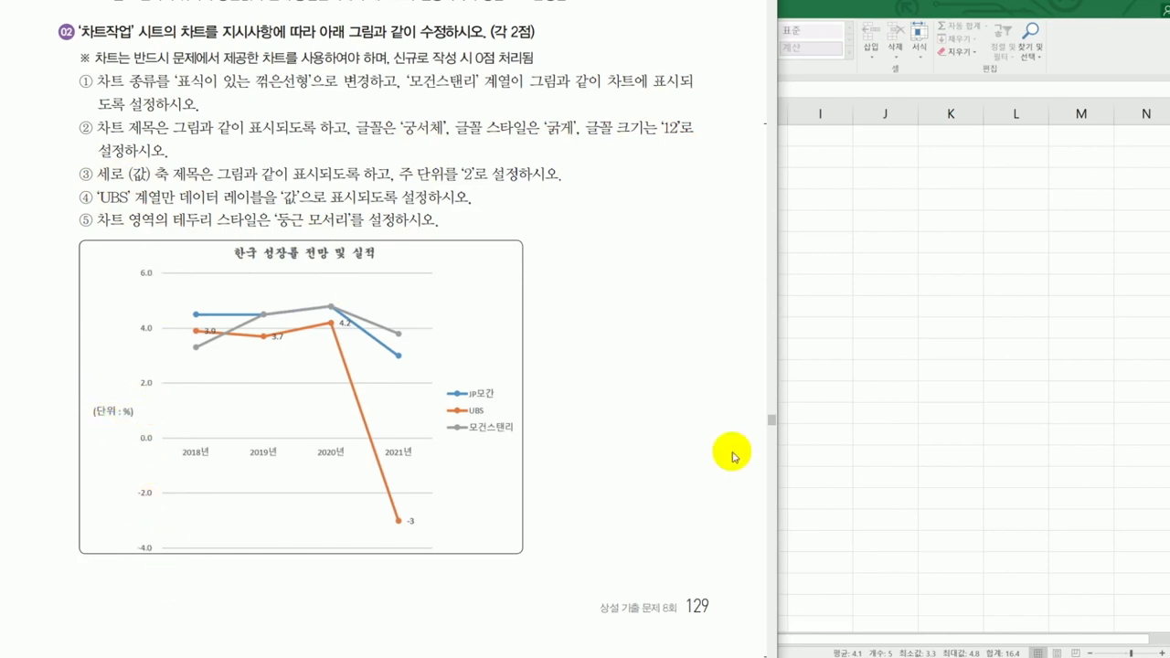
{"action": "left_click", "coordinate": [880, 494]}
{"action": "left_click", "coordinate": [519, 318]}
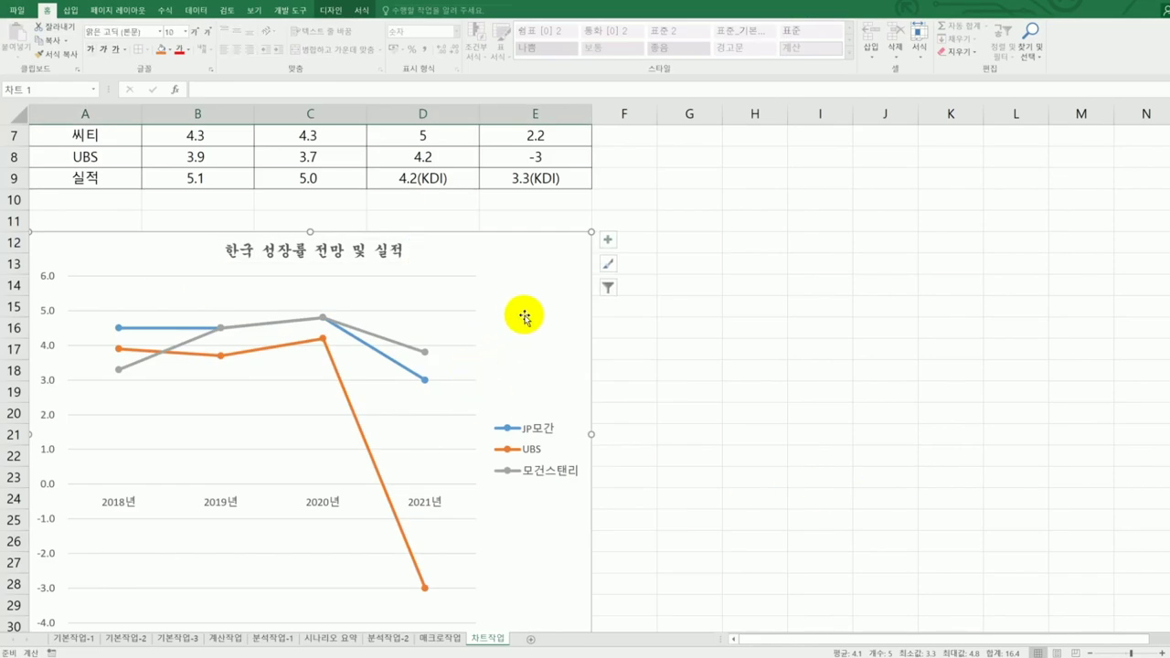
{"action": "left_click", "coordinate": [608, 240]}
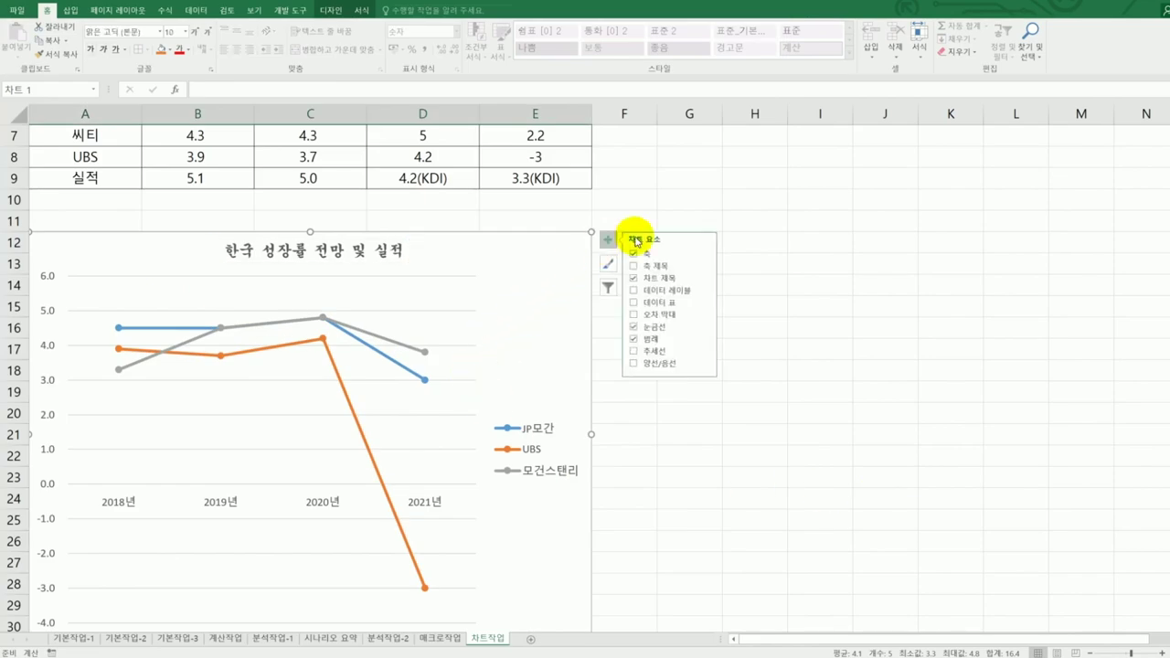
{"action": "mouse_move", "coordinate": [705, 266]}
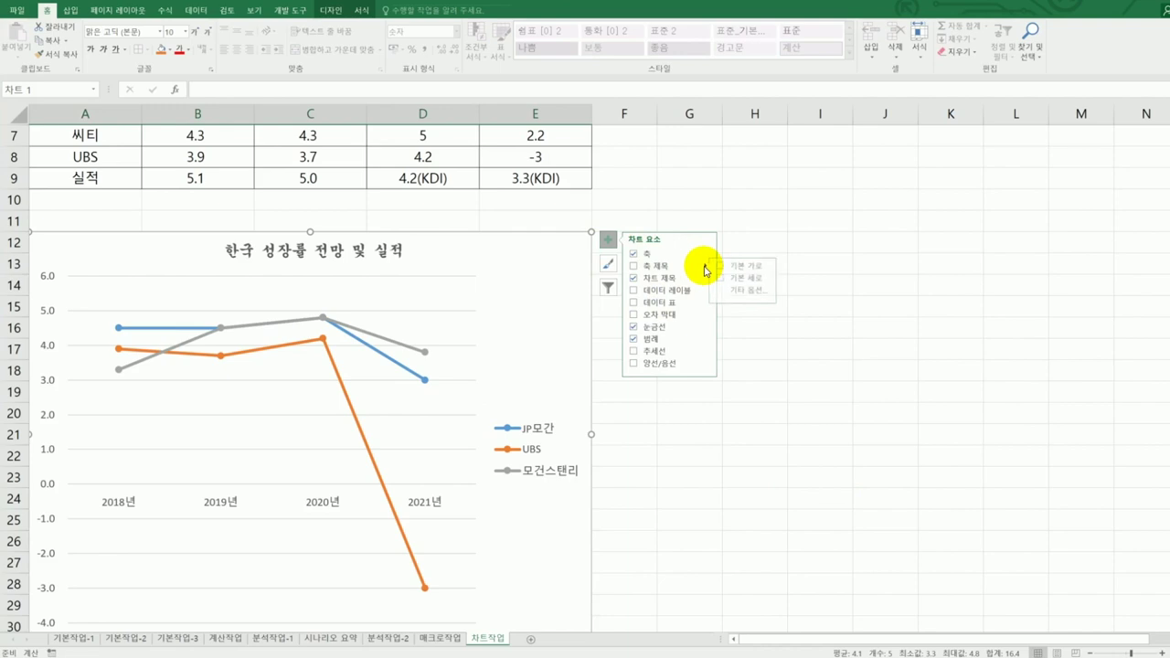
{"action": "left_click", "coordinate": [751, 277]}
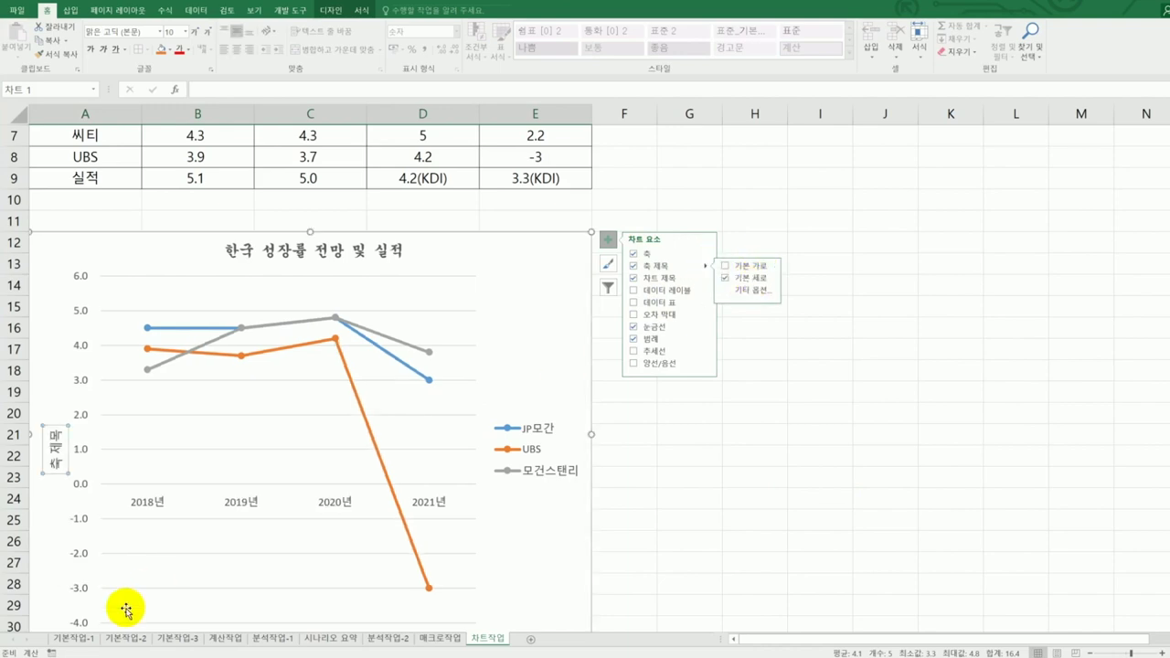
Replace the placeholder text of the vertical axis title with (단위:원).
{"action": "left_click_drag", "start_coordinate": [53, 436], "coordinate": [60, 471]}
{"action": "type", "text": "편"}
{"action": "type", "text": "위:%)"}
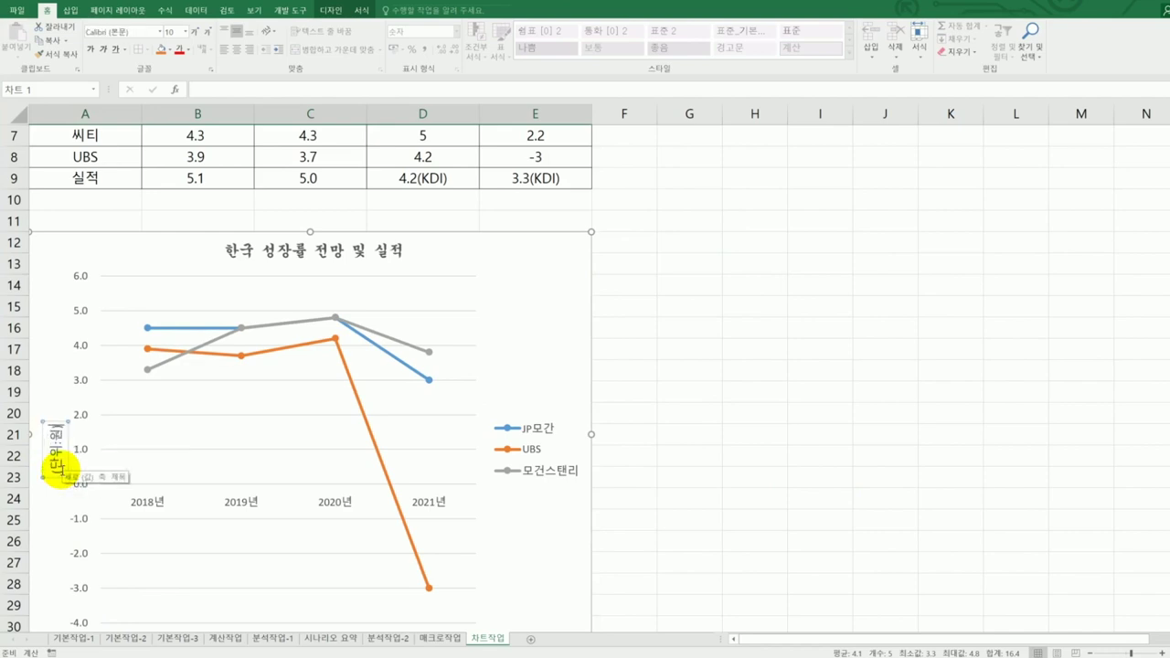
Set the vertical axis title's text direction to 가로 and correct its text to (단위:%).
{"action": "left_click", "coordinate": [57, 477]}
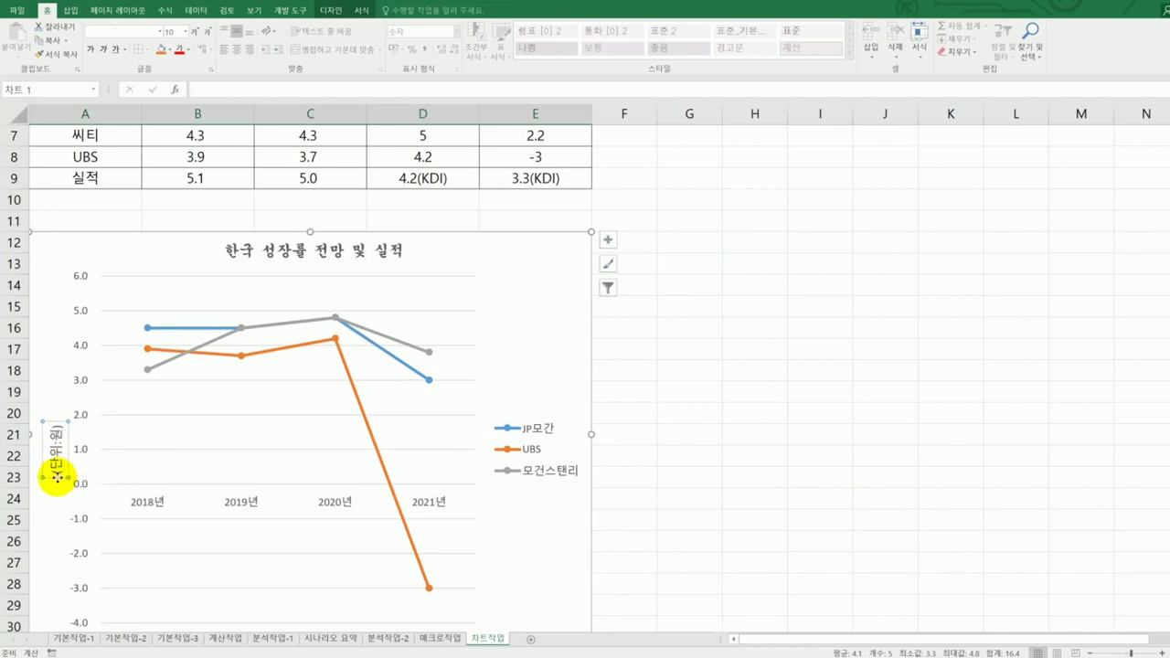
{"action": "right_click", "coordinate": [58, 476]}
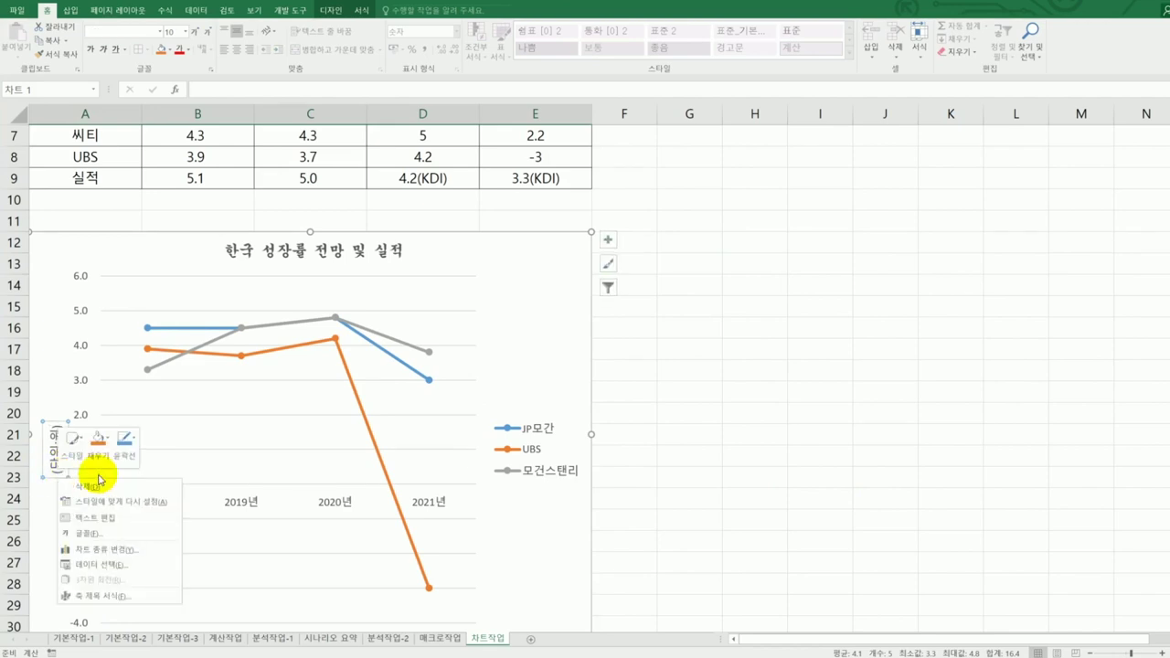
{"action": "left_click", "coordinate": [155, 597]}
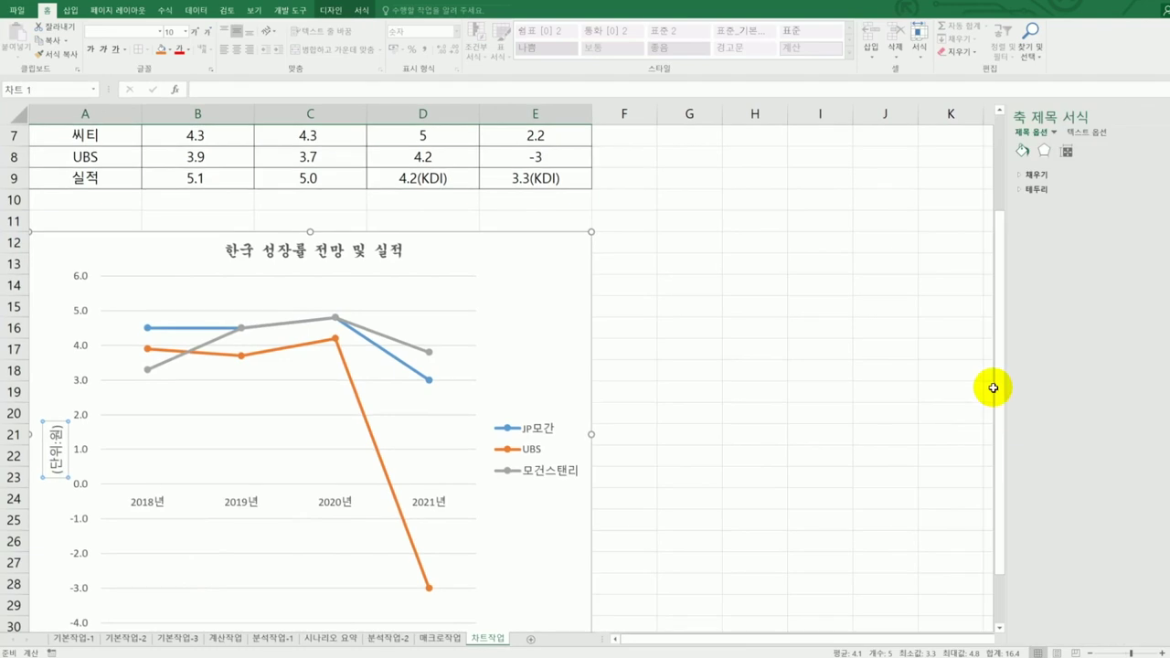
{"action": "left_click", "coordinate": [1068, 154]}
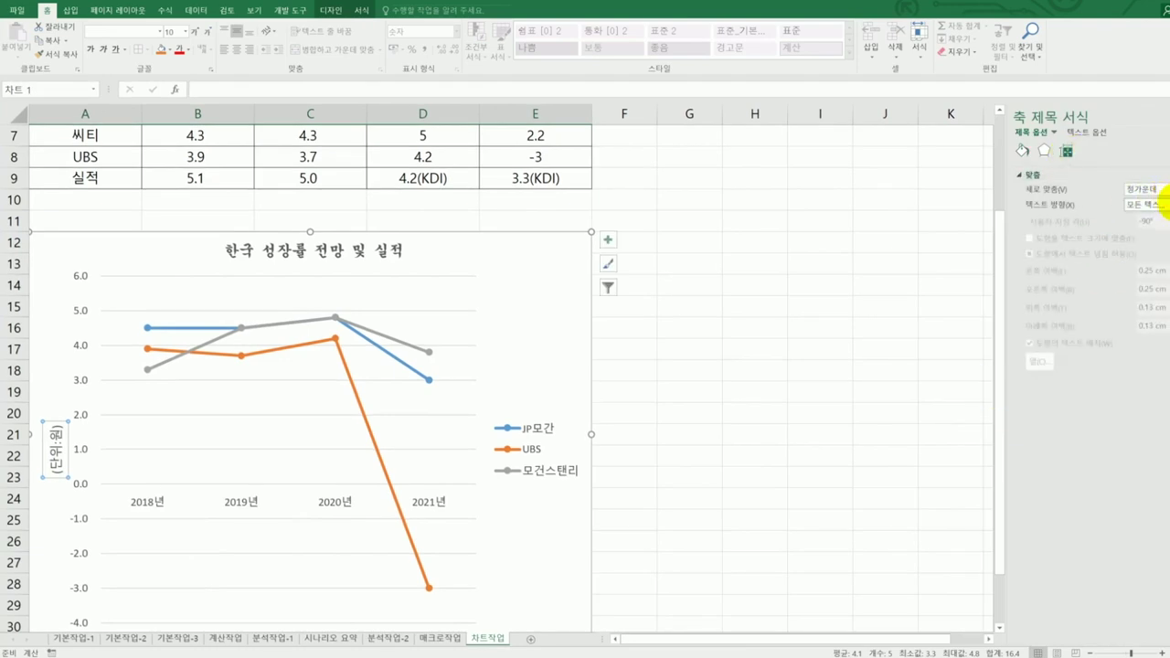
{"action": "left_click", "coordinate": [1162, 205]}
{"action": "left_click", "coordinate": [1147, 227]}
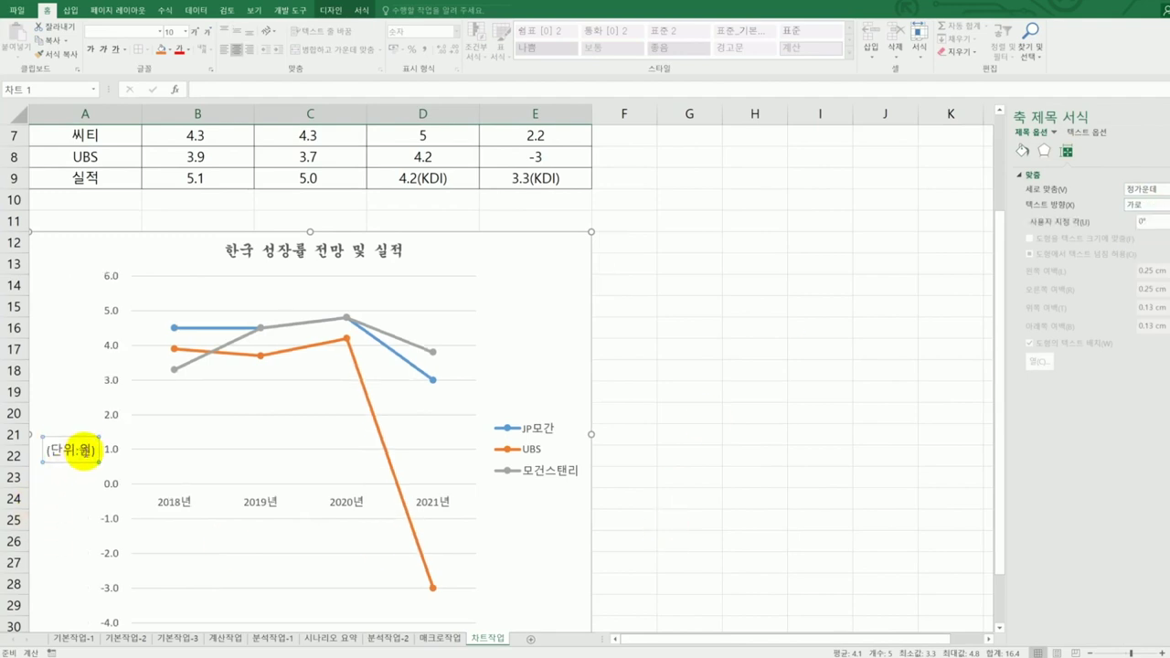
{"action": "left_click_drag", "start_coordinate": [84, 448], "coordinate": [82, 446]}
{"action": "type", "text": "%"}
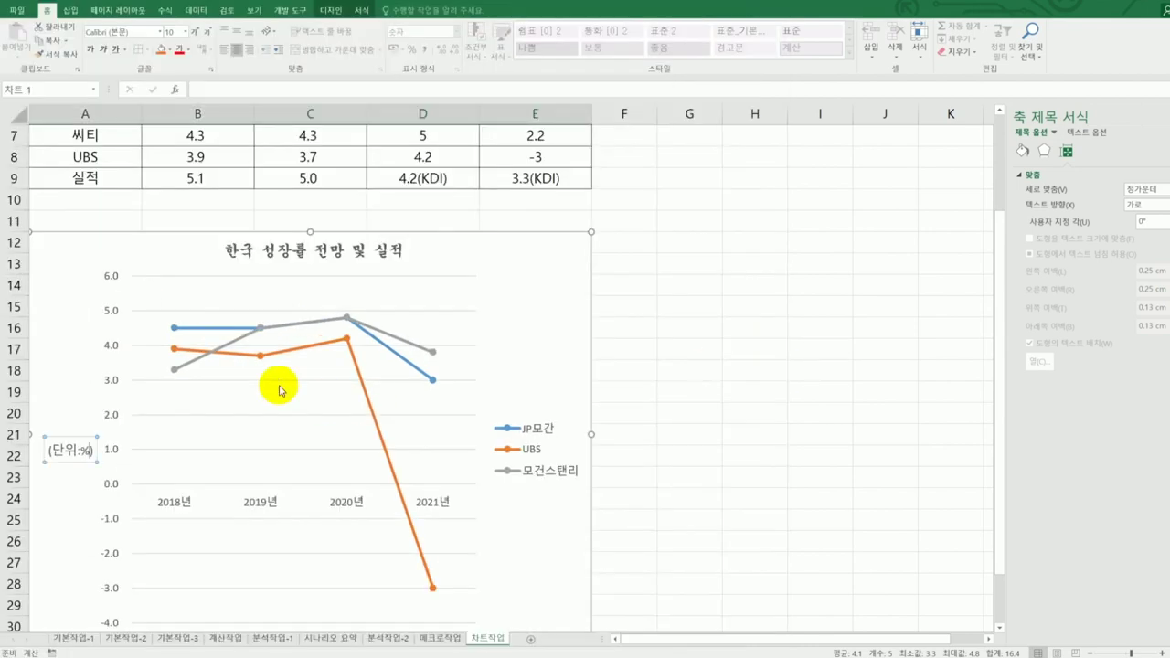
Set the major unit (주 단위) of the chart's vertical value axis to 2.
{"action": "left_click", "coordinate": [107, 310]}
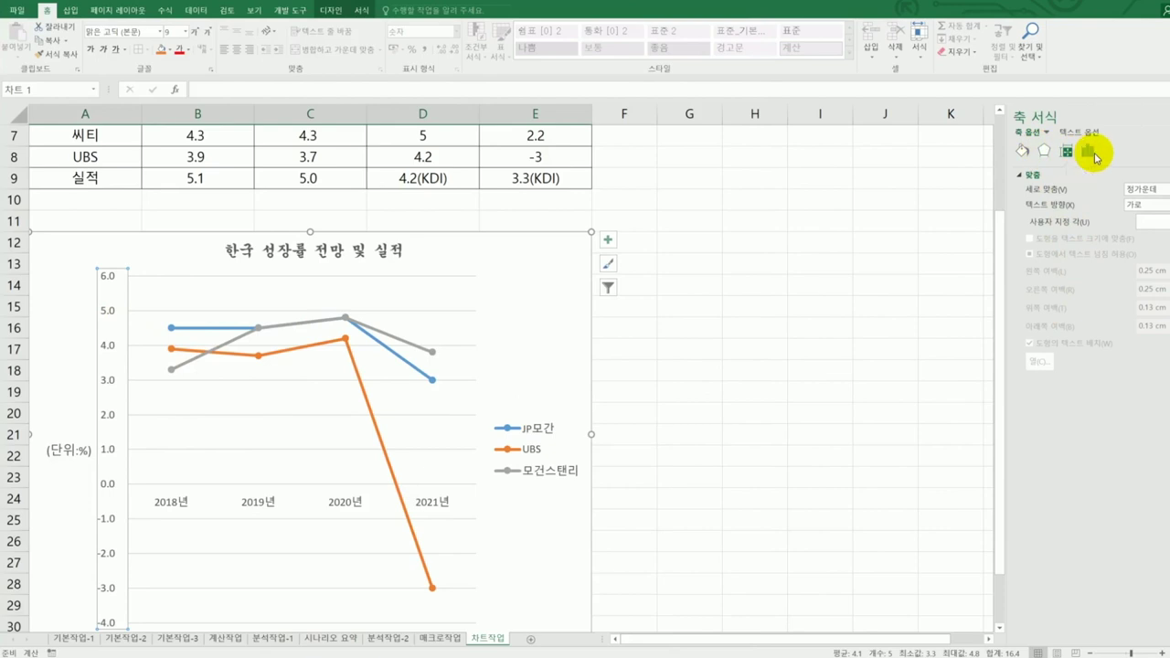
{"action": "left_click", "coordinate": [1094, 157]}
{"action": "left_click", "coordinate": [1052, 174]}
{"action": "double_click", "coordinate": [1111, 253]}
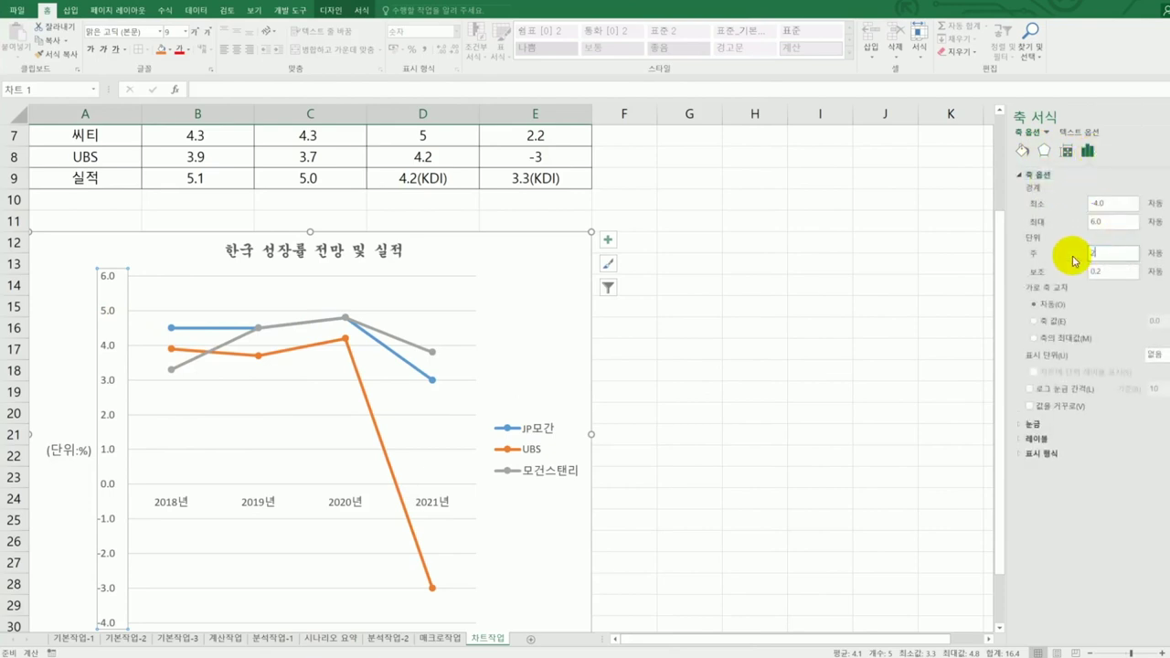
{"action": "left_click", "coordinate": [739, 329]}
{"action": "left_click", "coordinate": [535, 335]}
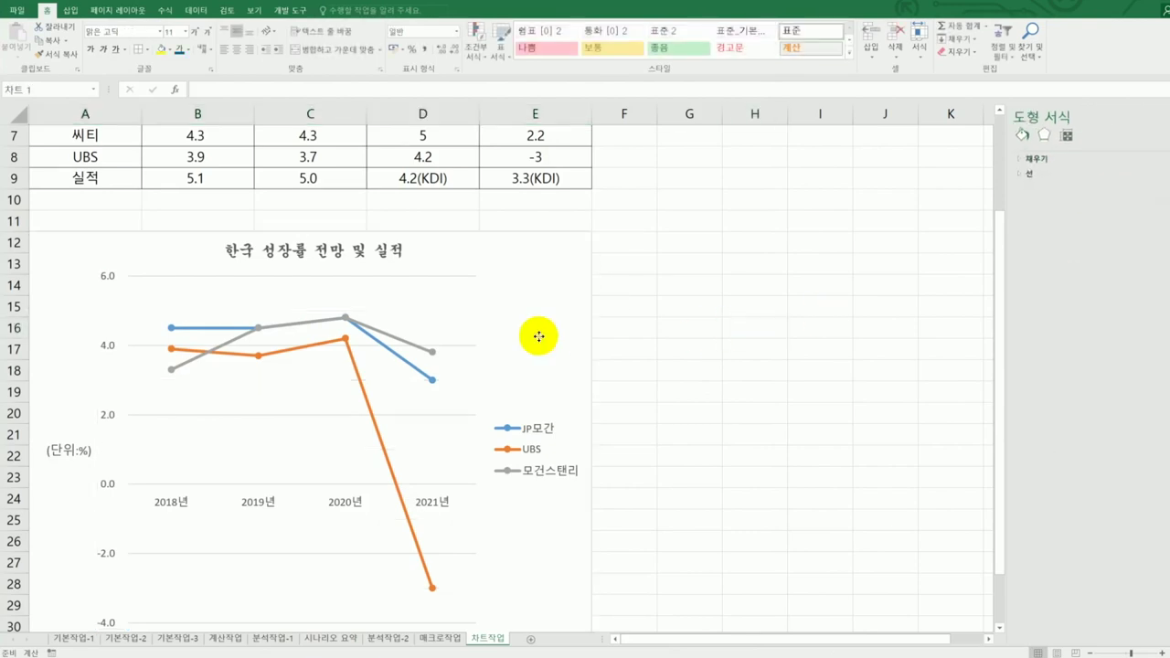
Check the exam's data label instruction and add value data labels to the UBS series only.
{"action": "key", "text": "alt+Tab"}
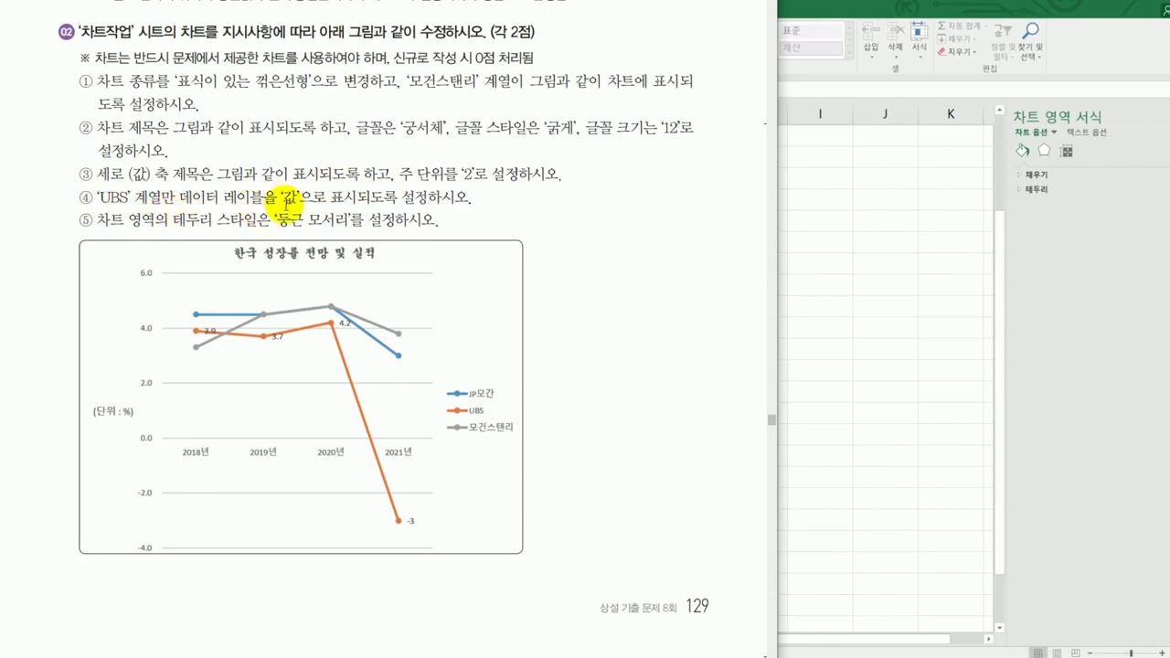
{"action": "left_click", "coordinate": [907, 197]}
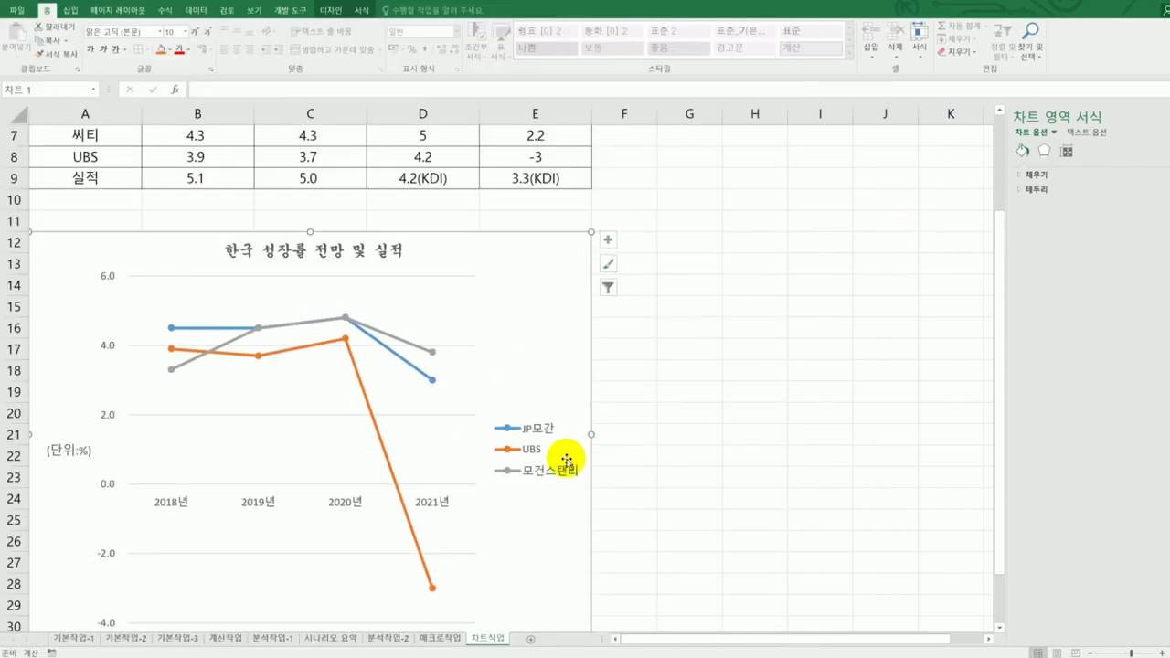
{"action": "left_click", "coordinate": [365, 403]}
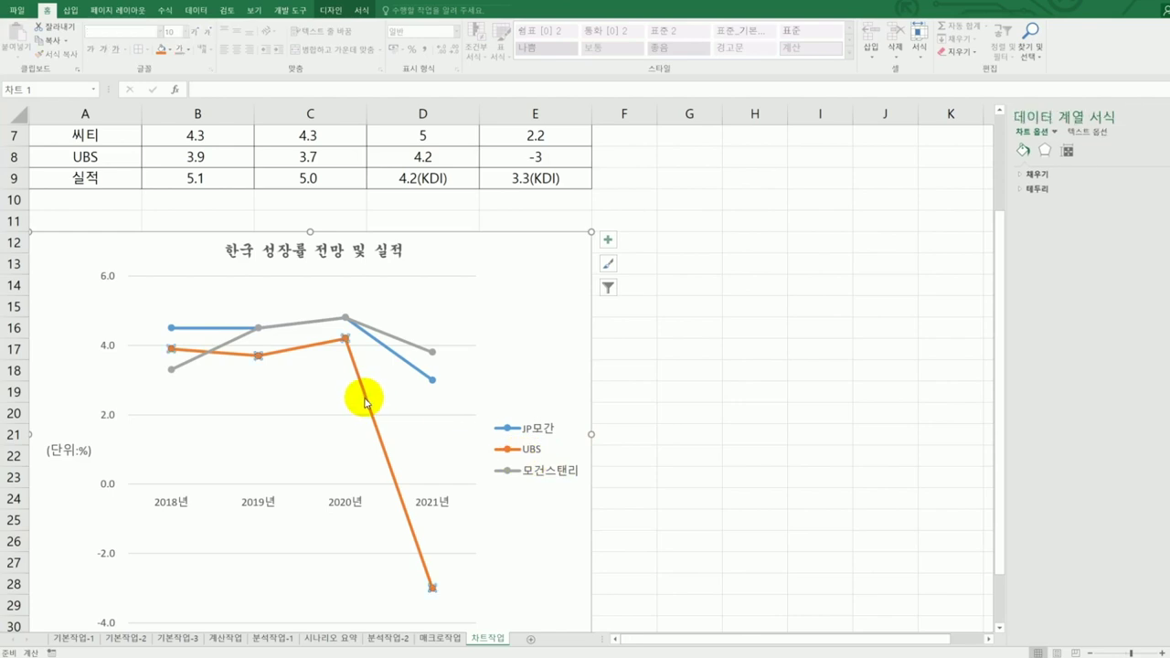
{"action": "right_click", "coordinate": [365, 403]}
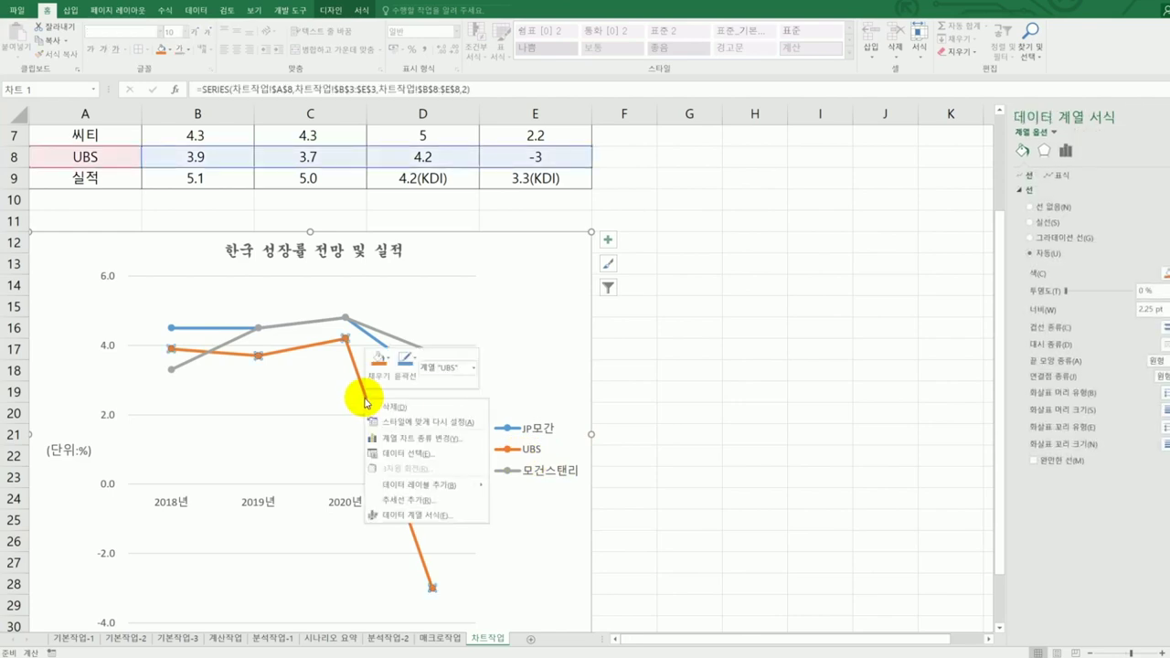
{"action": "mouse_move", "coordinate": [435, 495]}
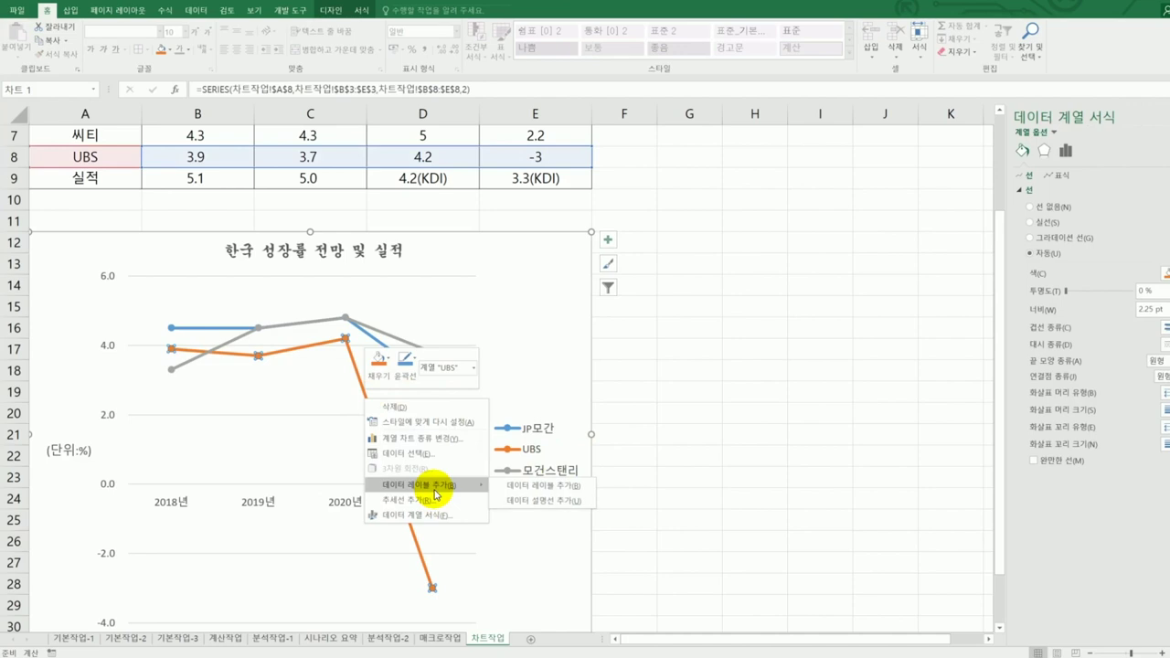
{"action": "key", "text": "Escape"}
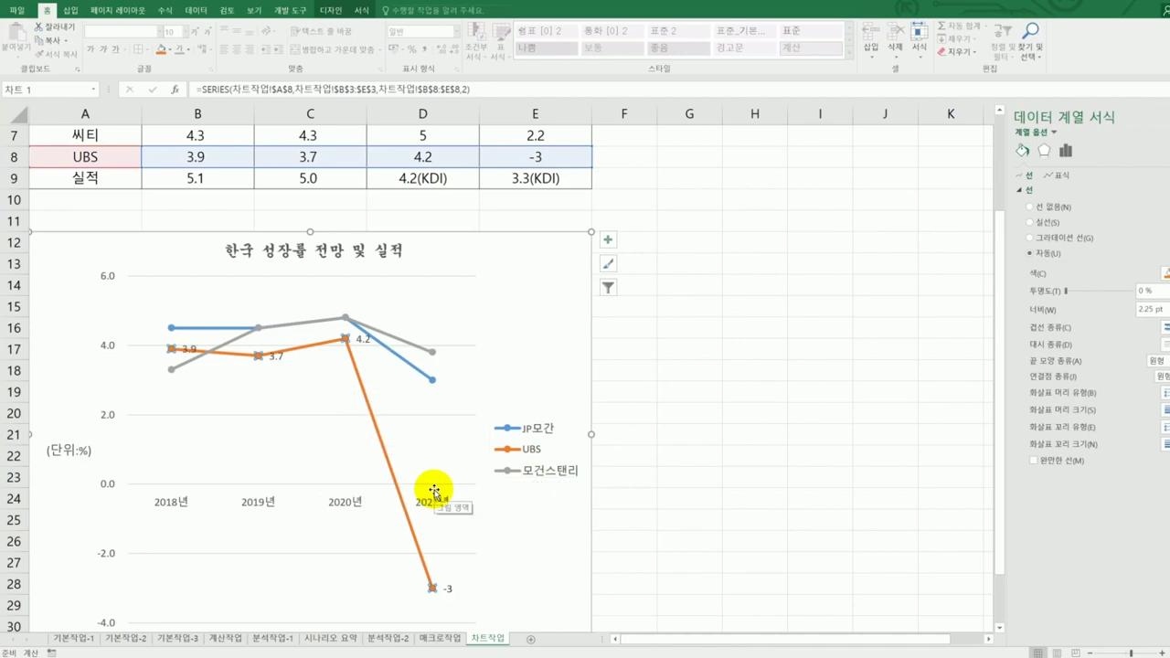
Check the exam's border instruction and apply rounded corners (둥근 모서리) to the chart area's border.
{"action": "key", "text": "alt+Tab"}
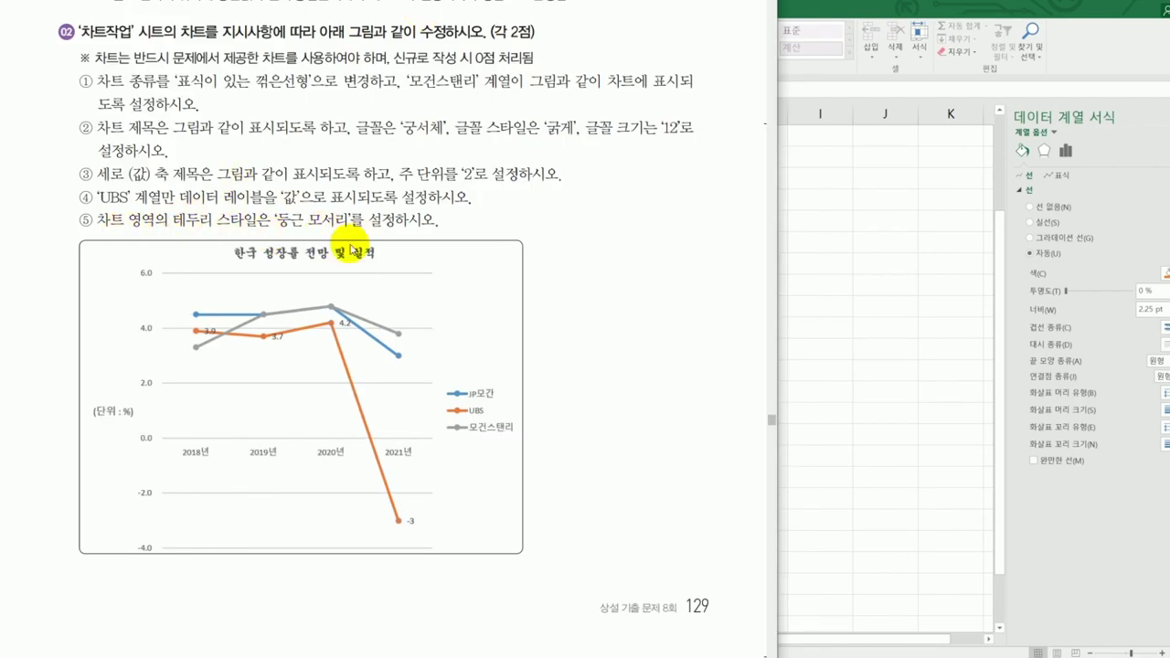
{"action": "key", "text": "alt+Tab"}
{"action": "left_click", "coordinate": [540, 284]}
{"action": "scroll", "coordinate": [540, 252], "scroll_direction": "down", "scroll_amount": 1}
{"action": "right_click", "coordinate": [548, 250]}
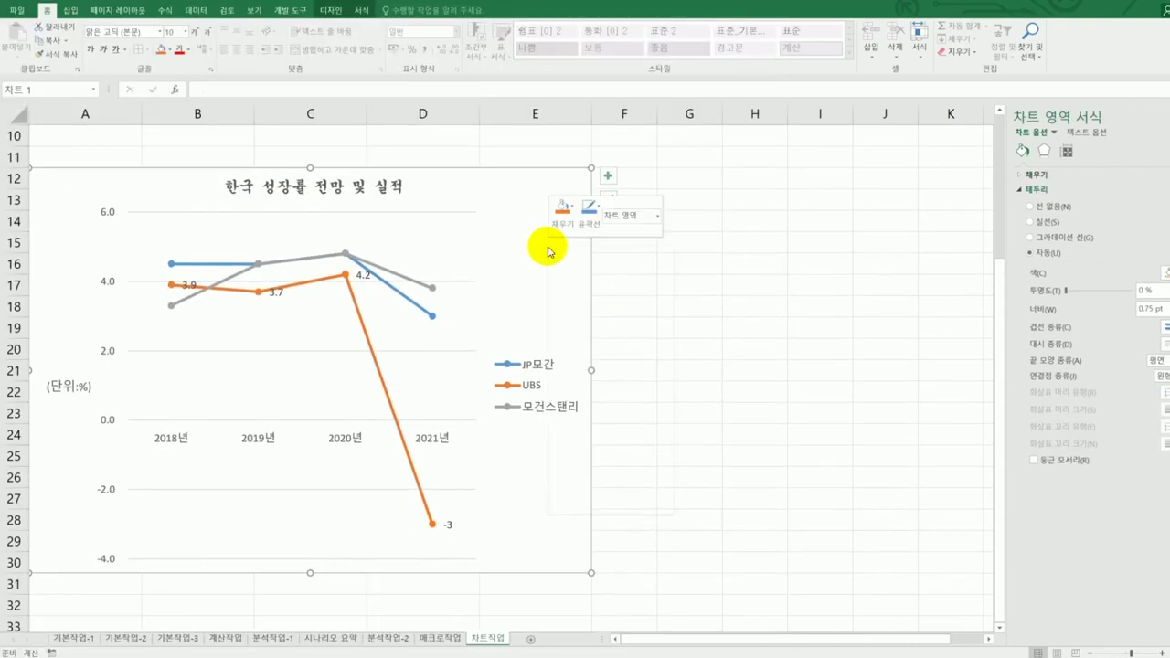
{"action": "left_click", "coordinate": [496, 228]}
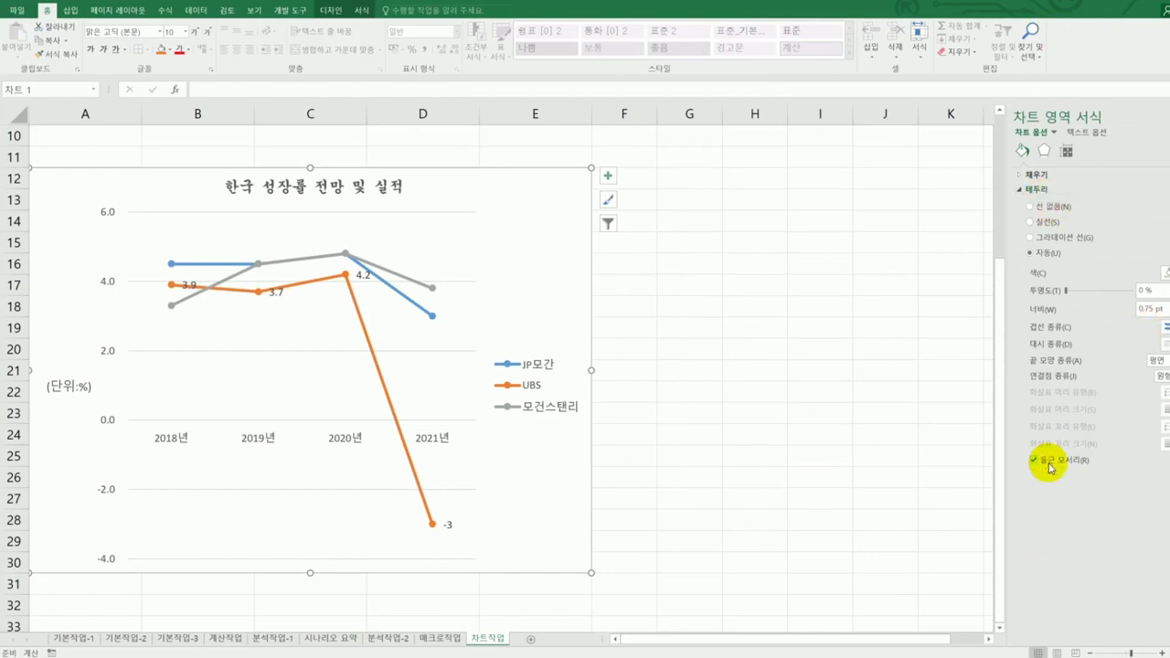
{"action": "left_click", "coordinate": [887, 494]}
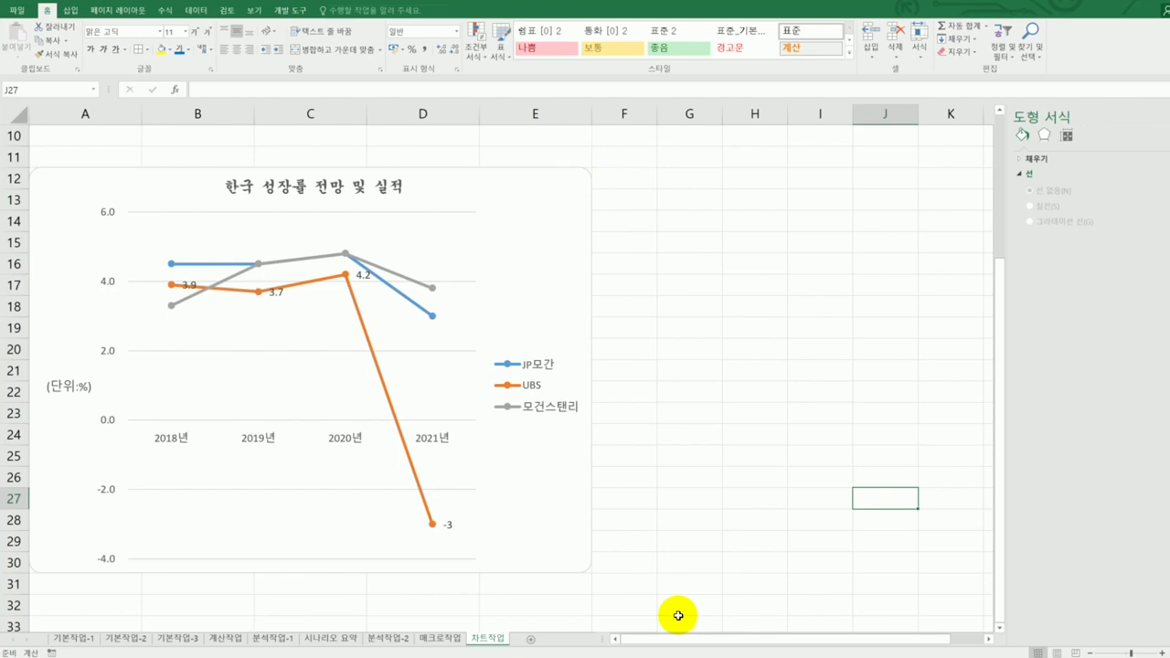
{"action": "scroll", "coordinate": [679, 616], "scroll_direction": "down", "scroll_amount": 1}
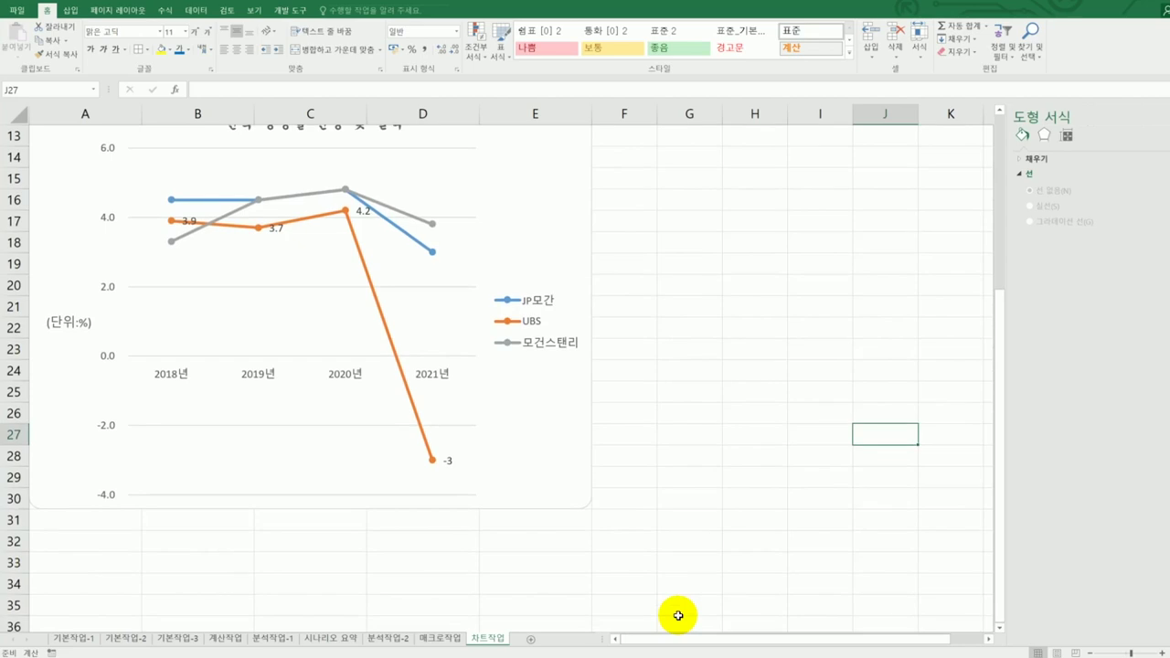
{"action": "scroll", "coordinate": [678, 616], "scroll_direction": "up", "scroll_amount": 1}
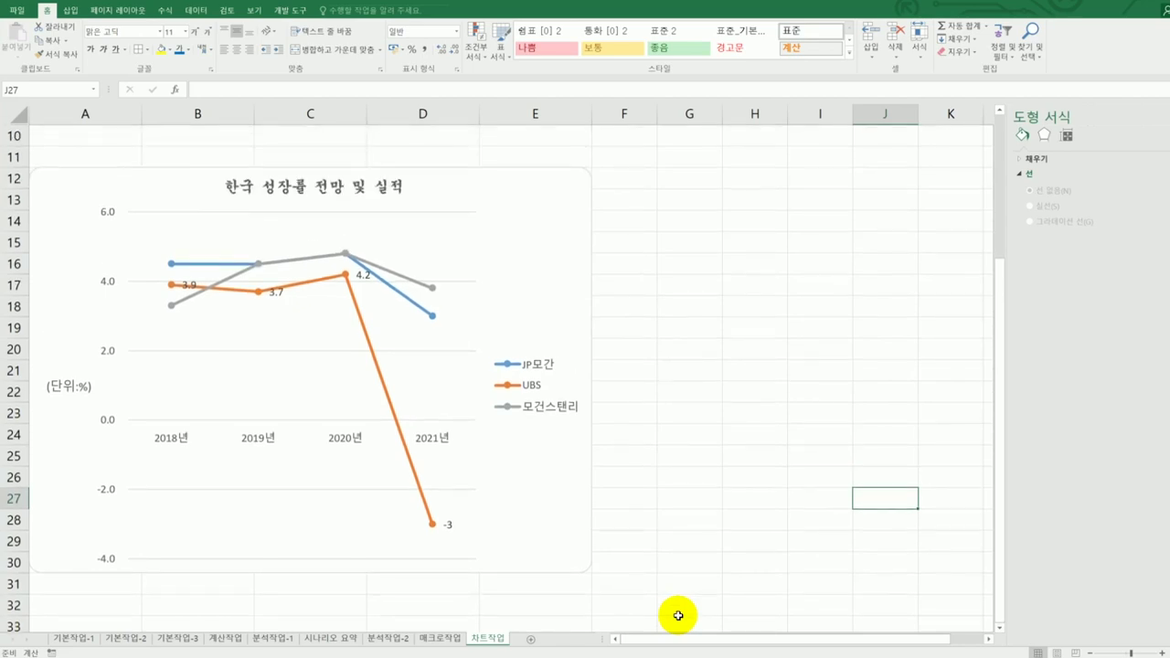